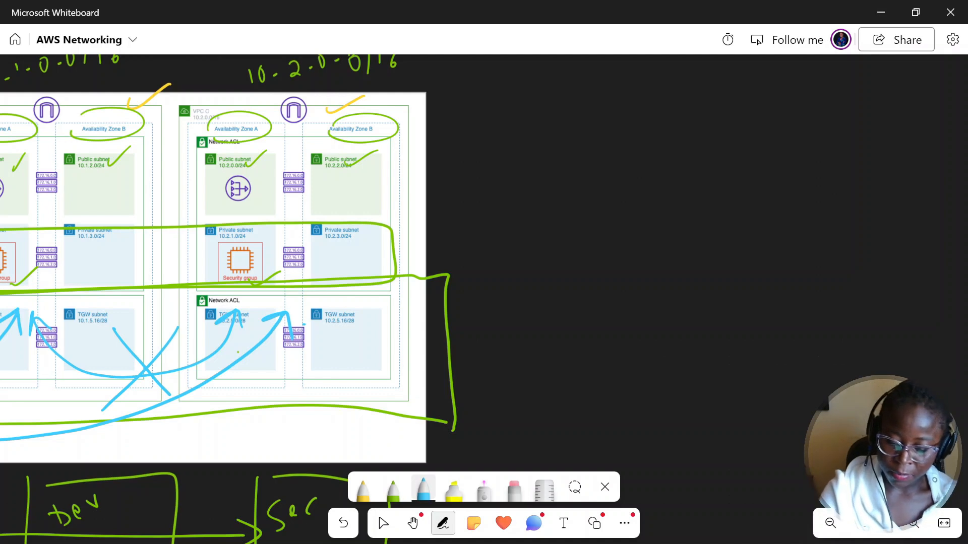
Draw a blue arrow in the empty space beside the VPC diagram and handwrite "Doesn't scale" at its tip.
mouse_move(479, 208)
mouse_down()
mouse_move(525, 186)
mouse_move(530, 195)
mouse_move(549, 178)
mouse_up()
mouse_move(535, 167)
mouse_down()
mouse_move(571, 167)
mouse_move(563, 174)
mouse_up()
drag(592, 145, 583, 163)
drag(600, 151, 614, 124)
mouse_move(623, 117)
mouse_down()
mouse_move(625, 137)
mouse_move(628, 126)
mouse_up()
mouse_move(652, 101)
mouse_down()
mouse_move(643, 124)
mouse_move(667, 114)
mouse_up()
mouse_move(678, 100)
mouse_down()
mouse_move(673, 107)
mouse_move(681, 85)
mouse_up()
drag(682, 99, 691, 100)
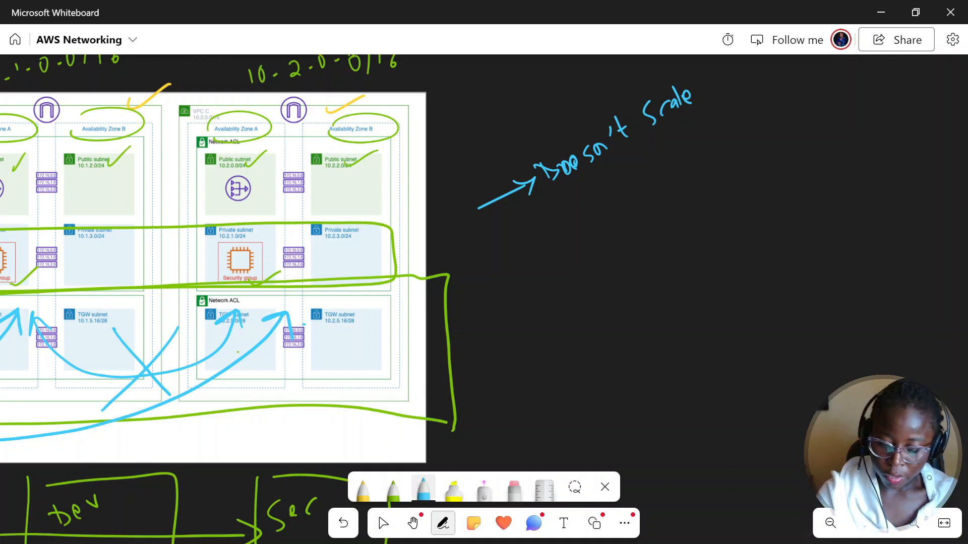
Handwrite "No Transitive routing" in blue beneath the "Doesn't scale" note.
mouse_move(550, 232)
mouse_down()
mouse_move(574, 194)
mouse_move(593, 203)
mouse_move(624, 171)
mouse_up()
mouse_move(626, 174)
mouse_down()
mouse_move(615, 199)
mouse_move(654, 166)
mouse_move(657, 182)
mouse_move(674, 156)
mouse_up()
mouse_move(685, 145)
mouse_down()
mouse_move(677, 163)
mouse_move(695, 153)
mouse_up()
mouse_move(715, 123)
mouse_down()
mouse_move(704, 150)
mouse_move(715, 132)
mouse_up()
drag(724, 127, 736, 118)
mouse_move(741, 118)
mouse_down()
mouse_move(749, 111)
mouse_move(751, 124)
mouse_up()
drag(768, 110, 786, 95)
mouse_move(794, 89)
mouse_down()
mouse_move(797, 100)
mouse_move(805, 87)
mouse_up()
drag(812, 76, 813, 85)
click(820, 75)
mouse_move(820, 79)
mouse_down()
mouse_move(822, 88)
mouse_move(843, 81)
mouse_up()
drag(856, 70, 841, 111)
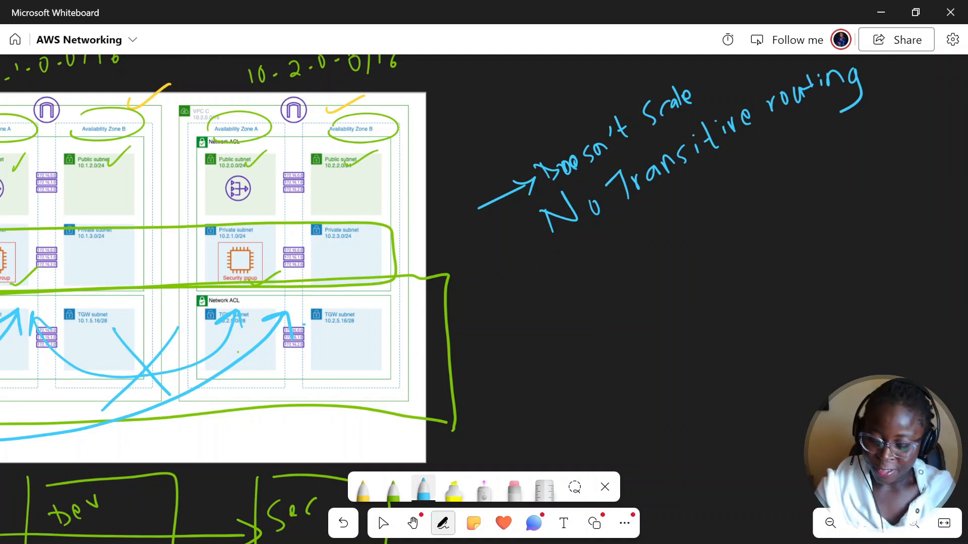
Handwrite "Solution" with "TGW" under it in blue, below the transitive routing note.
mouse_move(617, 237)
mouse_down()
mouse_move(602, 273)
mouse_move(625, 247)
mouse_up()
mouse_move(641, 222)
mouse_down()
mouse_move(630, 254)
mouse_move(660, 224)
mouse_up()
mouse_move(680, 206)
mouse_down()
mouse_move(675, 220)
mouse_move(688, 211)
mouse_up()
drag(701, 203, 714, 186)
mouse_move(658, 276)
mouse_down()
mouse_move(671, 299)
mouse_move(663, 264)
mouse_up()
mouse_move(690, 252)
mouse_down()
mouse_move(686, 281)
mouse_move(705, 261)
mouse_up()
mouse_move(706, 242)
mouse_down()
mouse_move(717, 253)
mouse_move(735, 227)
mouse_up()
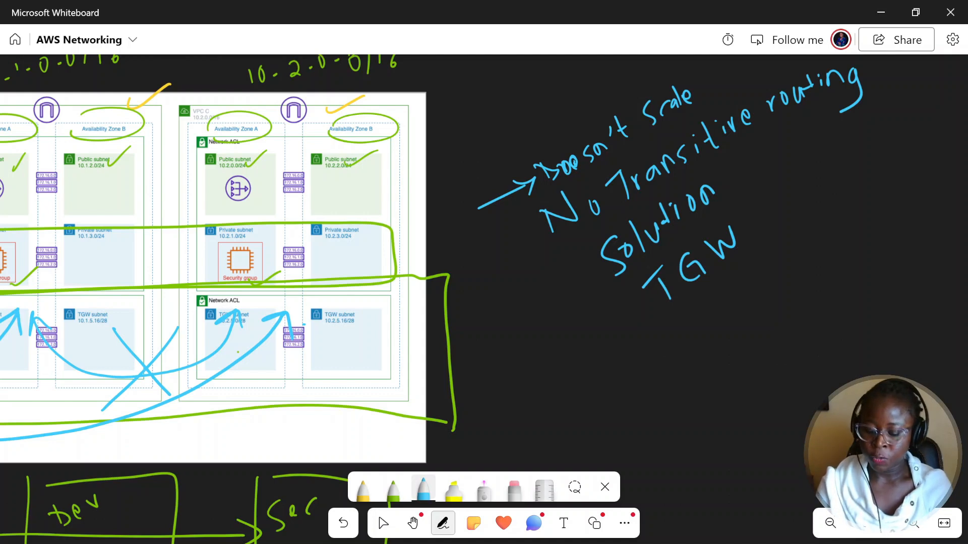
Sketch four blue boxes in a two-by-two layout beside the TGW note.
drag(620, 312, 484, 197)
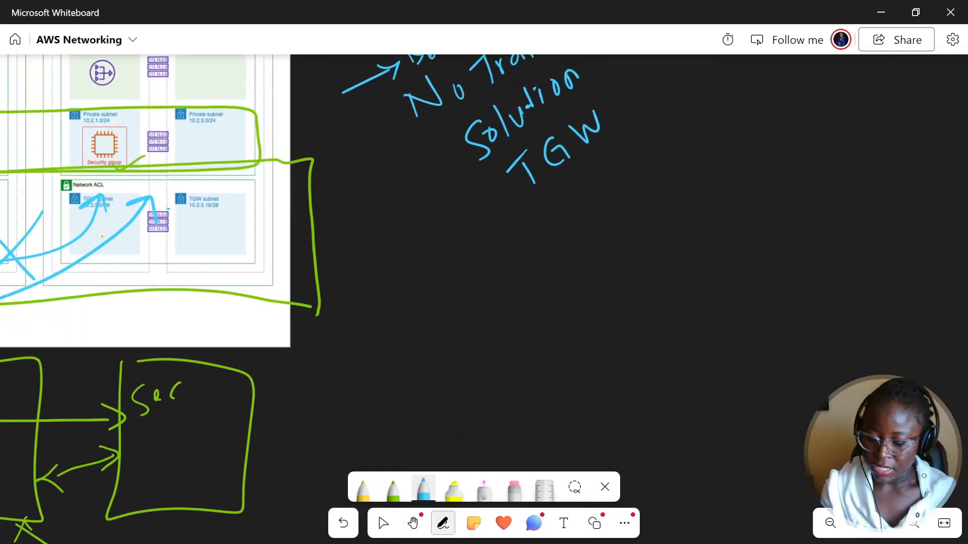
mouse_move(639, 126)
mouse_down()
mouse_move(699, 175)
mouse_move(646, 123)
mouse_up()
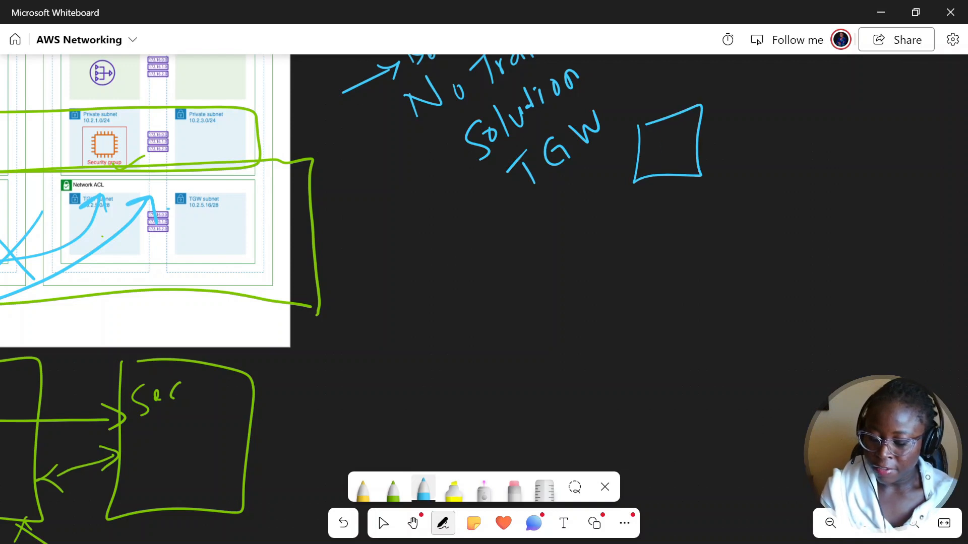
mouse_move(794, 98)
mouse_down()
mouse_move(865, 165)
mouse_move(811, 95)
mouse_up()
mouse_move(632, 235)
mouse_down()
mouse_move(701, 287)
mouse_move(636, 237)
mouse_up()
mouse_move(806, 224)
mouse_down()
mouse_move(812, 236)
mouse_move(879, 222)
mouse_move(831, 221)
mouse_up()
Connect the four boxes with straight and diagonal mesh lines, and write "RT" inside the box nearest the TGW note.
mouse_move(698, 149)
mouse_down()
mouse_move(809, 280)
mouse_move(785, 143)
mouse_move(690, 241)
mouse_up()
drag(700, 275, 809, 275)
drag(695, 222, 816, 135)
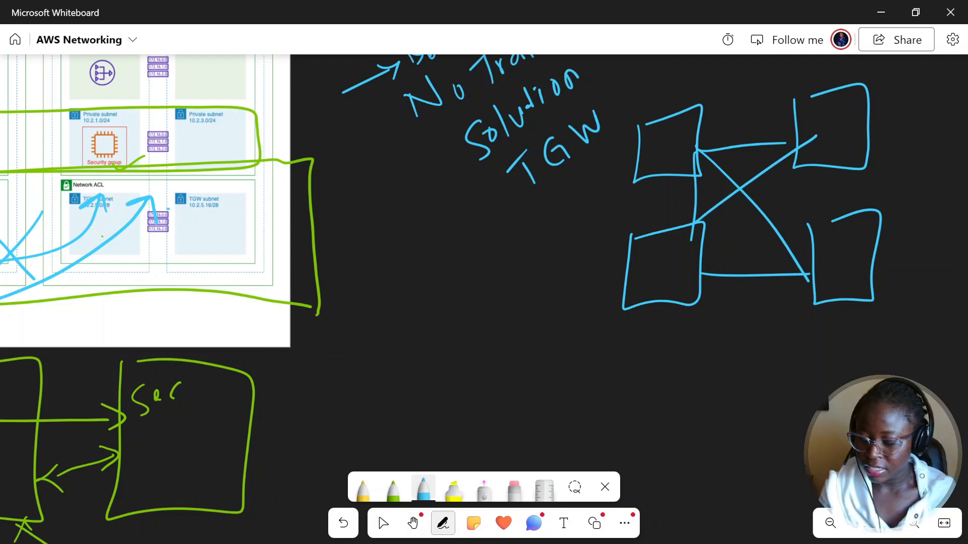
drag(835, 169, 837, 232)
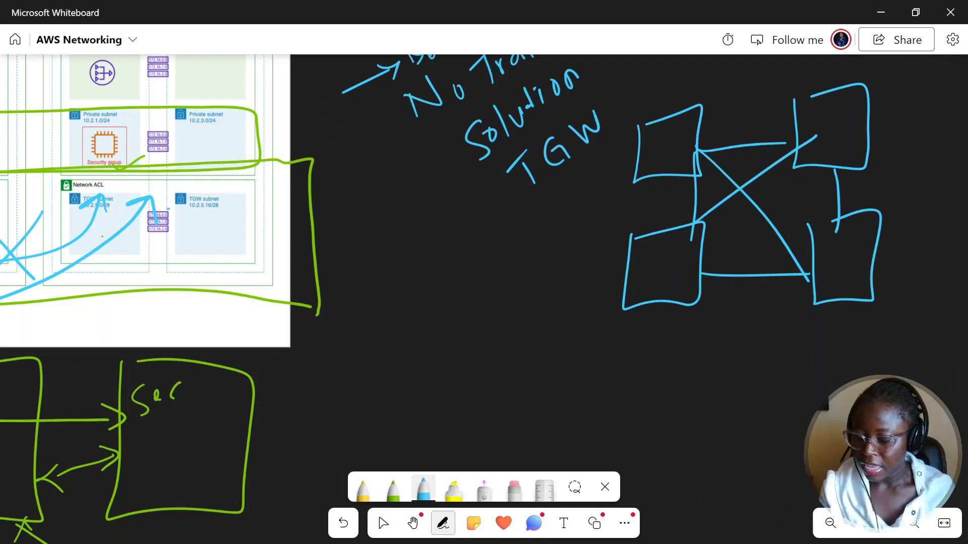
mouse_move(660, 130)
mouse_down()
mouse_move(655, 151)
mouse_move(672, 147)
mouse_up()
drag(681, 121, 678, 135)
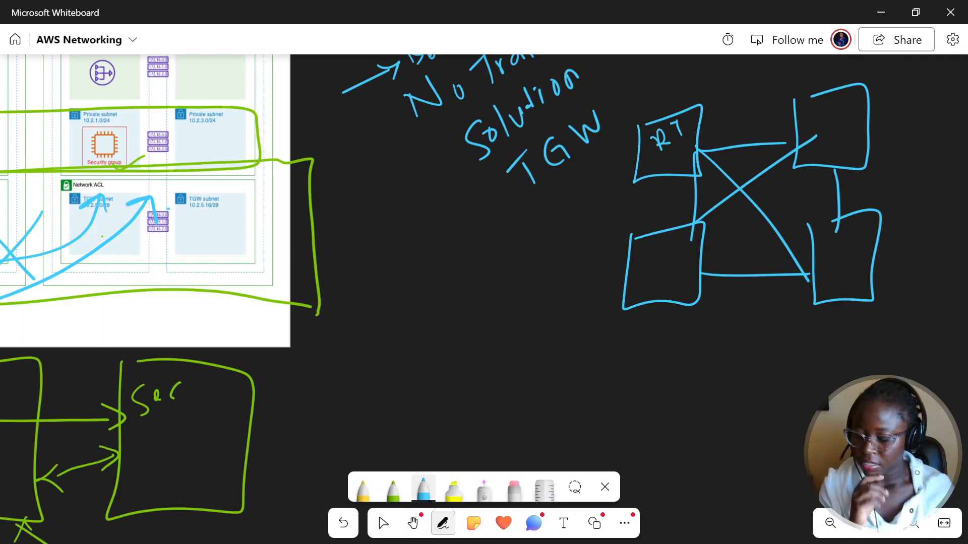
Draw a central blue box below the mesh sketch and handwrite "TGW" inside it.
scroll(484, 297, down, 3)
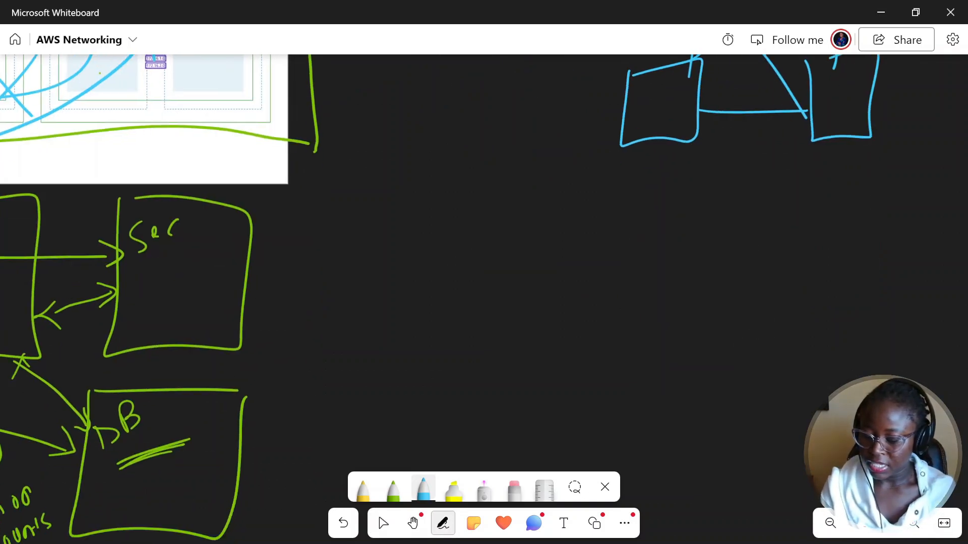
mouse_move(717, 271)
mouse_down()
mouse_move(758, 346)
mouse_move(718, 270)
mouse_up()
drag(725, 306, 722, 330)
mouse_move(716, 316)
mouse_down()
mouse_move(731, 306)
mouse_move(737, 316)
mouse_move(758, 280)
mouse_up()
Sketch a ring of seven blue boxes around the central TGW box.
mouse_move(649, 197)
mouse_down()
mouse_move(660, 234)
mouse_move(643, 201)
mouse_up()
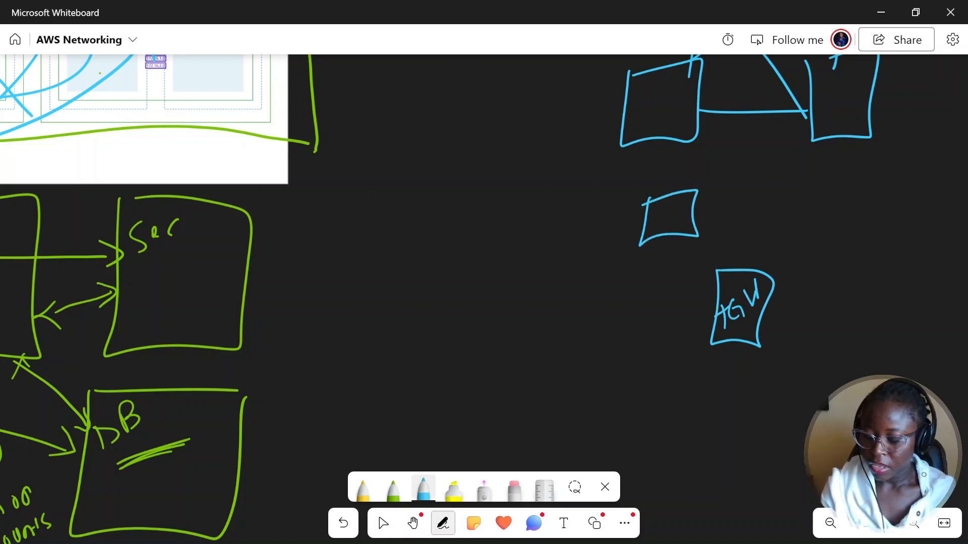
drag(827, 180, 850, 185)
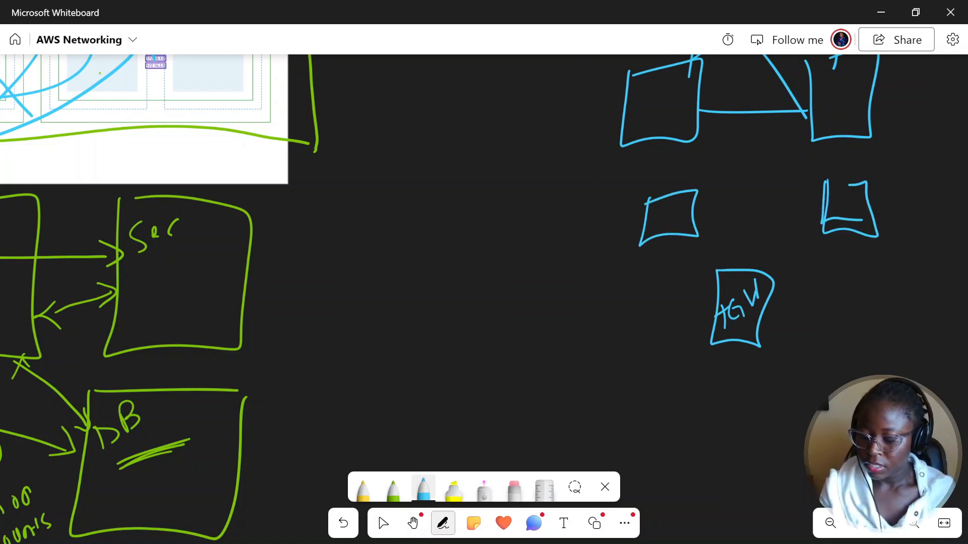
mouse_move(852, 285)
mouse_down()
mouse_move(871, 337)
mouse_move(859, 287)
mouse_up()
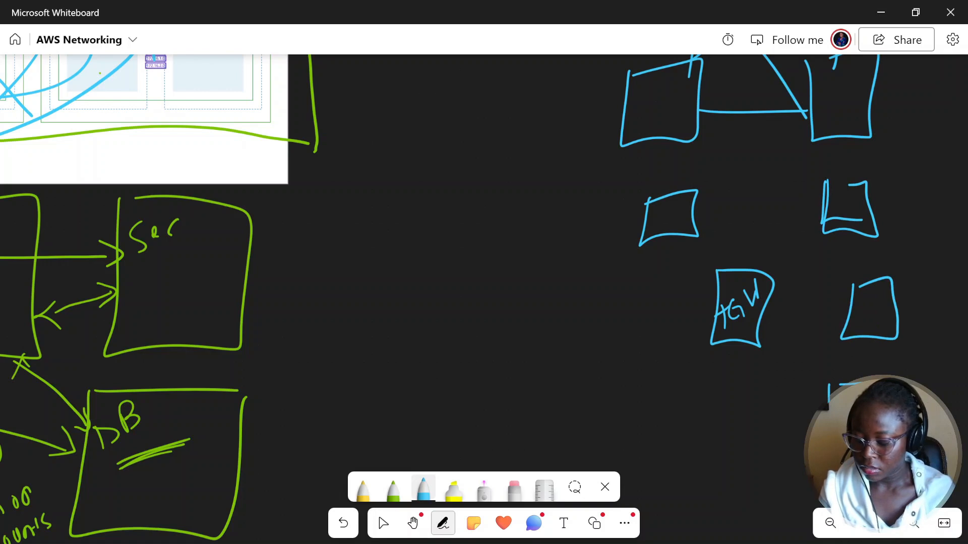
mouse_move(724, 387)
mouse_down()
mouse_move(772, 433)
mouse_move(729, 393)
mouse_up()
mouse_move(591, 352)
mouse_down()
mouse_move(639, 354)
mouse_move(592, 371)
mouse_up()
mouse_move(576, 278)
mouse_down()
mouse_move(580, 302)
mouse_move(589, 272)
mouse_up()
Draw connecting lines from the TGW box to each of the surrounding boxes.
drag(641, 296, 701, 306)
mouse_move(702, 218)
mouse_down()
mouse_move(732, 265)
mouse_move(807, 224)
mouse_up()
drag(779, 314, 846, 311)
drag(765, 342, 827, 386)
drag(736, 353, 737, 396)
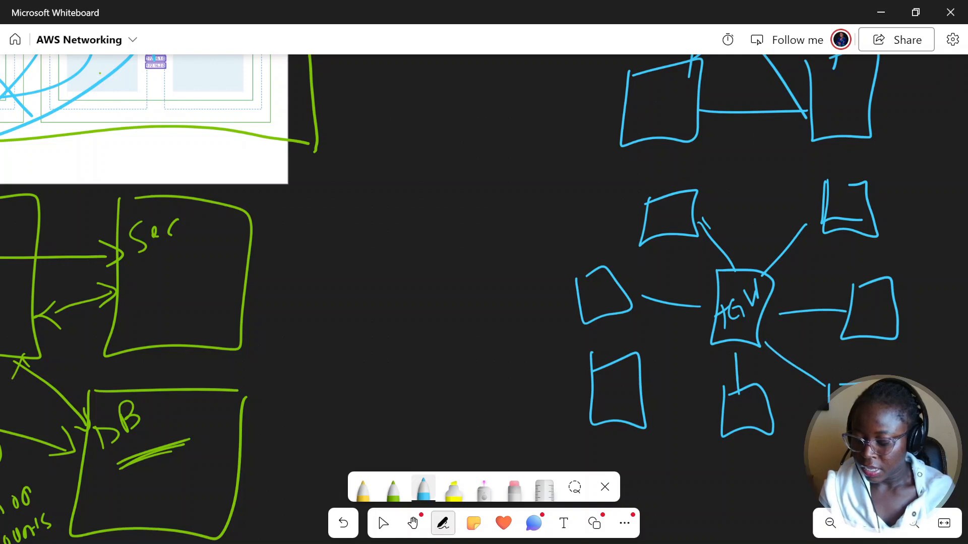
drag(722, 331, 659, 383)
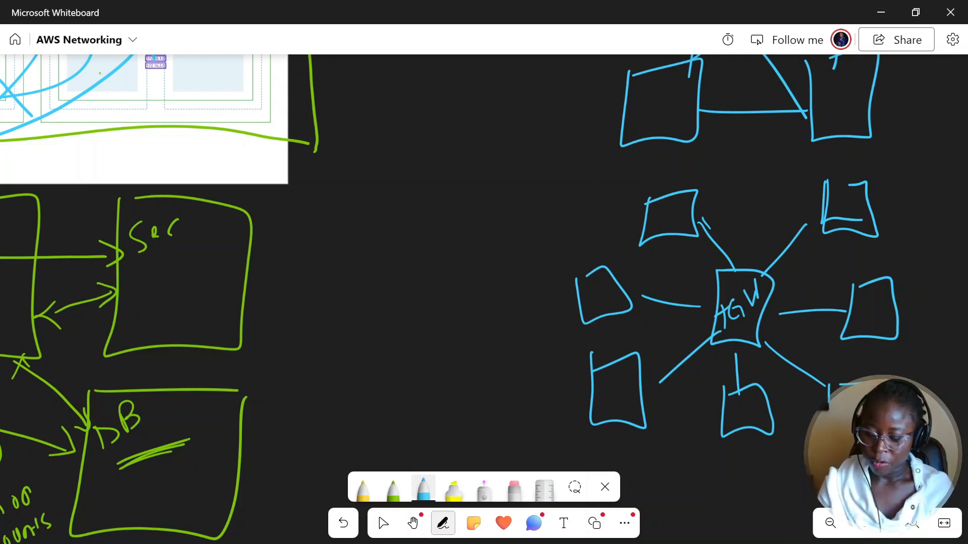
Draw an upward arrow from the TGW box labelled "on prem", and link one more box below the ring to TGW.
mouse_move(747, 269)
mouse_down()
mouse_move(754, 192)
mouse_move(766, 203)
mouse_up()
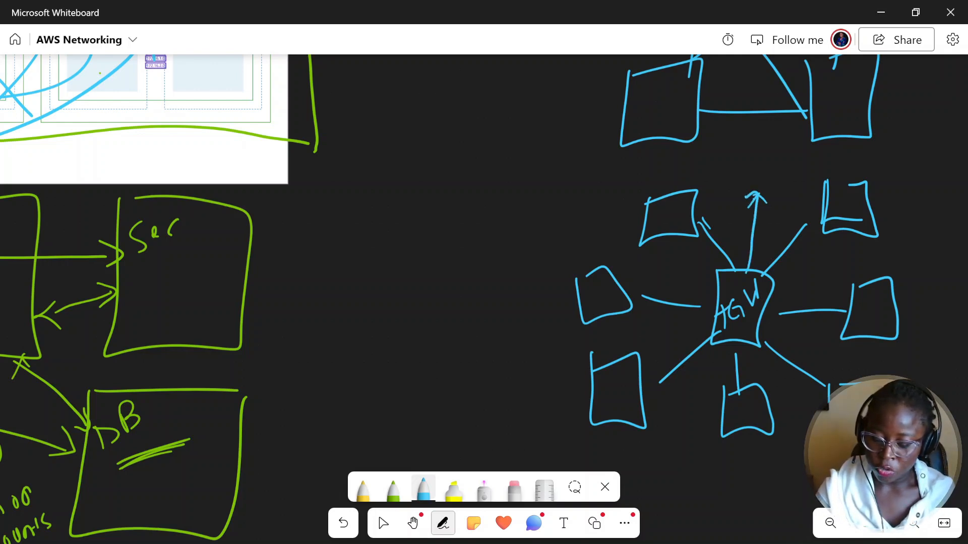
drag(740, 168, 788, 140)
drag(789, 137, 806, 117)
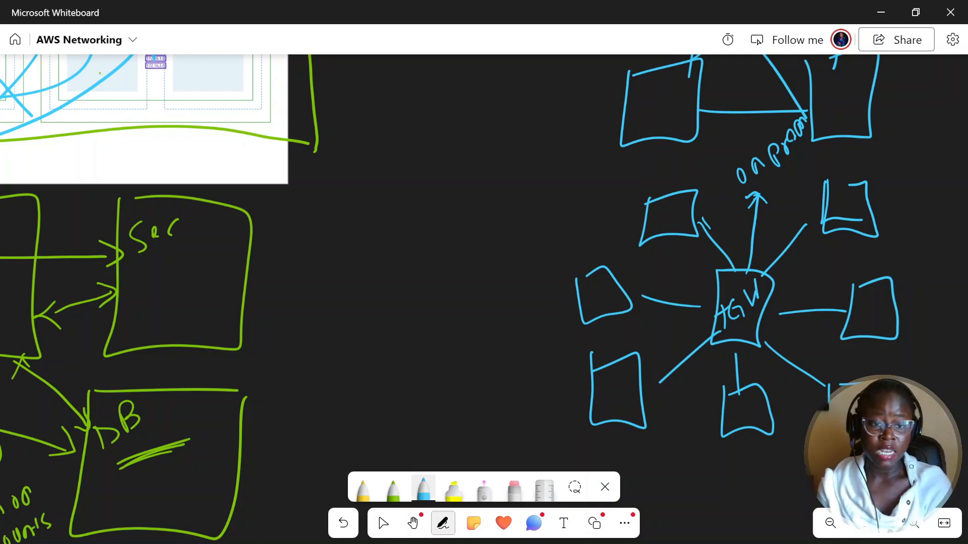
drag(763, 470, 864, 496)
mouse_move(791, 456)
mouse_down()
mouse_move(754, 345)
mouse_move(781, 419)
mouse_up()
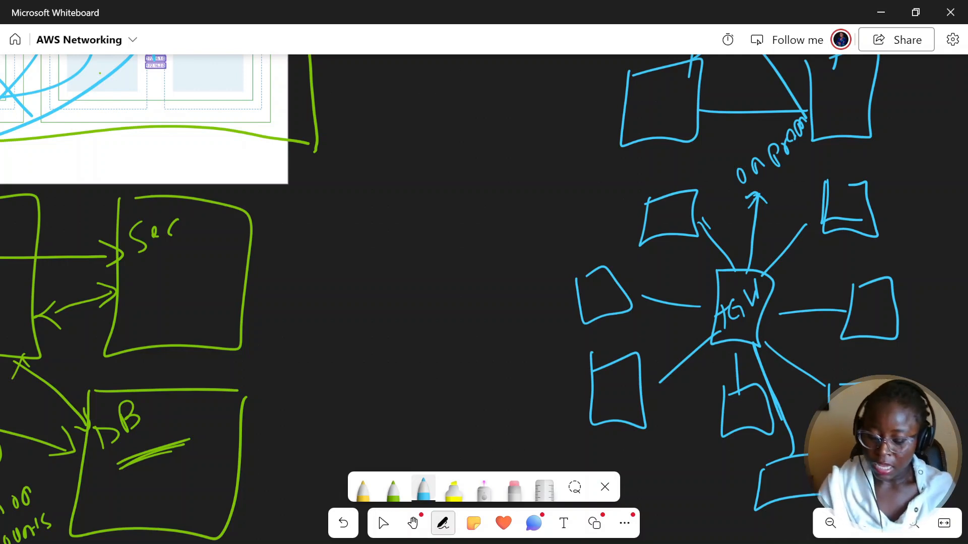
Handwrite "RAM" beside the hub sketch, outline it with a blue shape, and write "sharing" above the outline.
drag(495, 218, 516, 241)
drag(492, 200, 506, 222)
drag(498, 221, 522, 230)
drag(524, 185, 515, 217)
mouse_move(513, 203)
mouse_down()
mouse_move(538, 187)
mouse_move(536, 169)
mouse_move(549, 169)
mouse_up()
mouse_move(502, 288)
mouse_down()
mouse_move(498, 151)
mouse_move(488, 289)
mouse_up()
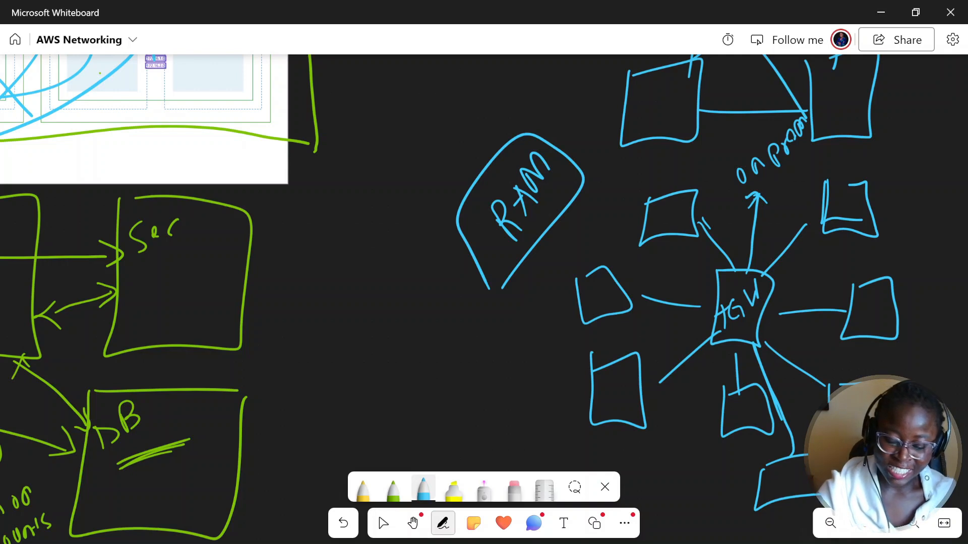
mouse_move(485, 135)
mouse_down()
mouse_move(474, 157)
mouse_move(529, 101)
mouse_up()
mouse_move(540, 93)
mouse_down()
mouse_move(545, 84)
mouse_move(562, 107)
mouse_up()
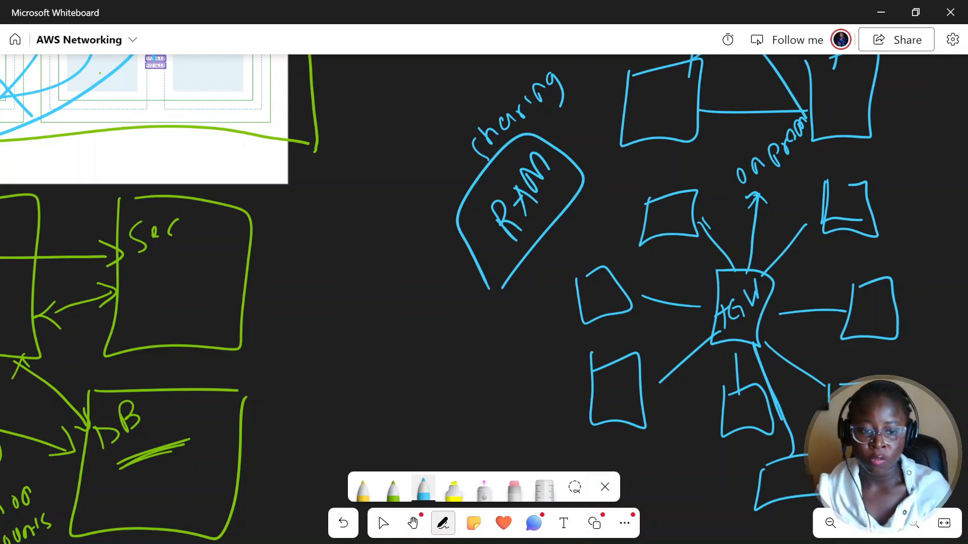
Circle the central TGW box and label the two upper boxes A and B and the next box C.
mouse_move(748, 252)
mouse_down()
mouse_move(696, 336)
mouse_move(776, 267)
mouse_up()
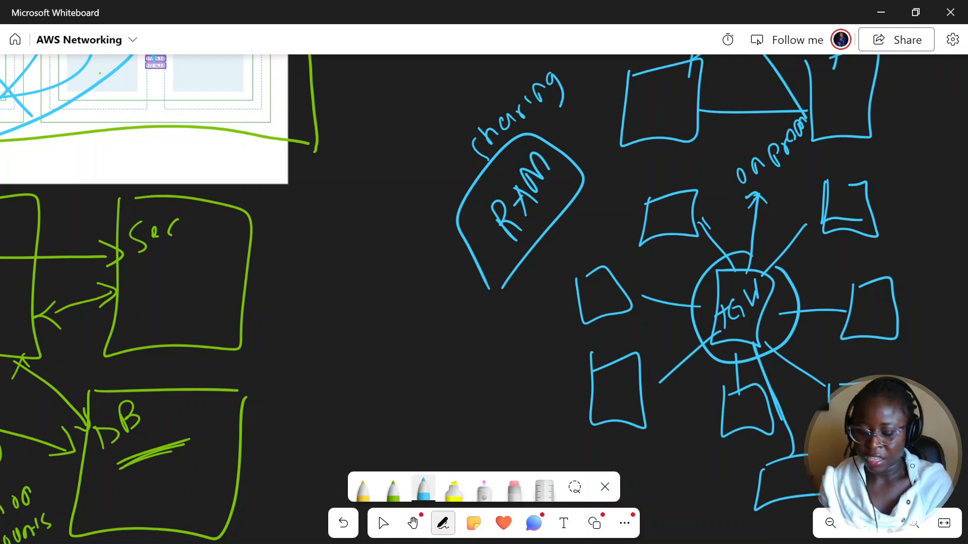
mouse_move(669, 189)
mouse_down()
mouse_move(673, 160)
mouse_move(684, 175)
mouse_up()
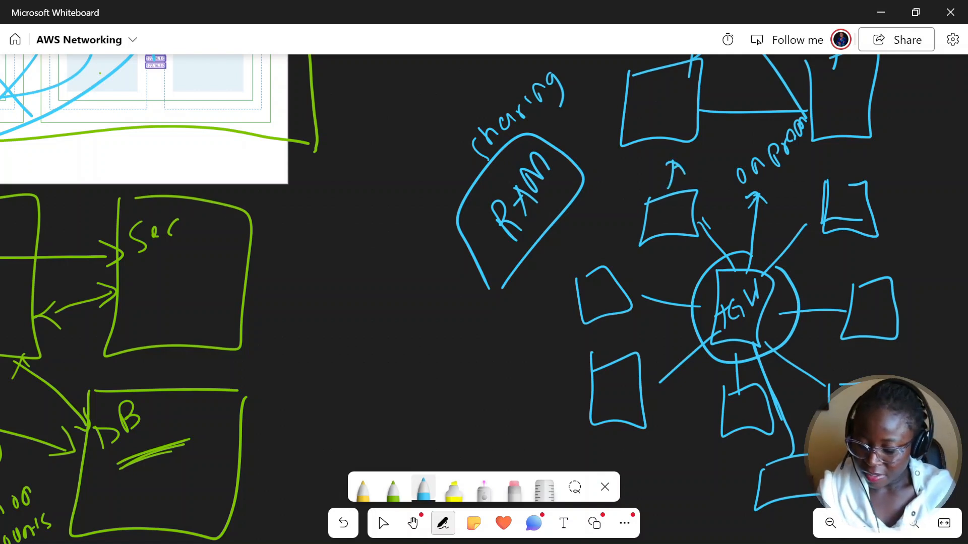
drag(863, 145, 867, 177)
drag(864, 147, 868, 175)
drag(911, 258, 923, 279)
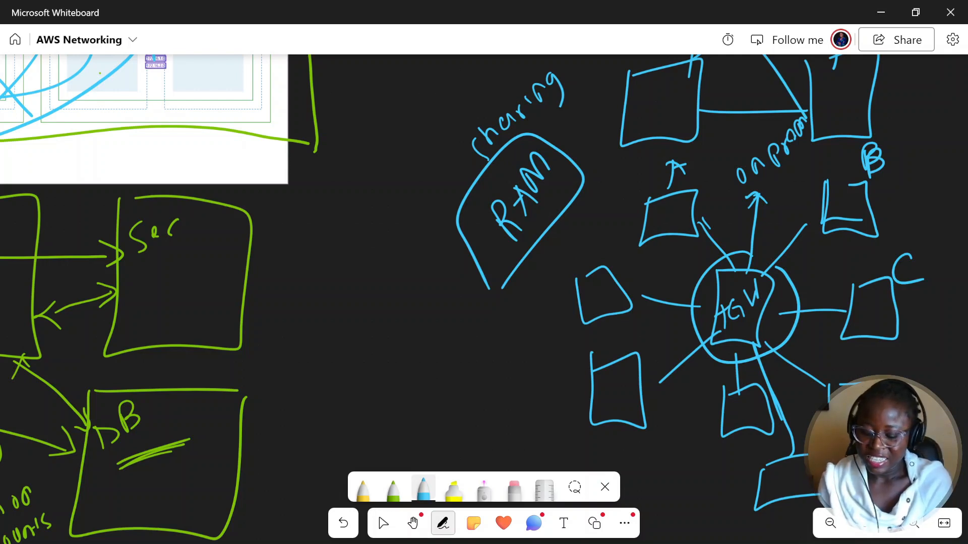
drag(736, 248, 762, 271)
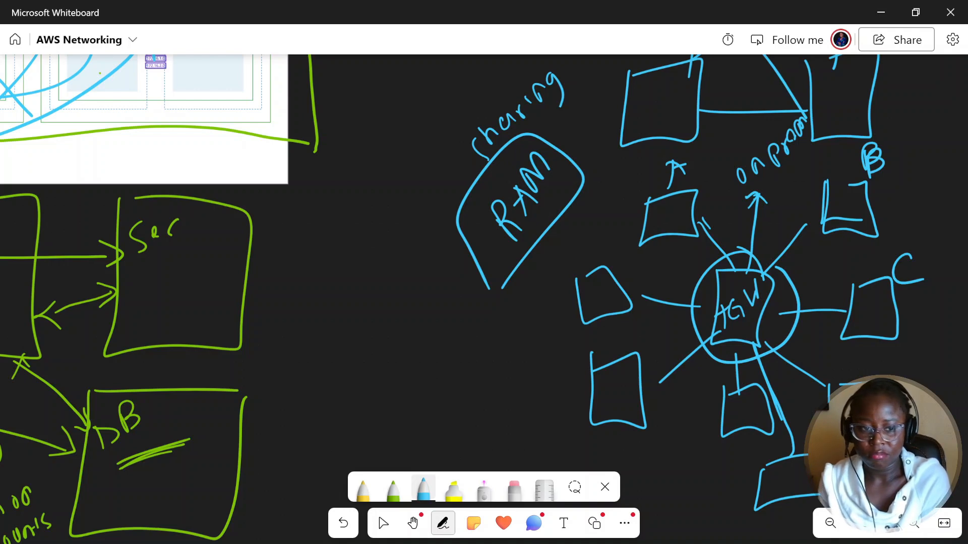
Erase the blue peering arrows and the green outlines, circle and arrow drawn over the VPC diagram's private and TGW subnets.
drag(630, 302, 436, 336)
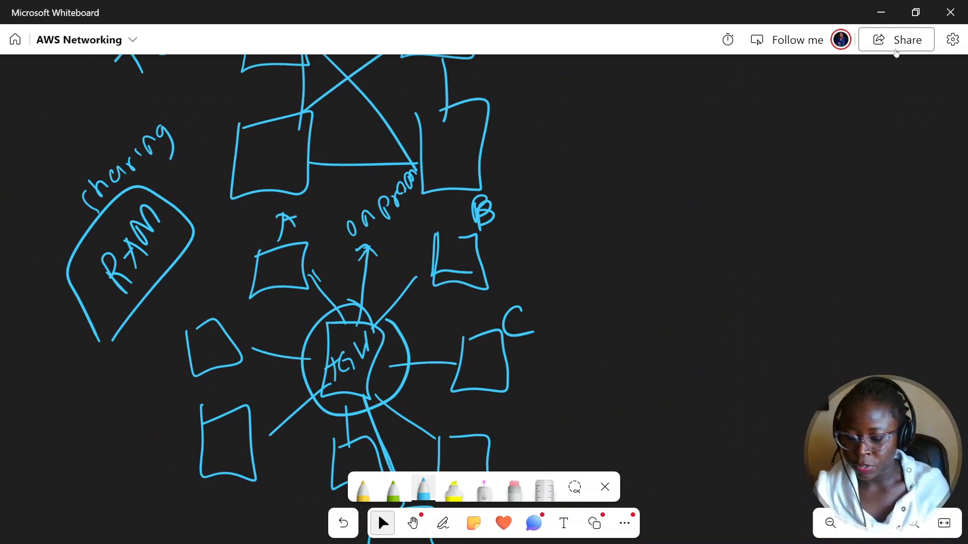
drag(353, 302, 552, 313)
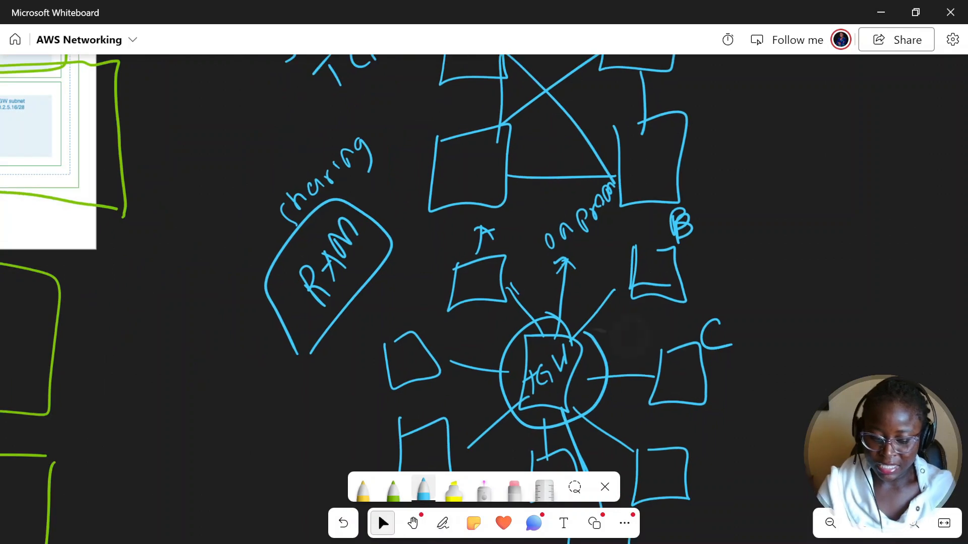
drag(302, 283, 636, 332)
mouse_move(353, 282)
mouse_down()
mouse_move(470, 333)
mouse_move(536, 288)
mouse_move(541, 301)
mouse_up()
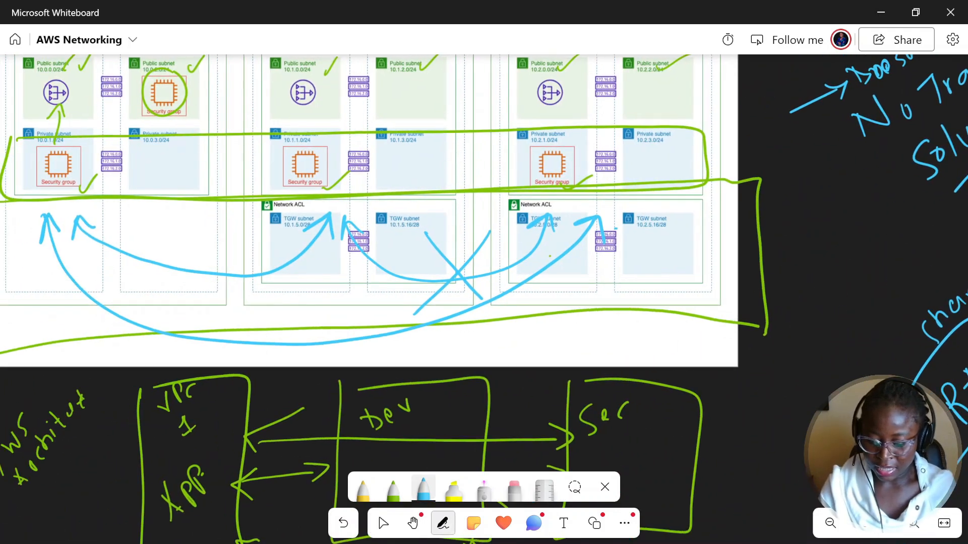
click(514, 489)
drag(603, 227, 454, 305)
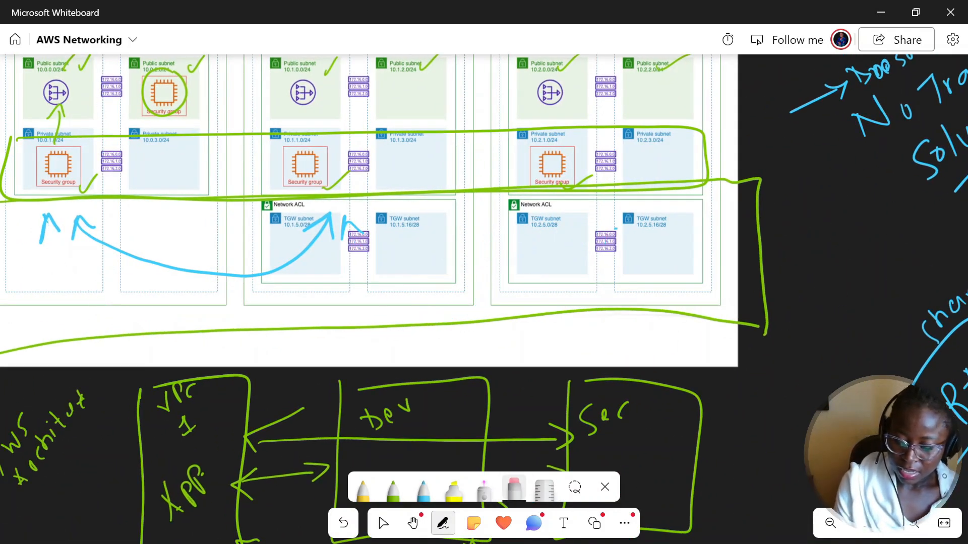
mouse_move(353, 332)
mouse_down()
mouse_move(746, 191)
mouse_move(353, 198)
mouse_move(242, 275)
mouse_move(50, 227)
mouse_up()
mouse_move(88, 184)
mouse_down()
mouse_move(80, 63)
mouse_move(164, 93)
mouse_up()
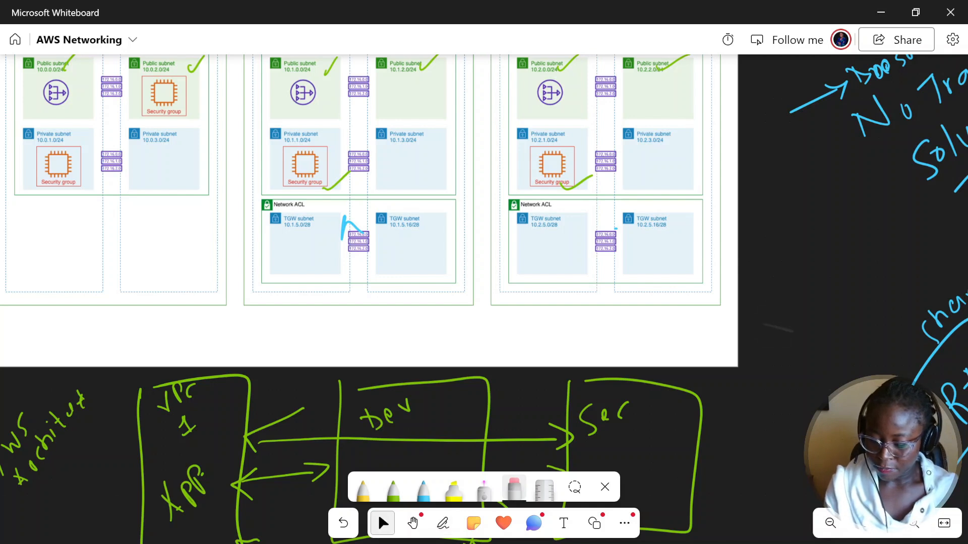
Draw a green hub box beneath the VPC diagram and connect it with lines to both availability zones of all three VPCs.
scroll(443, 297, left, 3)
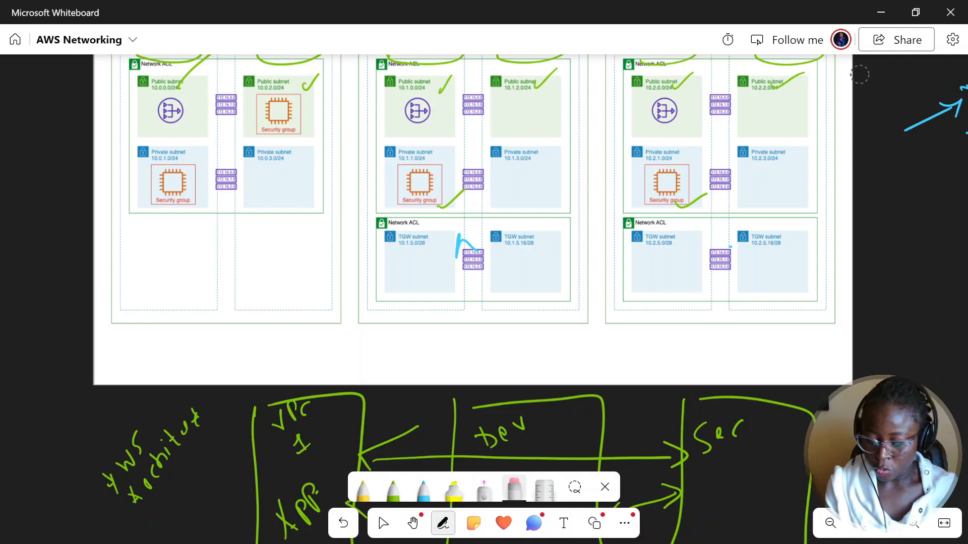
click(393, 488)
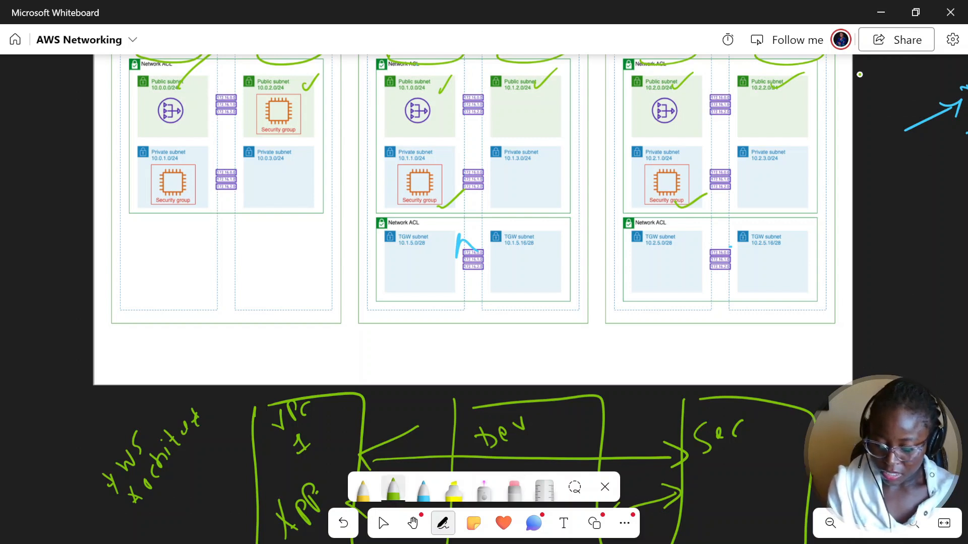
mouse_move(480, 337)
mouse_down()
mouse_move(482, 383)
mouse_move(551, 323)
mouse_move(482, 337)
mouse_move(474, 321)
mouse_move(441, 309)
mouse_up()
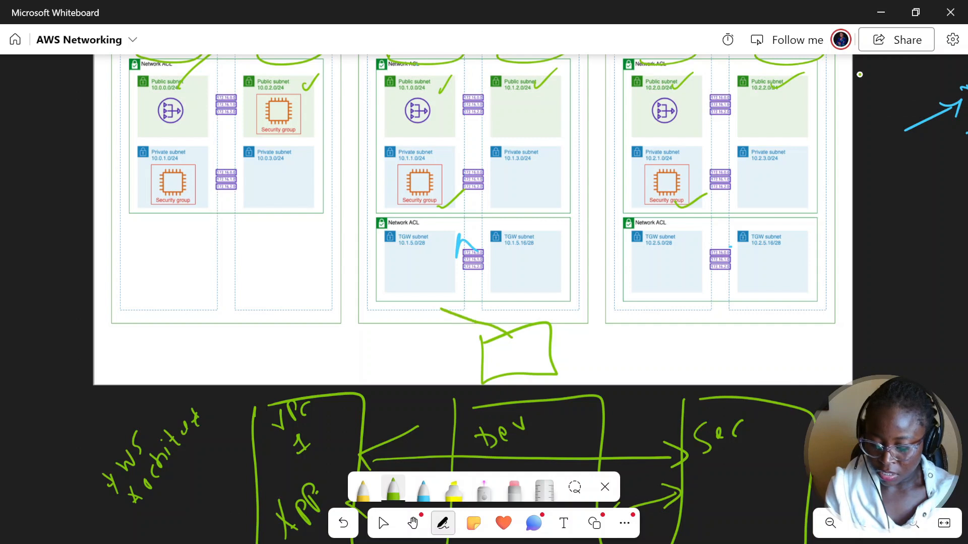
mouse_move(512, 335)
mouse_down()
mouse_move(519, 282)
mouse_move(652, 287)
mouse_move(653, 259)
mouse_up()
drag(552, 343, 727, 279)
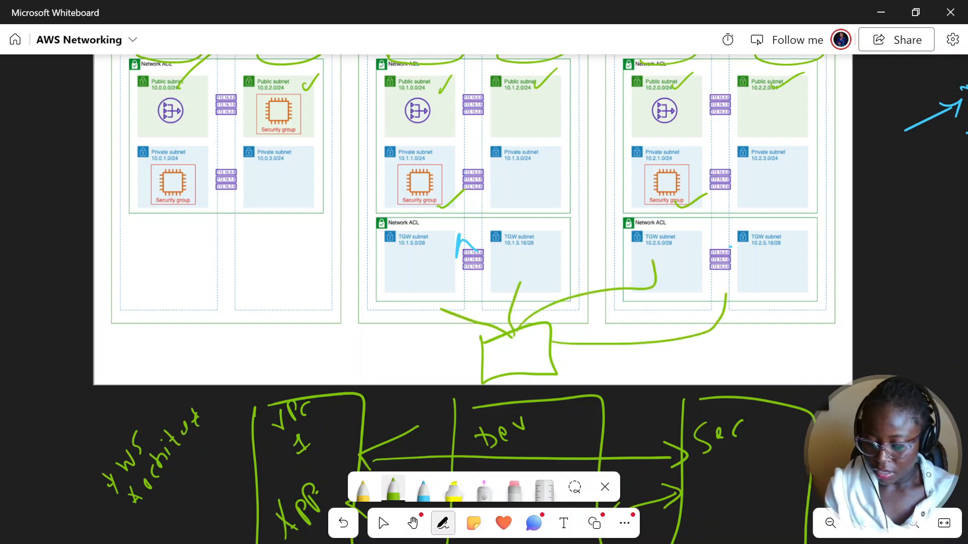
mouse_move(483, 356)
mouse_down()
mouse_move(318, 324)
mouse_move(304, 278)
mouse_move(287, 355)
mouse_move(185, 278)
mouse_up()
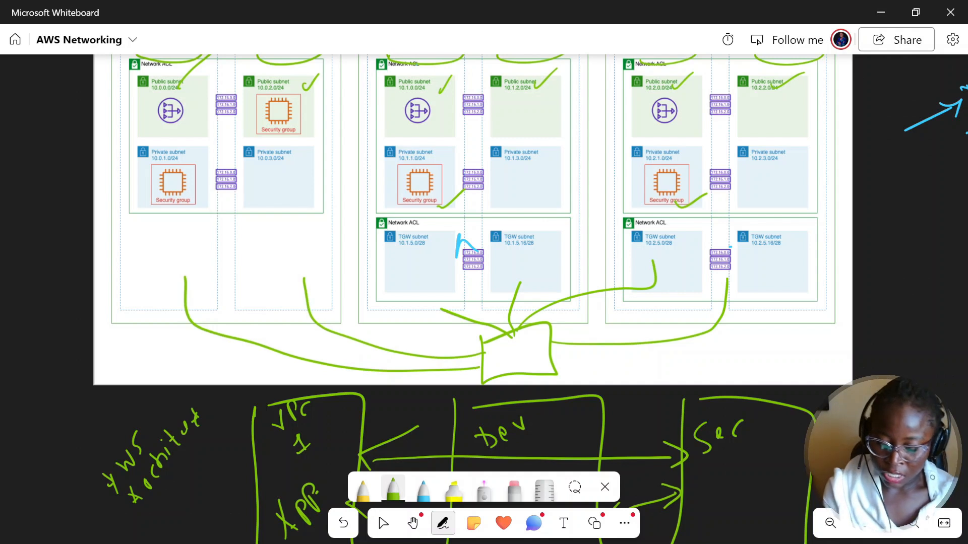
Circle both TGW subnets in the second and third VPCs and mark the matching empty TGW subnet spots in the first VPC.
mouse_move(443, 216)
mouse_down()
mouse_move(398, 320)
mouse_move(446, 218)
mouse_up()
mouse_move(537, 214)
mouse_down()
mouse_move(570, 239)
mouse_move(559, 222)
mouse_up()
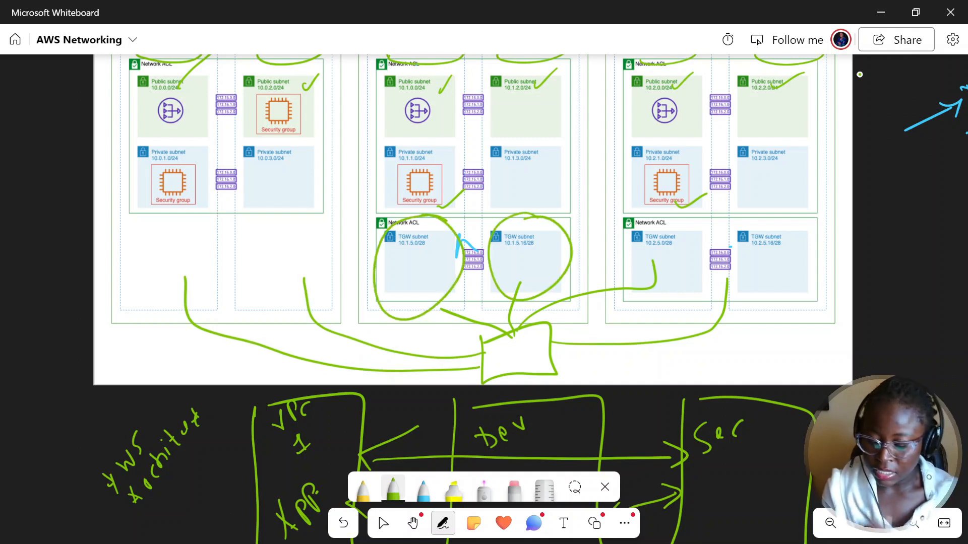
mouse_move(702, 221)
mouse_down()
mouse_move(657, 303)
mouse_move(698, 216)
mouse_up()
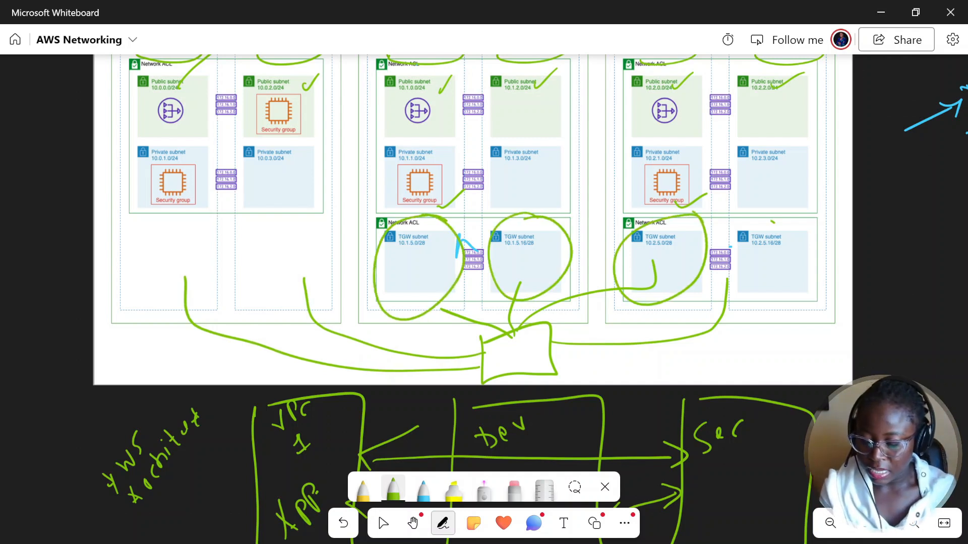
mouse_move(773, 220)
mouse_down()
mouse_move(832, 262)
mouse_move(778, 222)
mouse_up()
mouse_move(137, 230)
mouse_down()
mouse_move(139, 271)
mouse_move(202, 242)
mouse_move(137, 231)
mouse_up()
mouse_move(244, 225)
mouse_down()
mouse_move(268, 293)
mouse_move(307, 295)
mouse_up()
drag(308, 295, 263, 222)
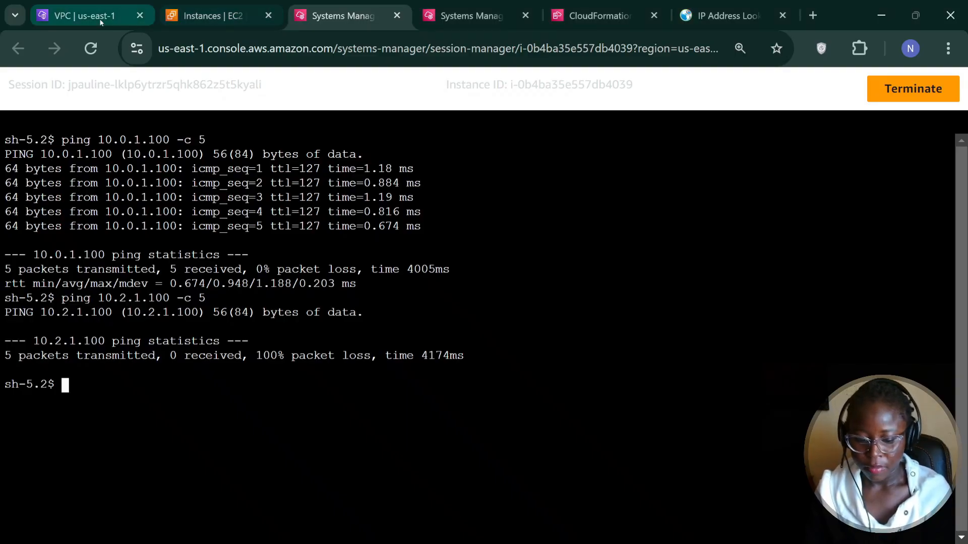
Switch to the AWS VPC console in the browser and start creating a transit gateway.
click(100, 20)
drag(192, 201, 193, 426)
click(92, 305)
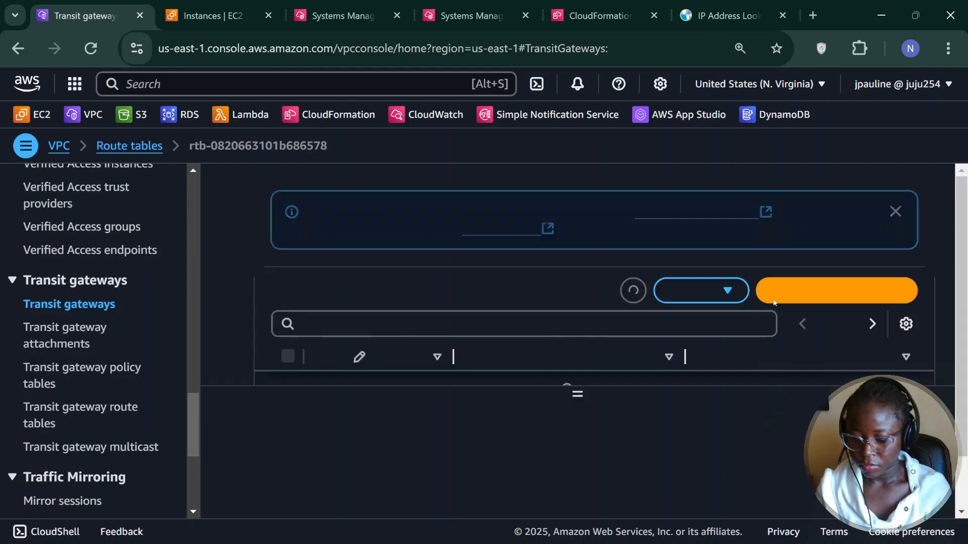
click(783, 288)
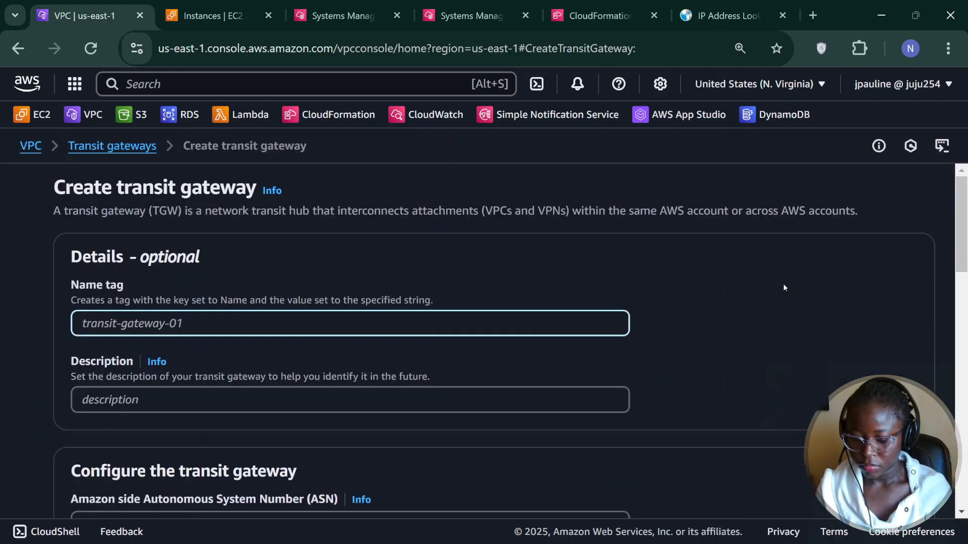
Set the transit gateway's name tag to "Kiraline TGW" and place the cursor in the description field.
text(k)
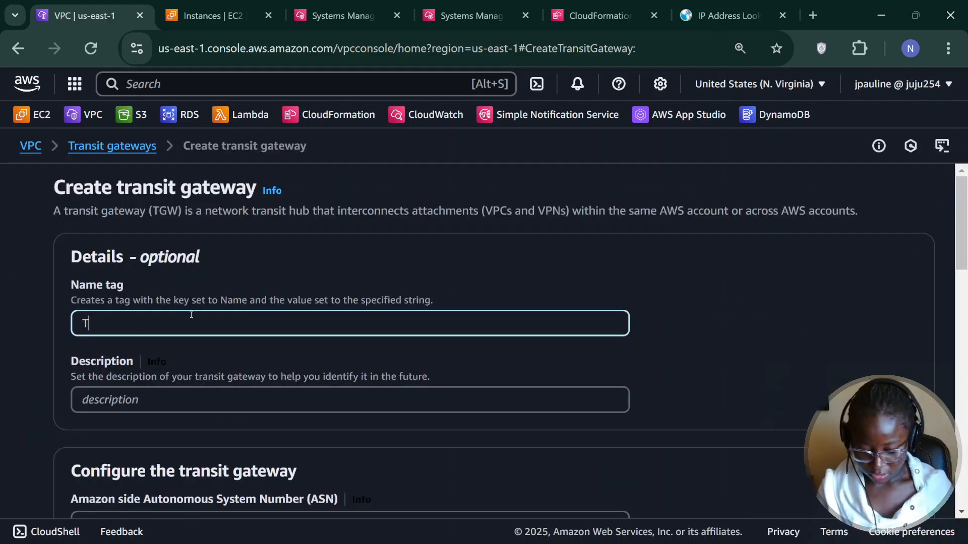
key(BackSpace)
text(kl)
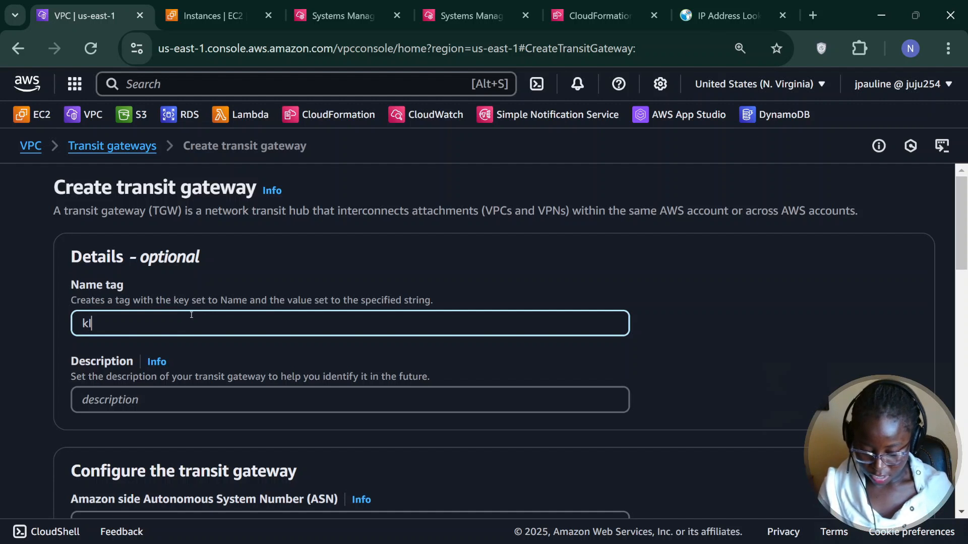
key(BackSpace)
key(BackSpace)
text(Kira)
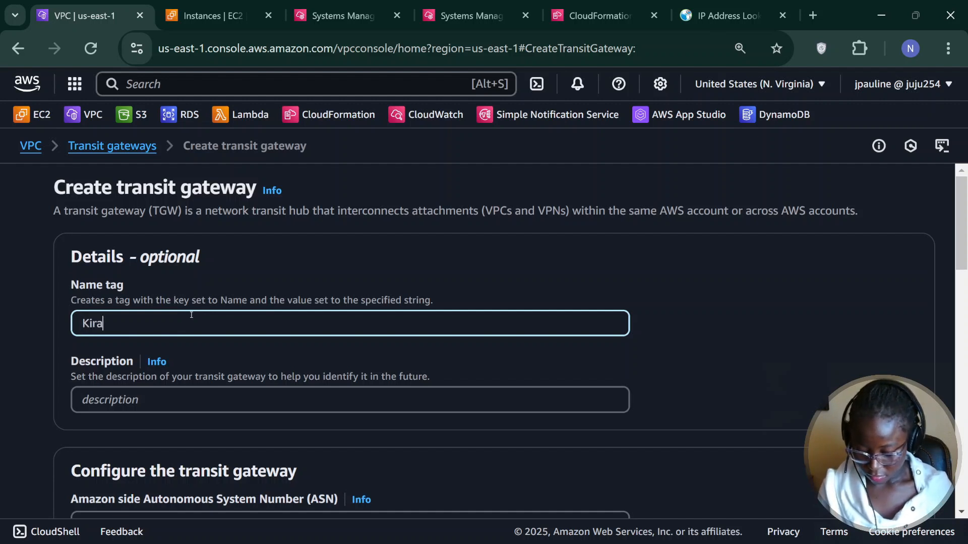
text(line TGW)
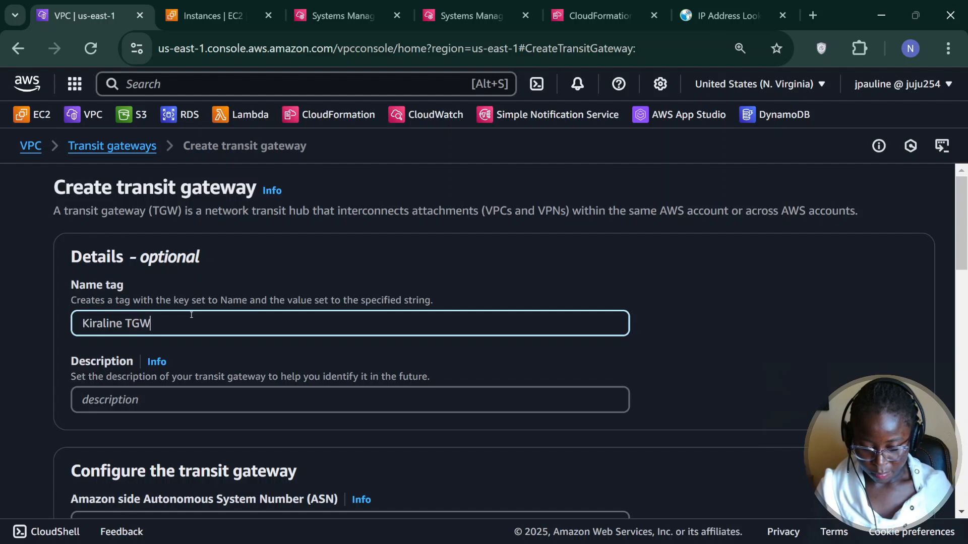
scroll(191, 315, down, 3)
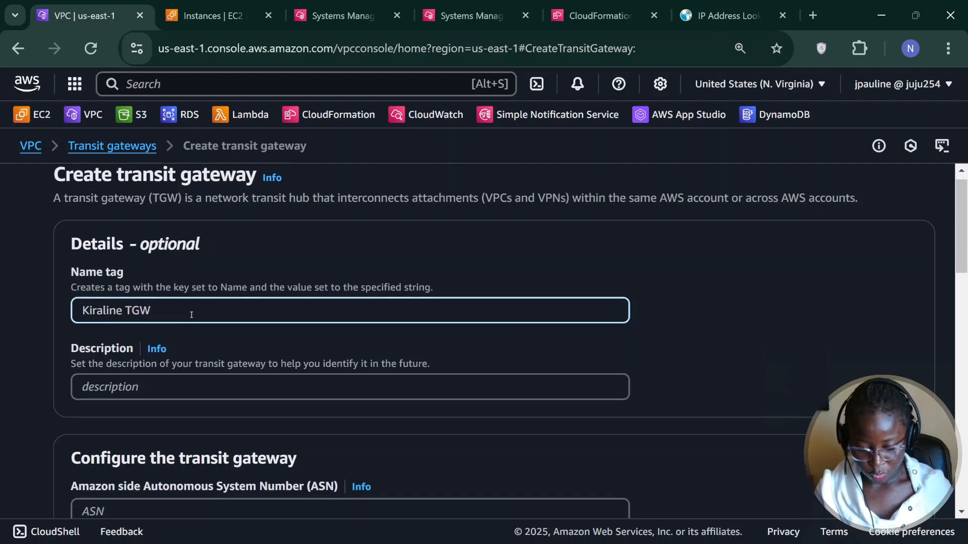
click(217, 254)
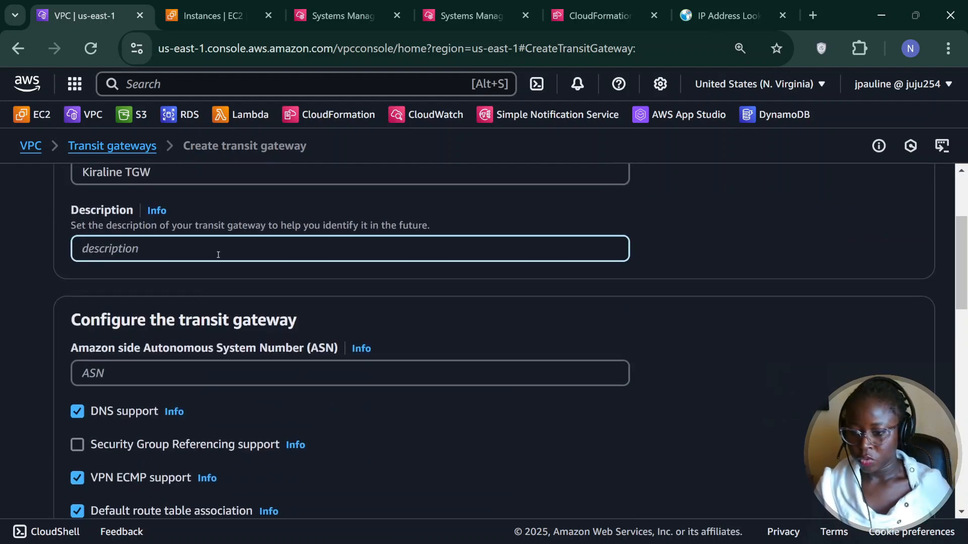
text(t)
key(BackSpace)
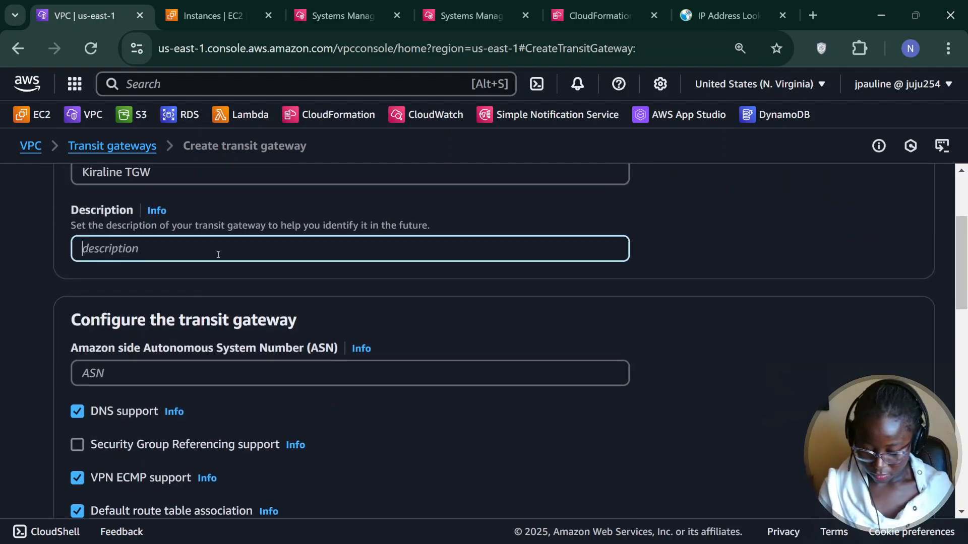
text(tgw )
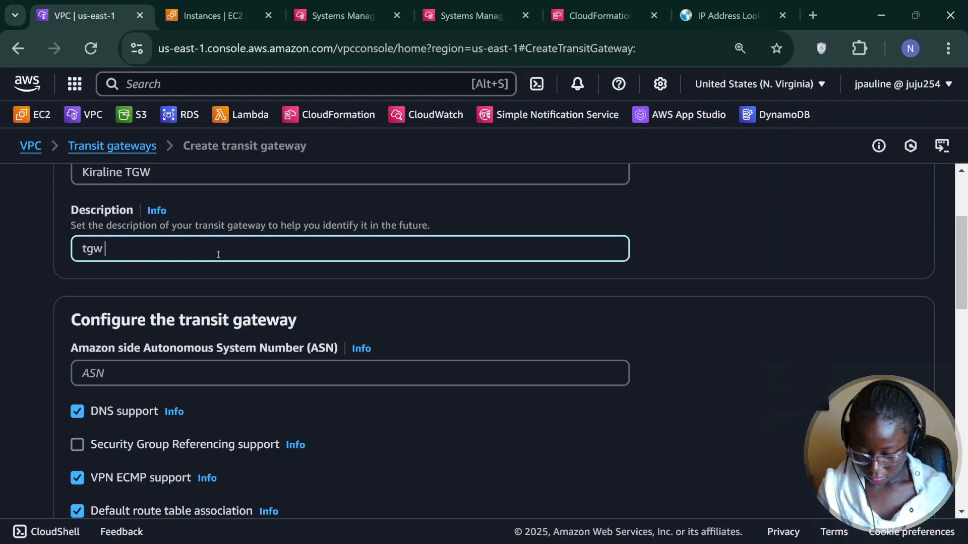
text(FOR uS EATS)
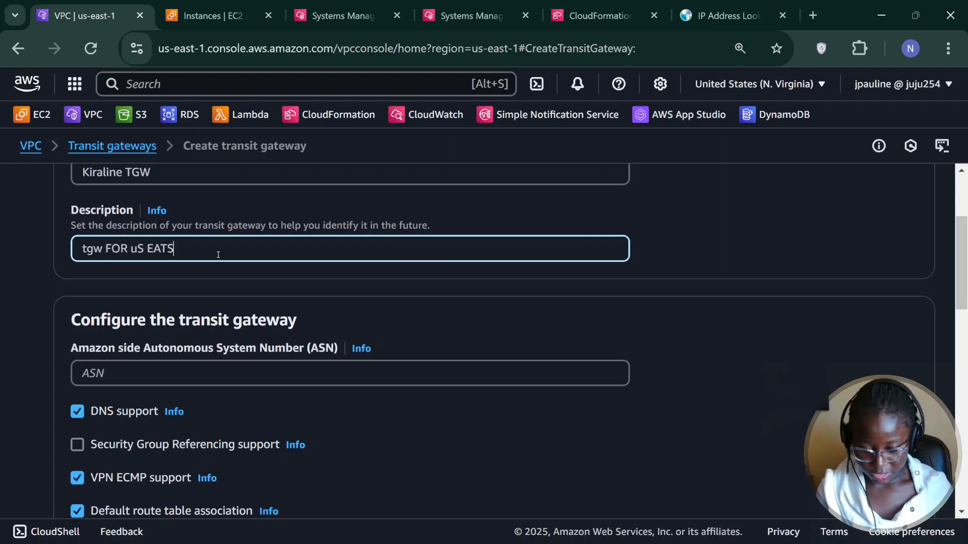
key(BackSpace)
key(BackSpace)
key(BackSpace)
key(BackSpace)
key(BackSpace)
key(BackSpace)
key(BackSpace)
key(BackSpace)
key(BackSpace)
key(BackSpace)
key(BackSpace)
key(BackSpace)
key(BackSpace)
key(BackSpace)
key(BackSpace)
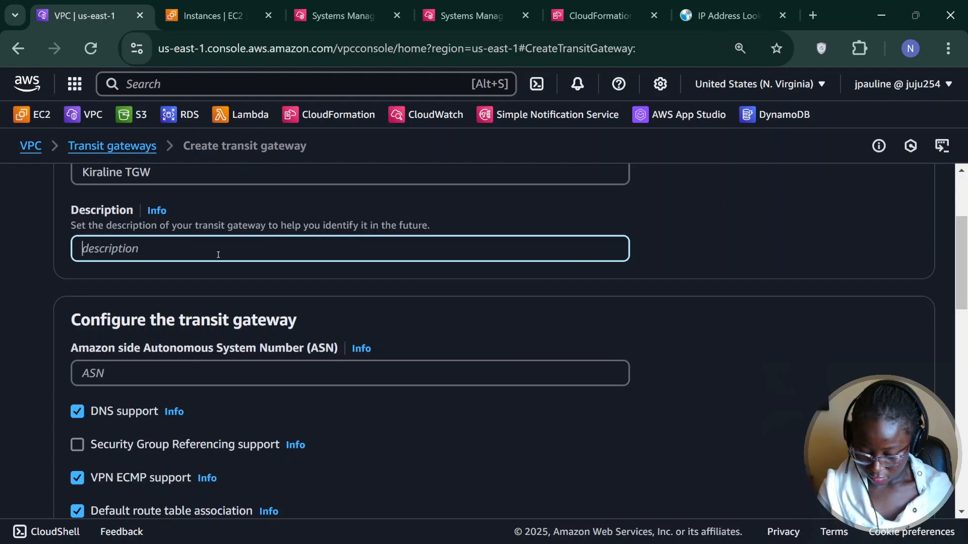
Enter "TGW fo us-east-1" as the transit gateway's description.
text(TGW)
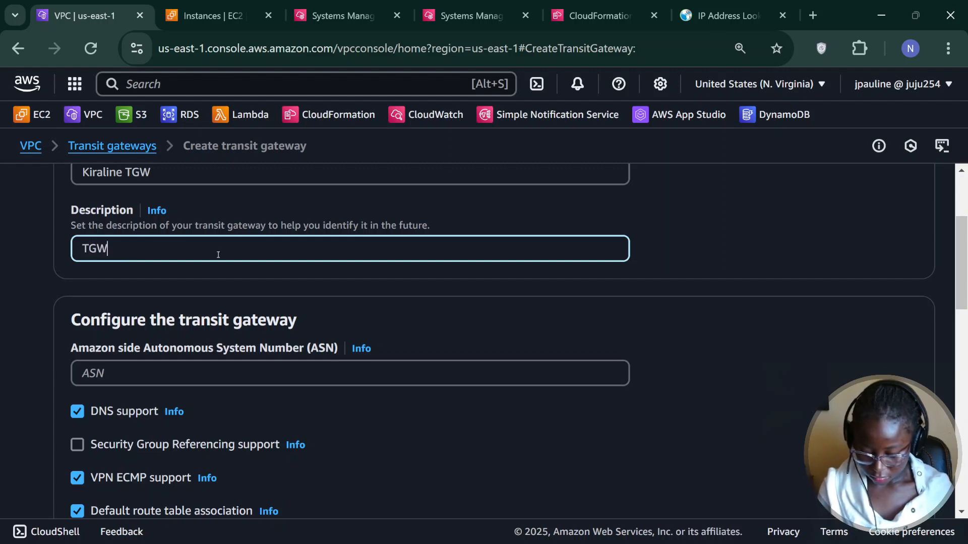
text( fo us)
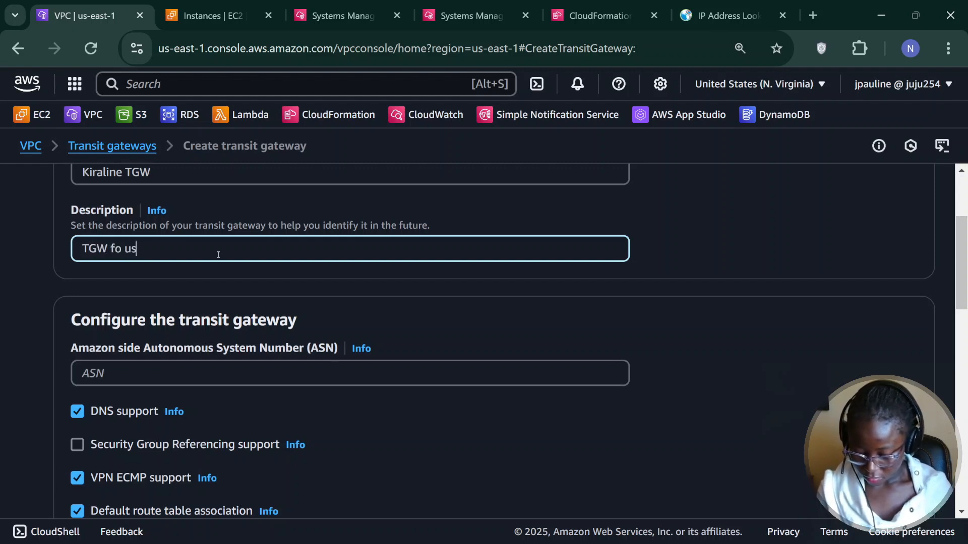
text(-east-1)
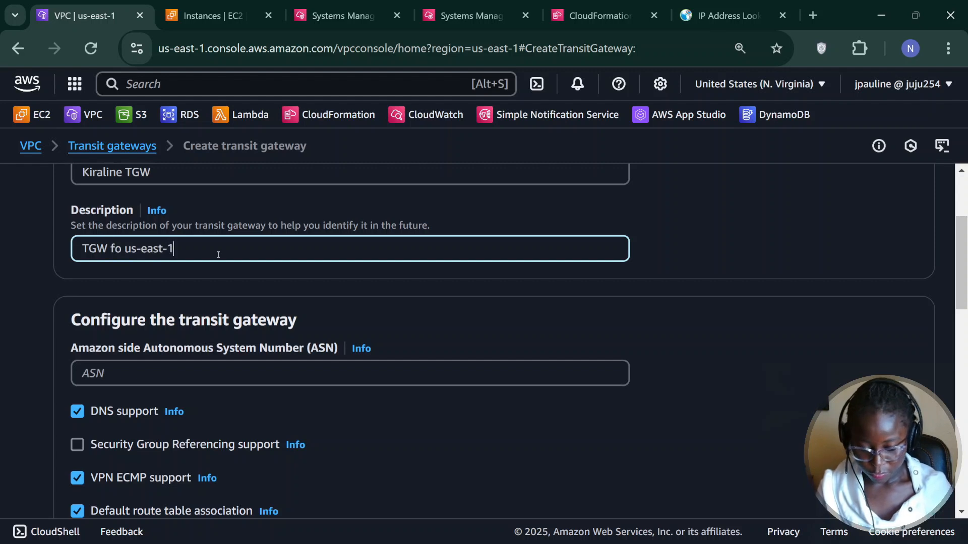
Enable multicast support and create the transit gateway.
scroll(218, 255, down, 3)
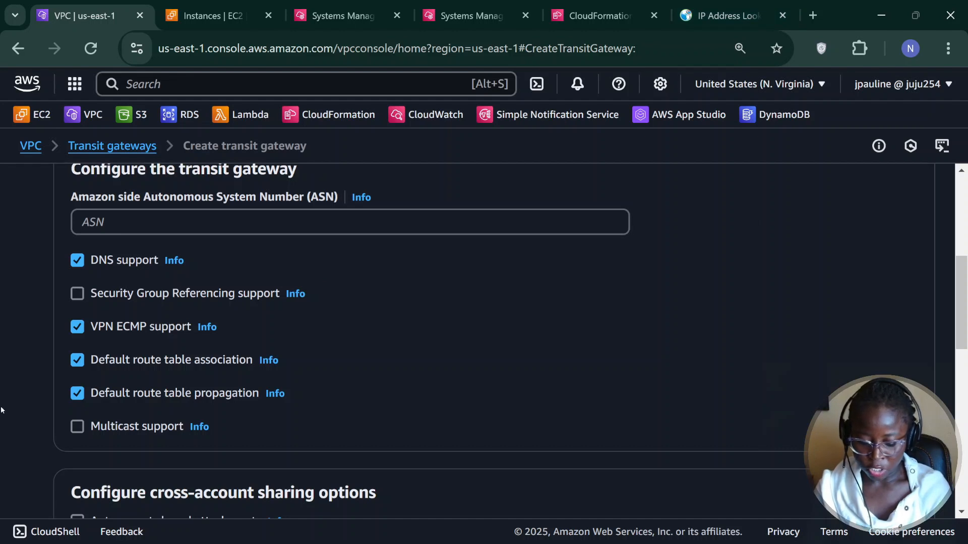
click(77, 427)
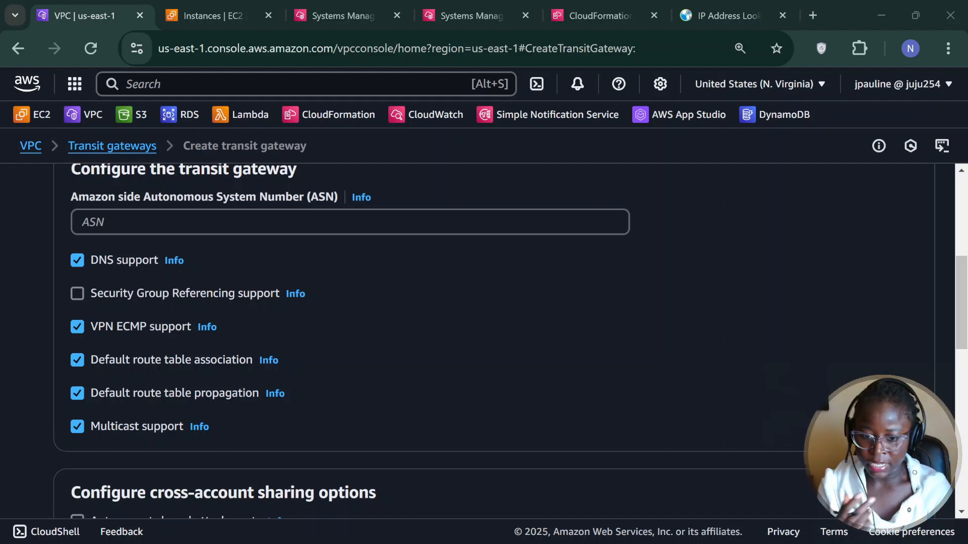
scroll(484, 342, down, 3)
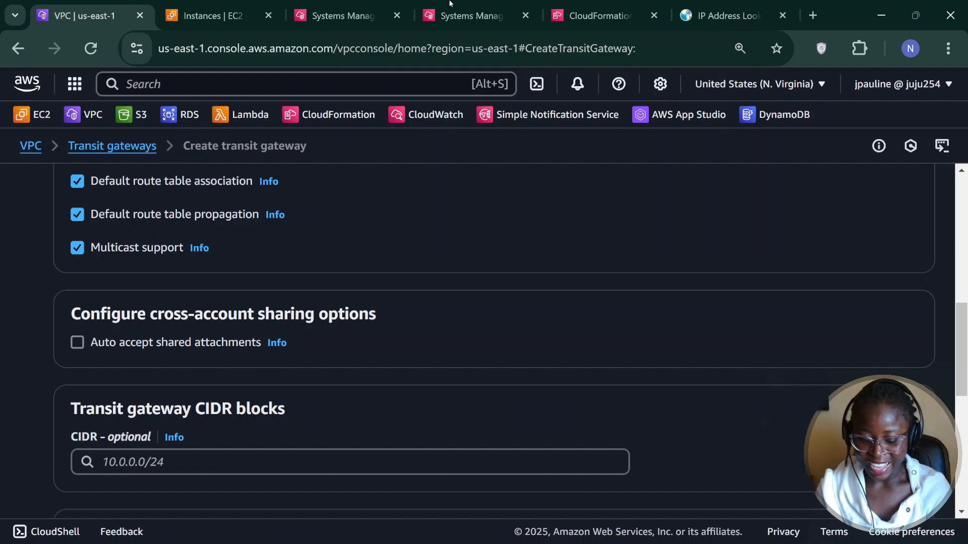
scroll(454, 375, down, 2)
scroll(454, 375, down, 2)
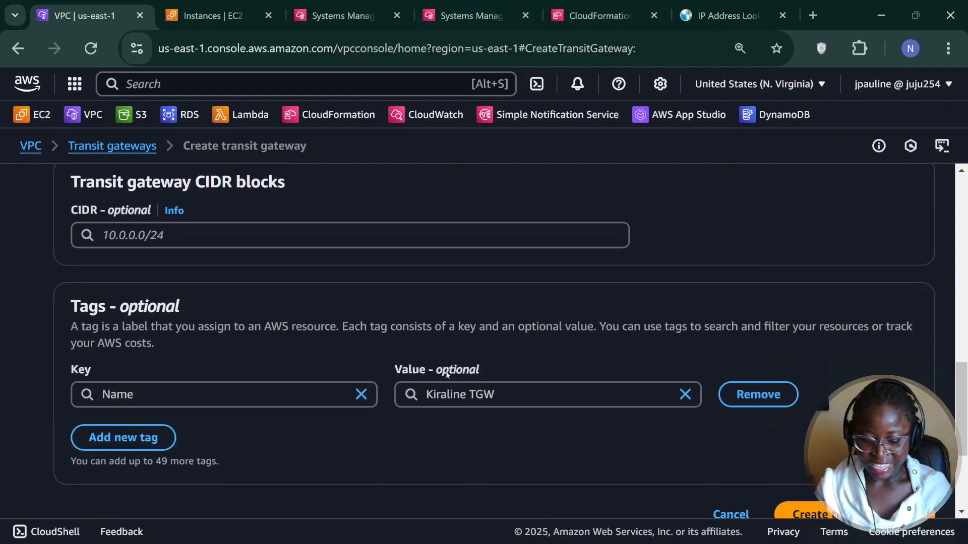
click(269, 233)
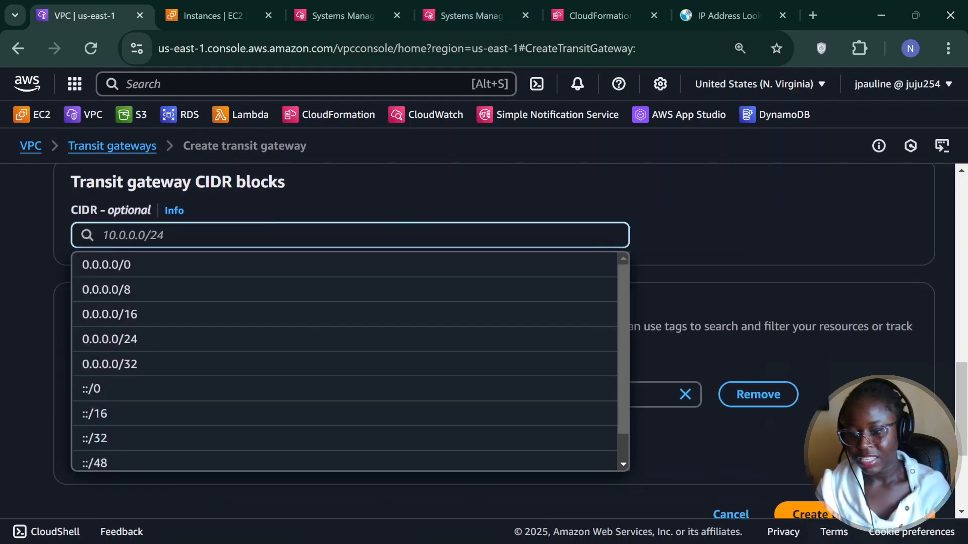
click(710, 238)
scroll(710, 238, down, 3)
click(873, 335)
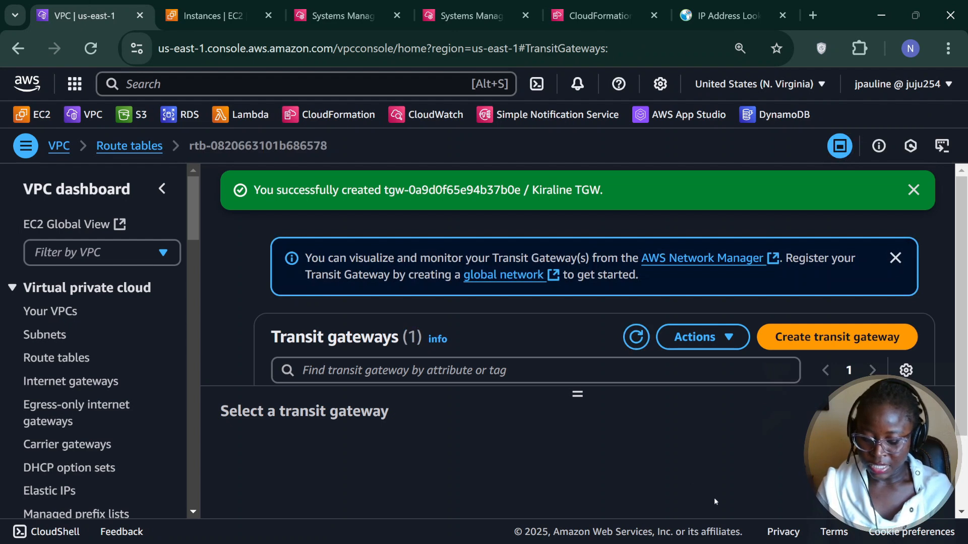
scroll(753, 337, down, 2)
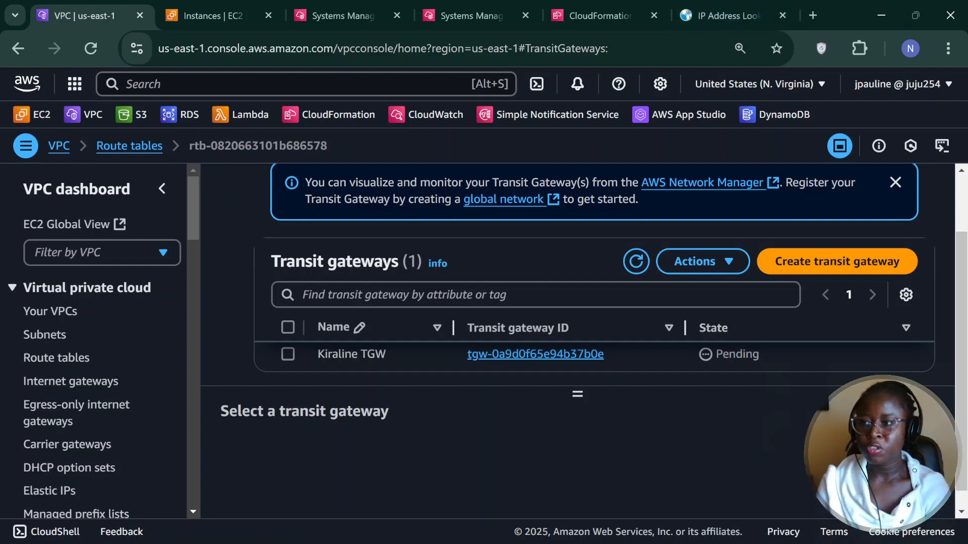
mouse_move(967, 31)
mouse_down()
mouse_move(963, 58)
mouse_move(967, 49)
mouse_up()
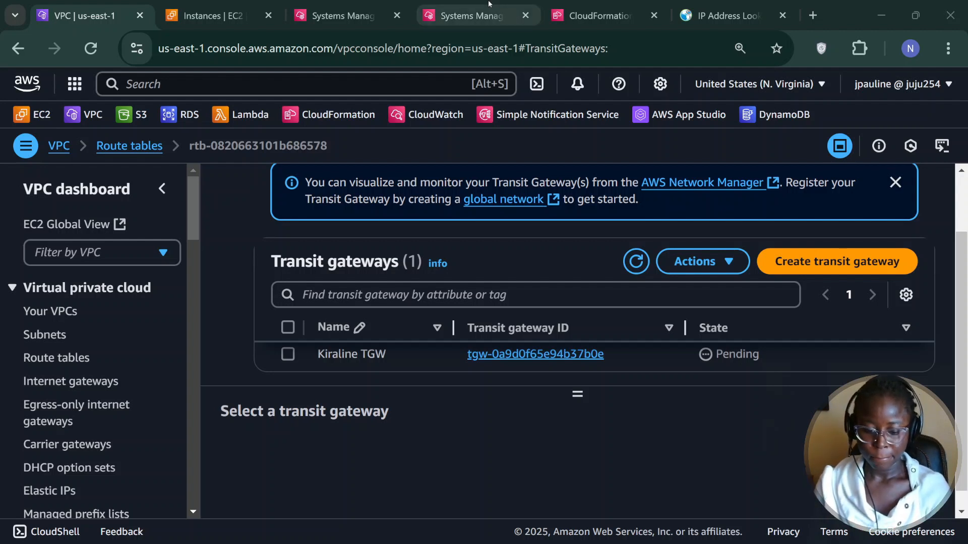
Start creating a new subnet and choose VPC A as its VPC.
click(50, 336)
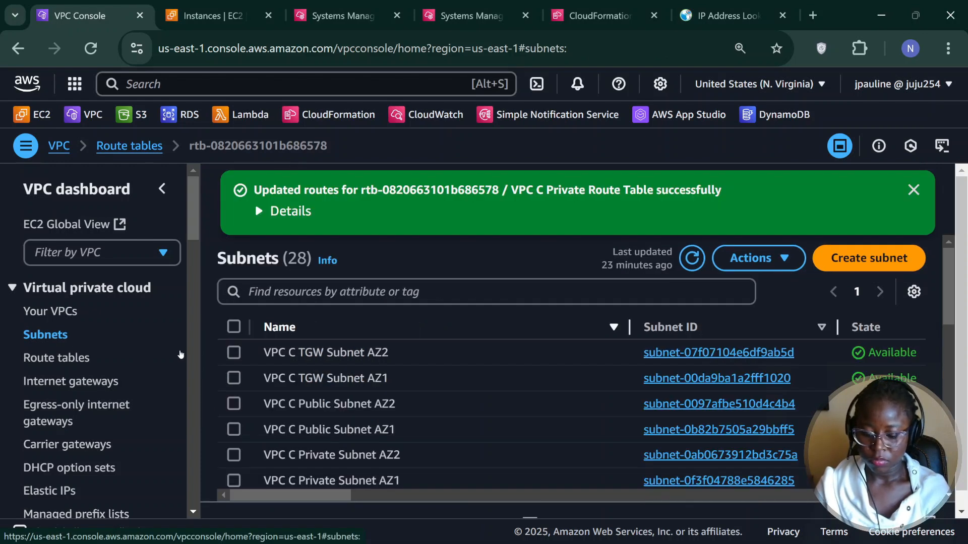
click(872, 201)
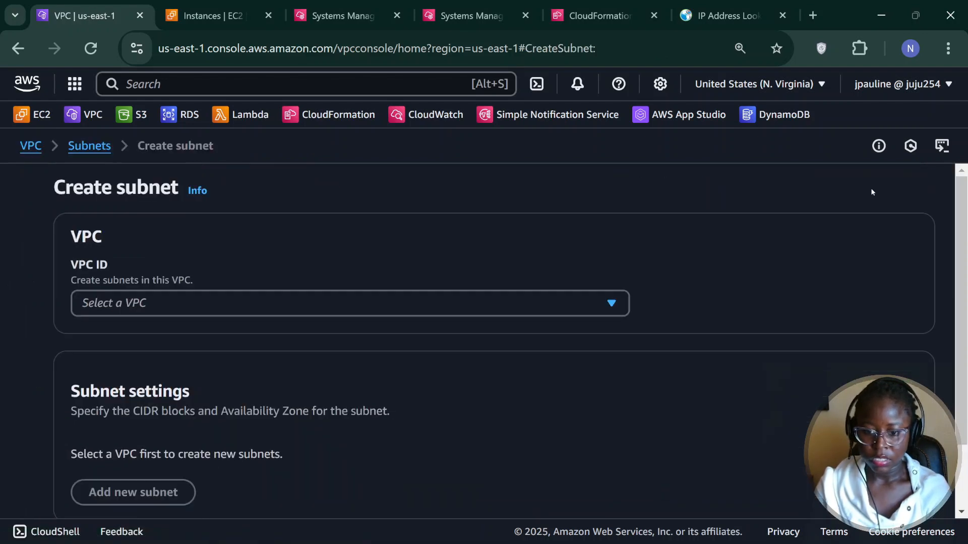
click(266, 303)
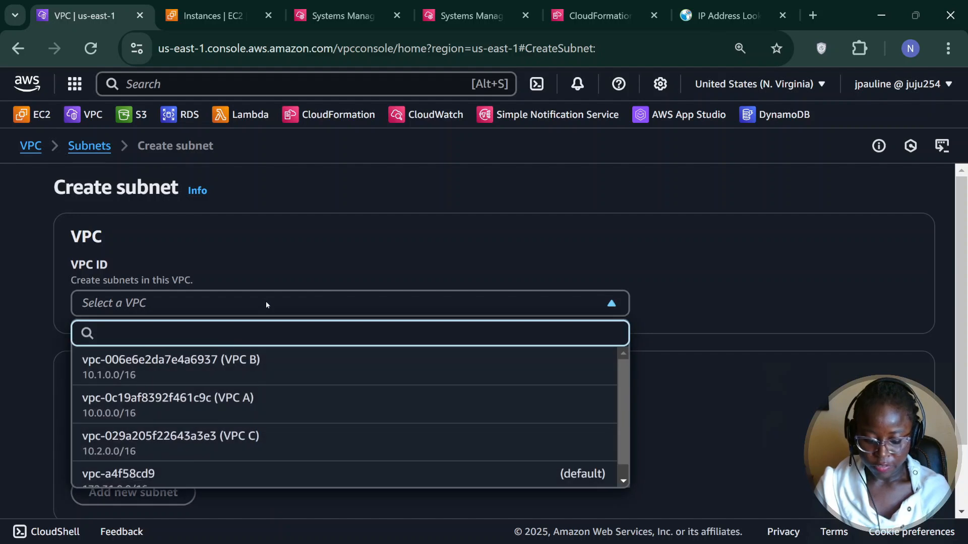
click(267, 398)
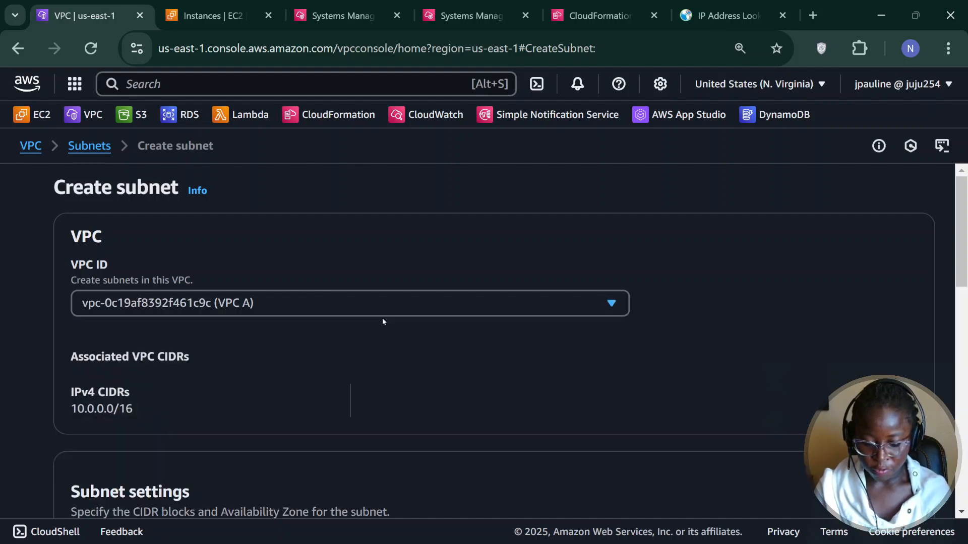
Name the first subnet "VPC A TGW Subnet AZ1" in the subnet settings.
scroll(375, 332, down, 8)
scroll(374, 327, up, 4)
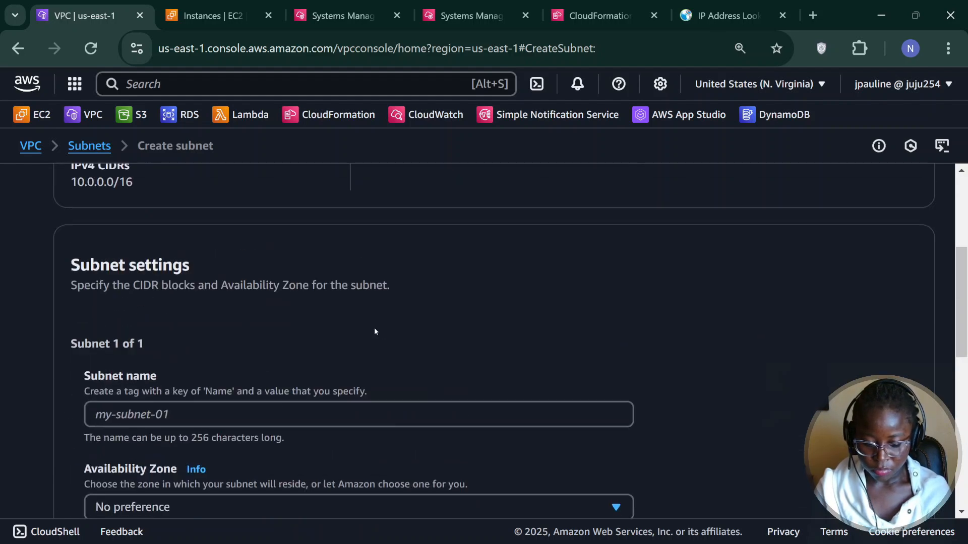
scroll(374, 328, down, 2)
click(343, 262)
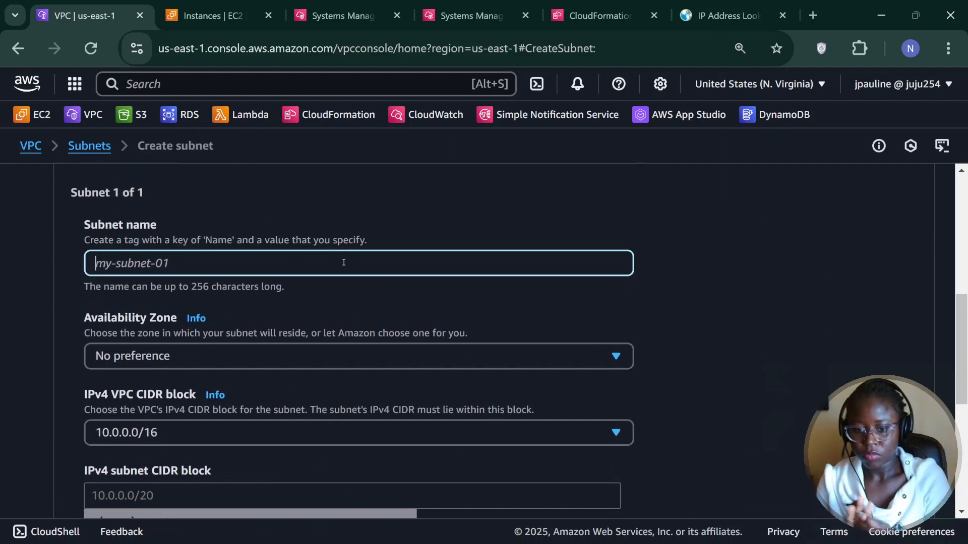
text(VP)
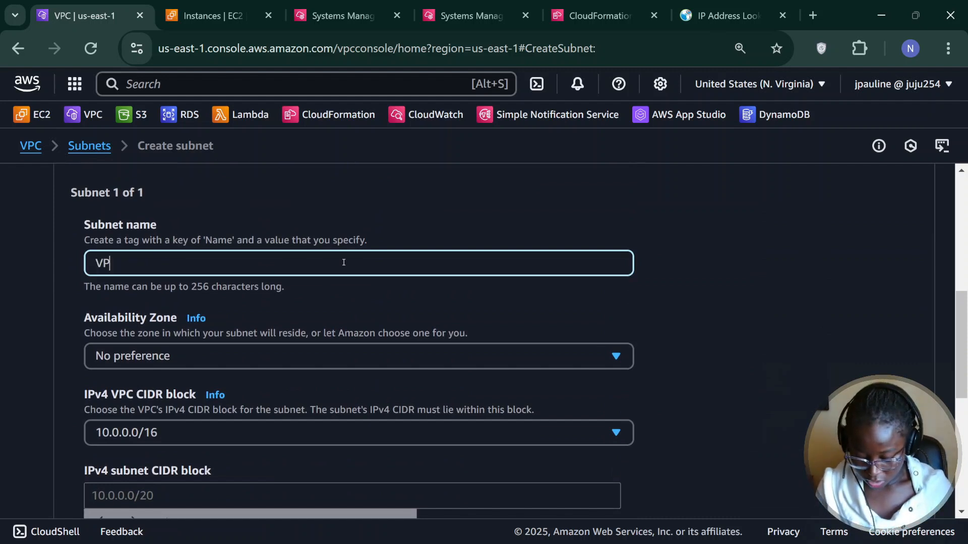
text(C A T)
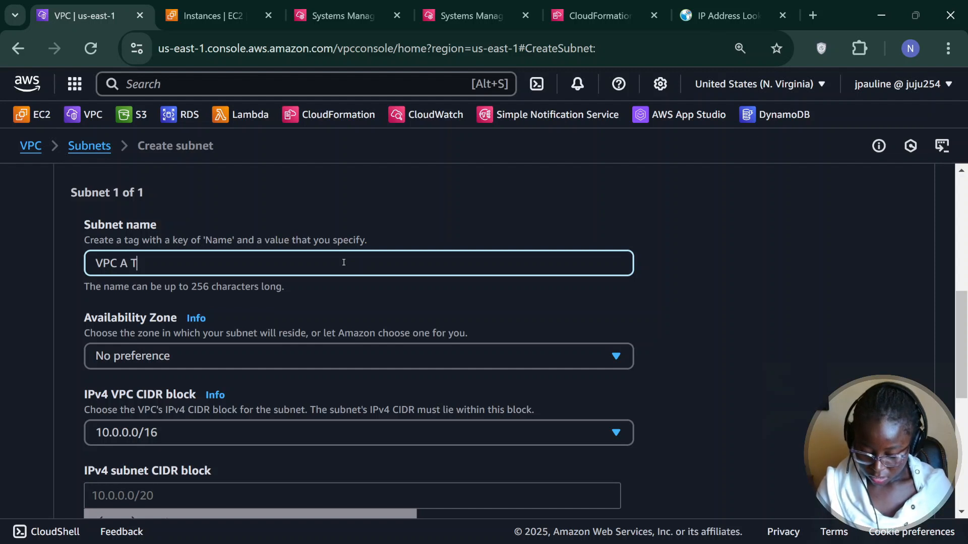
text(GW S)
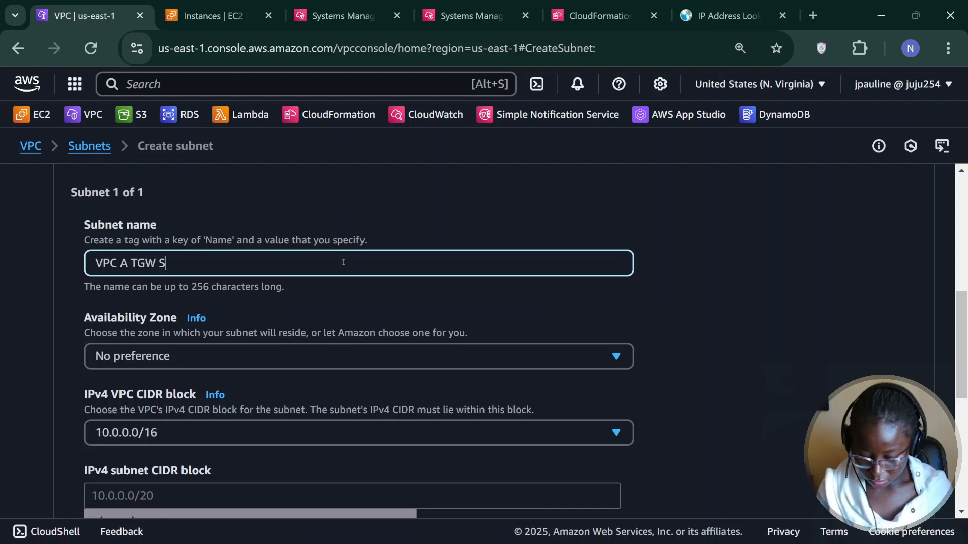
text(ubnet)
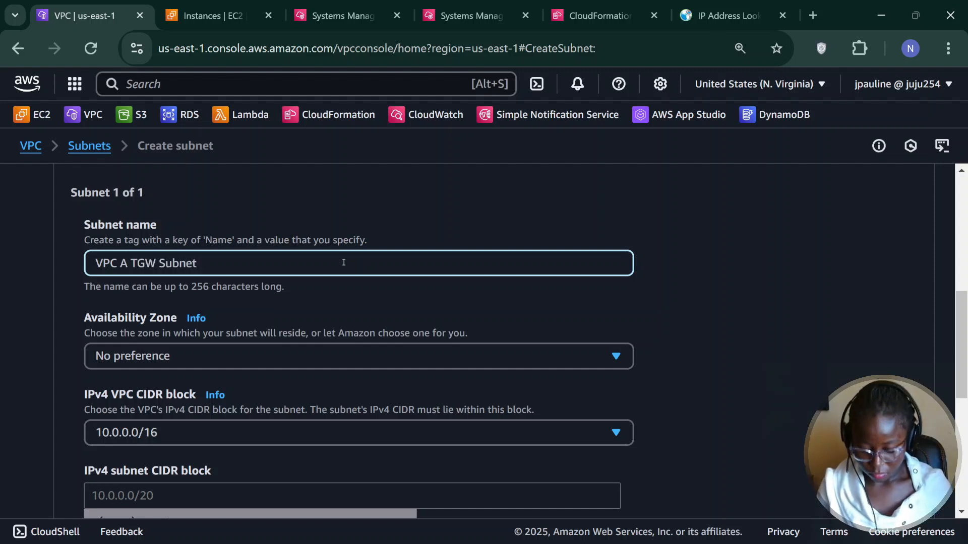
text( AZ)
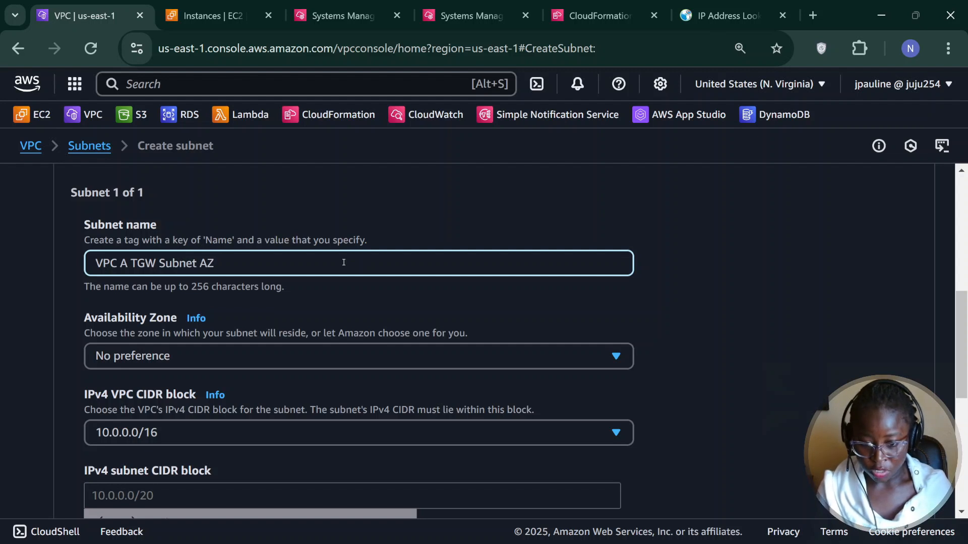
text( =1)
key(BackSpace)
key(BackSpace)
text(1)
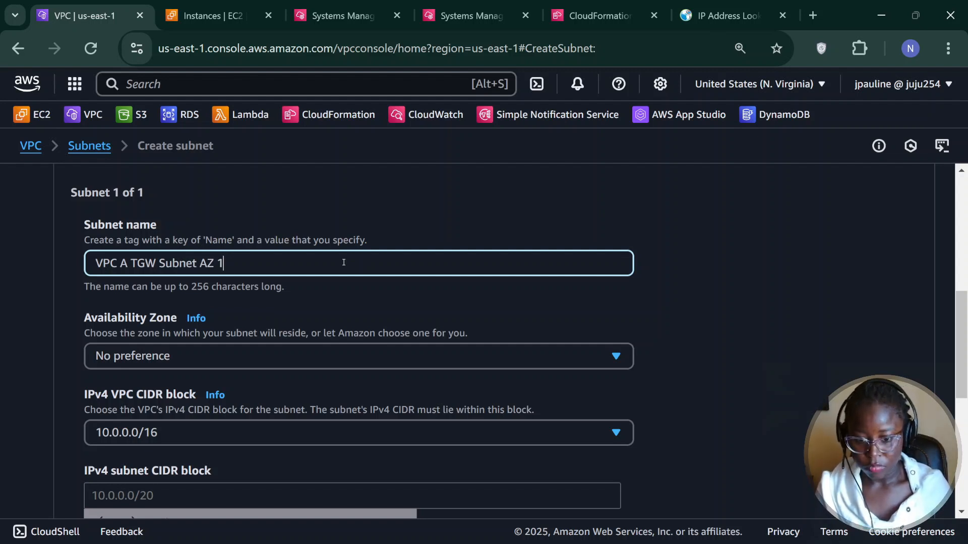
key(BackSpace)
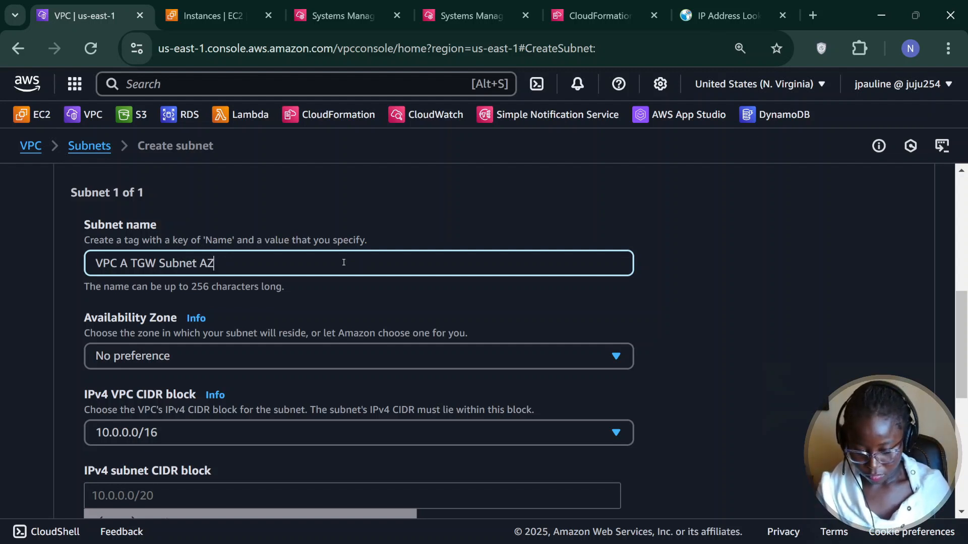
text(1)
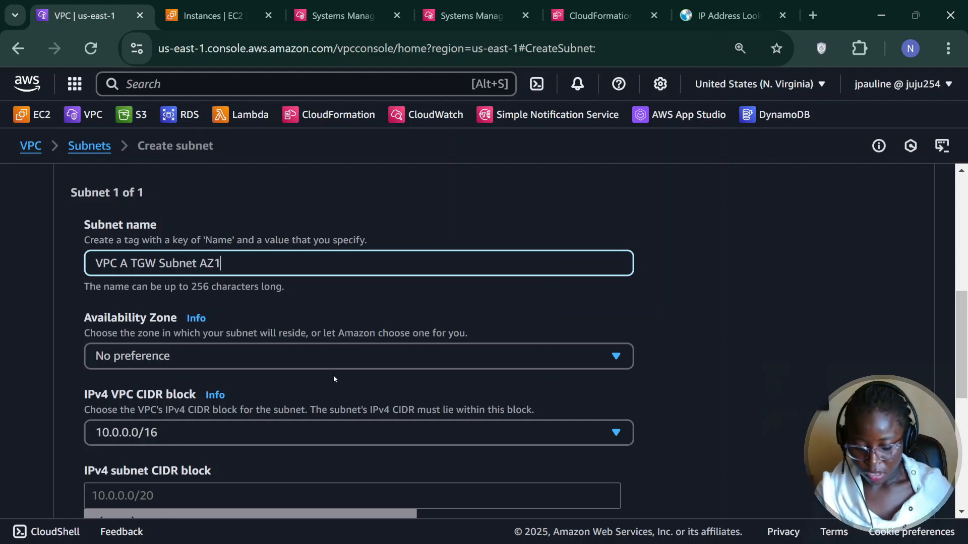
Place the first subnet in Availability Zone us-east-1a and set its IPv4 subnet CIDR block to 10.0.5.0/28.
click(347, 356)
click(328, 266)
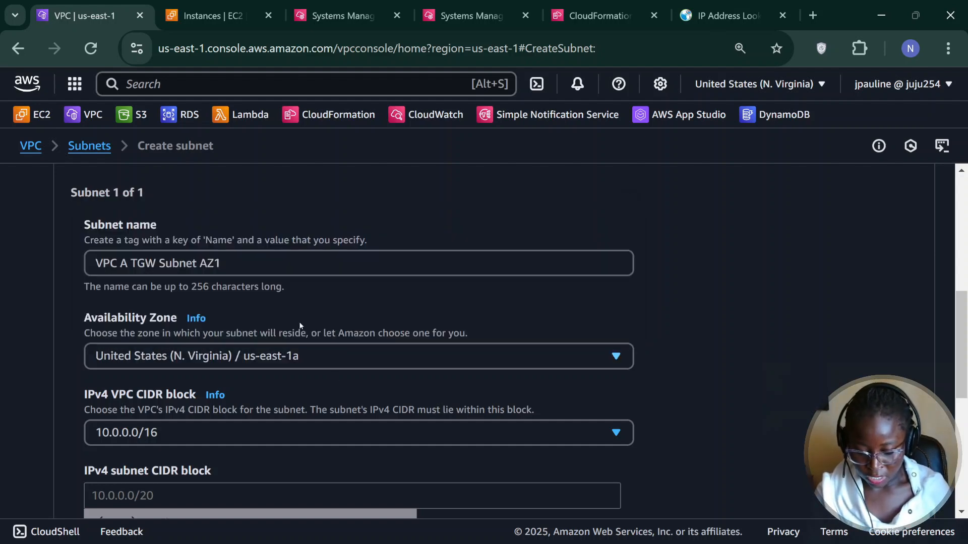
scroll(300, 325, down, 5)
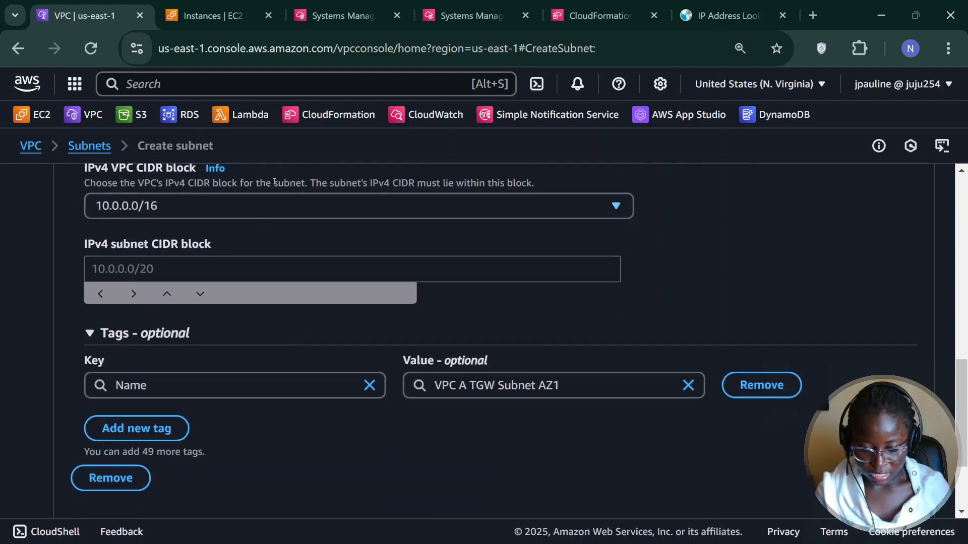
click(225, 266)
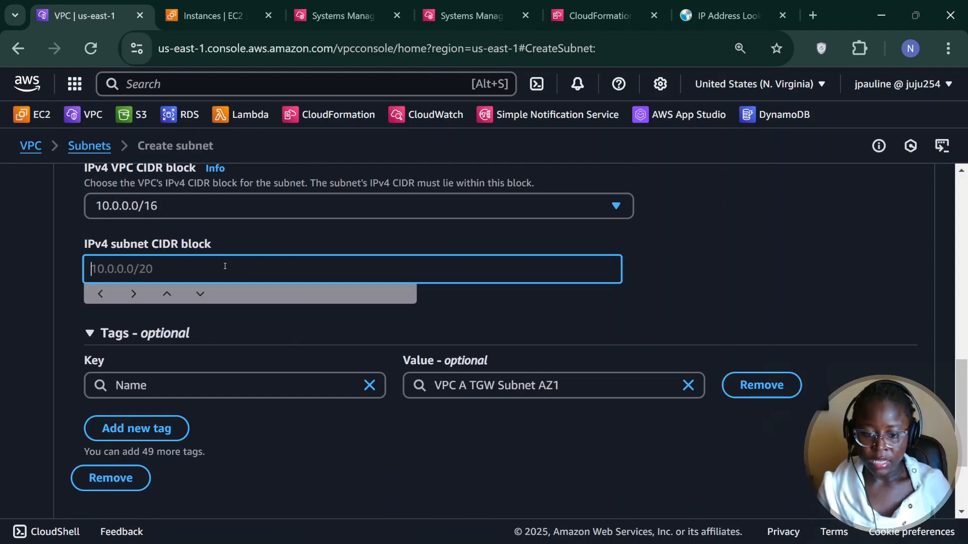
key(alt+Tab)
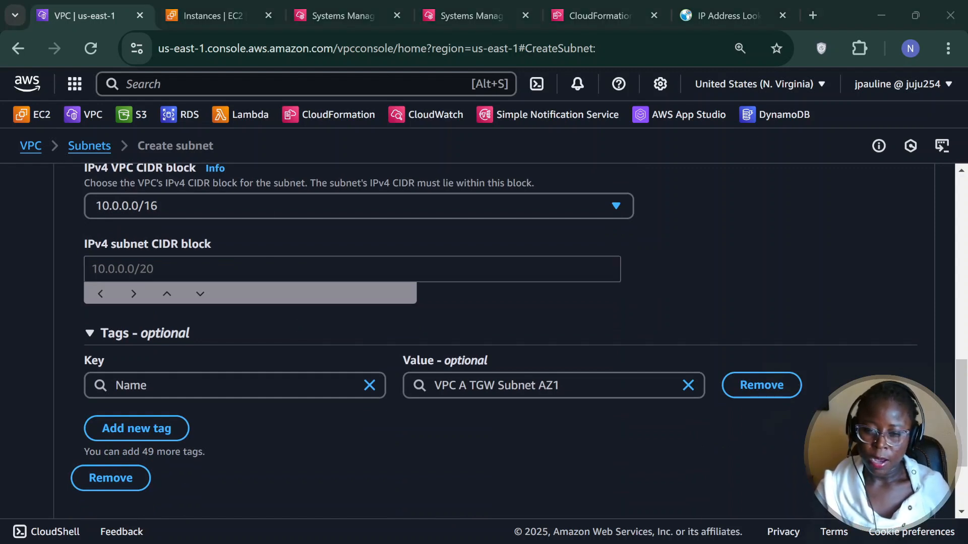
click(212, 261)
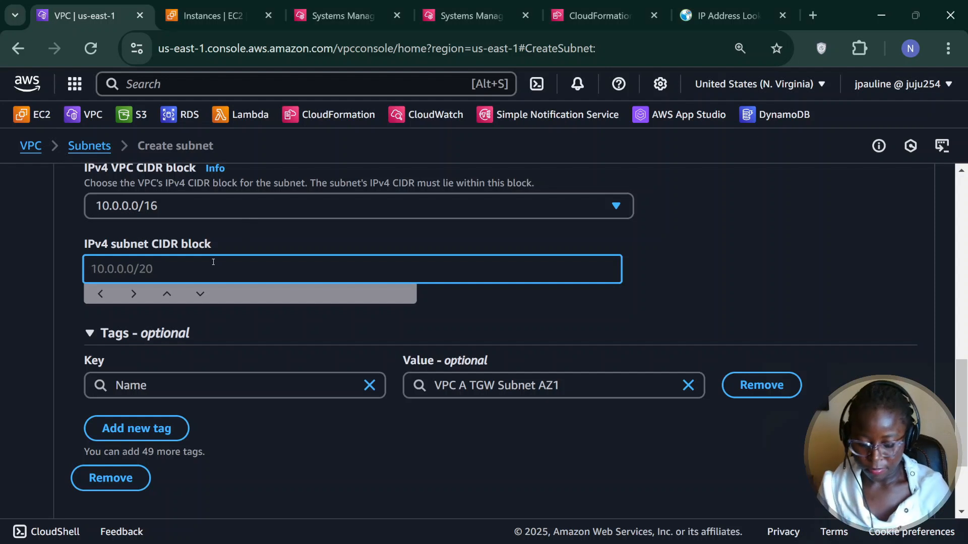
text(10)
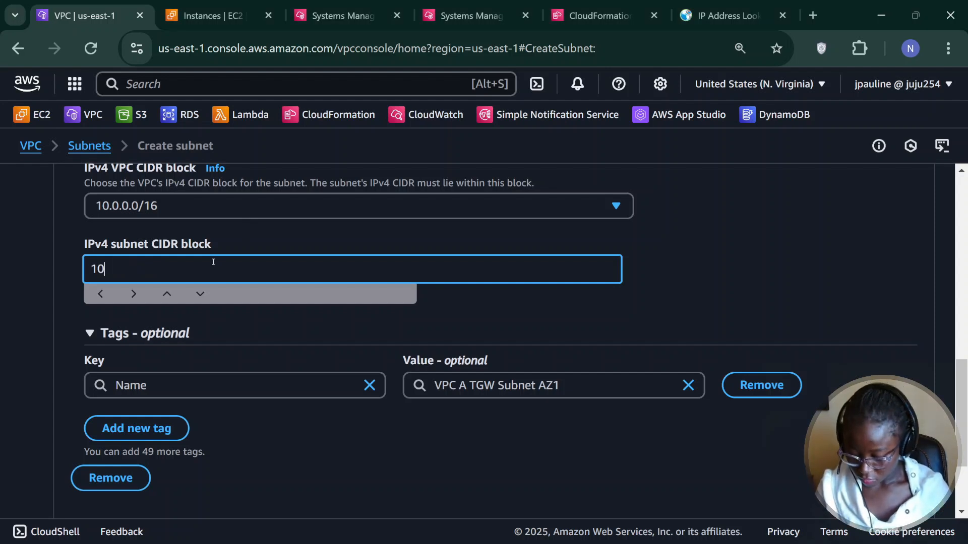
text(.0.5.)
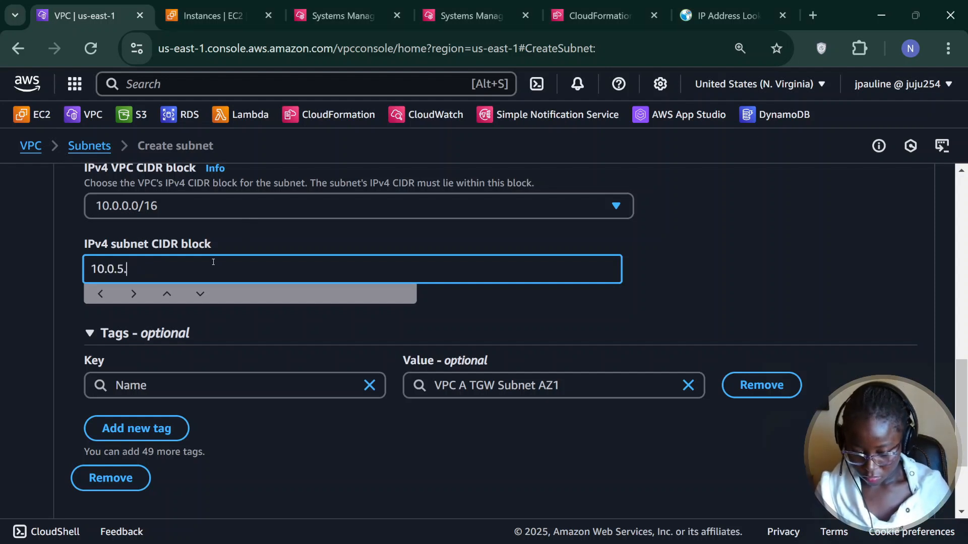
text(0)
text(/)
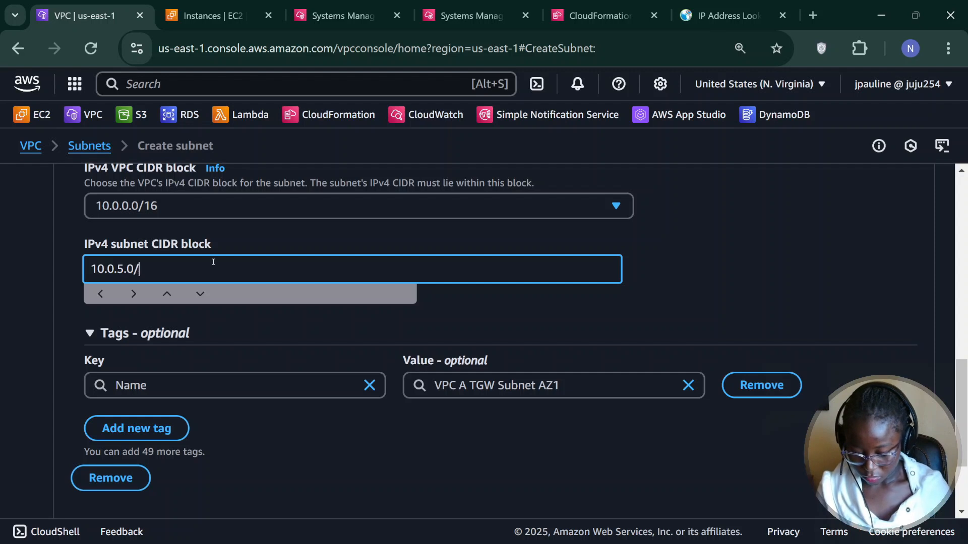
text(28)
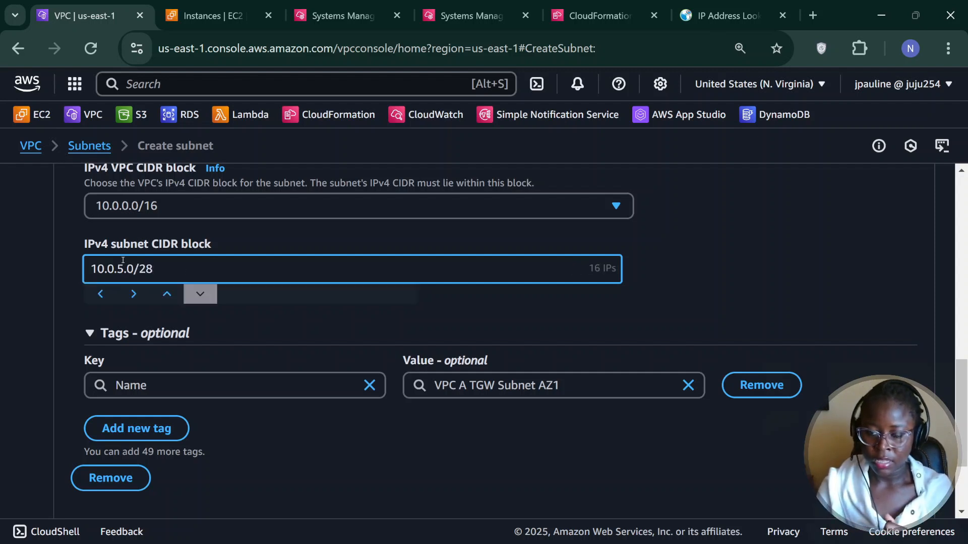
Add a second subnet entry to the same subnet creation form.
scroll(210, 258, down, 2)
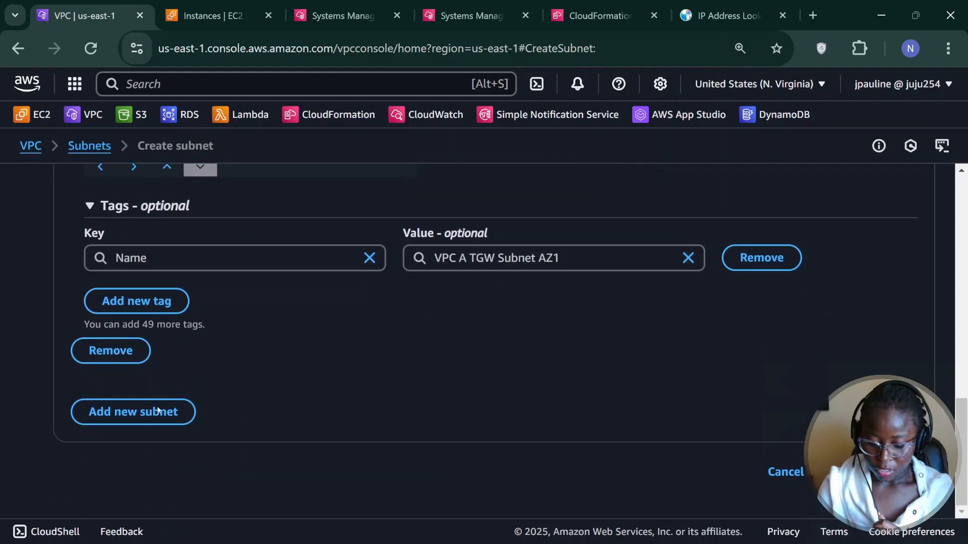
click(138, 413)
scroll(237, 410, down, 3)
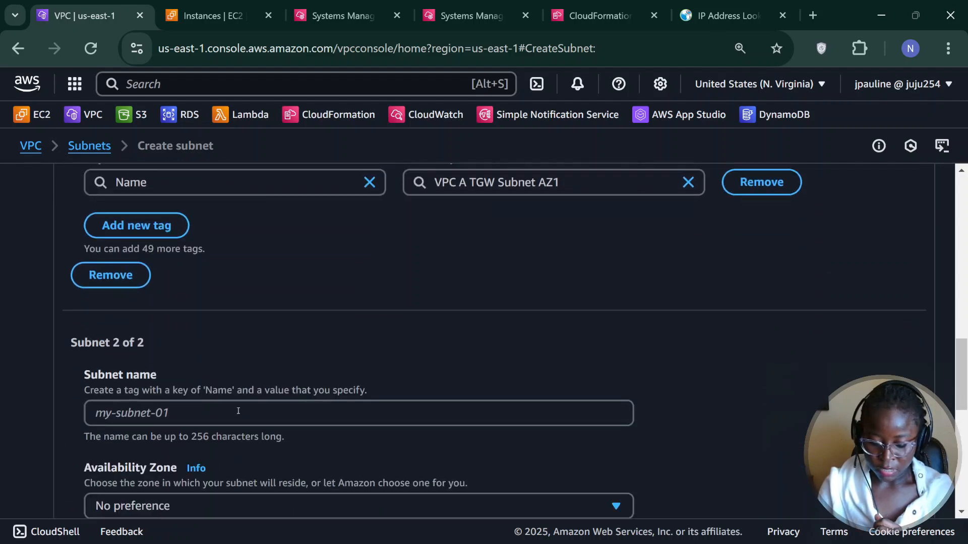
Copy the first subnet's name, "VPC A TGW Subnet AZ1", into the second subnet's name field.
scroll(251, 348, up, 10)
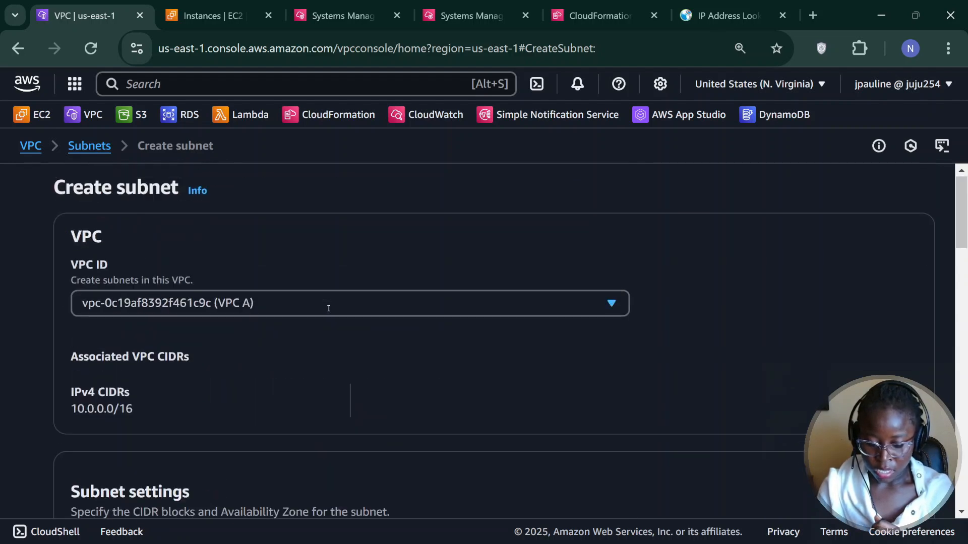
scroll(216, 366, down, 5)
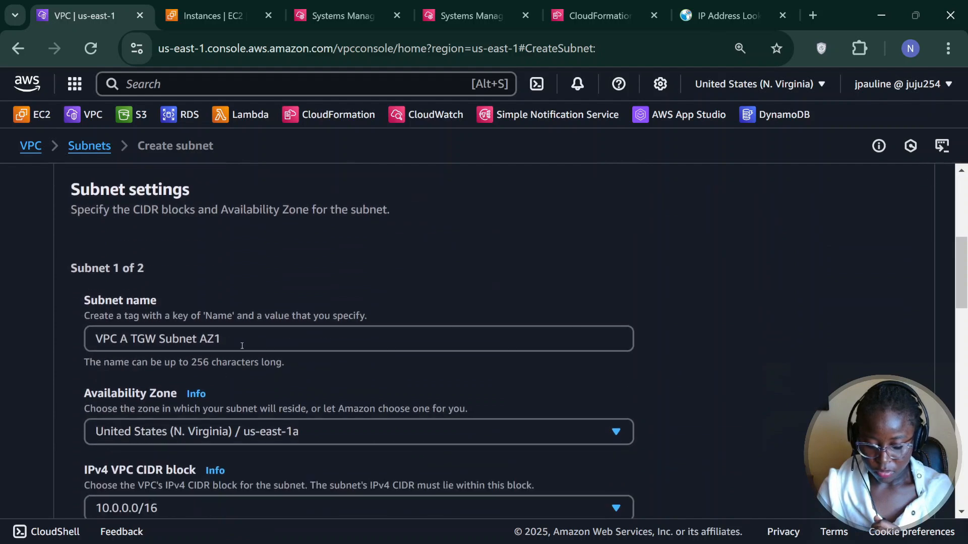
drag(240, 342, 65, 332)
key(ctrl+c)
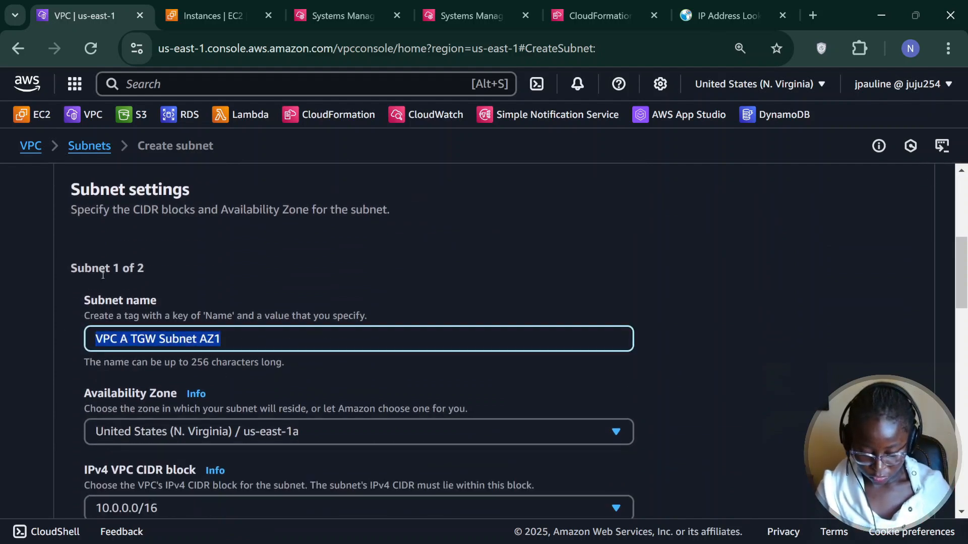
scroll(103, 275, right, 1)
scroll(230, 351, down, 15)
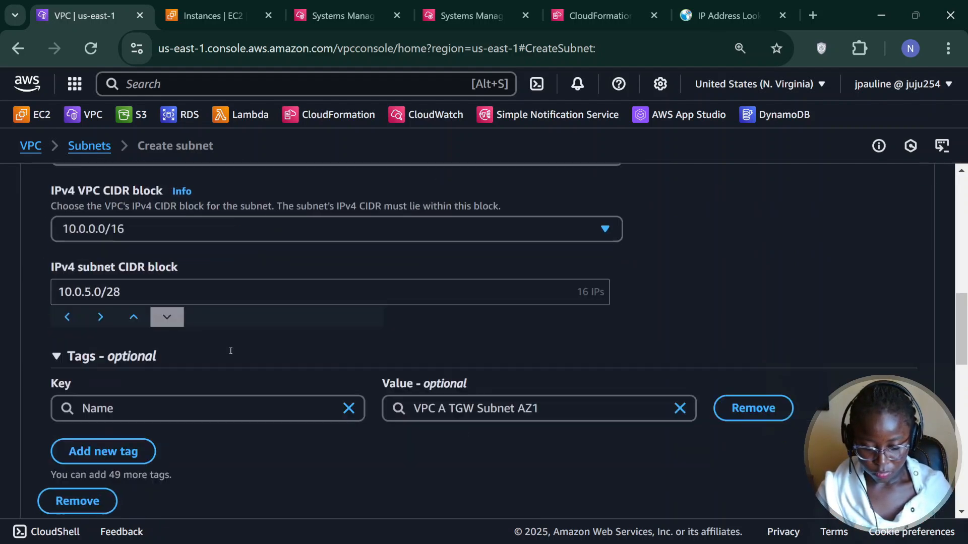
scroll(164, 180, up, 1)
scroll(164, 179, up, 1)
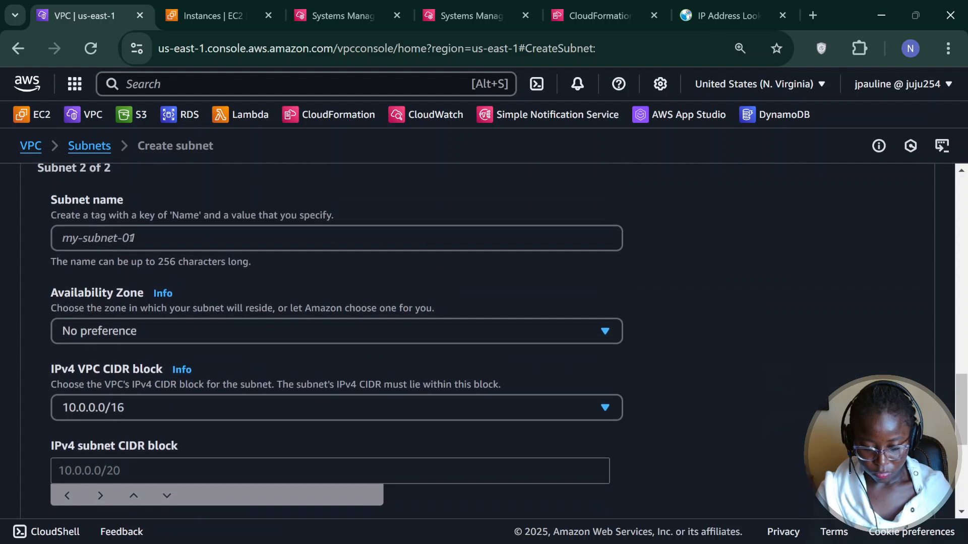
click(129, 238)
key(ctrl+v)
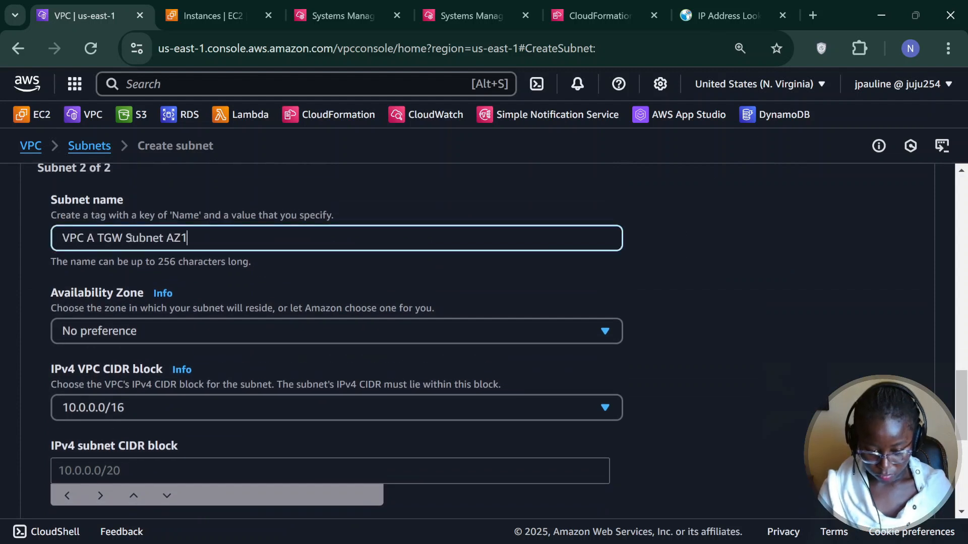
Place the second subnet in Availability Zone us-east-1b and set its IPv4 subnet CIDR block to 10.0.5.16/28.
click(131, 332)
click(180, 448)
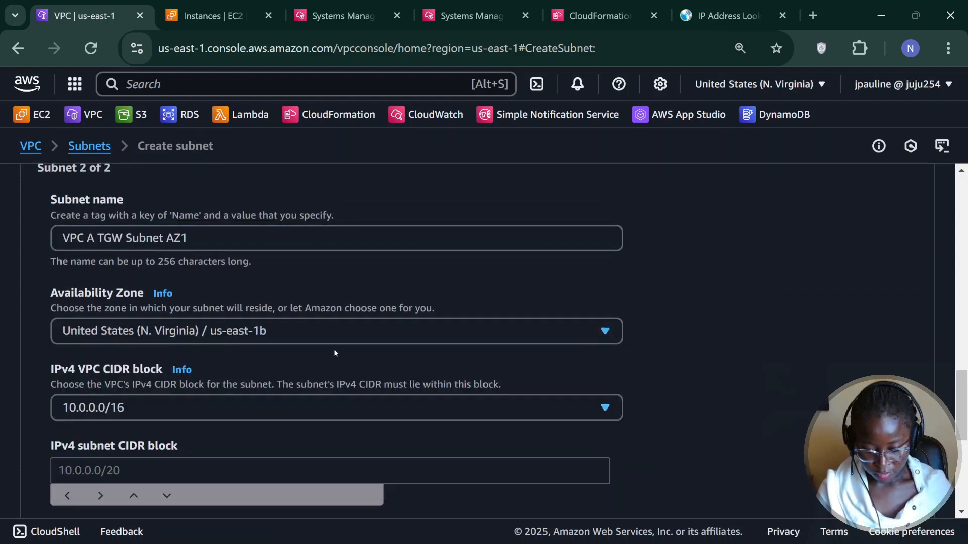
scroll(335, 353, down, 5)
click(155, 241)
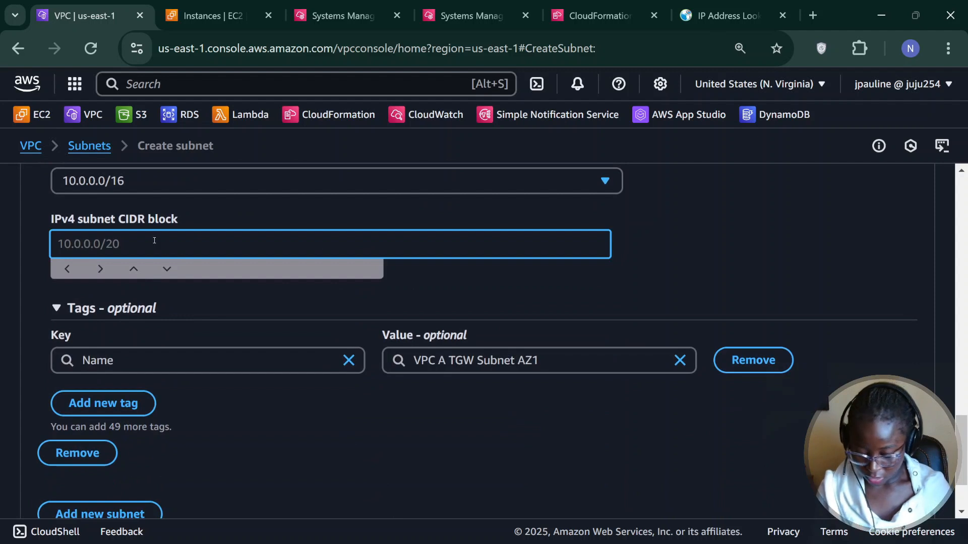
text(10)
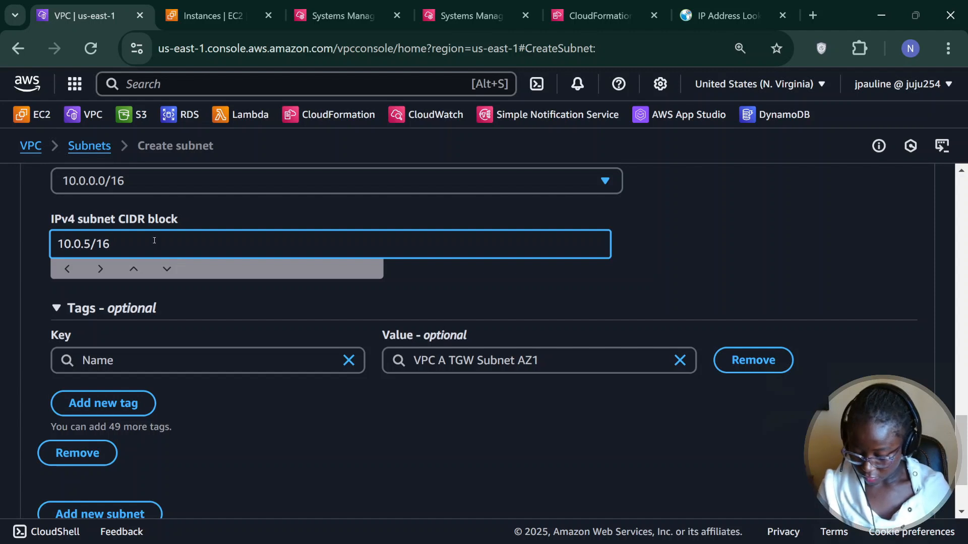
text(.0.5/16)
key(BackSpace)
key(BackSpace)
key(BackSpace)
text(.)
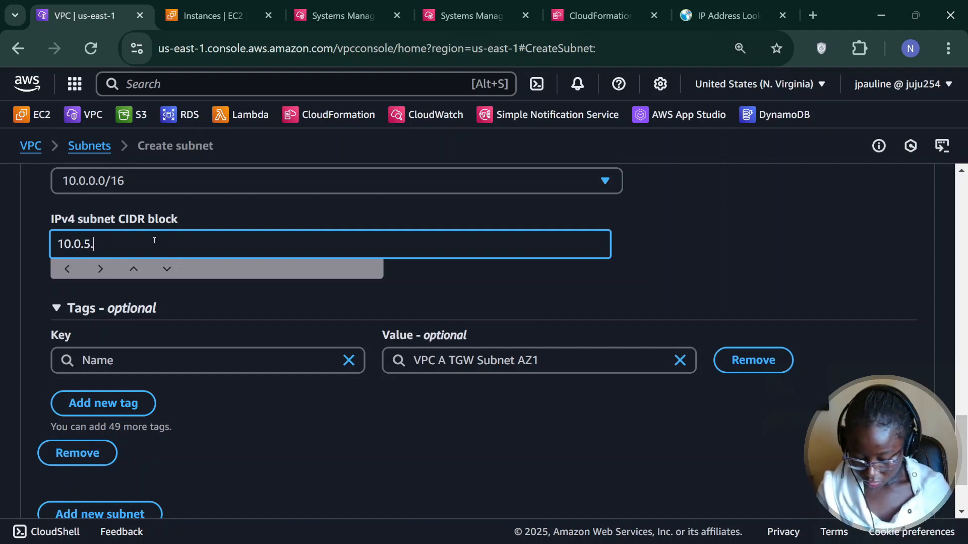
text(16/28)
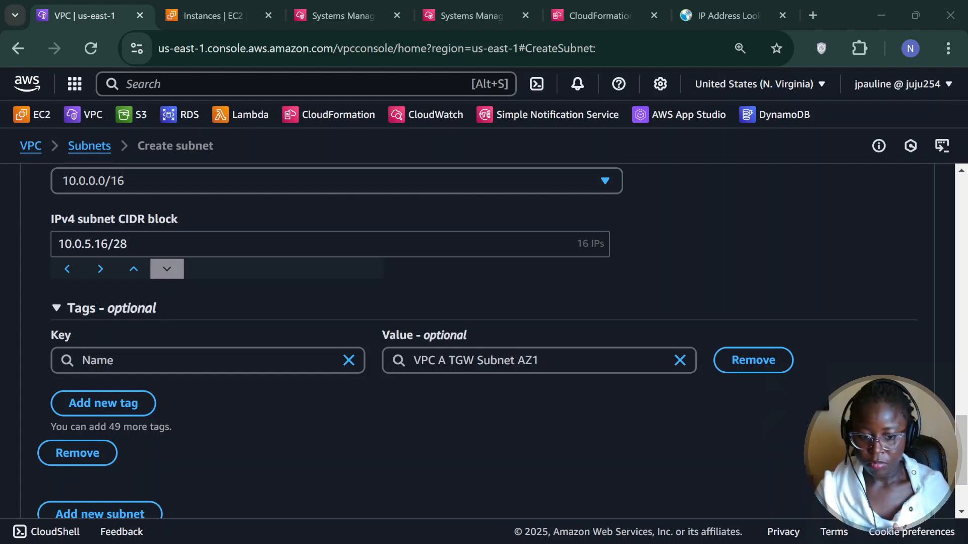
Rename the second subnet as "VPC A TGW Subnet AZ2" and create both subnets.
scroll(385, 382, down, 2)
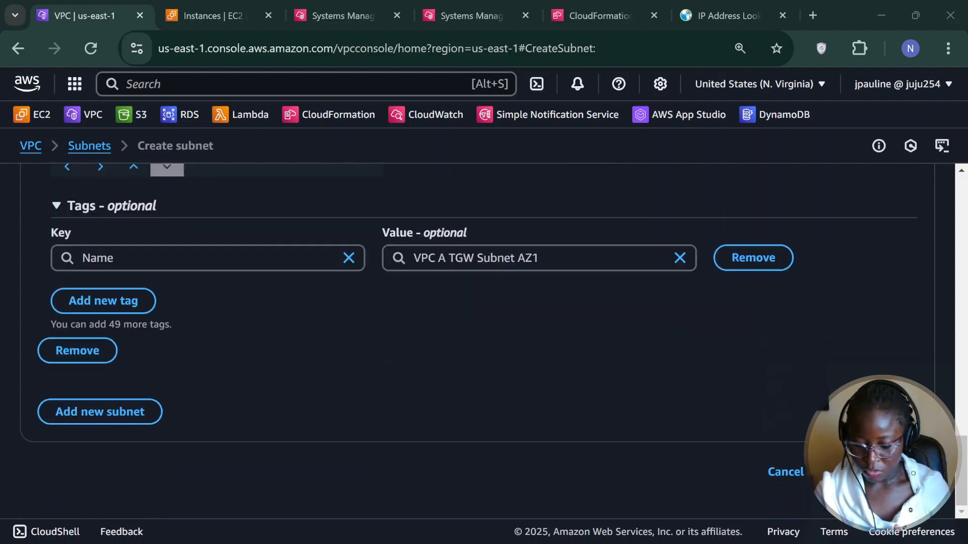
scroll(393, 302, up, 1)
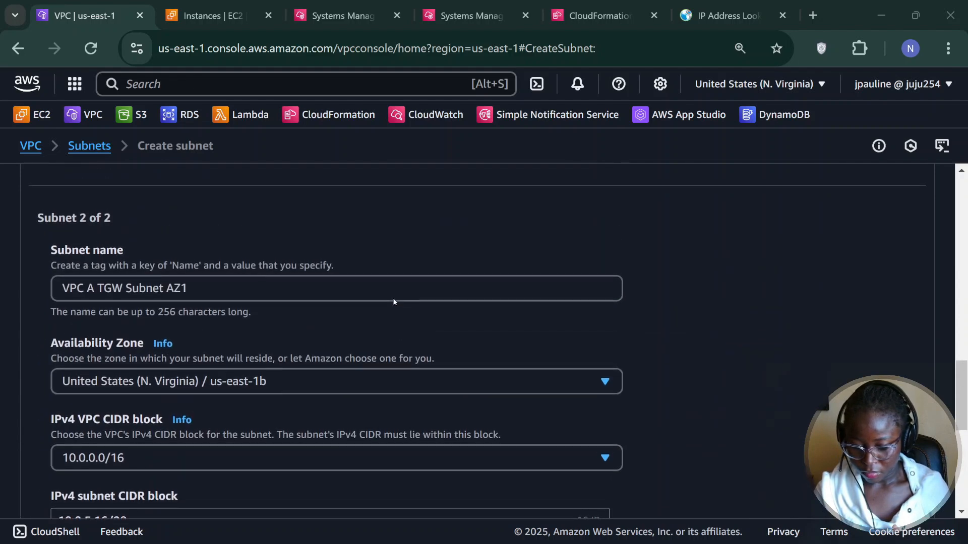
scroll(394, 302, up, 1)
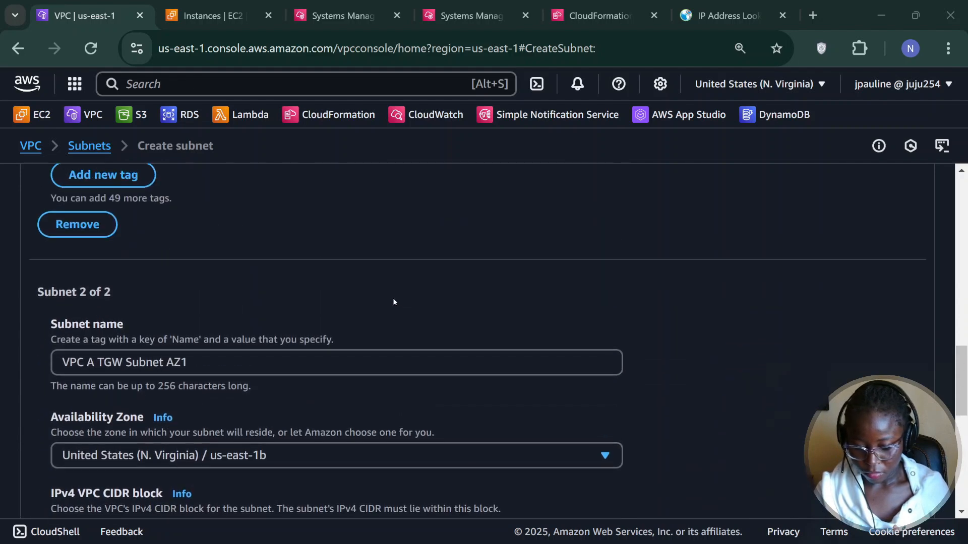
click(234, 365)
key(BackSpace)
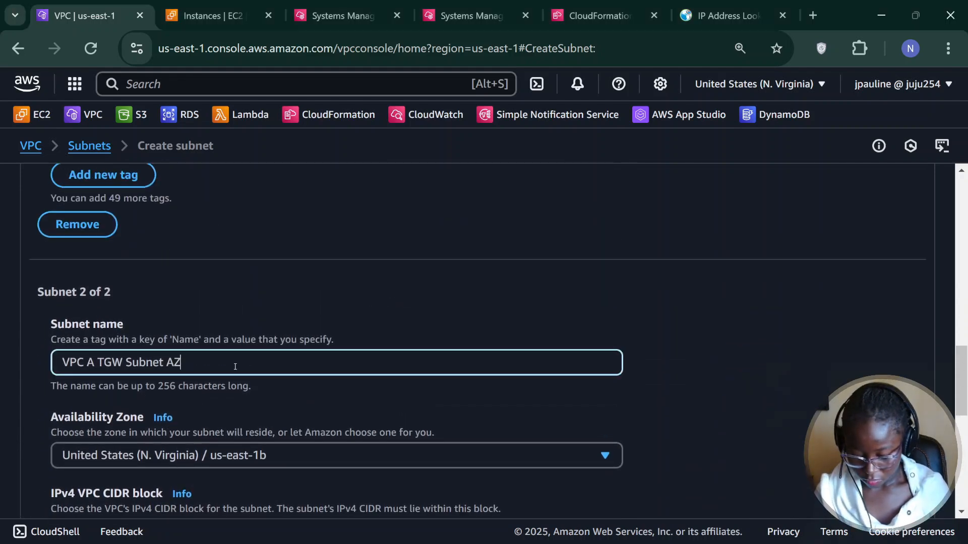
text(2)
scroll(156, 300, down, 9)
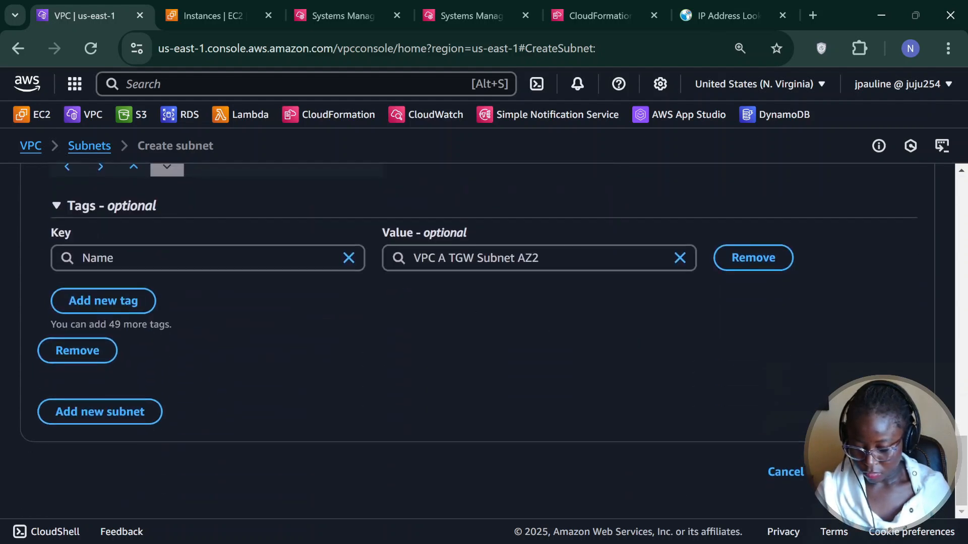
click(881, 472)
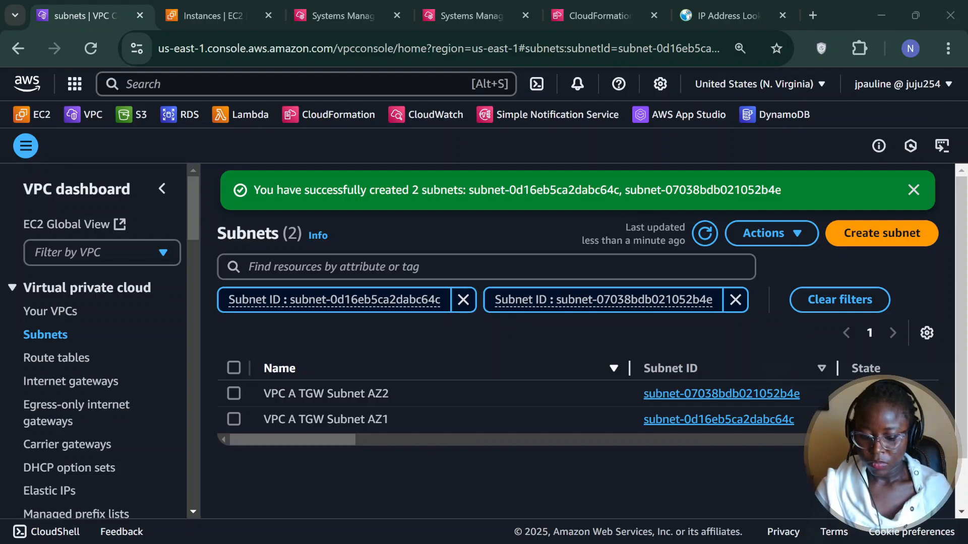
Switch to Microsoft Whiteboard to review the TGW subnets in the AWS Networking diagram, and return to the AWS console.
key(alt+Tab)
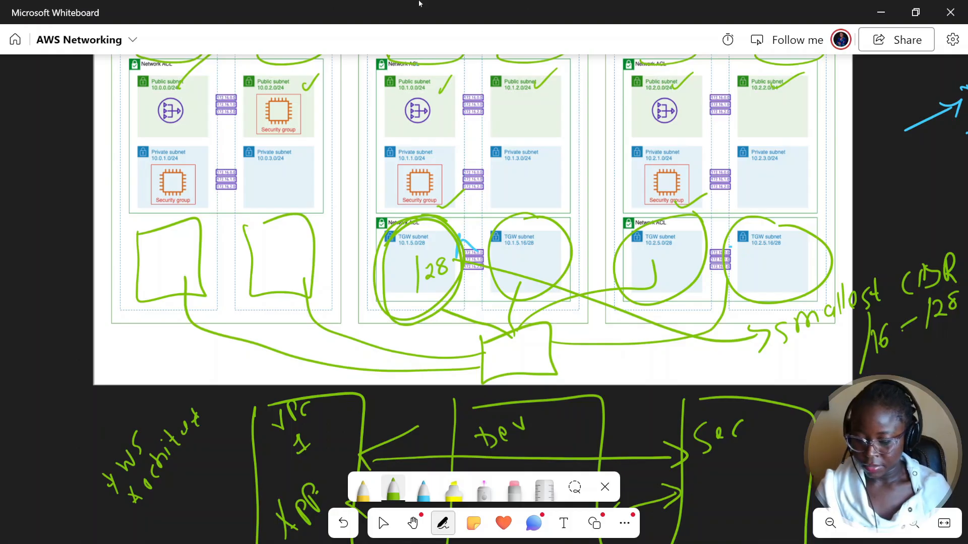
click(383, 523)
click(441, 269)
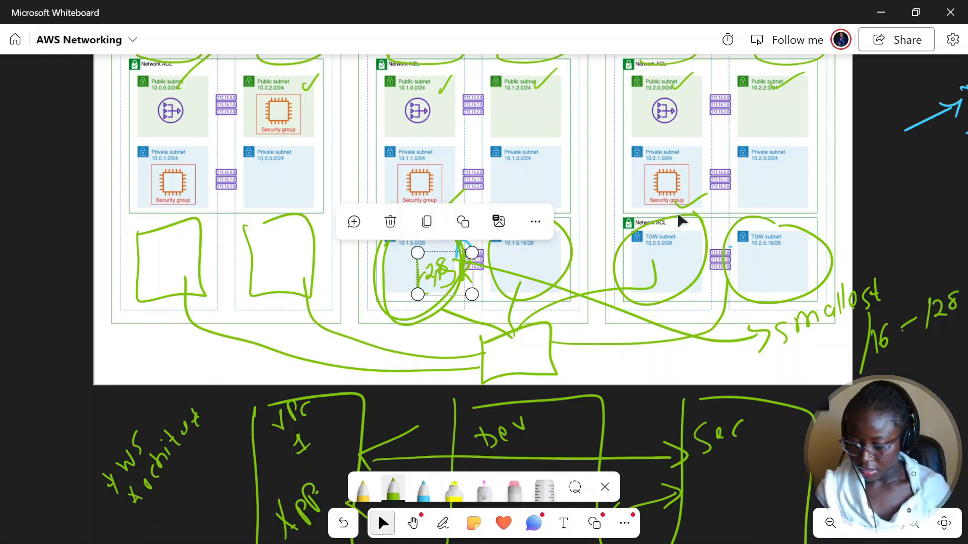
click(442, 523)
click(383, 523)
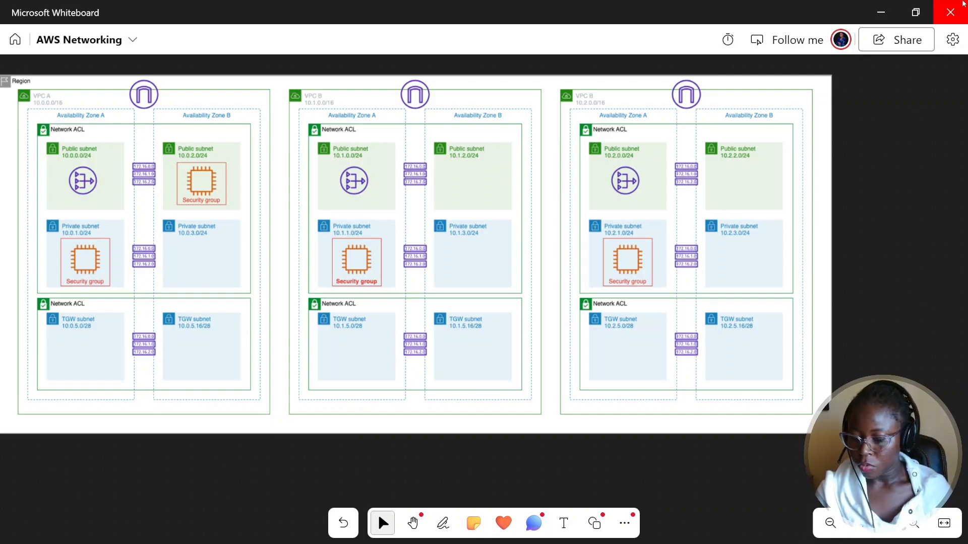
click(881, 12)
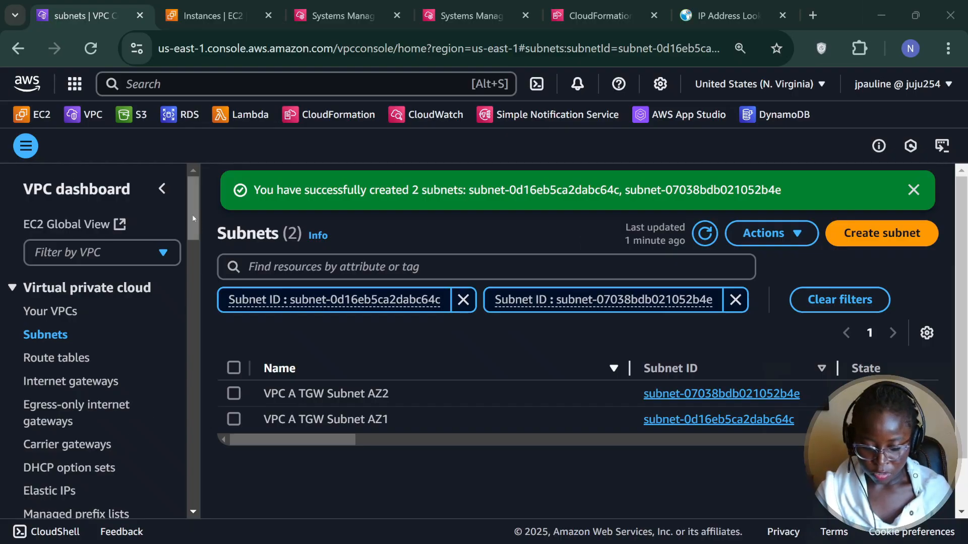
Start a new transit gateway attachment and name it "VPC A Attachment".
scroll(161, 414, down, 15)
scroll(177, 424, up, 3)
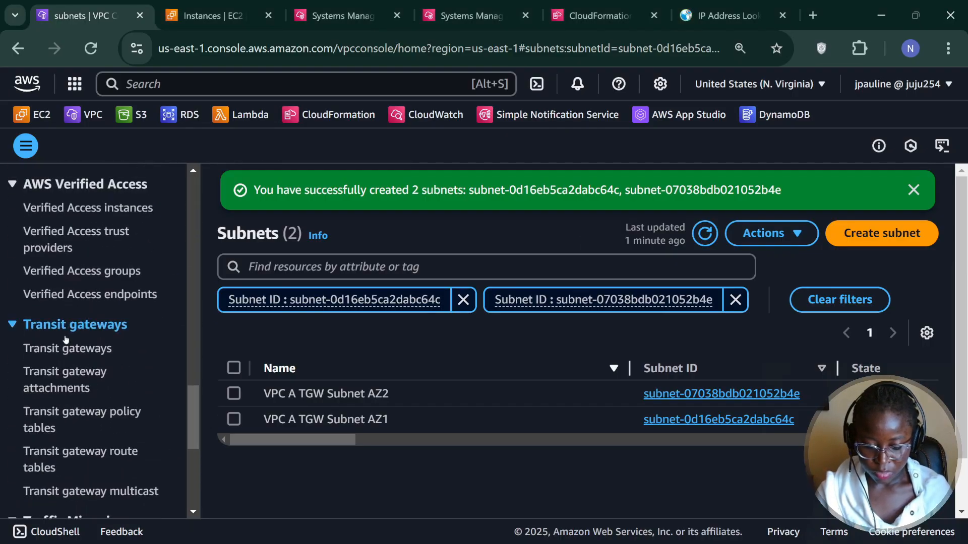
click(59, 375)
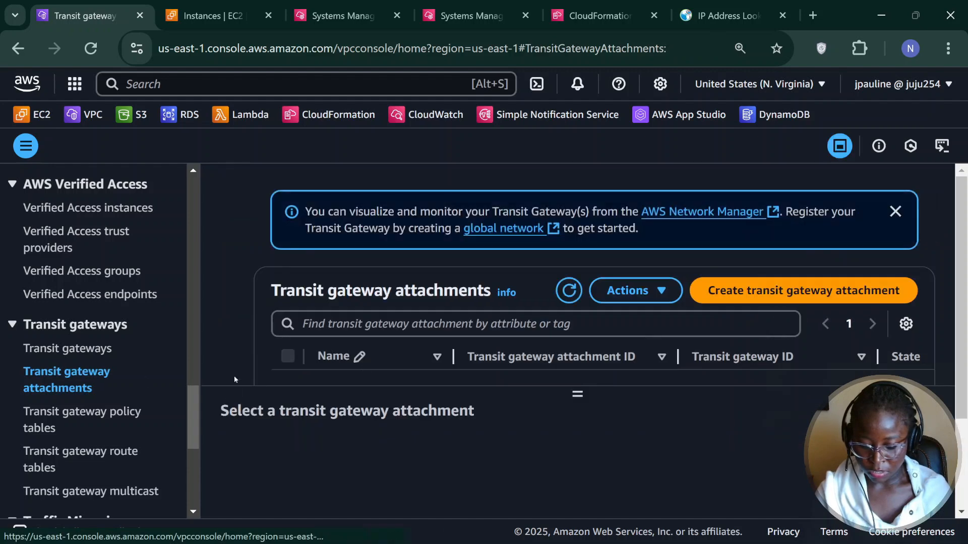
click(809, 290)
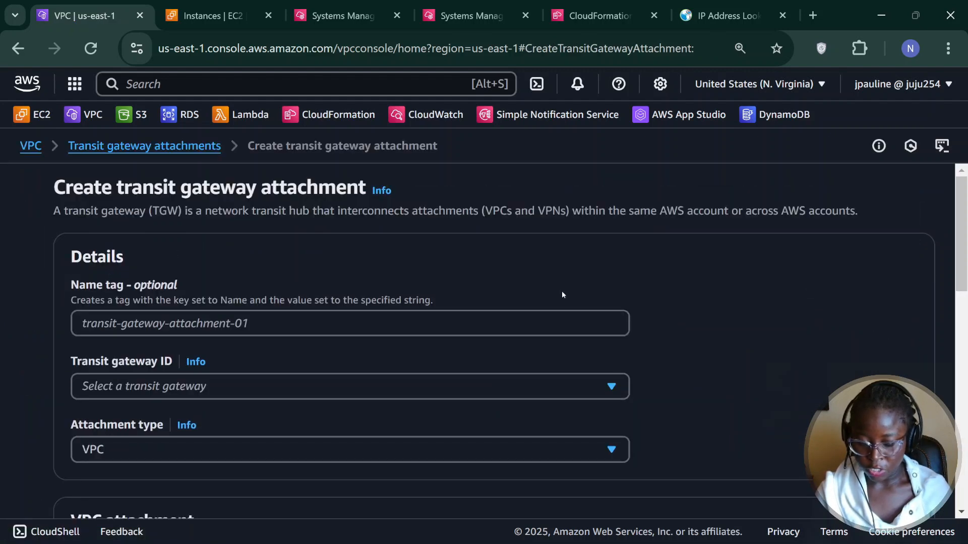
click(193, 326)
text(vp)
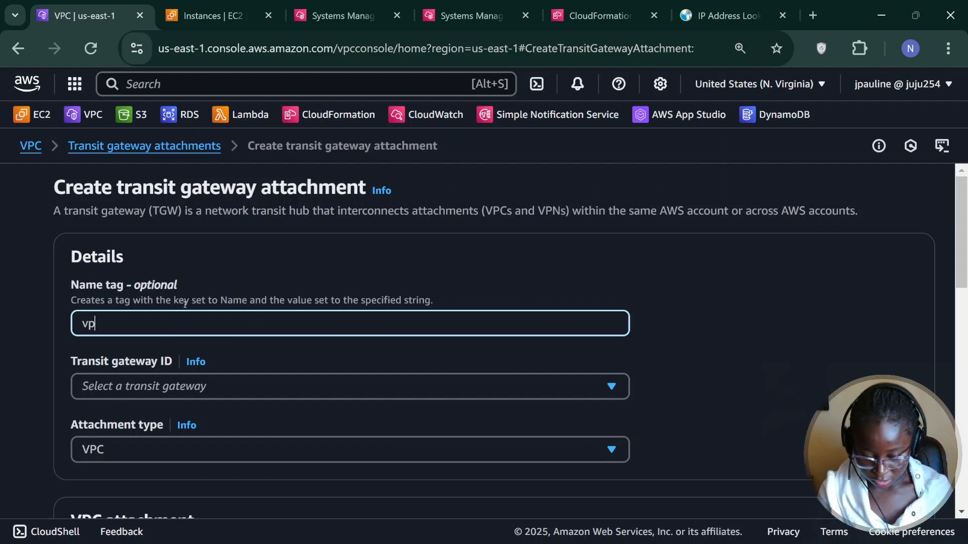
key(BackSpace)
text(v)
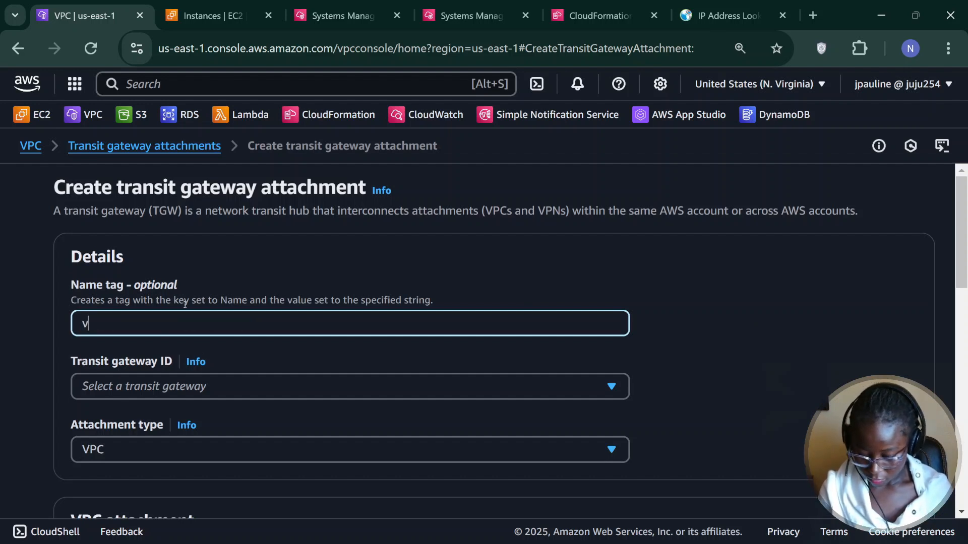
key(BackSpace)
text(V)
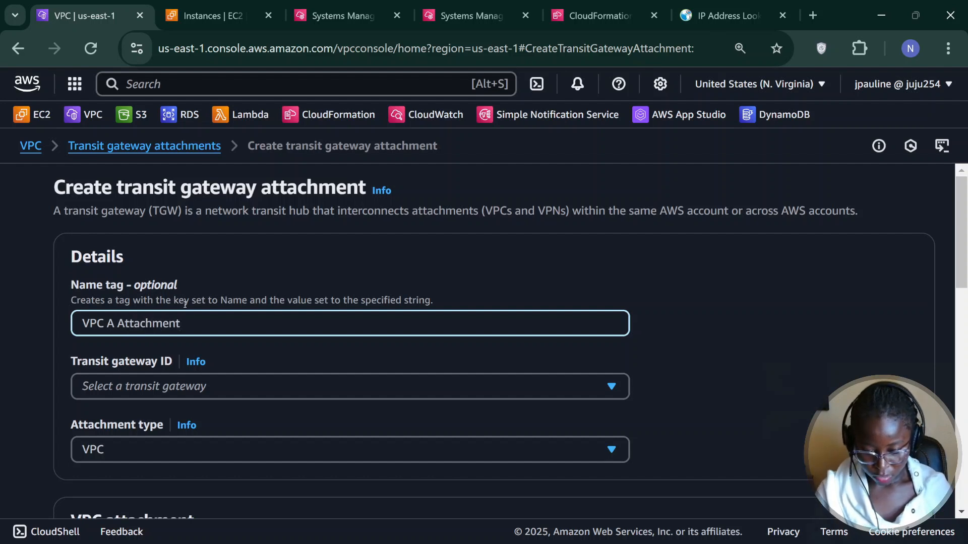
Assign the Kiraline TGW transit gateway to the attachment and select VPC A (10.0.0.0/16) as the VPC to attach.
scroll(181, 306, down, 3)
click(254, 229)
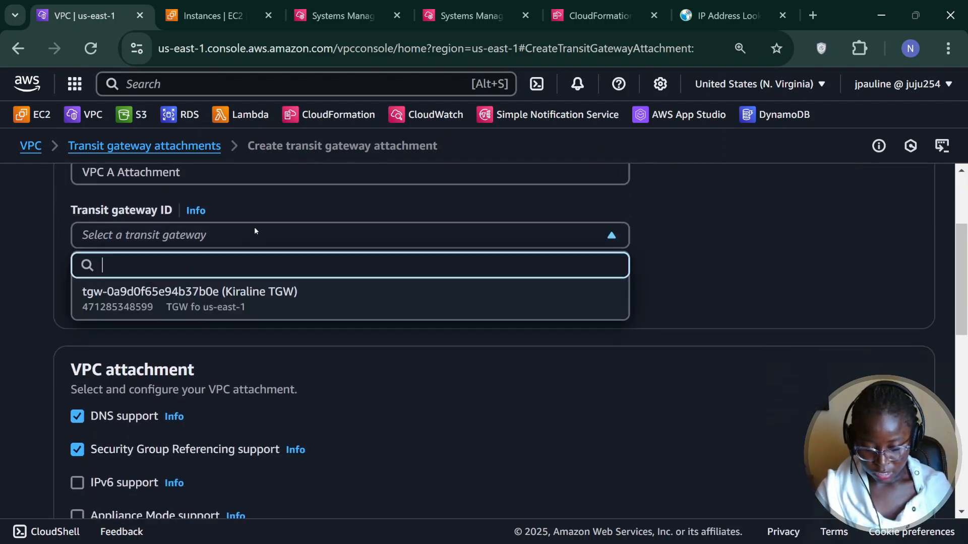
click(216, 292)
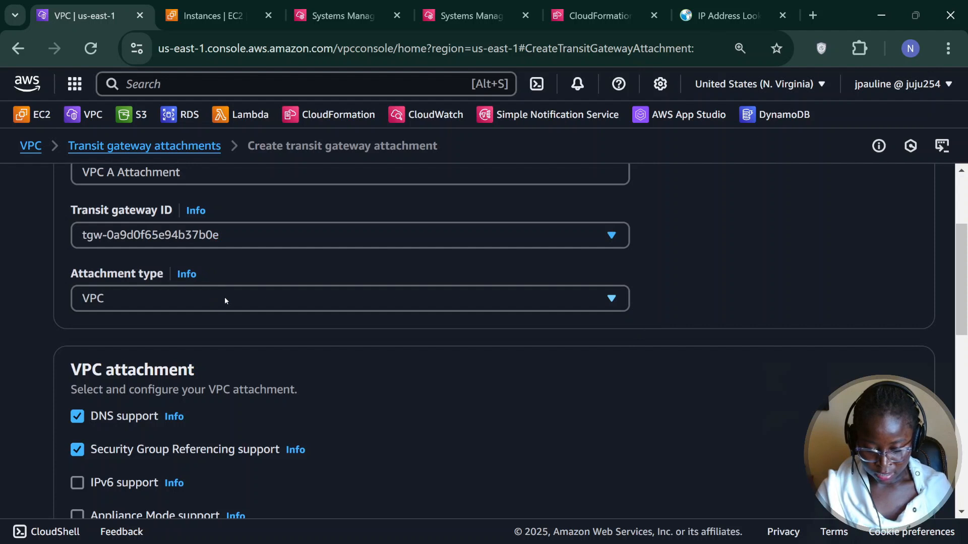
scroll(226, 301, down, 3)
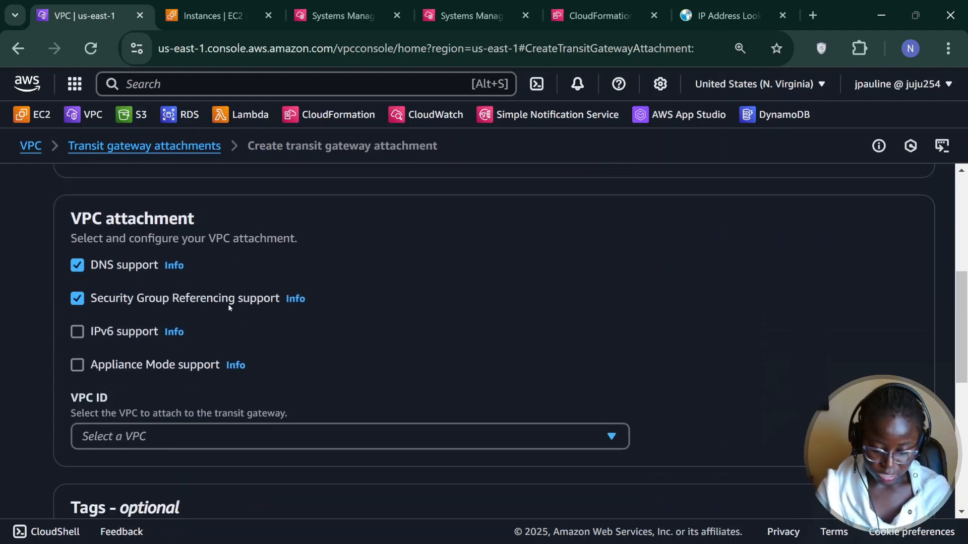
scroll(178, 395, down, 2)
click(189, 361)
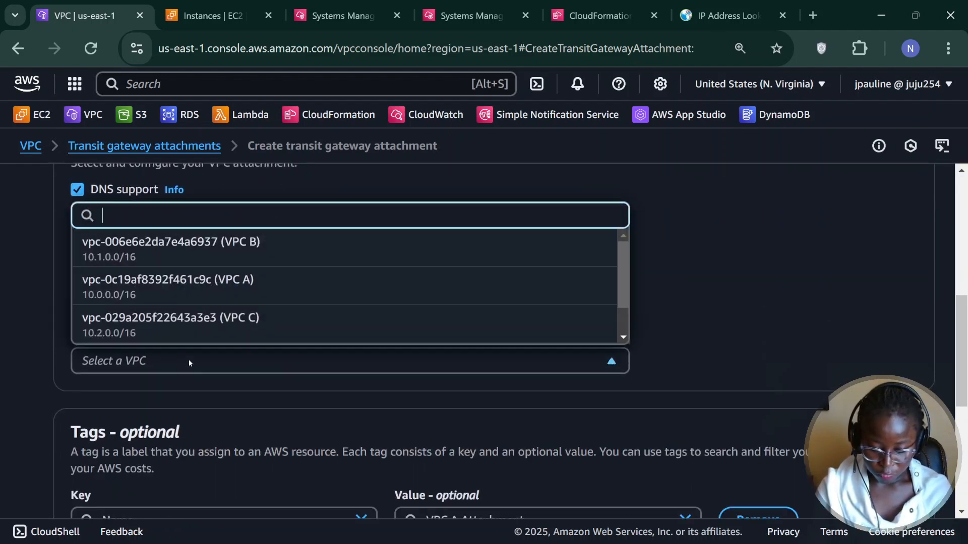
click(241, 287)
Choose VPC A TGW Subnet AZ1 for us-east-1a and VPC A TGW Subnet AZ2 for us-east-1b, and create the attachment.
scroll(322, 356, down, 4)
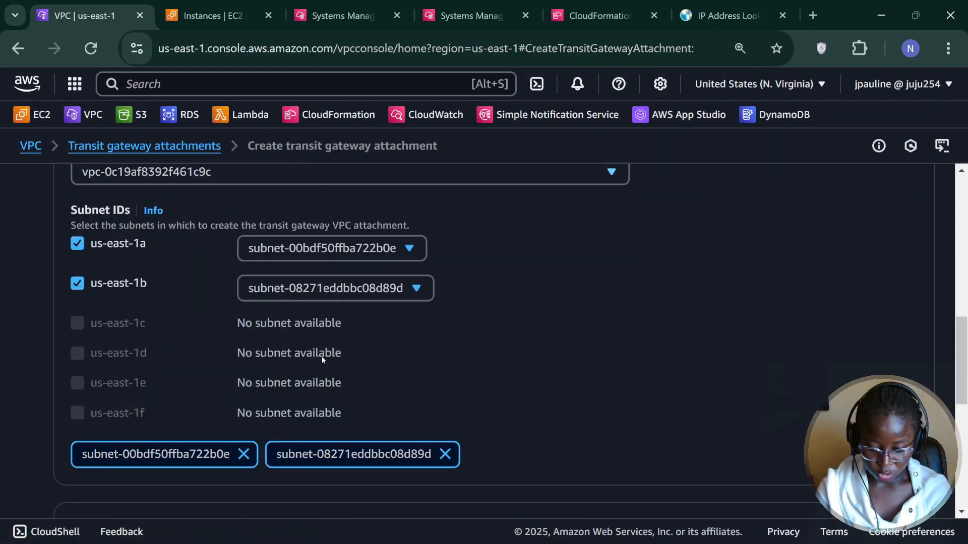
click(401, 214)
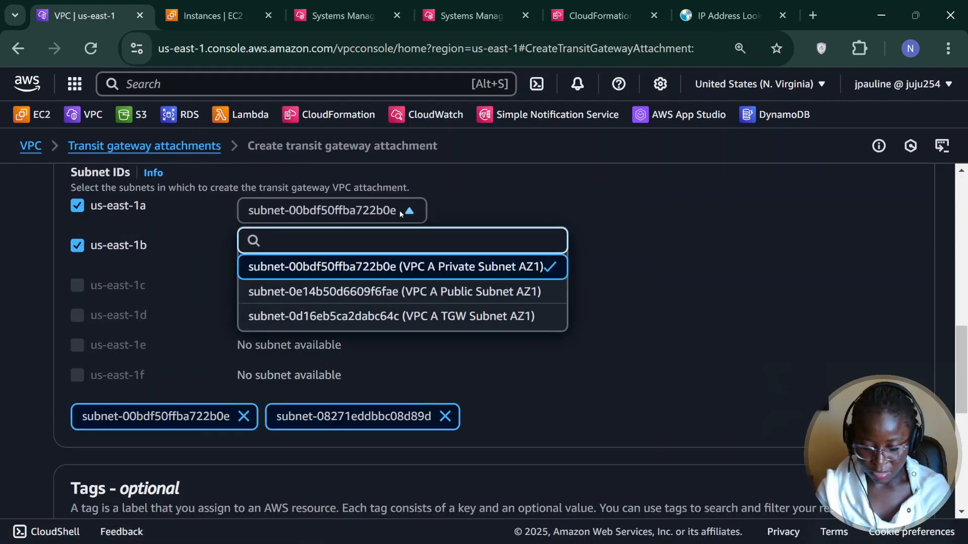
click(443, 318)
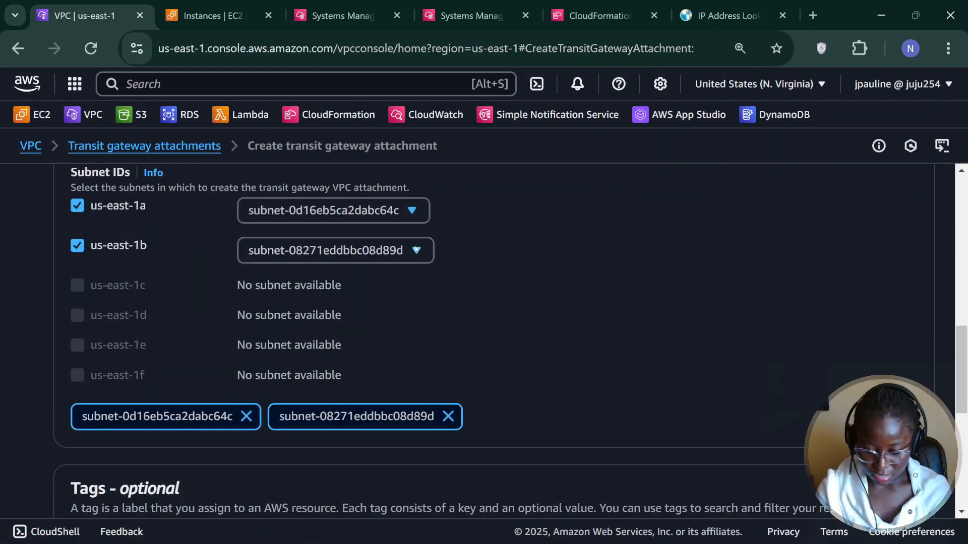
click(417, 250)
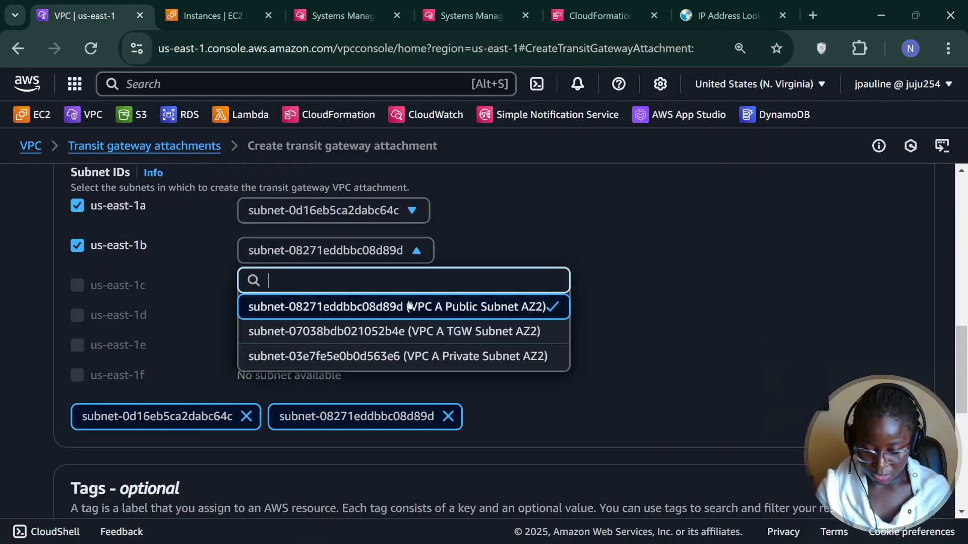
click(428, 333)
scroll(503, 363, down, 7)
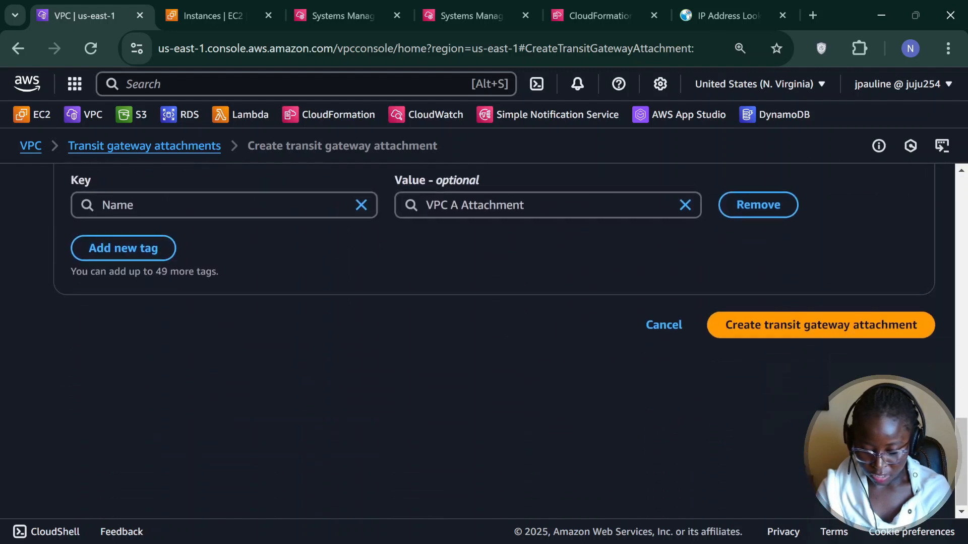
click(882, 328)
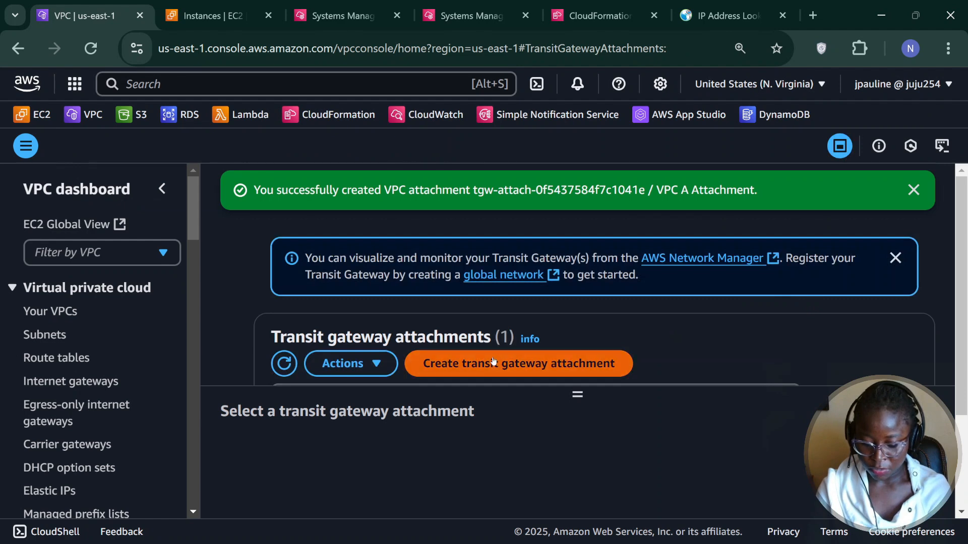
Start another transit gateway attachment named "VPC B Attachment" and assign it to the Kiraline TGW transit gateway.
click(492, 362)
click(370, 328)
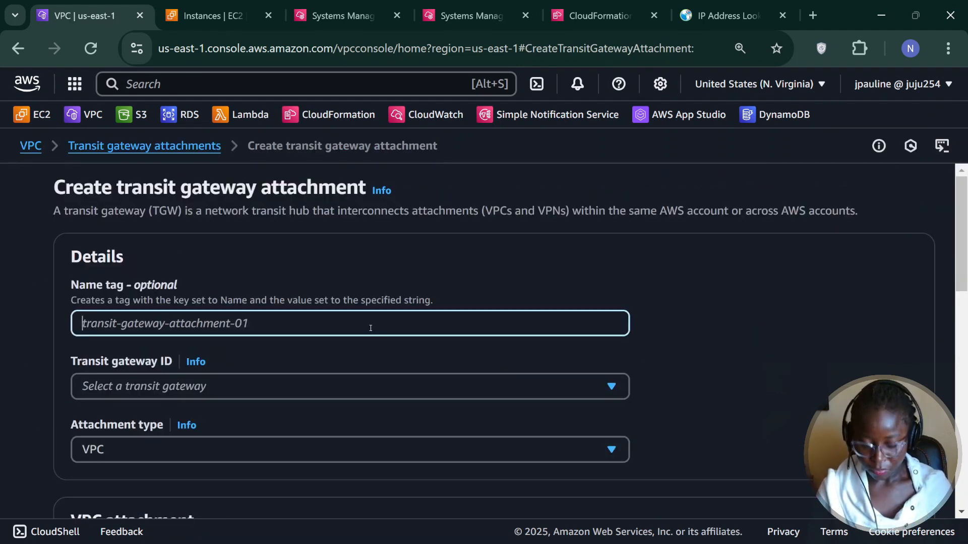
text(v)
key(BackSpace)
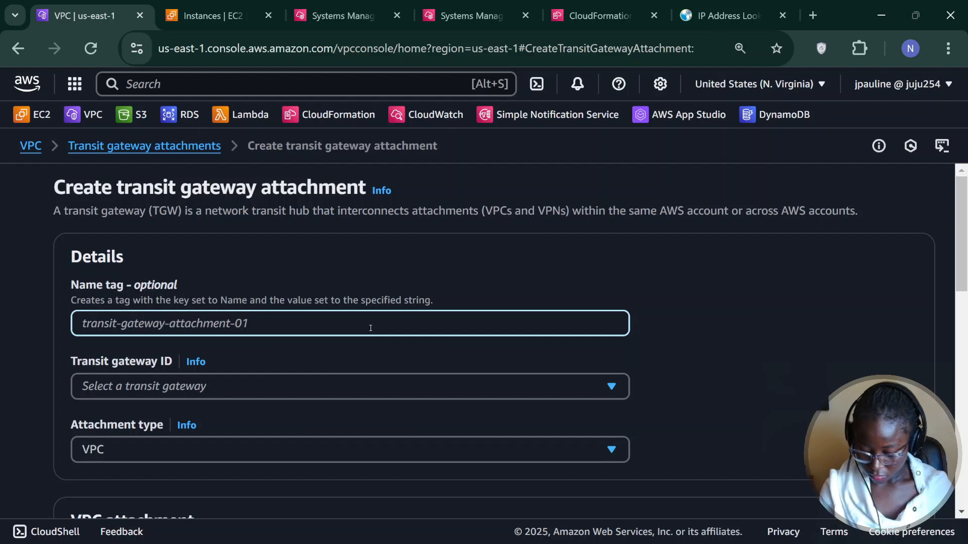
text(VPC B Attachment)
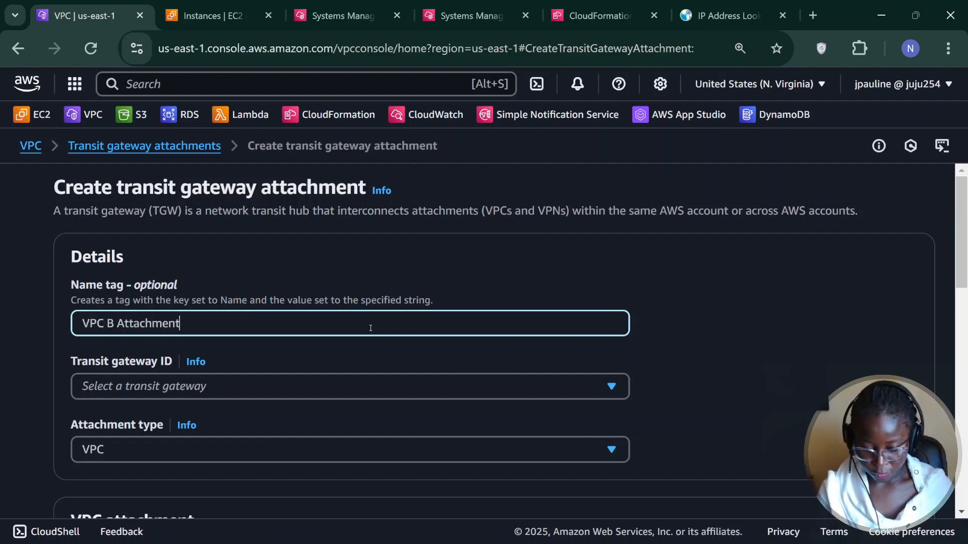
click(320, 386)
click(330, 349)
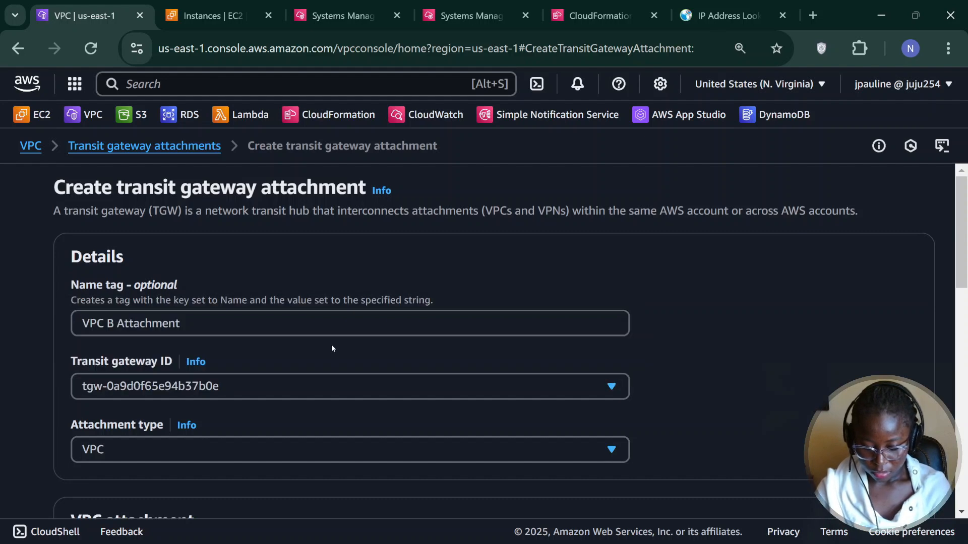
Select VPC B as the VPC to attach to the transit gateway.
scroll(331, 348, down, 5)
scroll(331, 344, up, 3)
scroll(332, 344, down, 6)
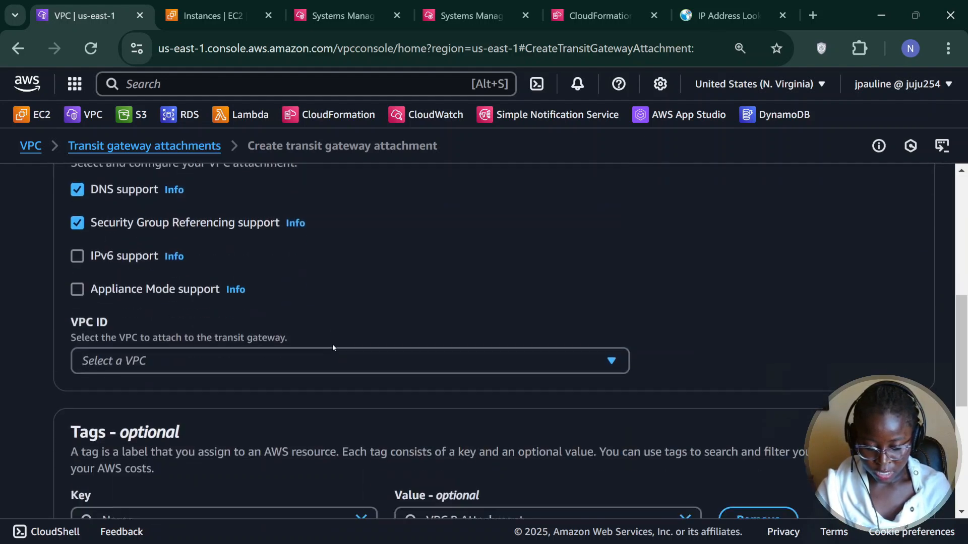
click(313, 353)
click(271, 267)
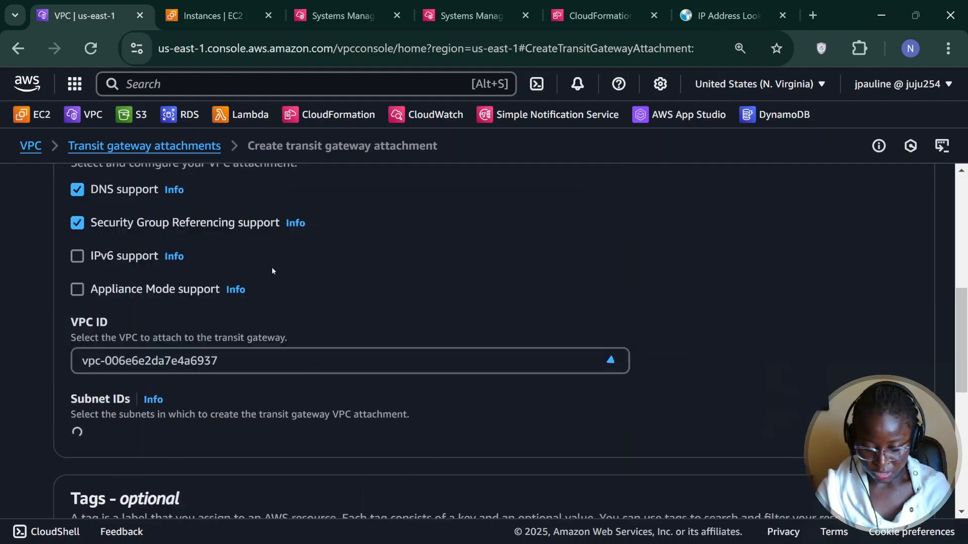
Choose VPC B TGW Subnet AZ1 for us-east-1a and VPC B TGW Subnet AZ2 for us-east-1b, and create the attachment.
scroll(436, 349, down, 3)
click(411, 285)
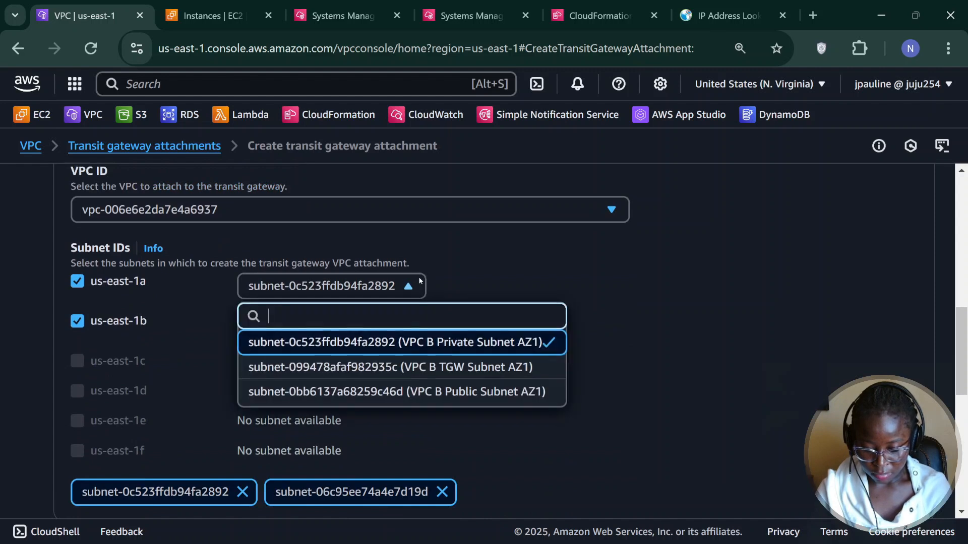
click(430, 368)
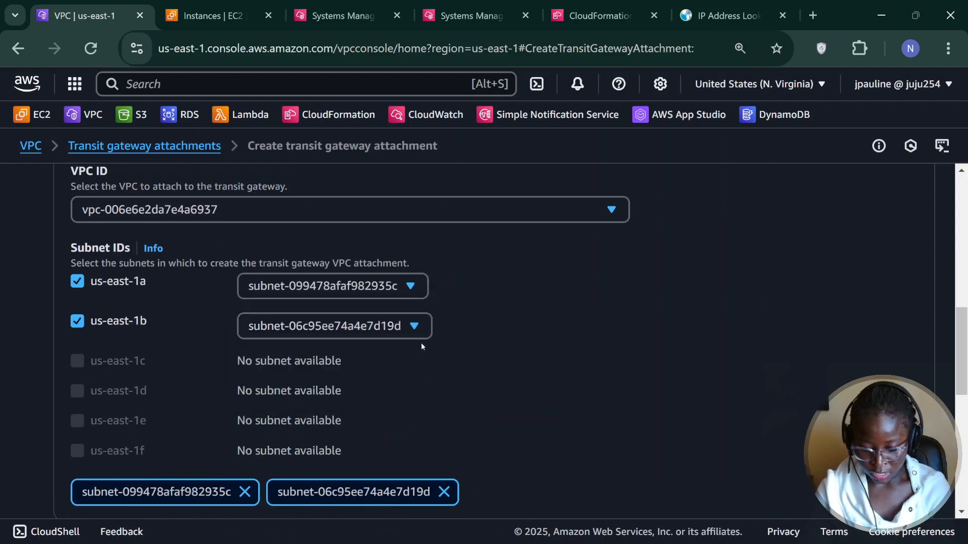
click(414, 327)
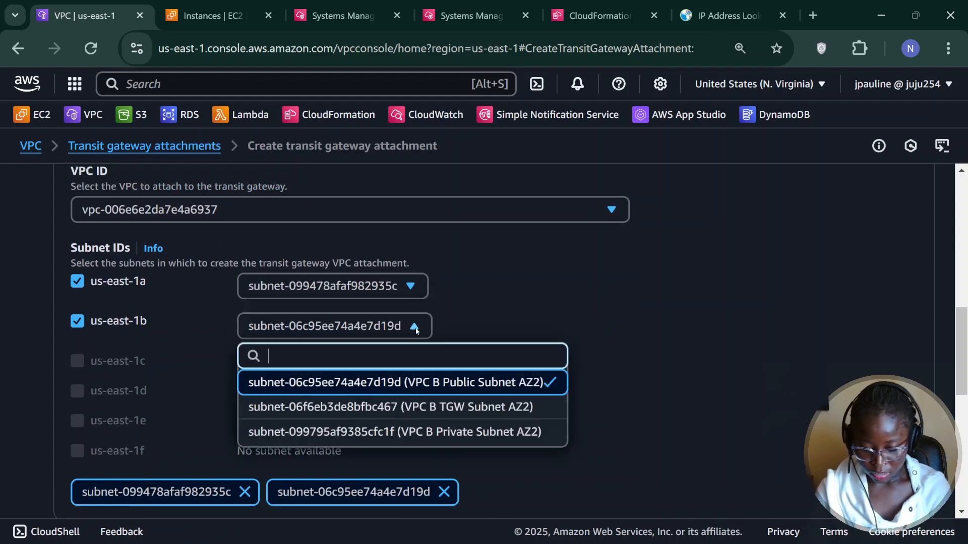
click(412, 411)
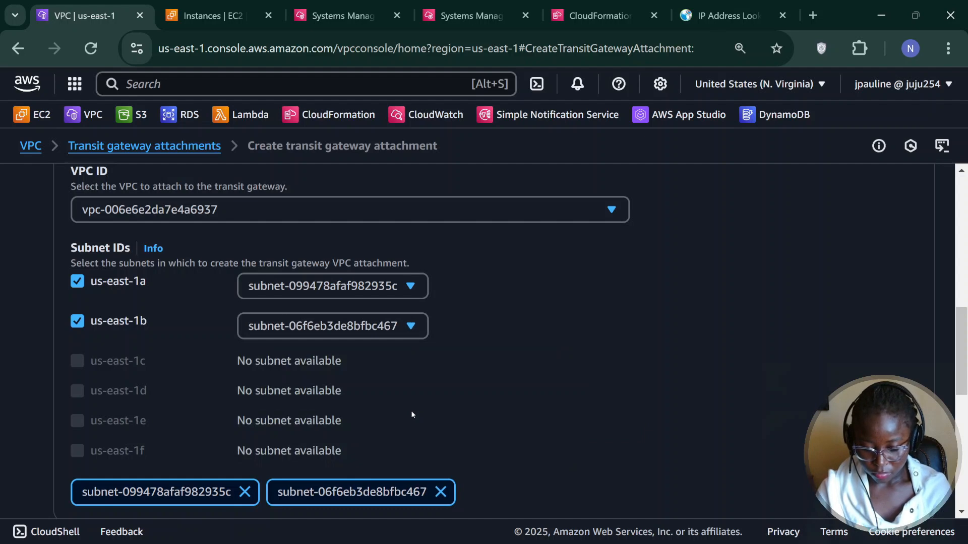
click(416, 326)
click(418, 324)
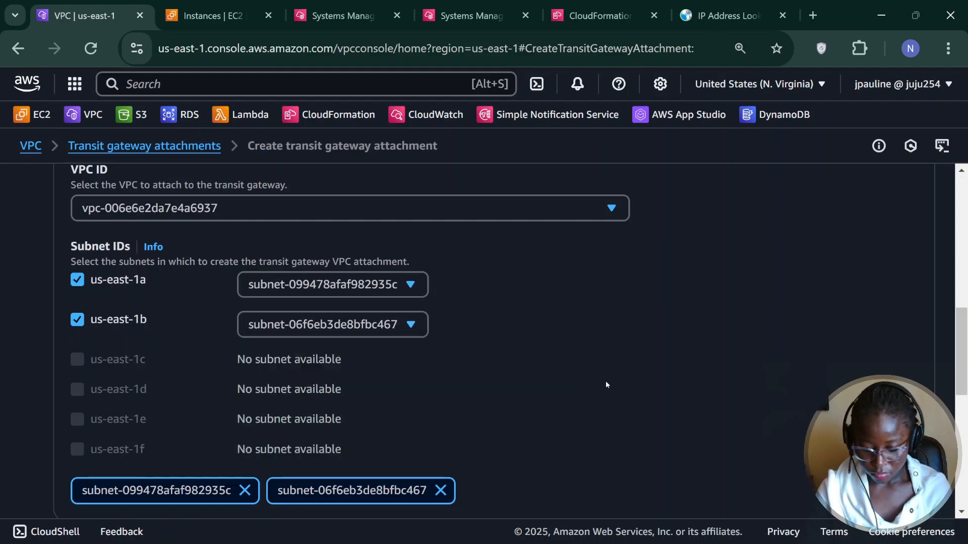
scroll(607, 384, down, 8)
click(774, 316)
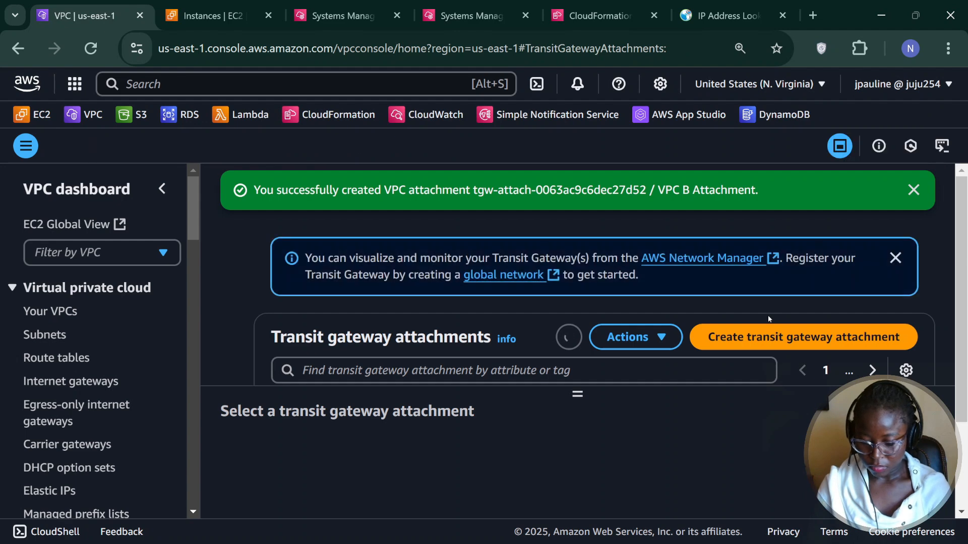
Start another transit gateway attachment named "VPC C Attachment" and assign it to the Kiraline TGW transit gateway.
click(506, 361)
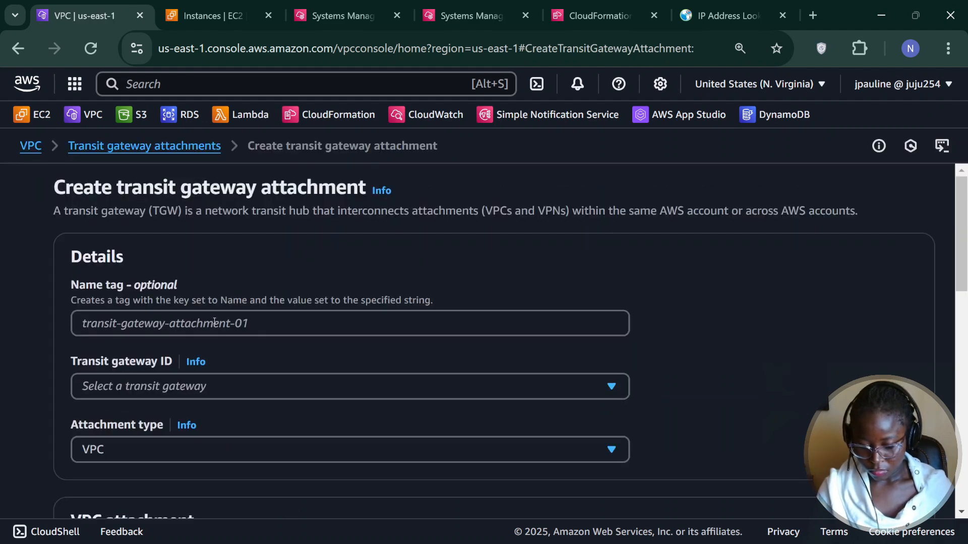
click(215, 322)
text(VPC C Att)
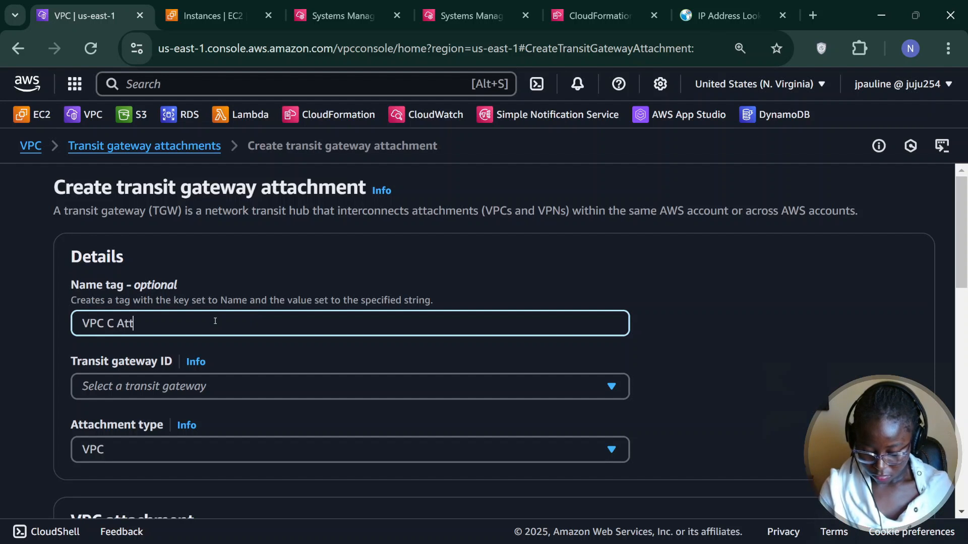
text(achment)
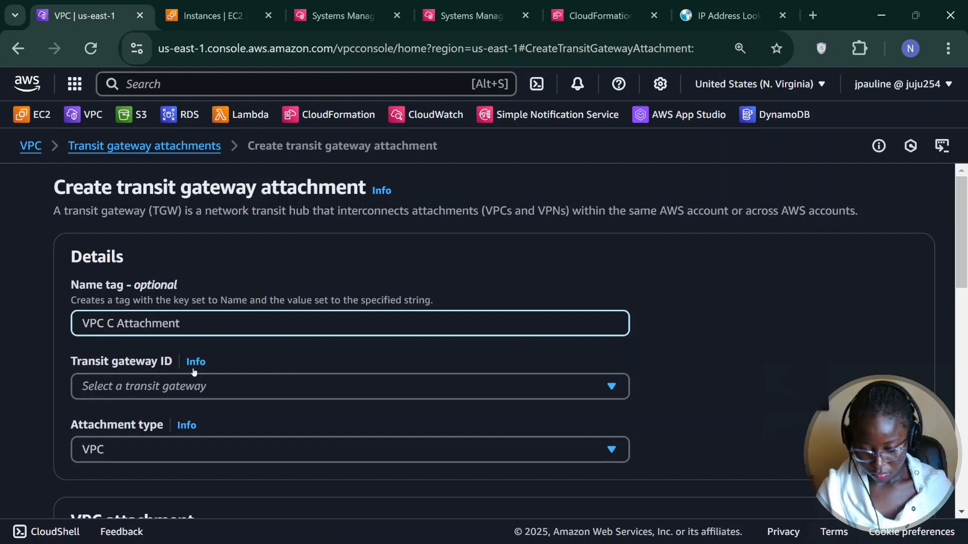
click(195, 386)
click(225, 351)
Keep the attachment type as VPC and select VPC C (10.2.0.0/16) as the VPC to attach.
scroll(230, 332, down, 3)
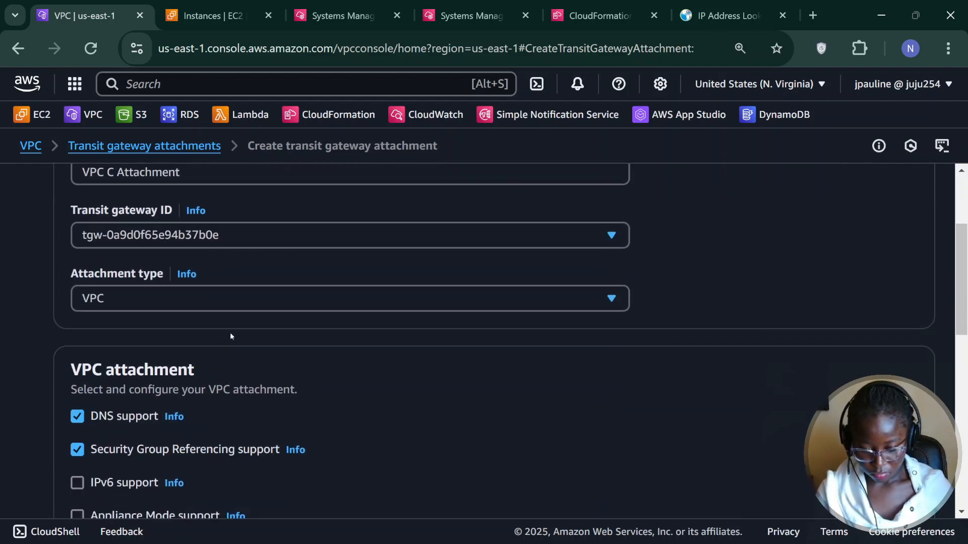
click(247, 304)
click(247, 305)
scroll(247, 306, down, 4)
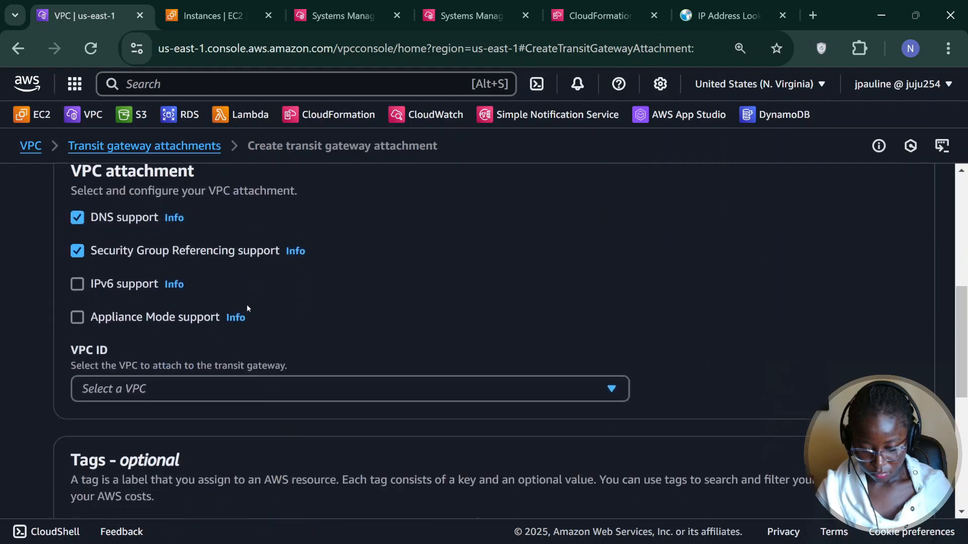
scroll(246, 305, down, 5)
scroll(246, 305, up, 5)
click(232, 362)
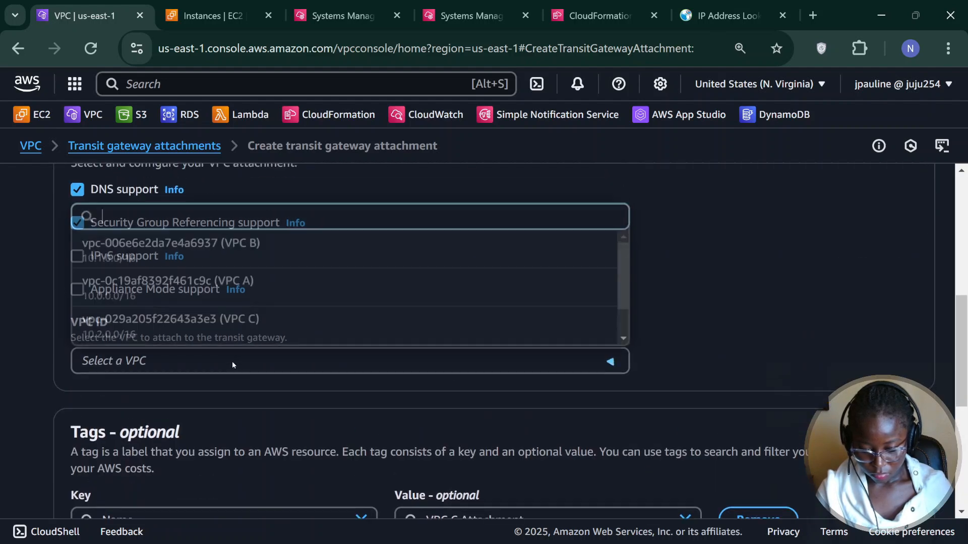
click(248, 319)
Choose VPC C TGW Subnet AZ1 for us-east-1a and VPC C TGW Subnet AZ2 for us-east-1b, and create the attachment.
scroll(389, 338, down, 5)
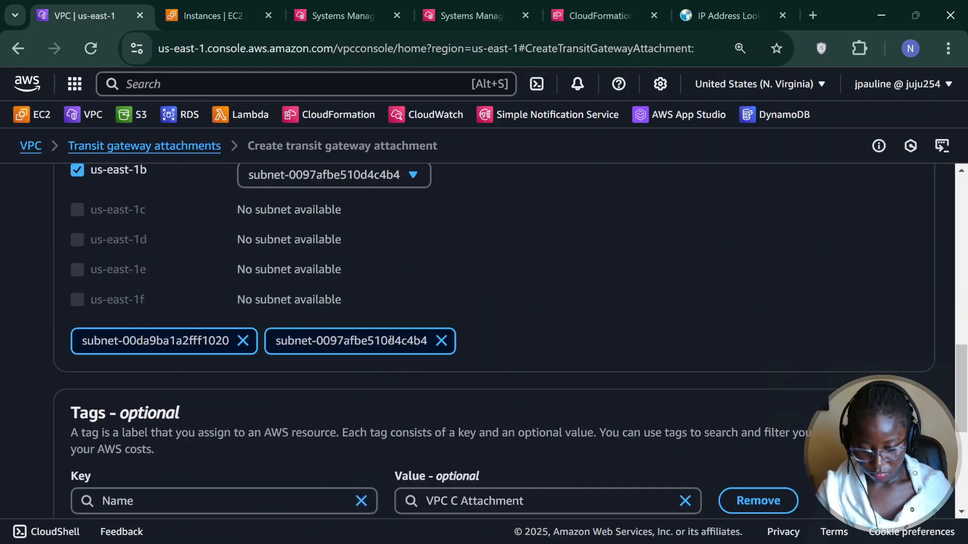
scroll(390, 339, down, 4)
scroll(390, 339, up, 5)
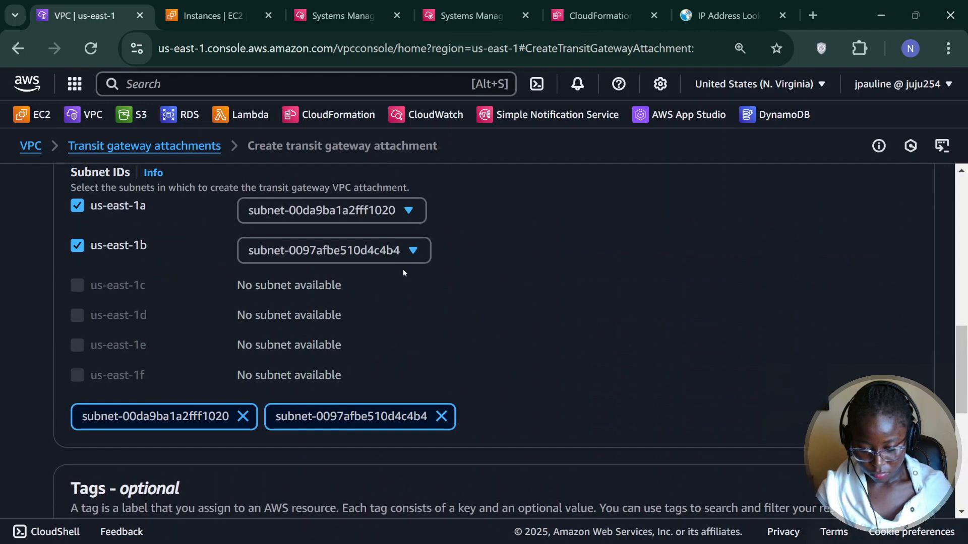
click(404, 209)
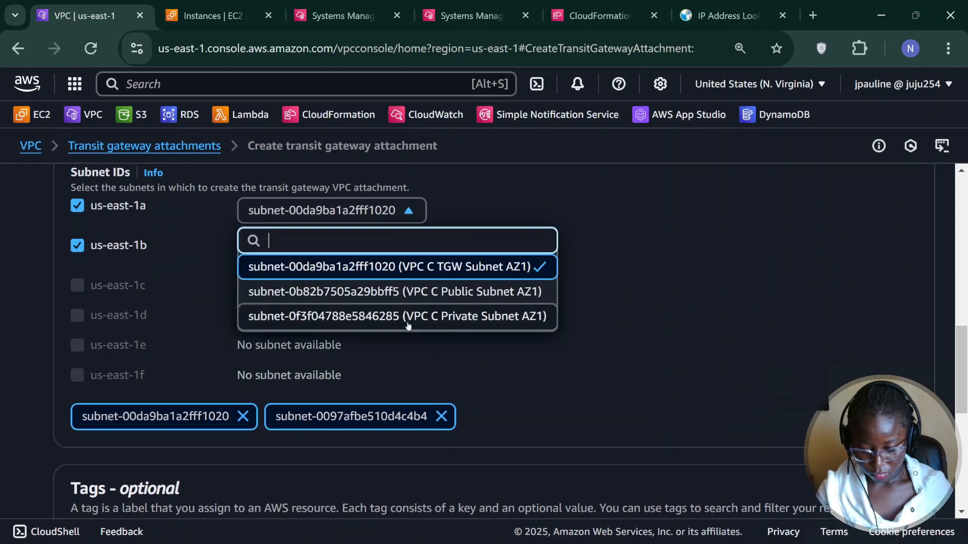
click(415, 262)
click(415, 252)
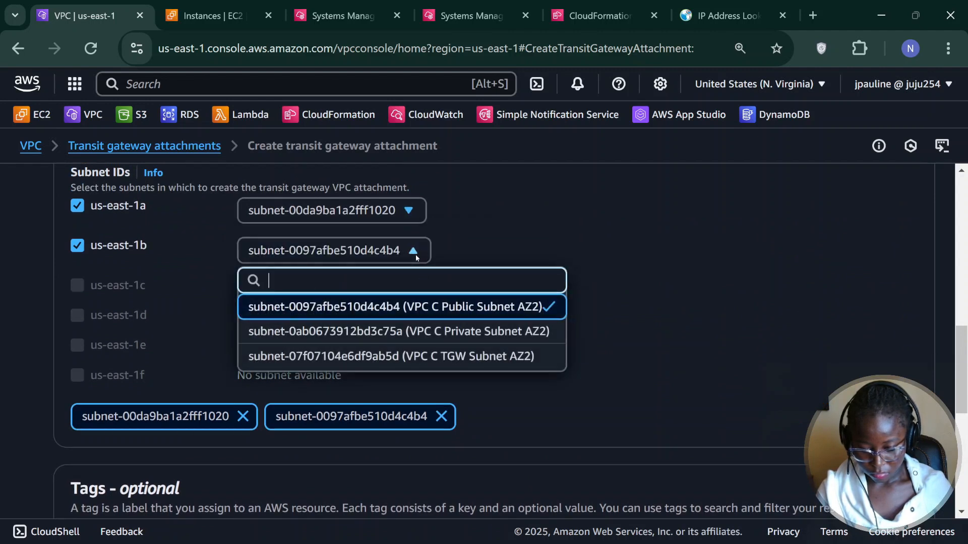
click(425, 352)
scroll(465, 358, down, 5)
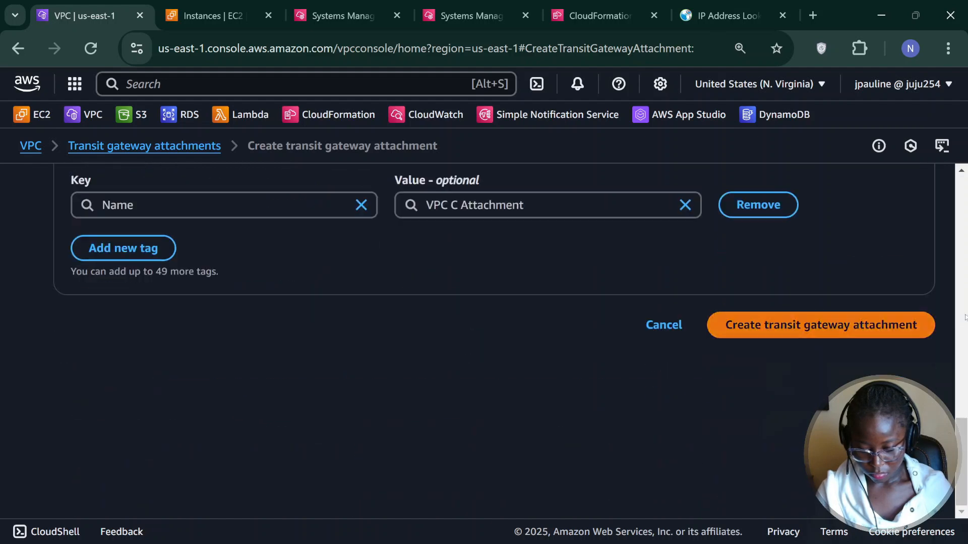
click(855, 324)
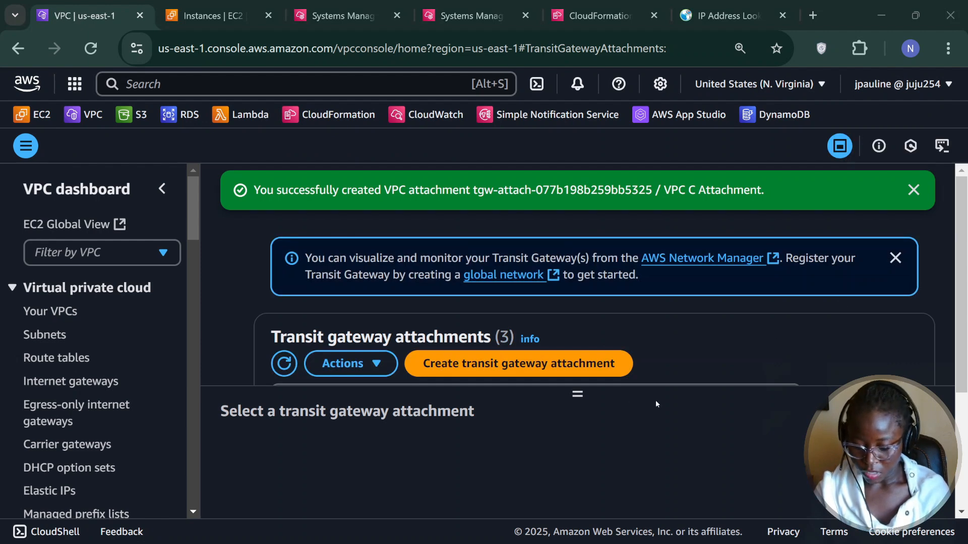
scroll(577, 383, down, 3)
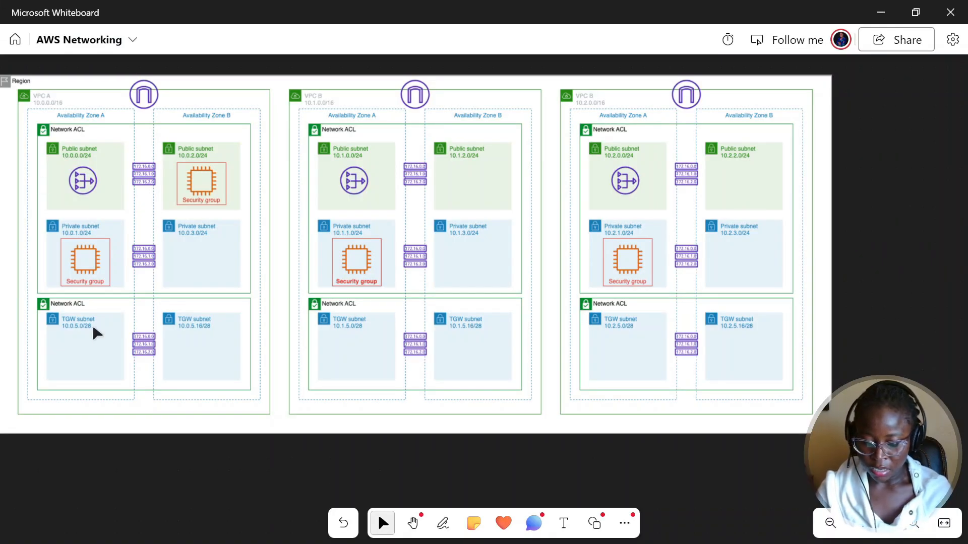
Switch to Microsoft Whiteboard and draw a small green box in each of the six TGW subnets across the three VPCs.
mouse_move(68, 348)
mouse_down()
mouse_move(69, 372)
mouse_move(89, 343)
mouse_move(60, 353)
mouse_up()
mouse_move(191, 342)
mouse_down()
mouse_move(219, 354)
mouse_move(191, 344)
mouse_up()
drag(343, 349, 372, 368)
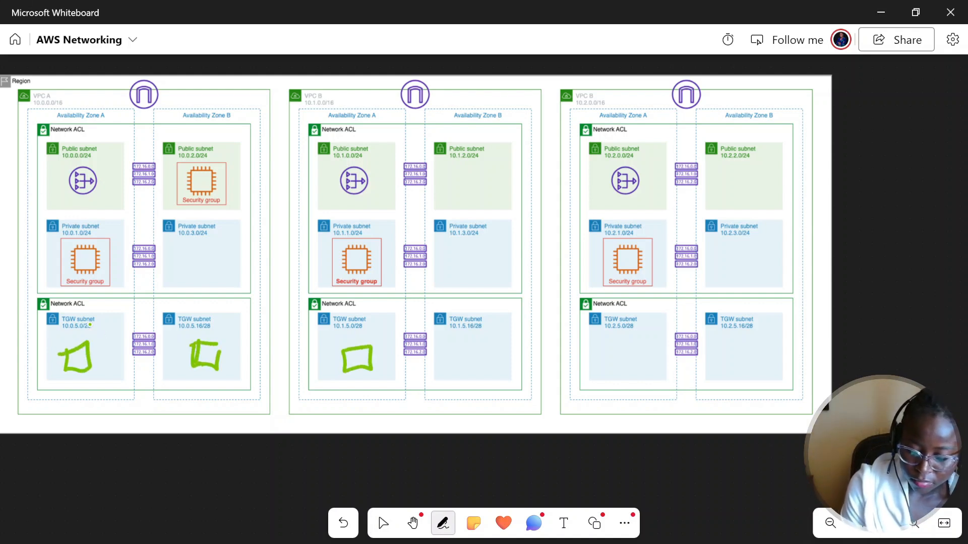
mouse_move(464, 346)
mouse_down()
mouse_move(496, 366)
mouse_move(464, 348)
mouse_up()
mouse_move(616, 346)
mouse_down()
mouse_move(624, 352)
mouse_move(617, 346)
mouse_up()
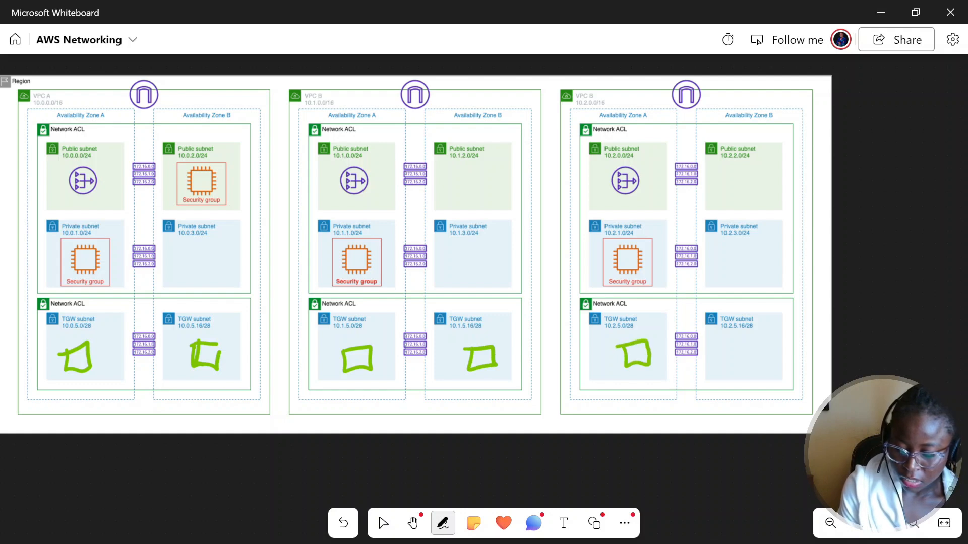
mouse_move(731, 347)
mouse_down()
mouse_move(758, 368)
mouse_move(744, 350)
mouse_up()
click(378, 514)
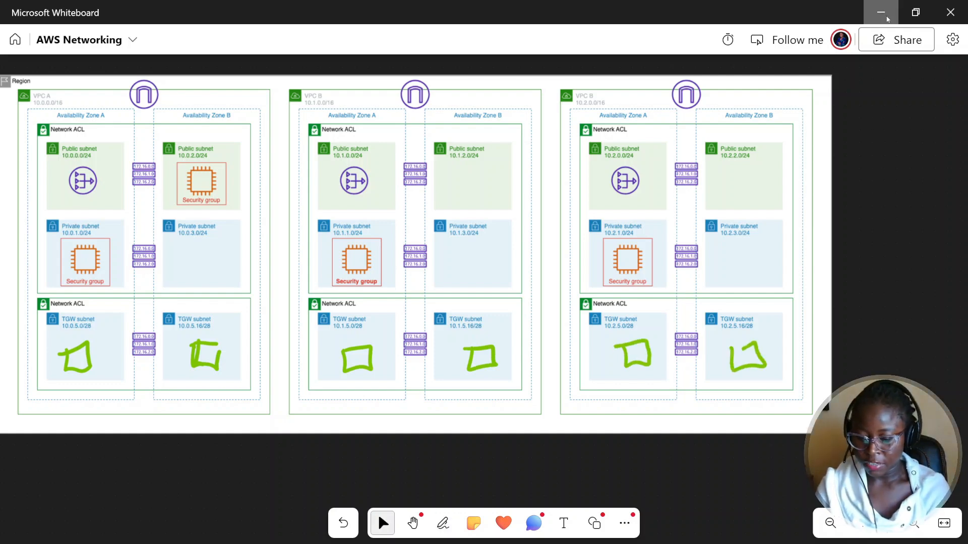
click(887, 19)
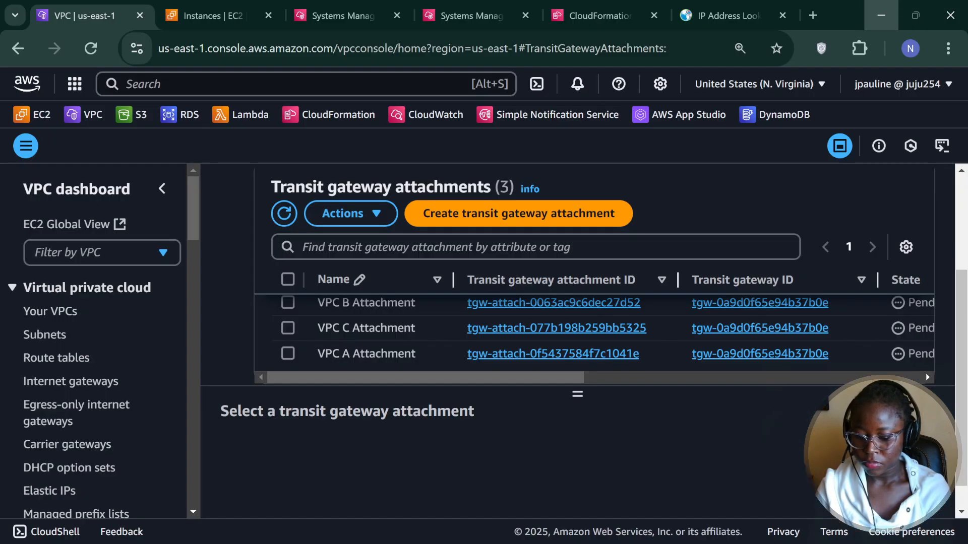
Switch to the EC2 console in the browser and open the list of network interfaces.
click(207, 16)
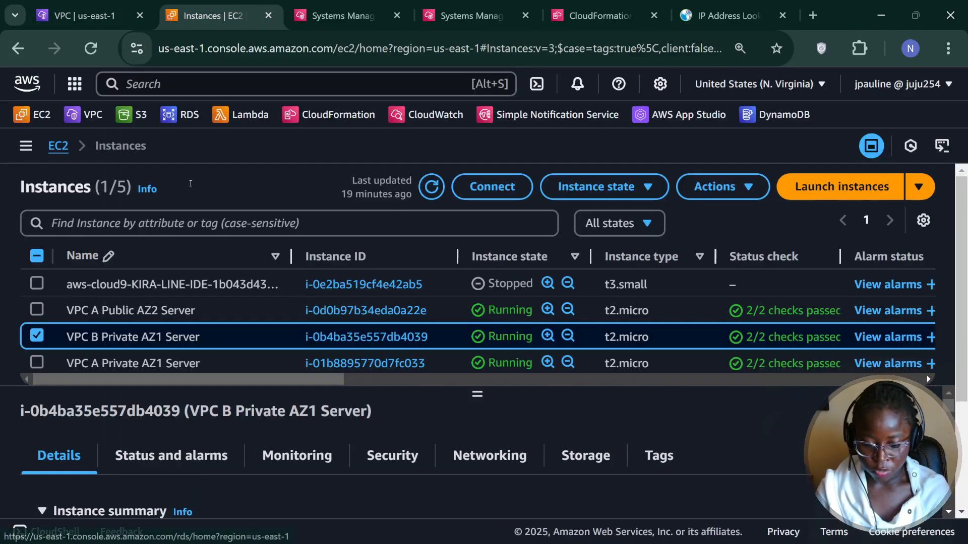
click(26, 146)
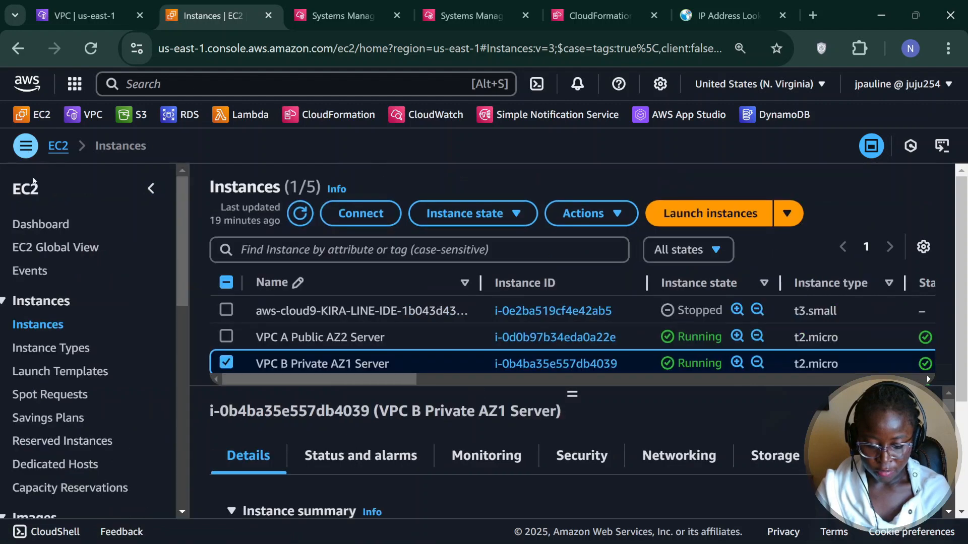
drag(199, 236, 190, 406)
click(71, 351)
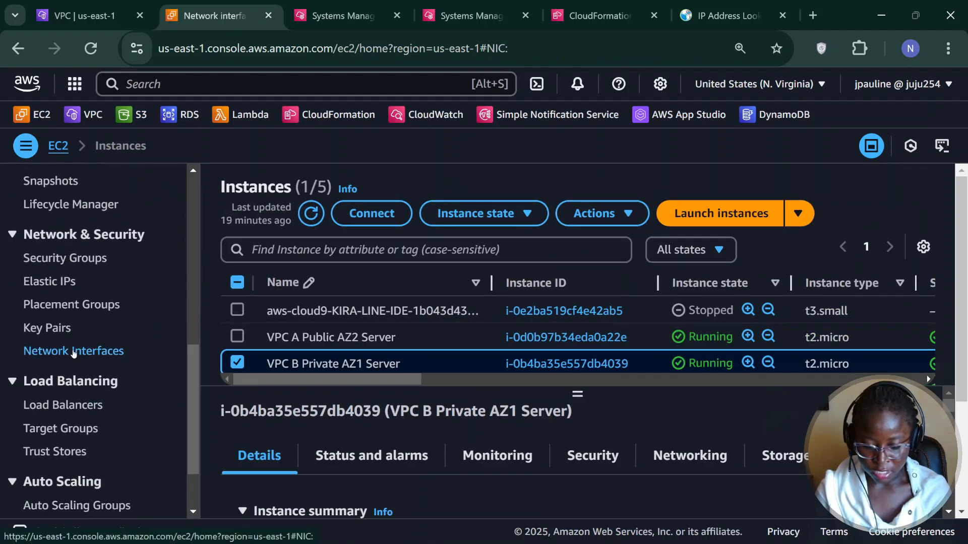
Sort the network interfaces by description in descending order.
scroll(926, 375, right, 10)
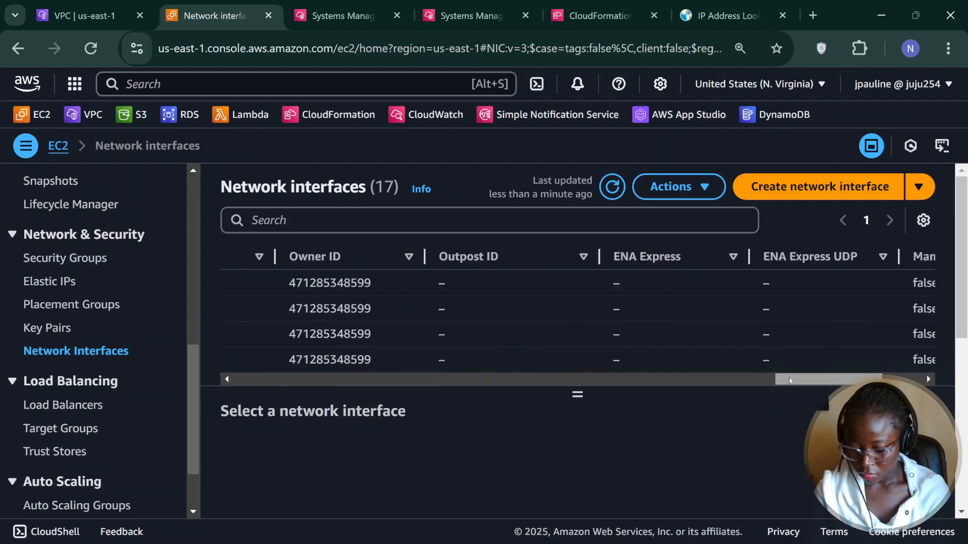
click(747, 257)
click(753, 261)
scroll(510, 293, down, 2)
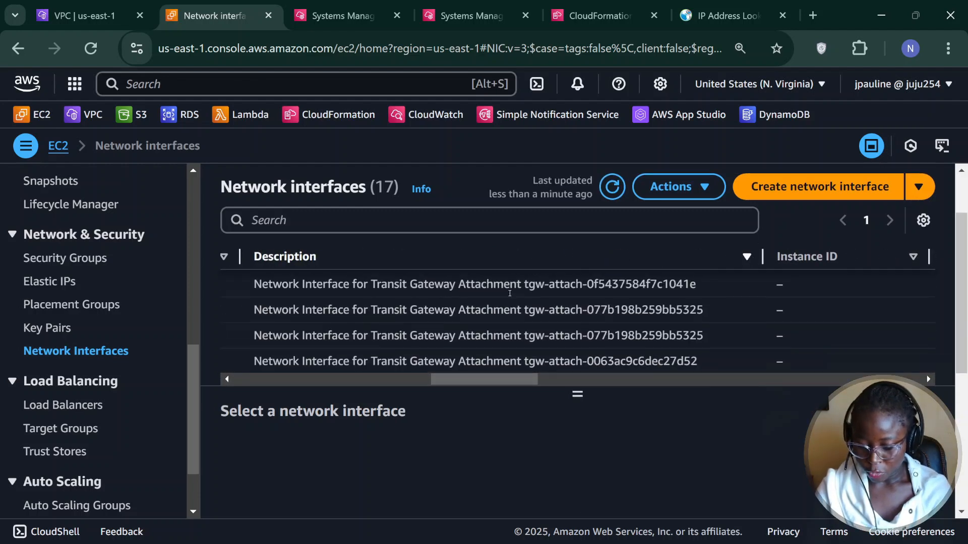
Examine the descriptions, interface types and availability zones of the transit gateway attachments' network interfaces.
scroll(509, 293, up, 2)
scroll(538, 363, down, 2)
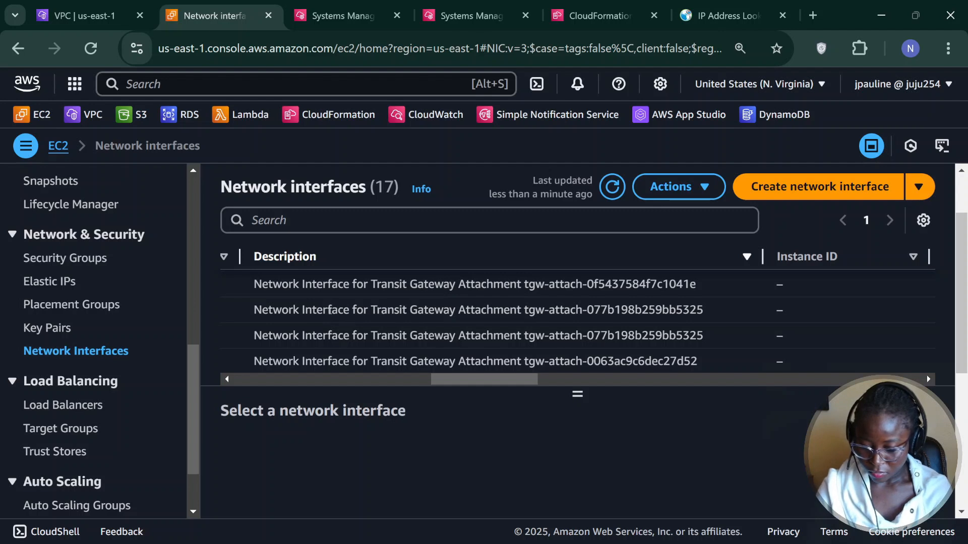
scroll(294, 310, left, 1)
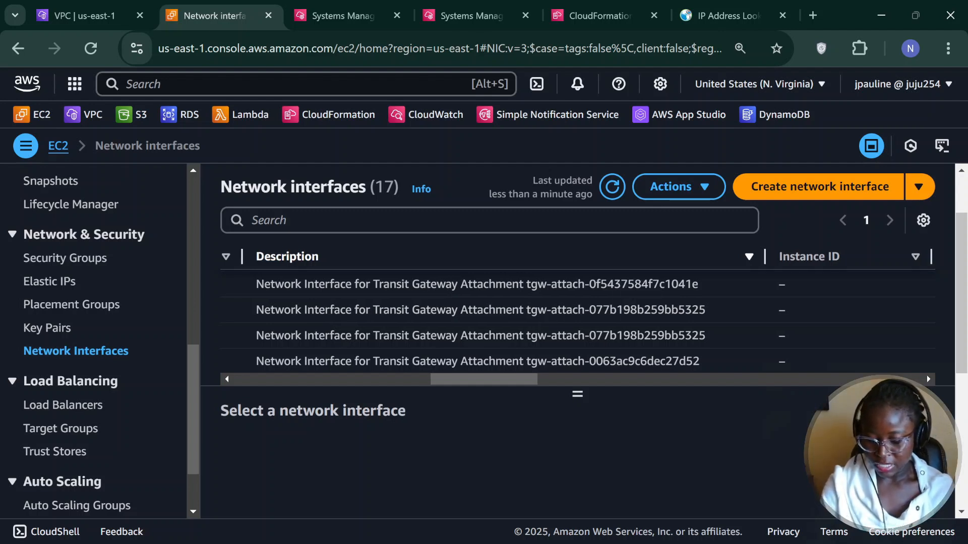
scroll(578, 323, left, 3)
scroll(578, 323, left, 7)
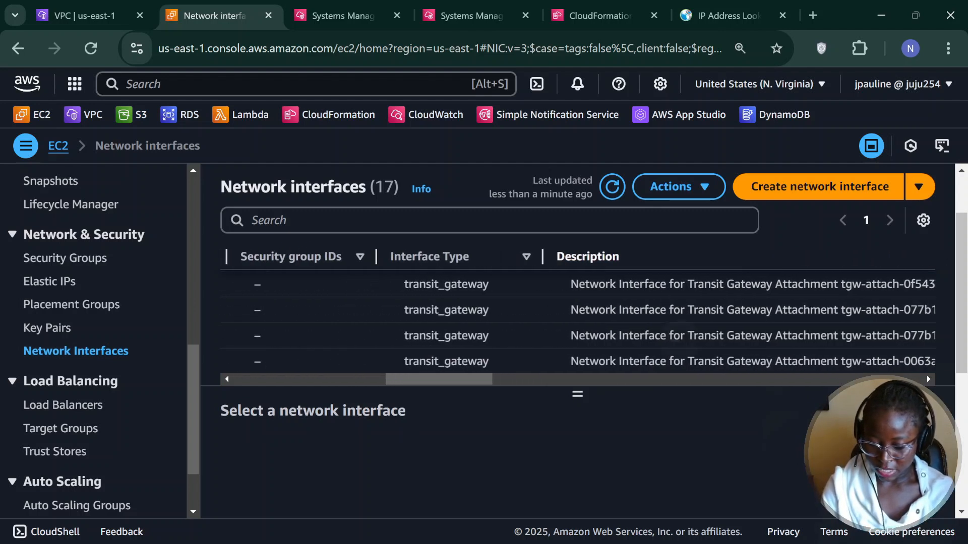
scroll(755, 310, down, 1)
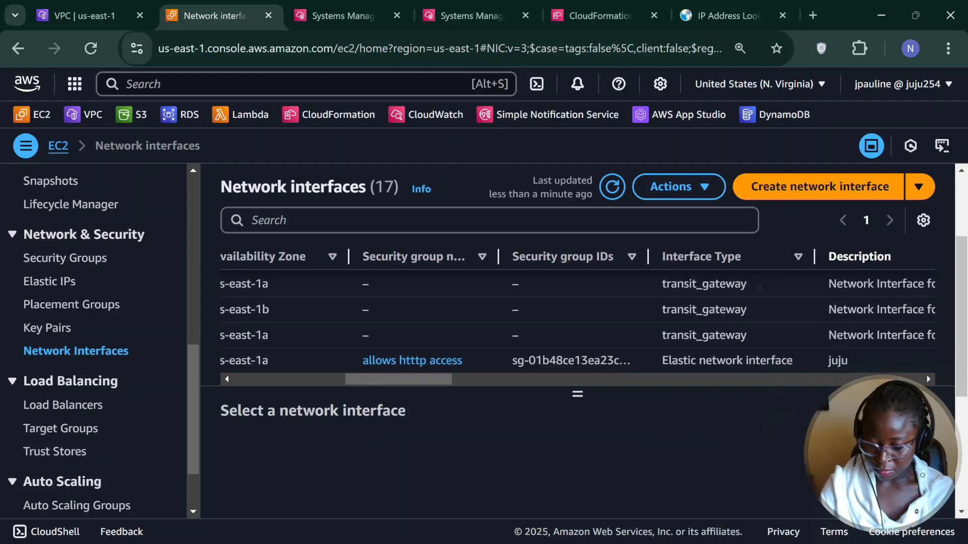
scroll(754, 322, up, 2)
click(769, 358)
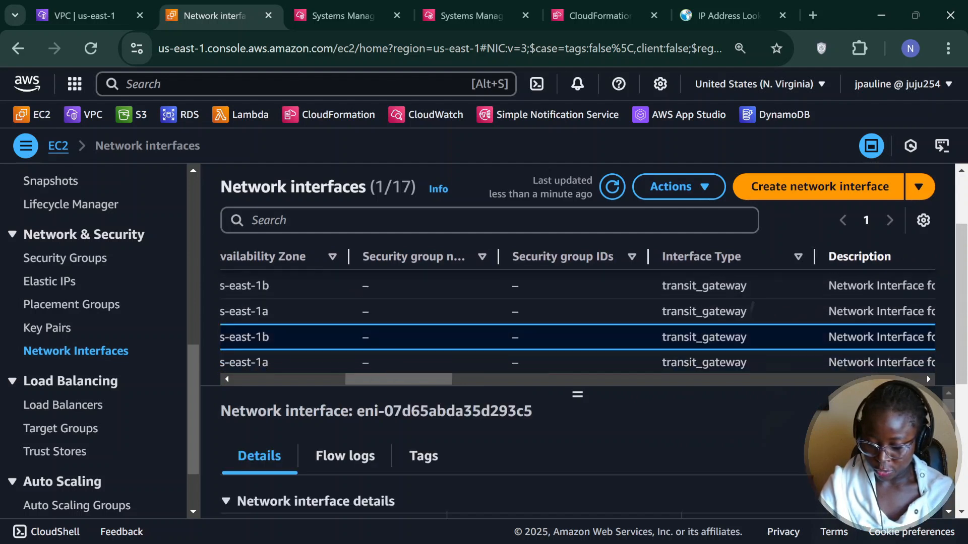
scroll(769, 348, down, 1)
scroll(770, 348, up, 1)
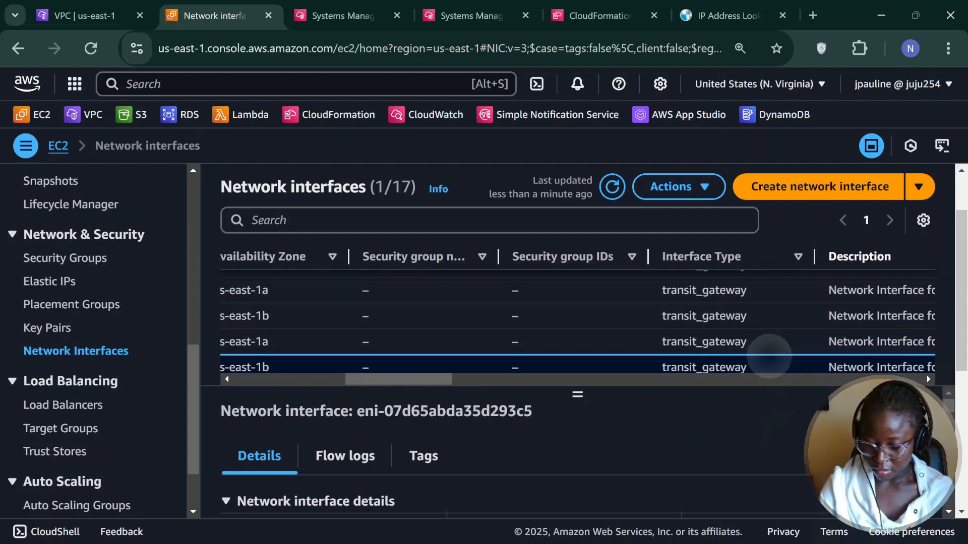
scroll(770, 350, down, 1)
click(785, 283)
scroll(763, 379, down, 1)
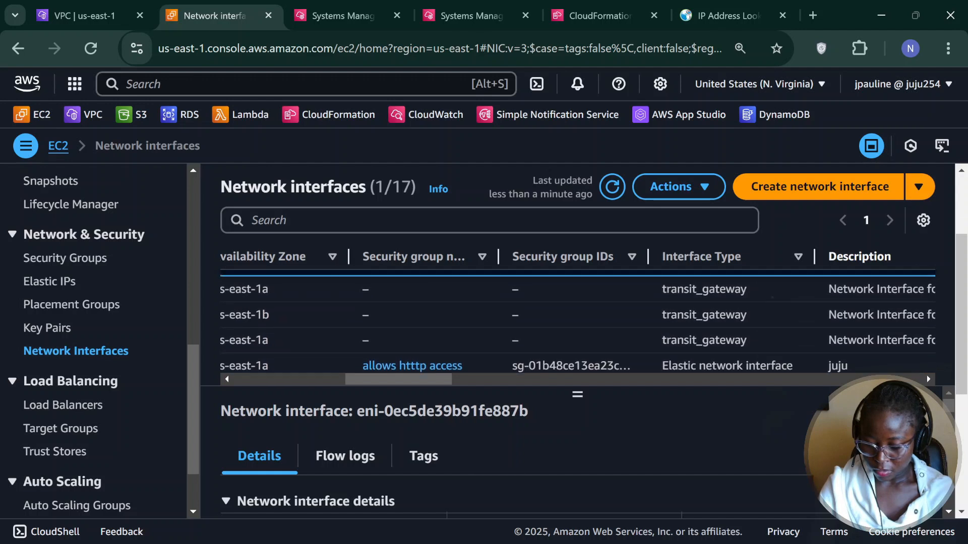
Examine the availability zones, VPC IDs, subnet IDs and interface IDs of the transit gateway network interfaces.
scroll(763, 379, up, 3)
scroll(763, 380, left, 5)
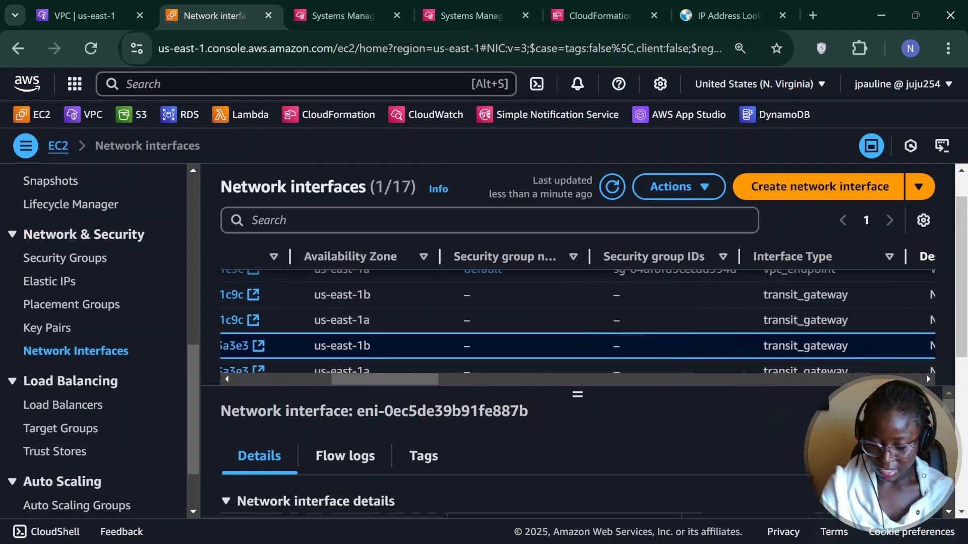
scroll(582, 322, left, 1)
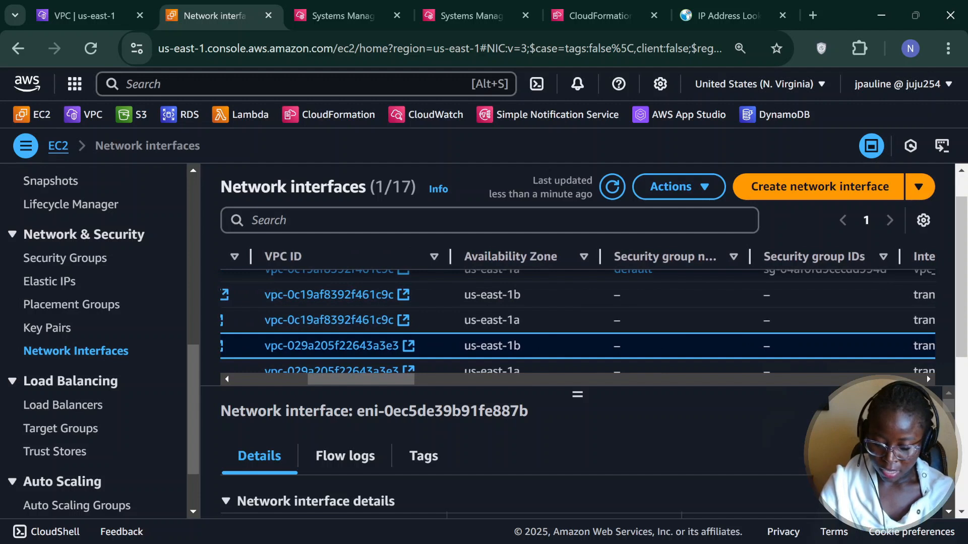
scroll(615, 328, down, 1)
click(615, 327)
scroll(614, 327, left, 3)
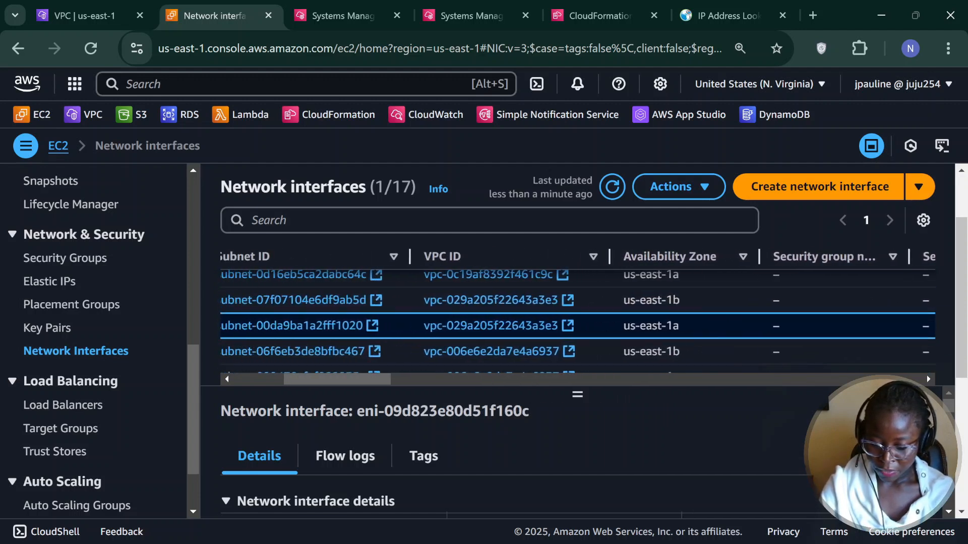
scroll(926, 375, left, 3)
scroll(927, 375, up, 1)
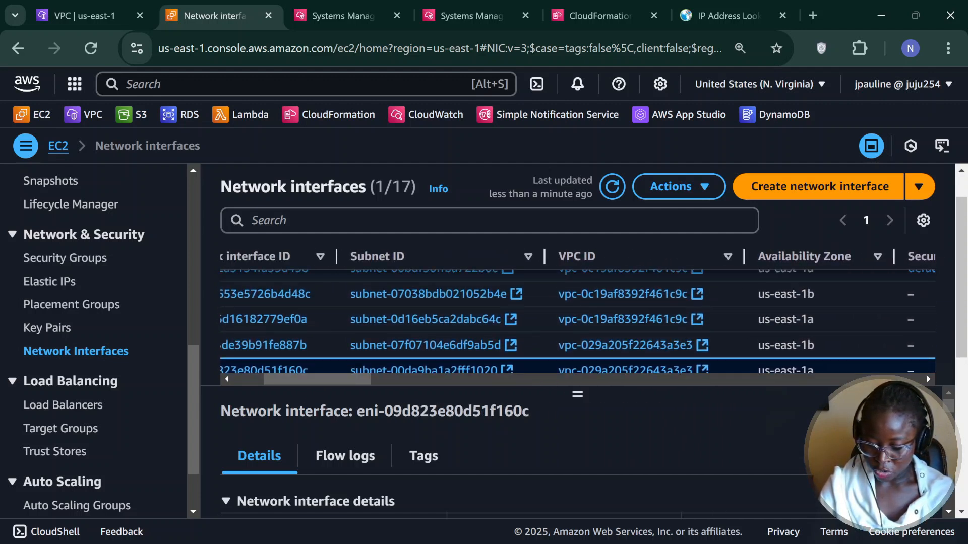
scroll(927, 375, left, 5)
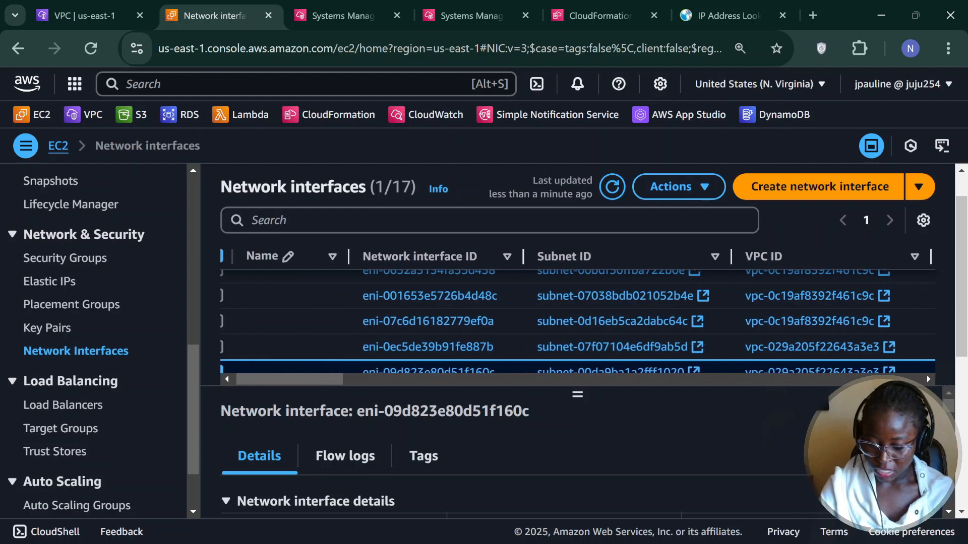
scroll(926, 375, left, 1)
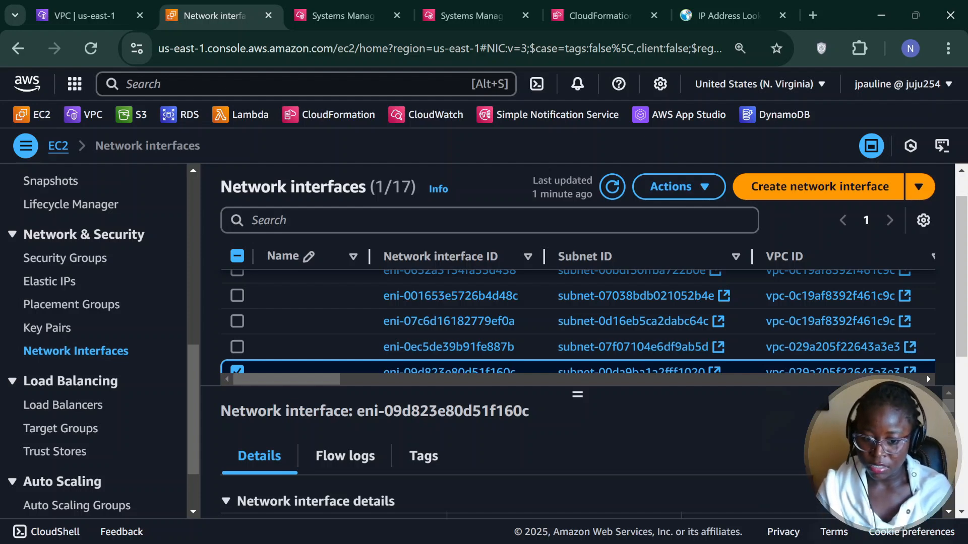
Switch to the VPC console's route tables and open the VPC A Private Route Table's routes for editing.
key(ctrl+shift+Tab)
click(52, 358)
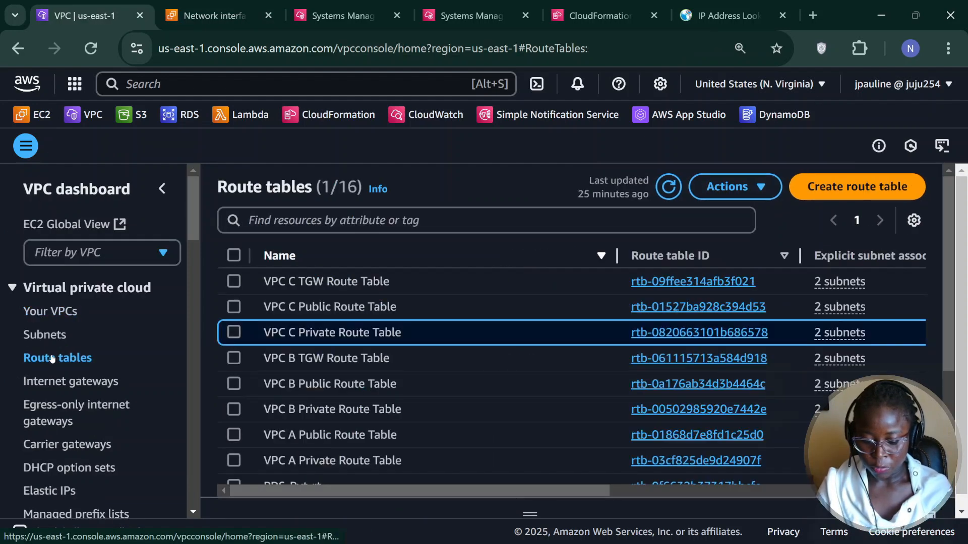
click(234, 333)
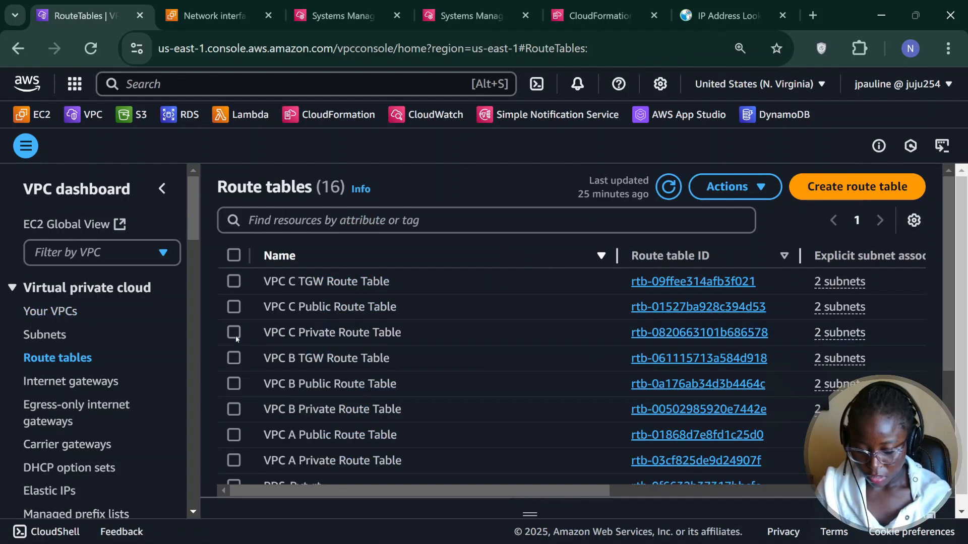
scroll(319, 392, down, 3)
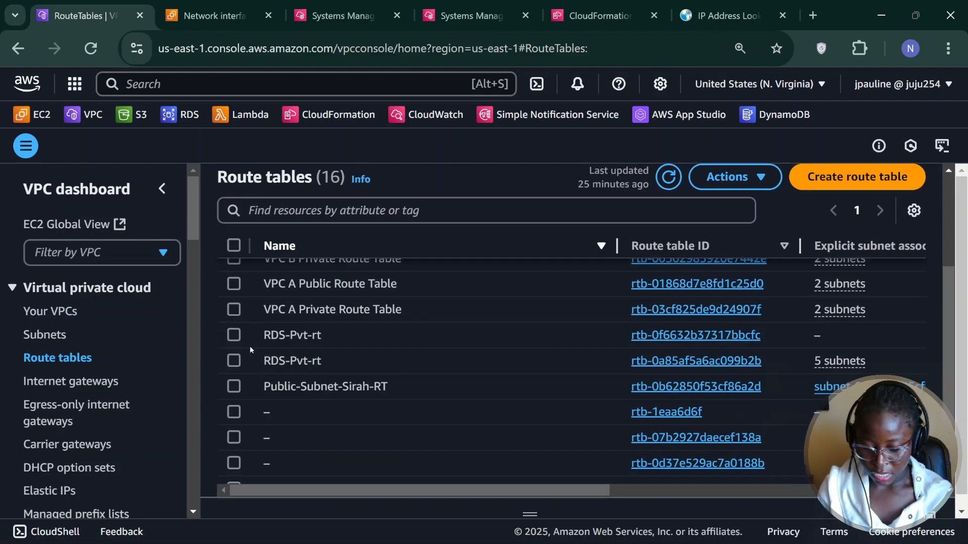
click(234, 309)
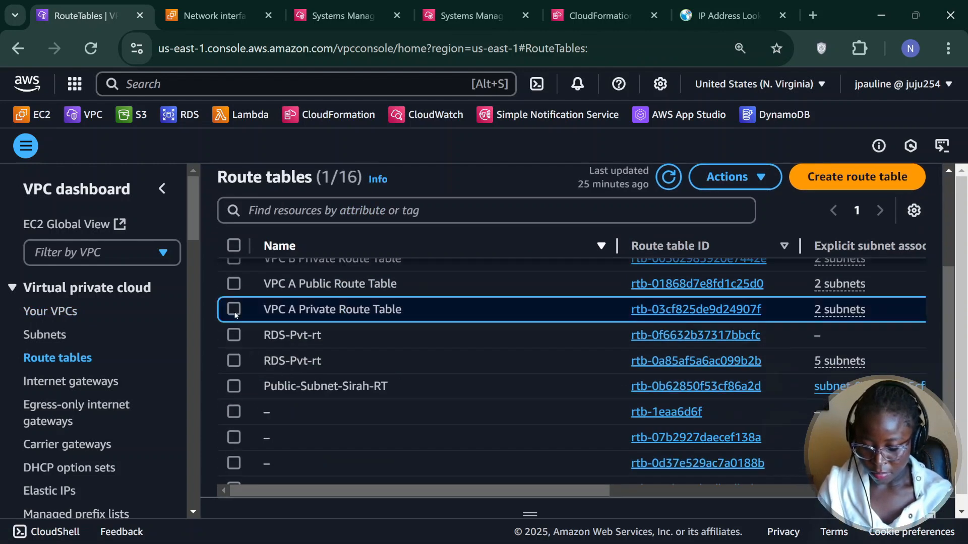
click(670, 310)
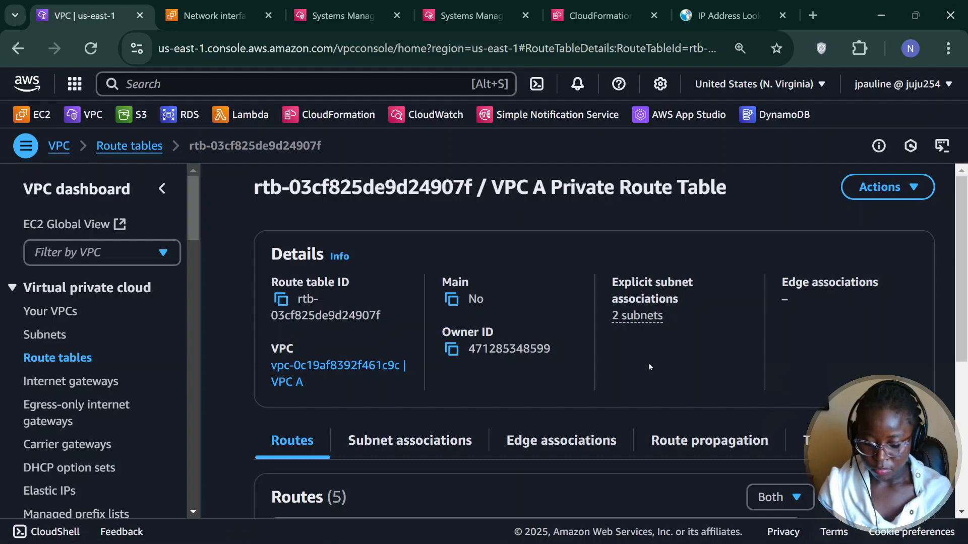
scroll(649, 367, down, 3)
click(869, 270)
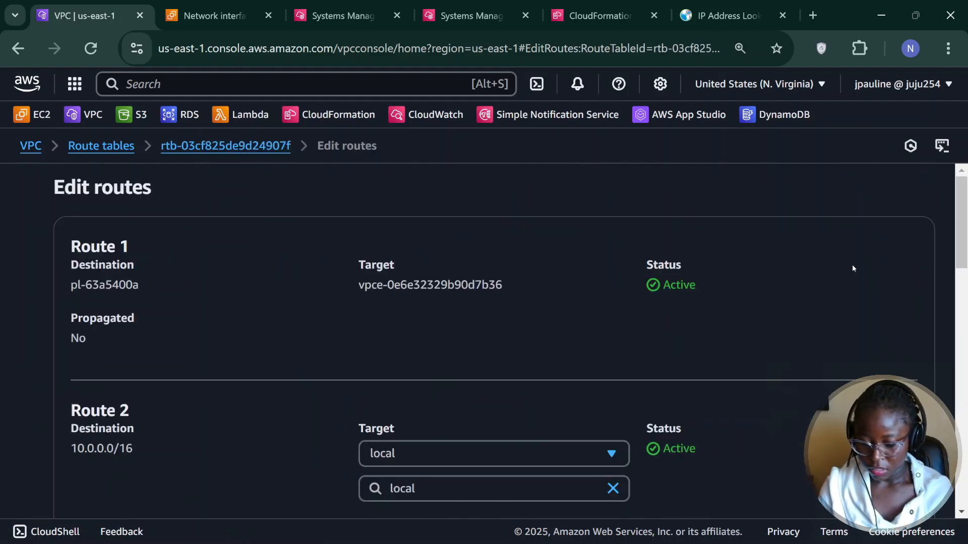
Add a new route with destination 10.1.0.0/16 to the VPC A Private Route Table.
scroll(306, 380, down, 10)
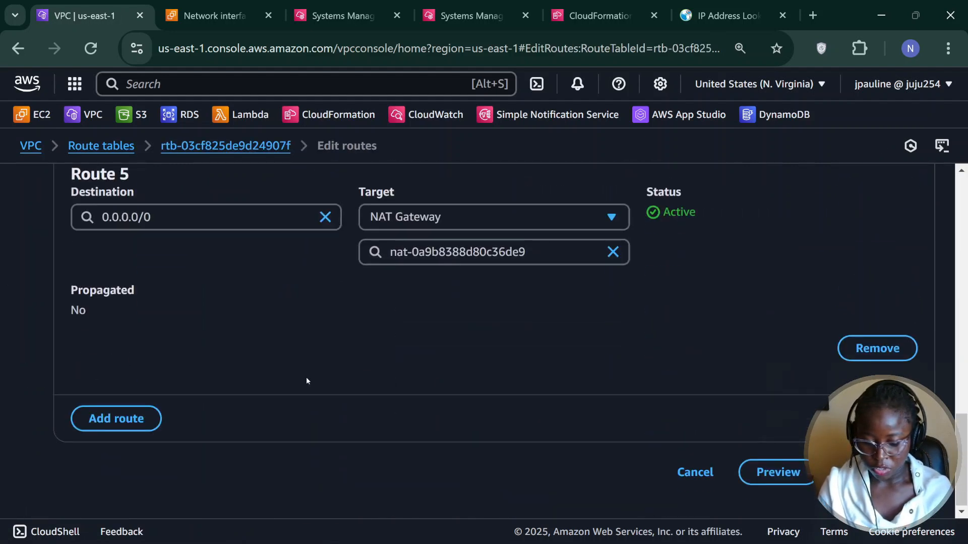
click(109, 417)
scroll(259, 371, down, 4)
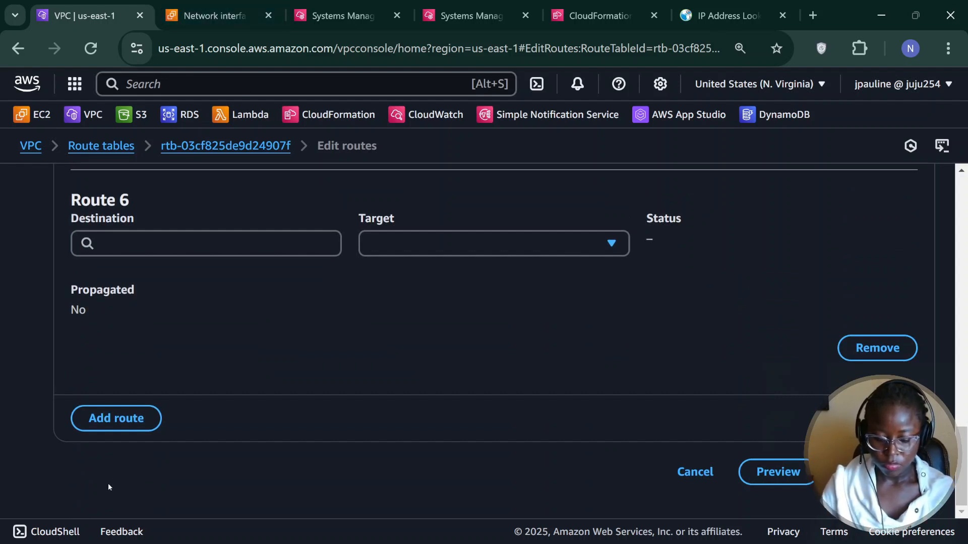
click(235, 249)
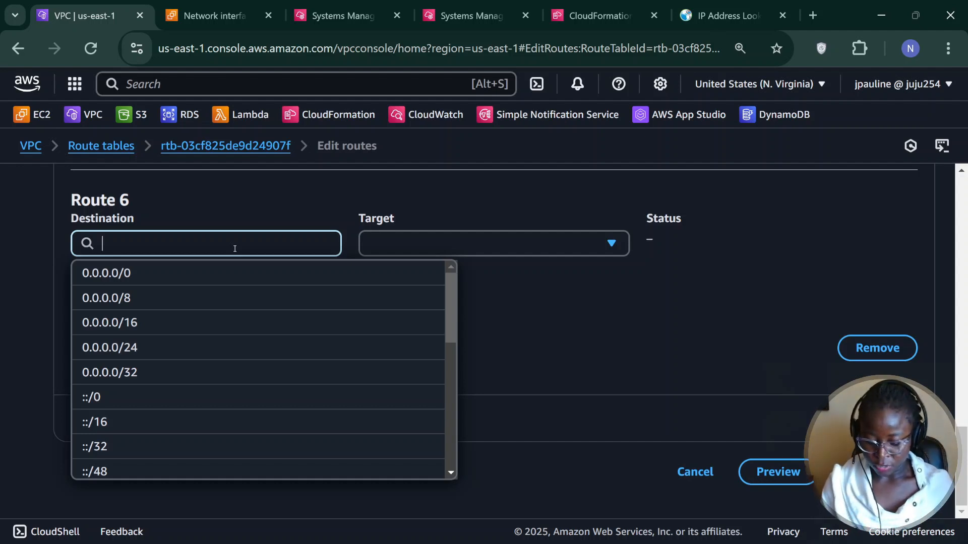
text(10)
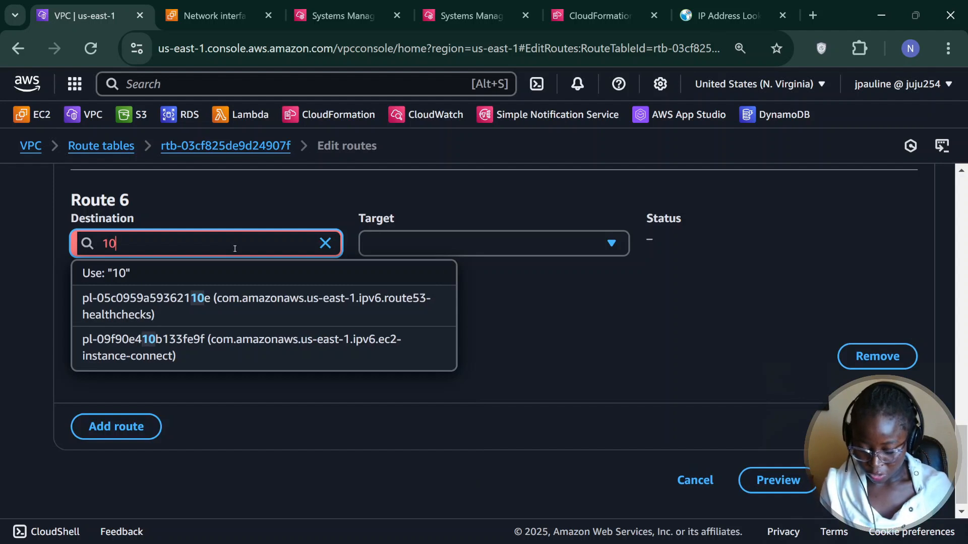
text(.1.0.0)
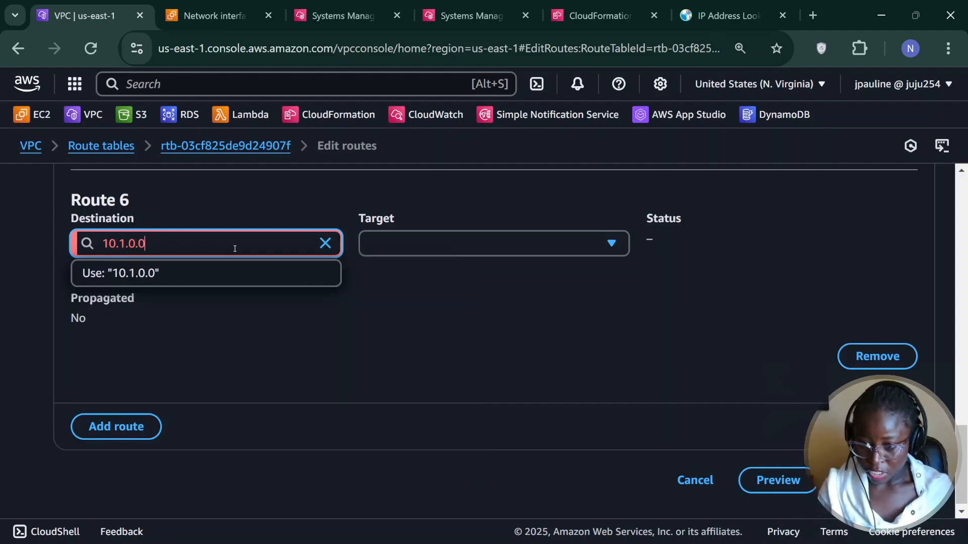
text(/16)
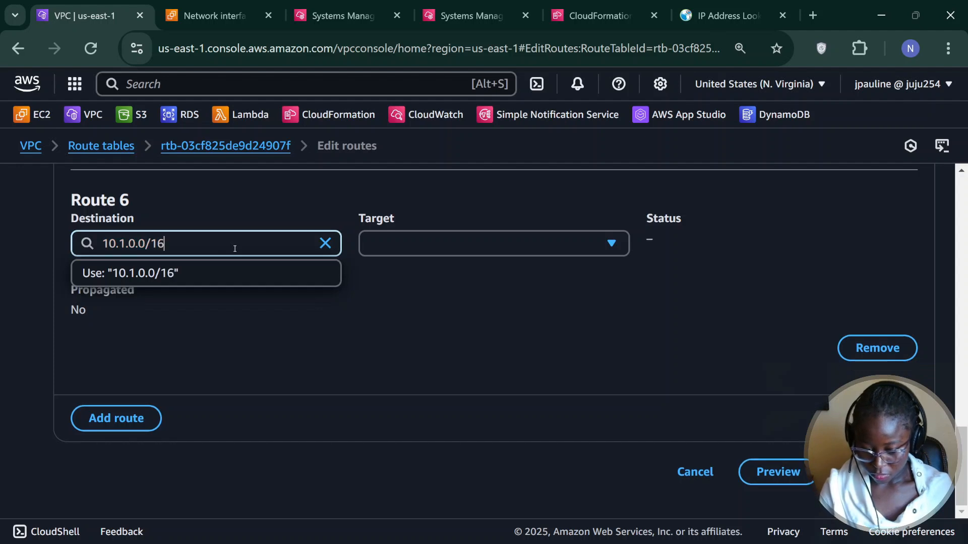
Set the new 10.1.0.0/16 route's target to the transit gateway named VPC A Attachment.
click(447, 252)
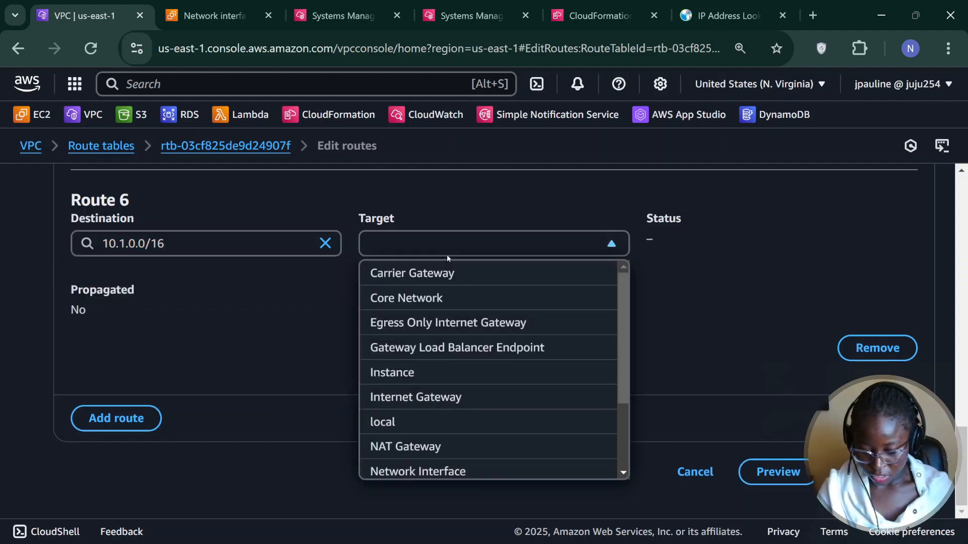
scroll(626, 343, down, 2)
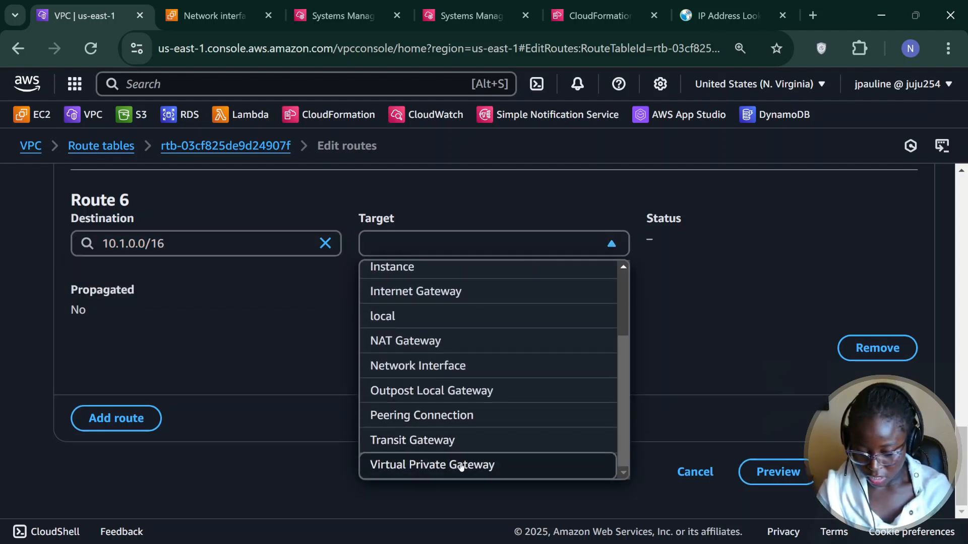
click(453, 439)
click(488, 277)
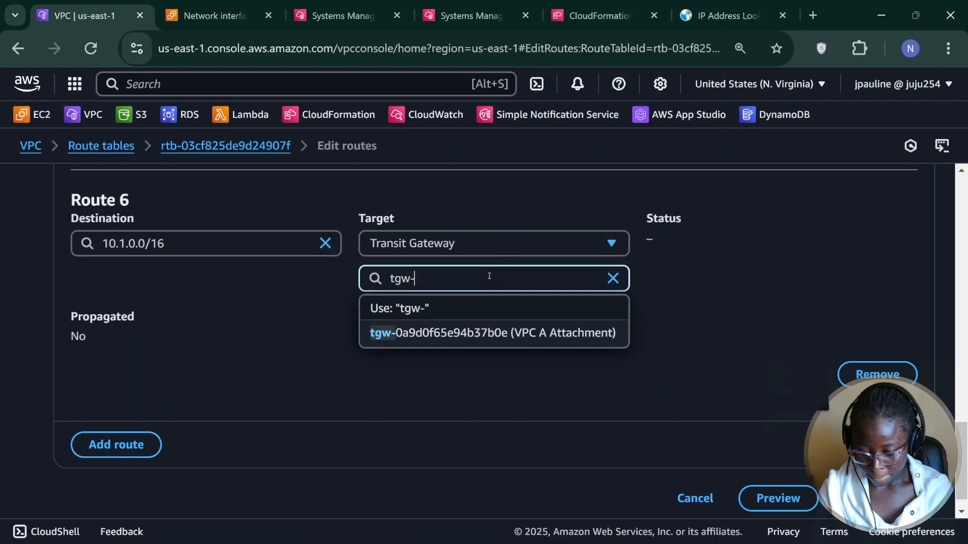
click(481, 333)
Remove the two peering connection routes from the VPC A Private Route Table and save the route changes.
scroll(470, 334, up, 10)
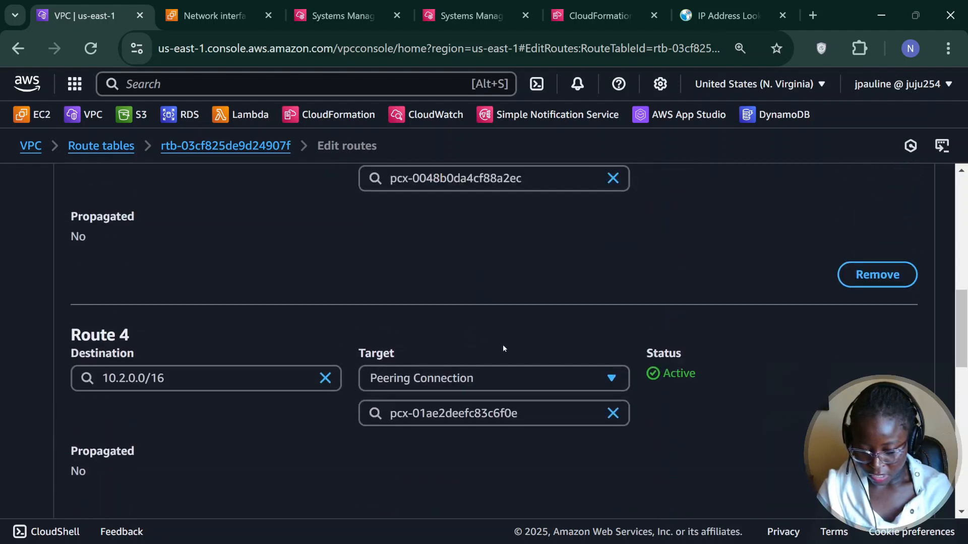
click(877, 509)
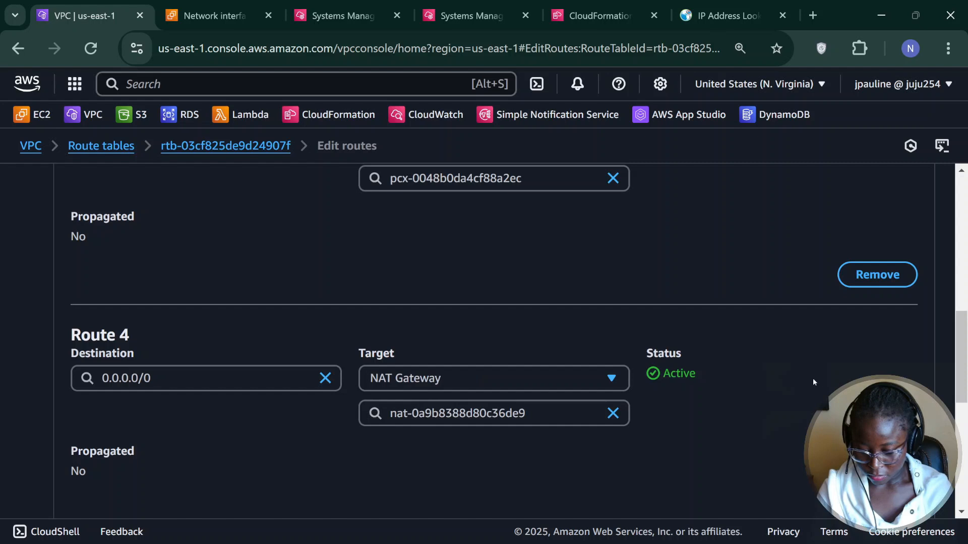
scroll(812, 382, up, 3)
click(877, 501)
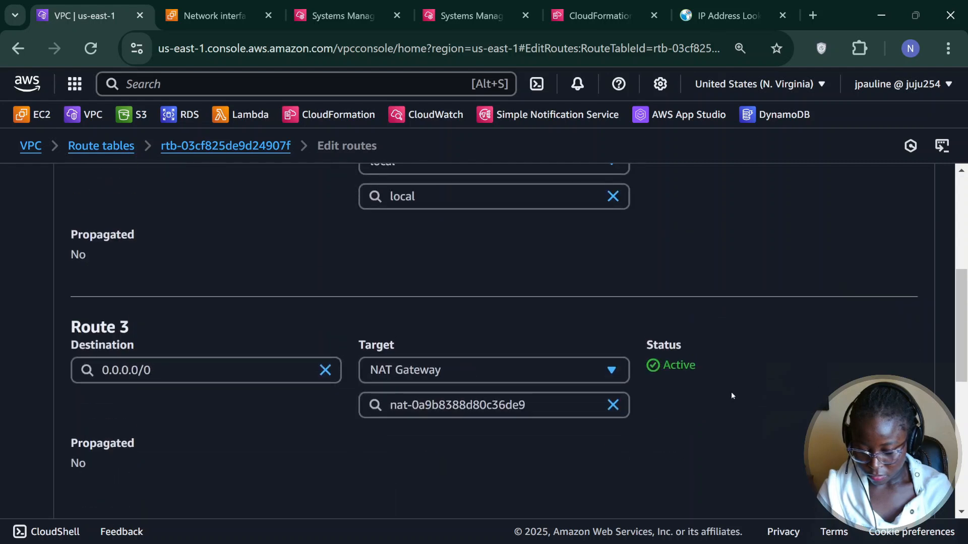
scroll(730, 392, down, 7)
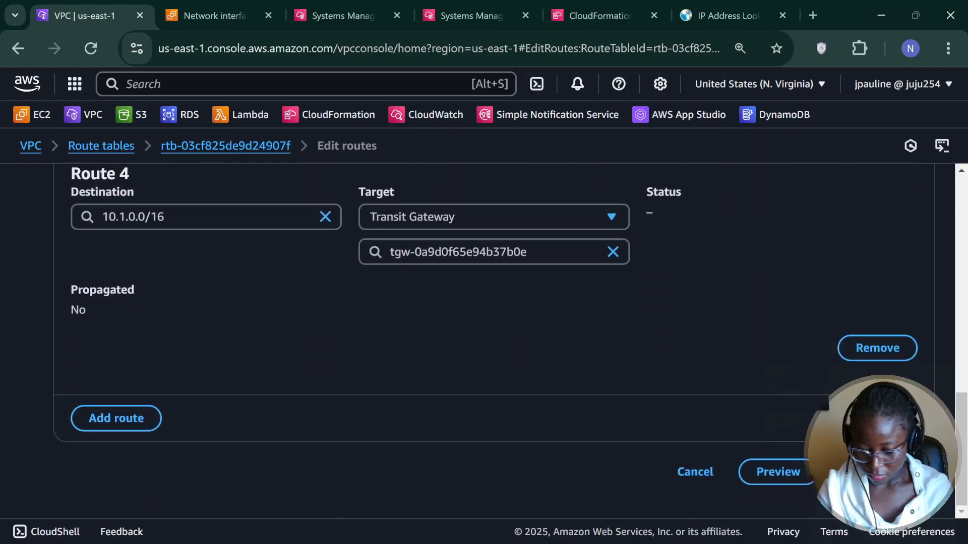
click(880, 473)
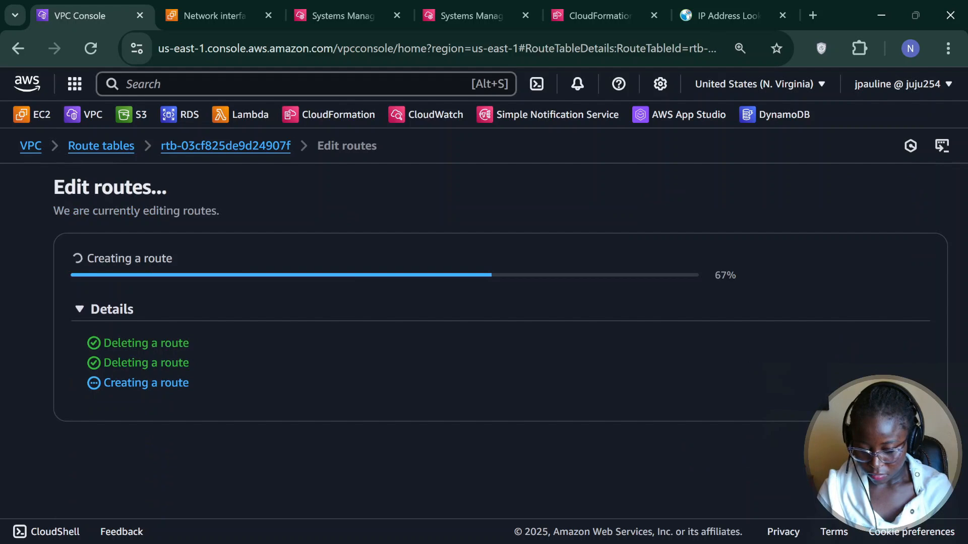
Reopen the VPC A Private Route Table's routes for editing and add a route with destination 10.2.0.0/16.
scroll(593, 265, down, 5)
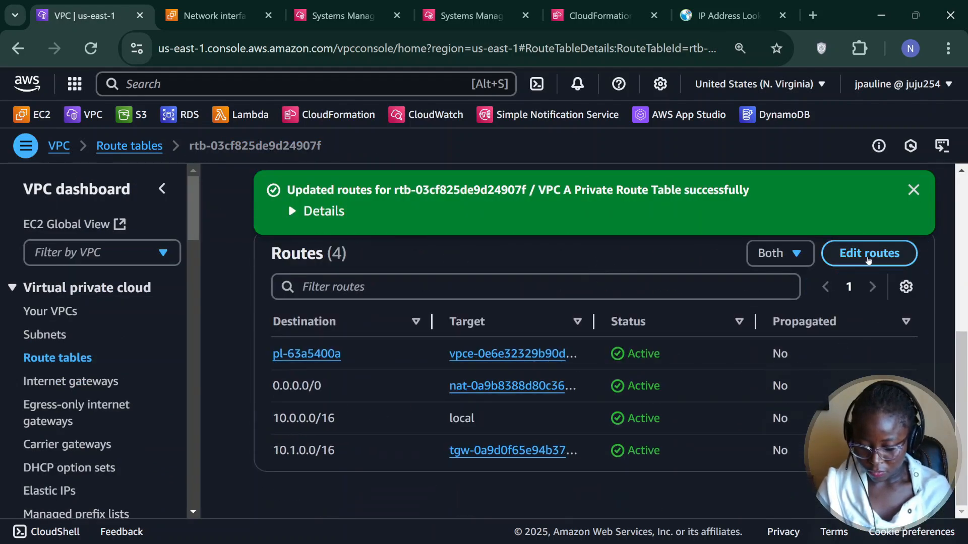
click(868, 254)
scroll(243, 343, down, 5)
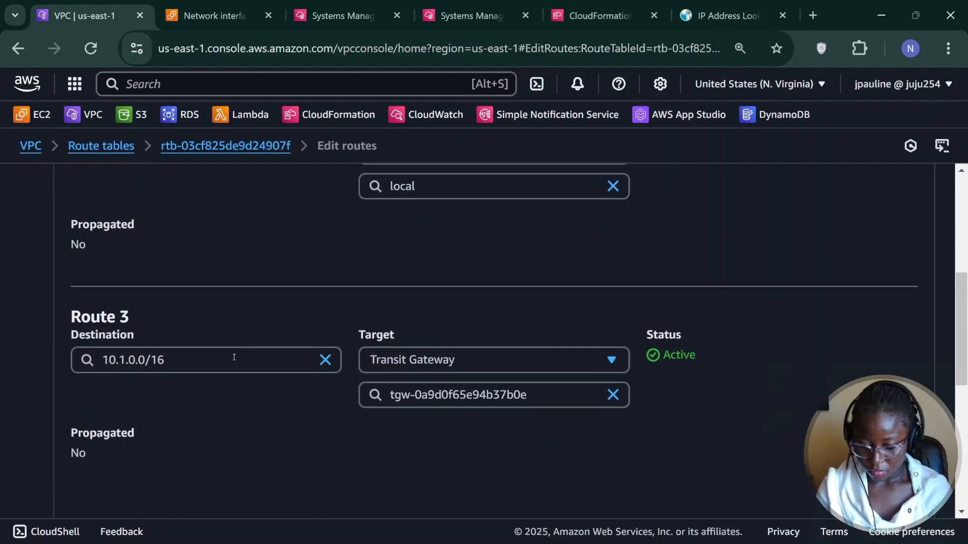
scroll(234, 357, down, 3)
scroll(240, 351, down, 3)
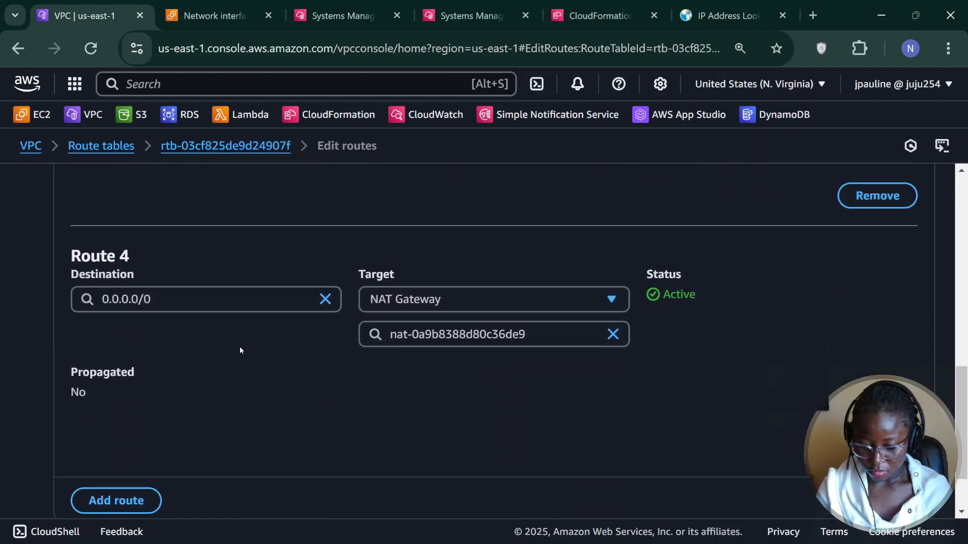
scroll(188, 426, down, 5)
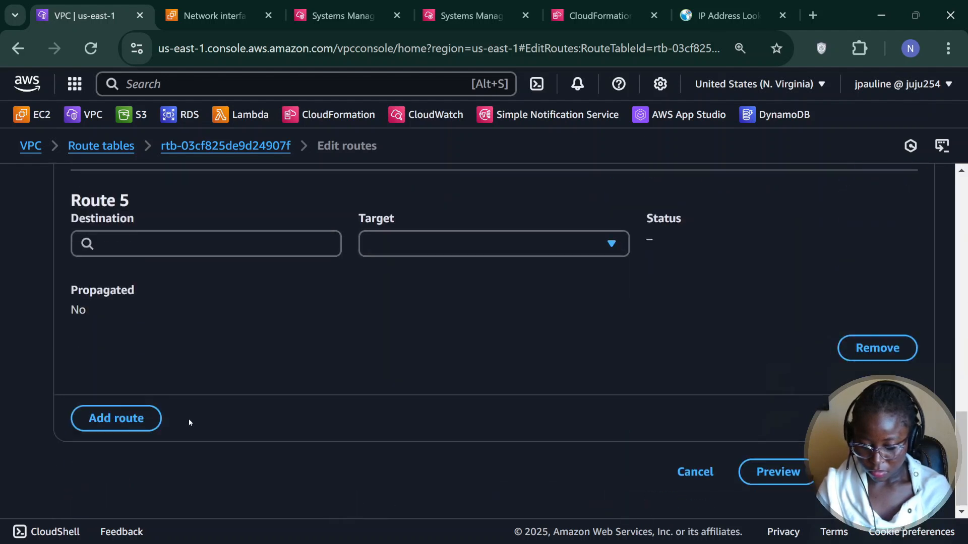
click(237, 244)
text(10.2.0.)
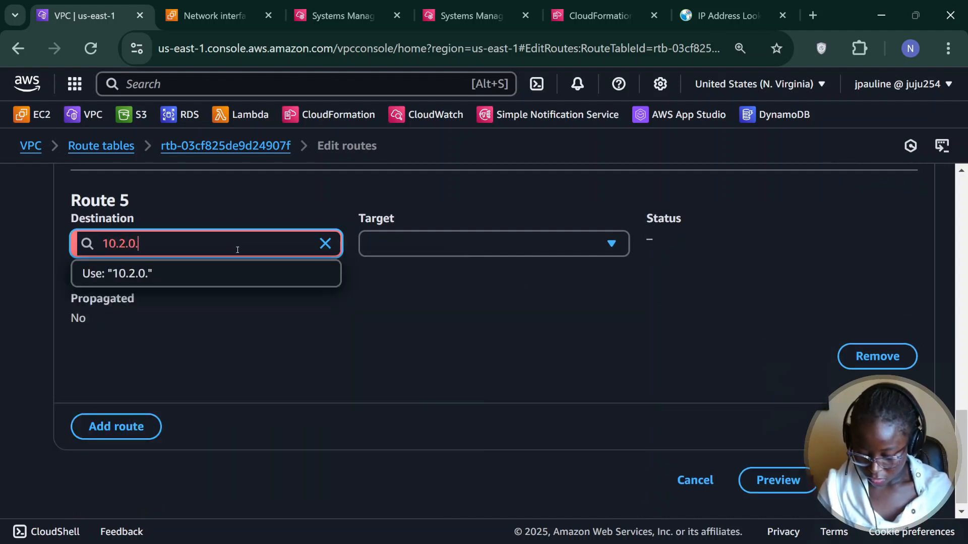
text(0/)
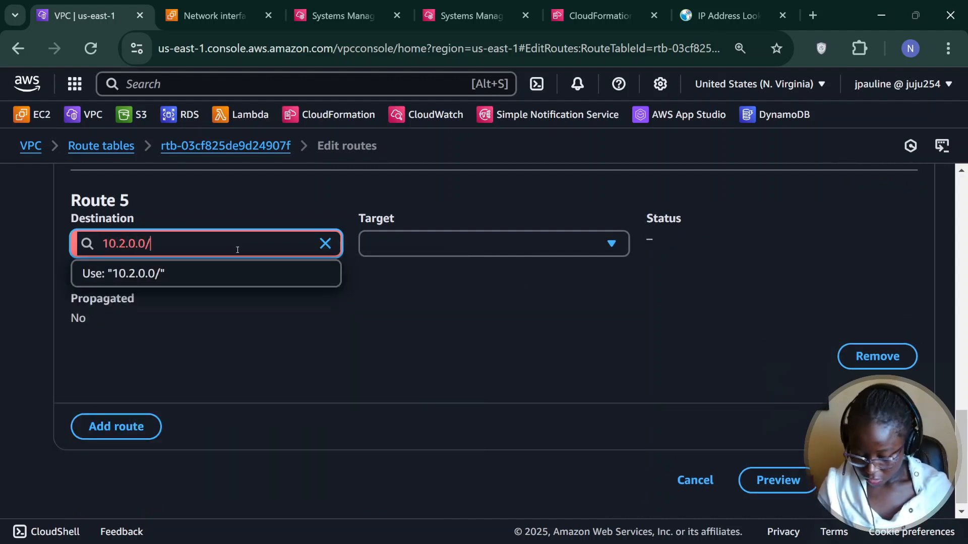
text(16)
Set the new 10.2.0.0/16 route's target to transit gateway tgw-0a9d0f65e94b37b0e and save the VPC A Private Route Table's routes.
click(376, 244)
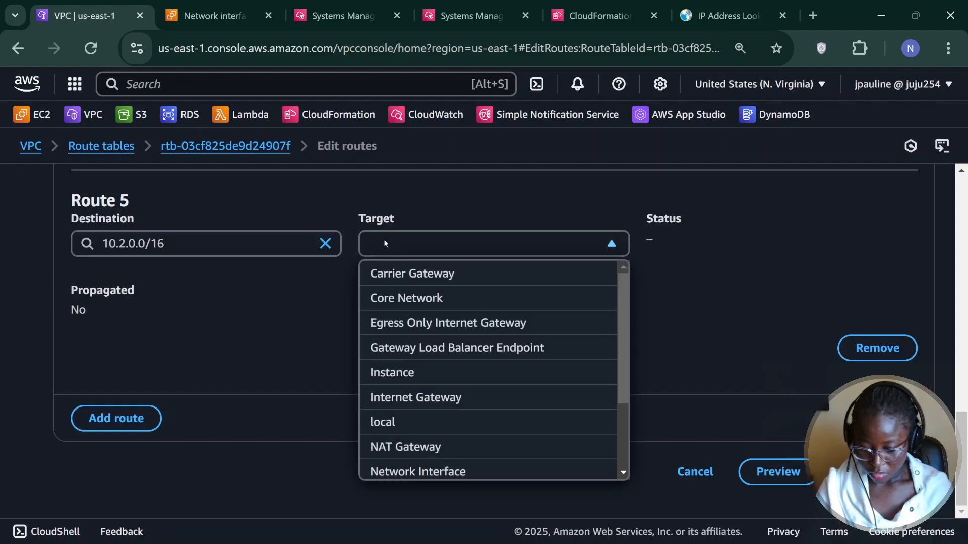
scroll(499, 388, down, 2)
click(440, 416)
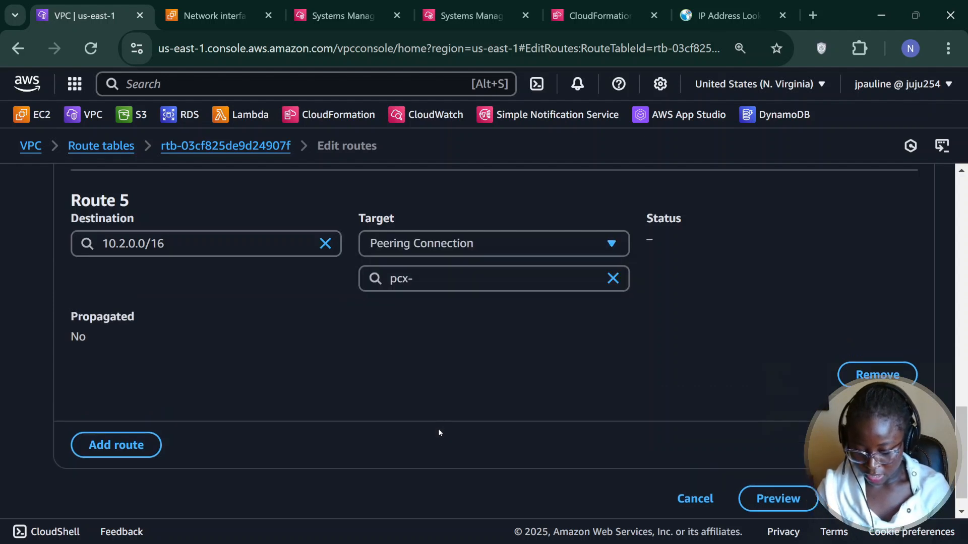
click(585, 249)
scroll(454, 428, down, 1)
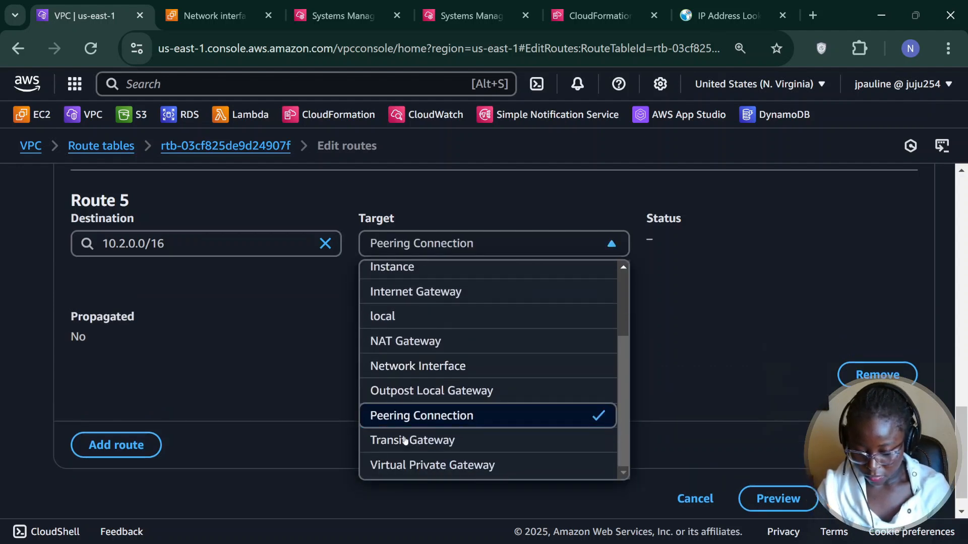
click(403, 440)
click(455, 275)
click(448, 330)
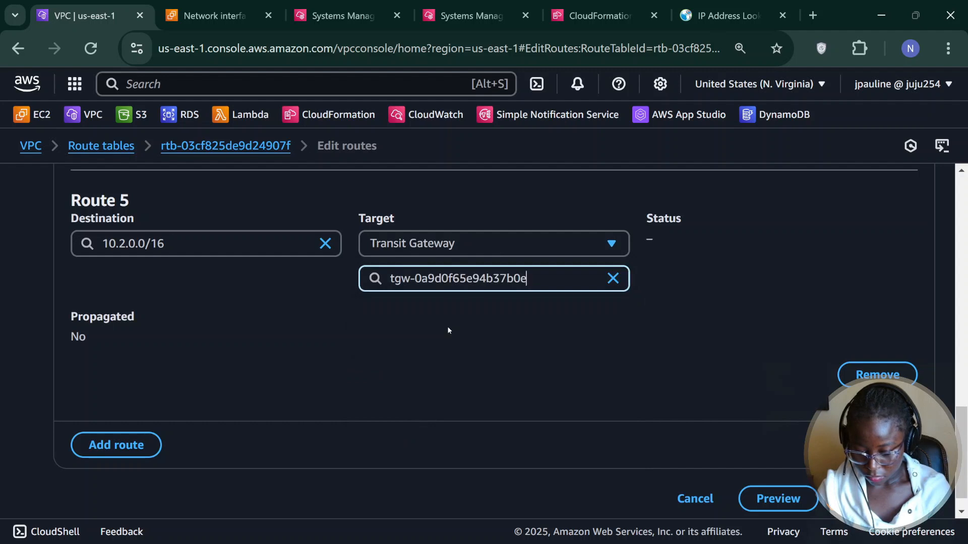
click(879, 499)
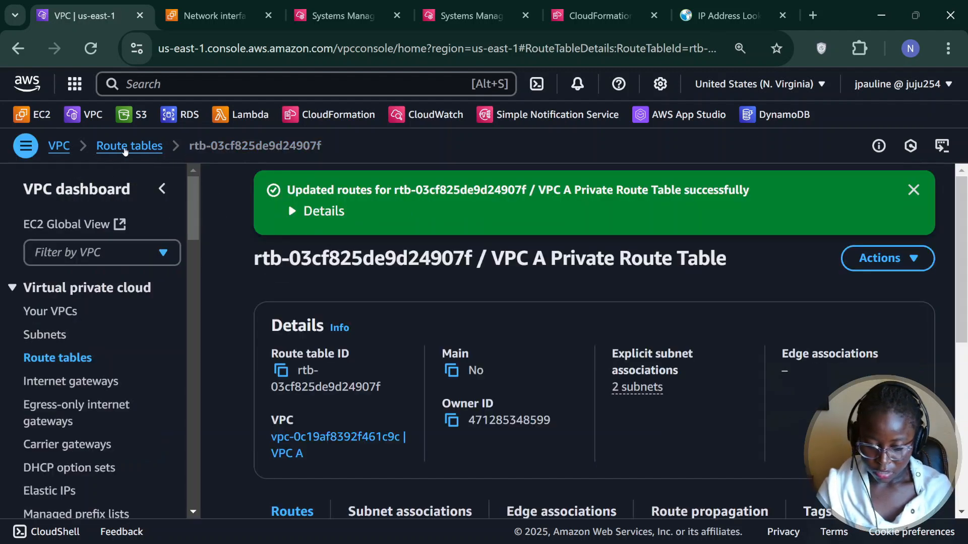
Return to the route tables list and open the VPC B Private Route Table's routes for editing.
click(125, 149)
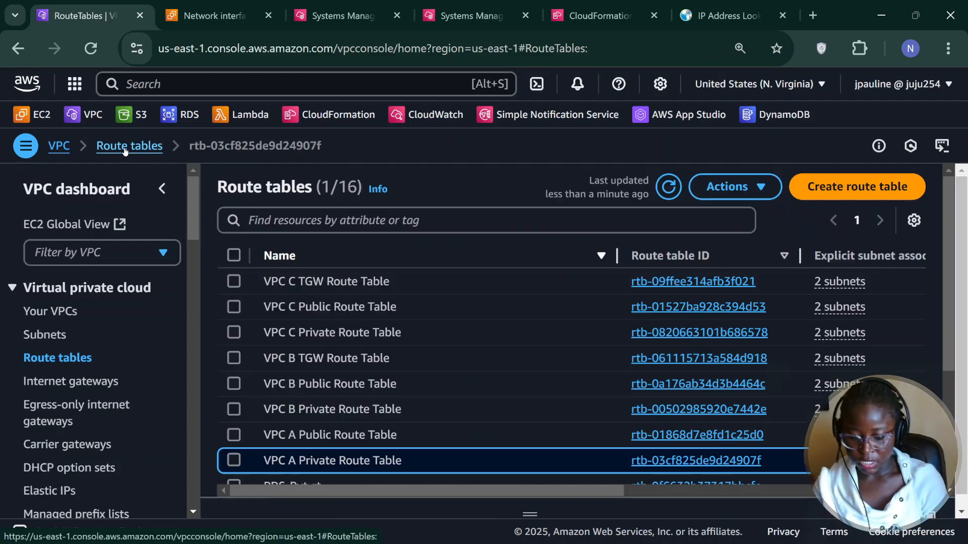
click(234, 459)
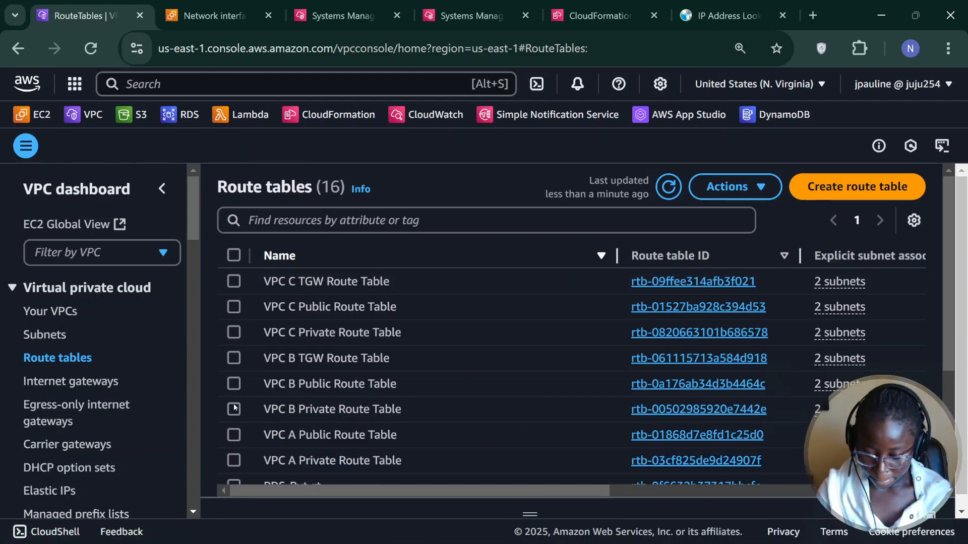
click(234, 409)
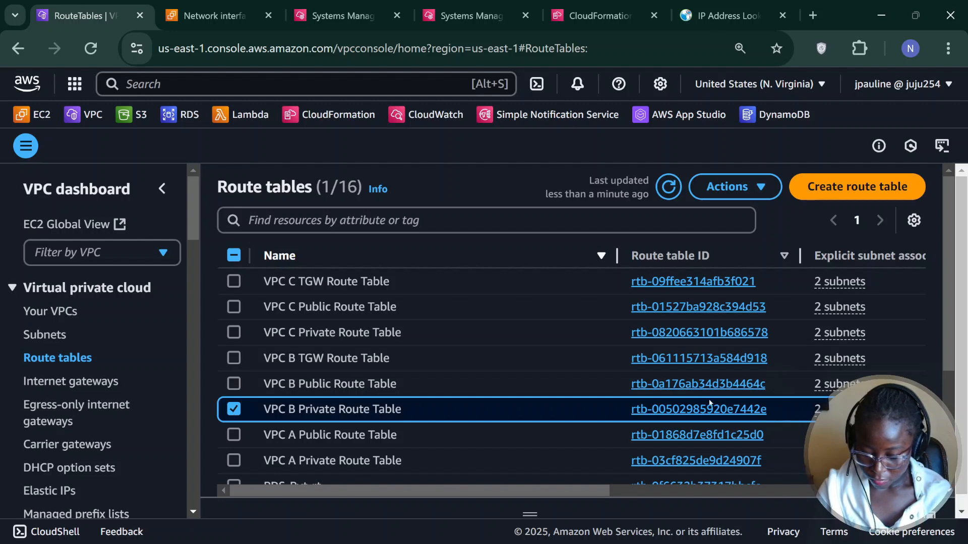
click(694, 409)
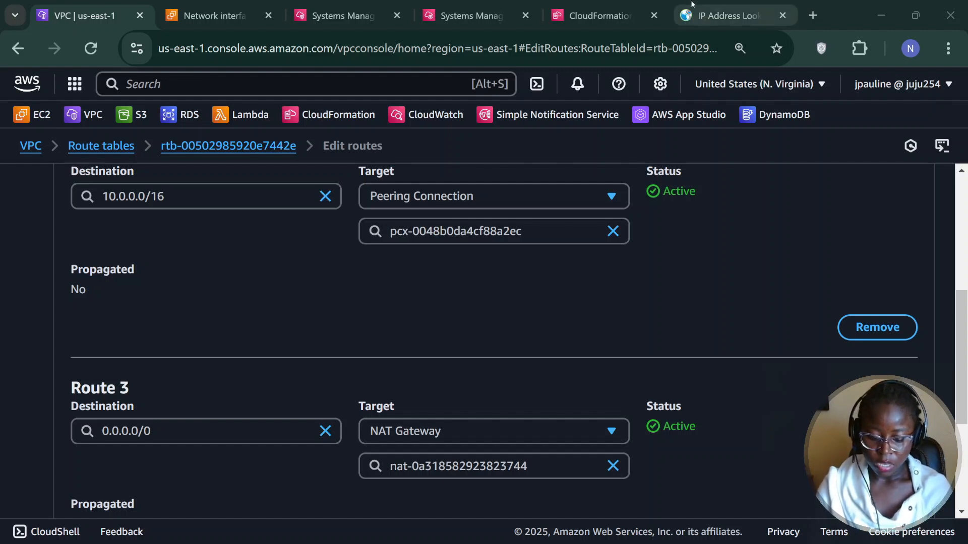
Add a new route with destination 10.0.0.0/8 to the VPC B Private Route Table.
scroll(174, 241, down, 4)
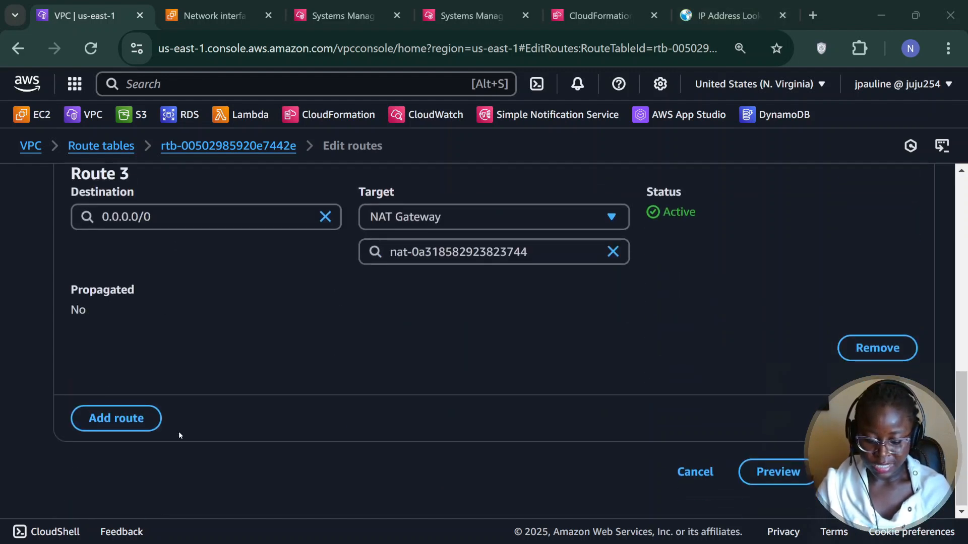
click(126, 421)
scroll(183, 400, down, 1)
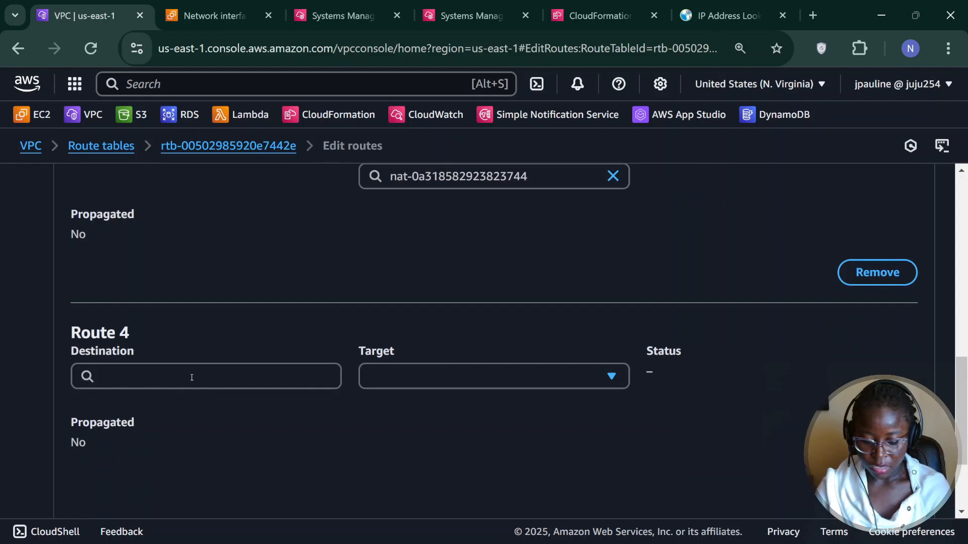
click(191, 378)
text(10.0)
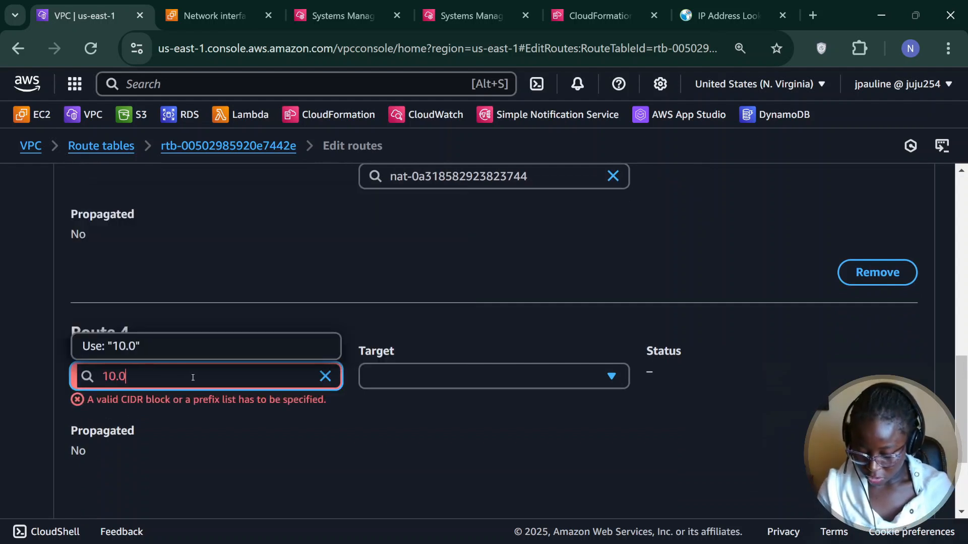
text(.0.0/)
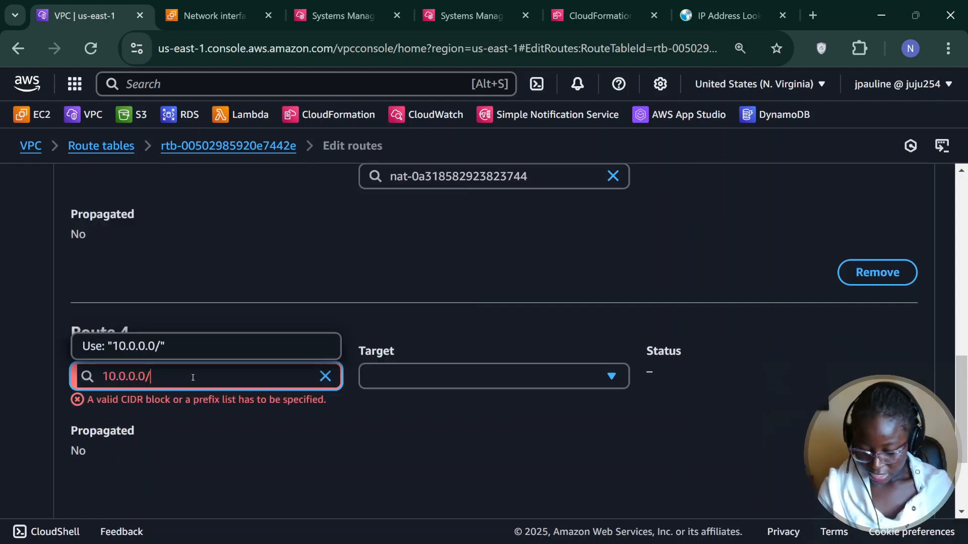
text(8)
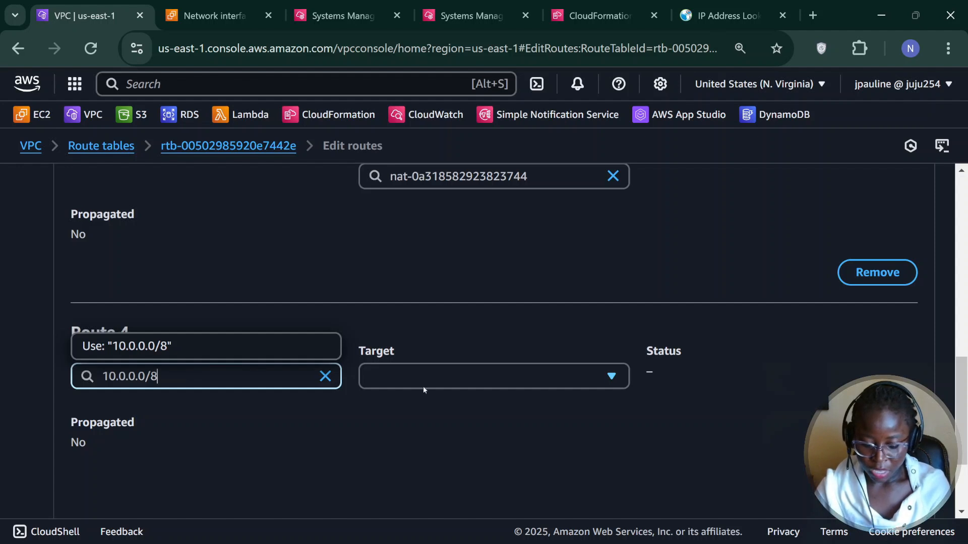
Set the new 10.0.0.0/8 route's target to the transit gateway tgw-0a9d0f65e94b37b0e, labelled VPC B Attachment.
click(437, 379)
drag(626, 253, 625, 310)
click(506, 326)
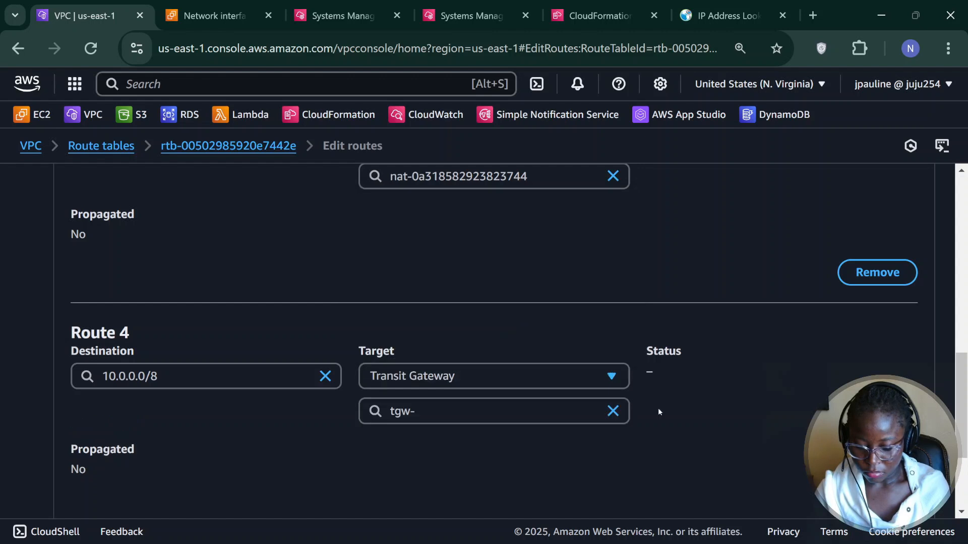
click(450, 400)
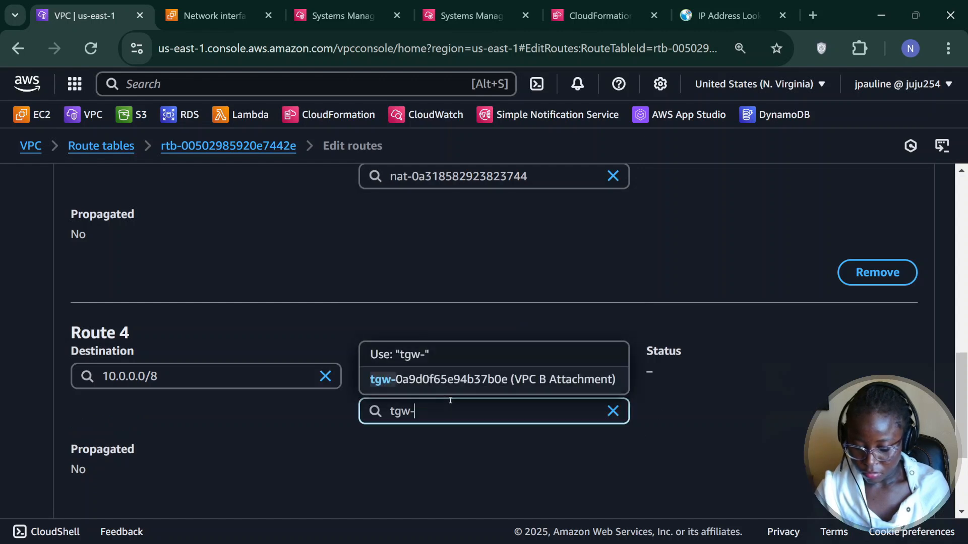
click(515, 378)
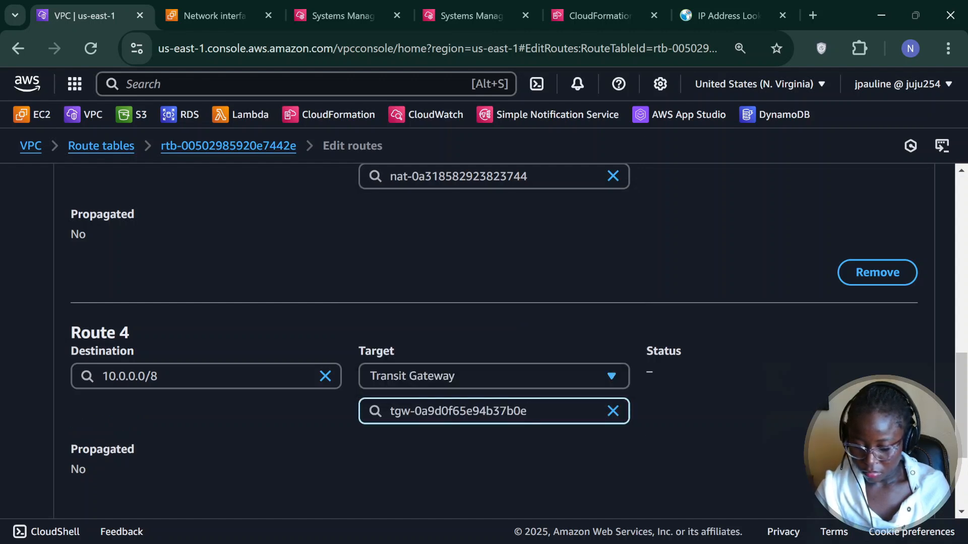
scroll(504, 341, down, 2)
scroll(504, 341, up, 1)
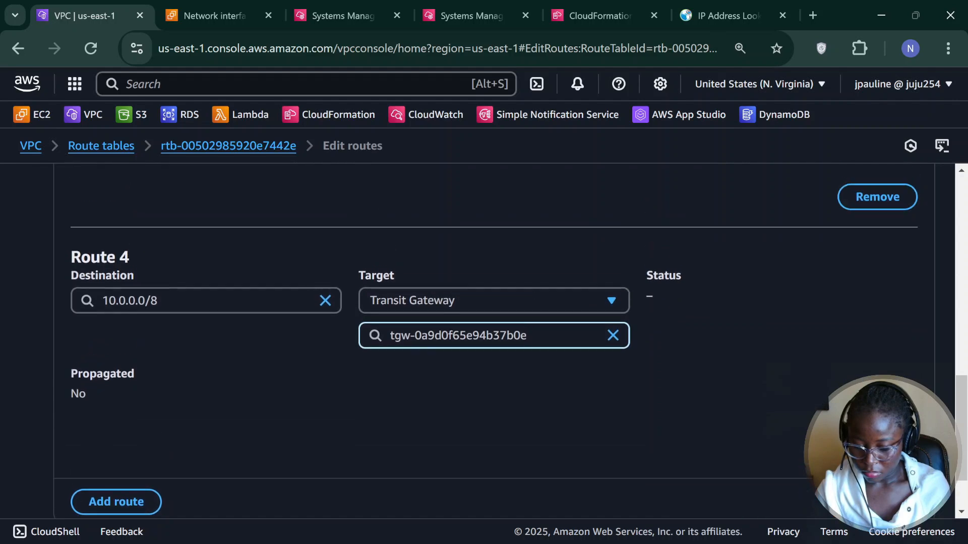
Save the edited routes of the VPC B Private Route Table.
scroll(877, 476, down, 1)
click(877, 480)
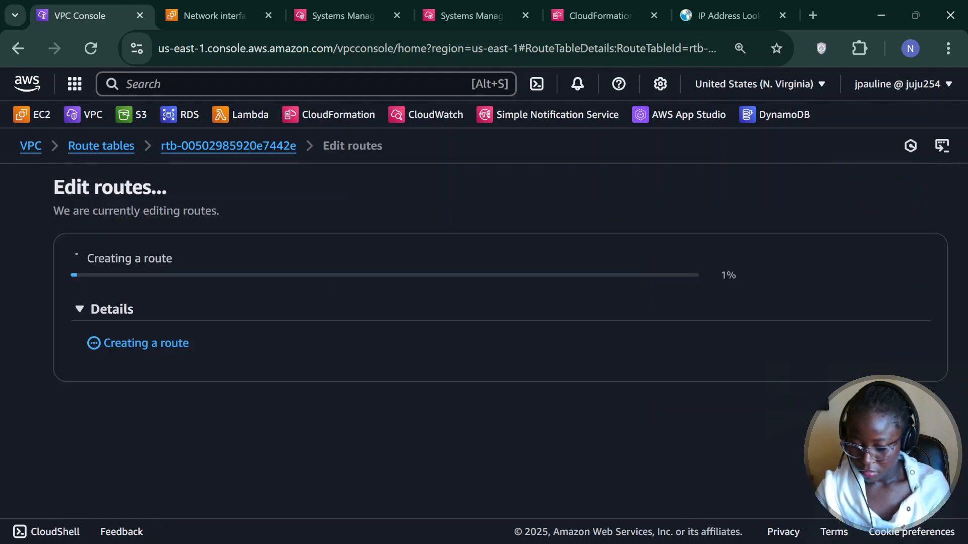
scroll(704, 413, down, 4)
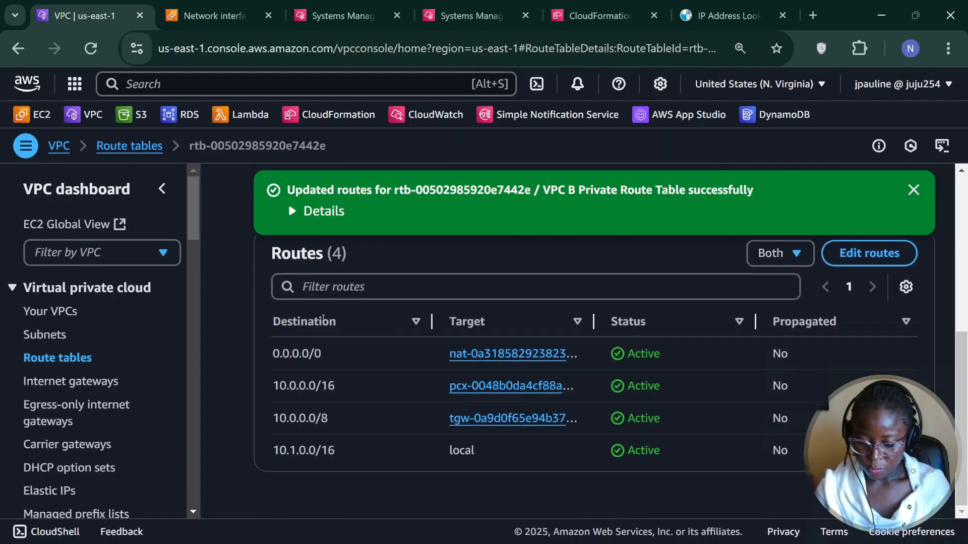
Return to the route tables list and open the routes of the VPC C Private Route Table.
click(128, 147)
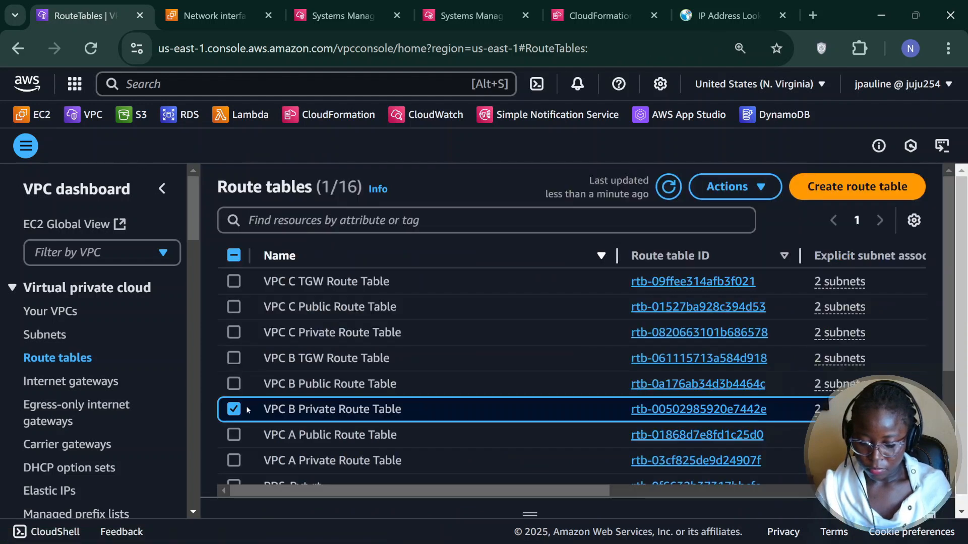
click(233, 414)
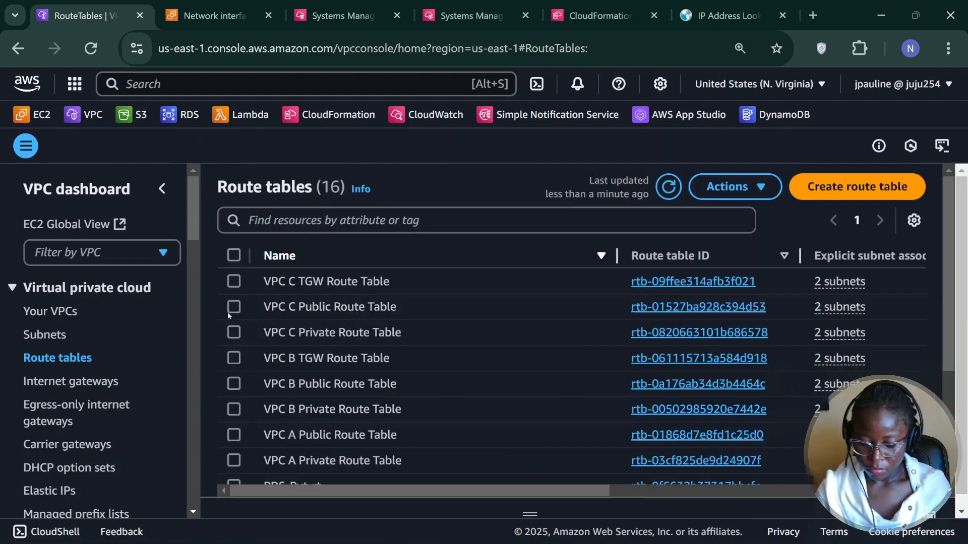
click(231, 309)
click(233, 332)
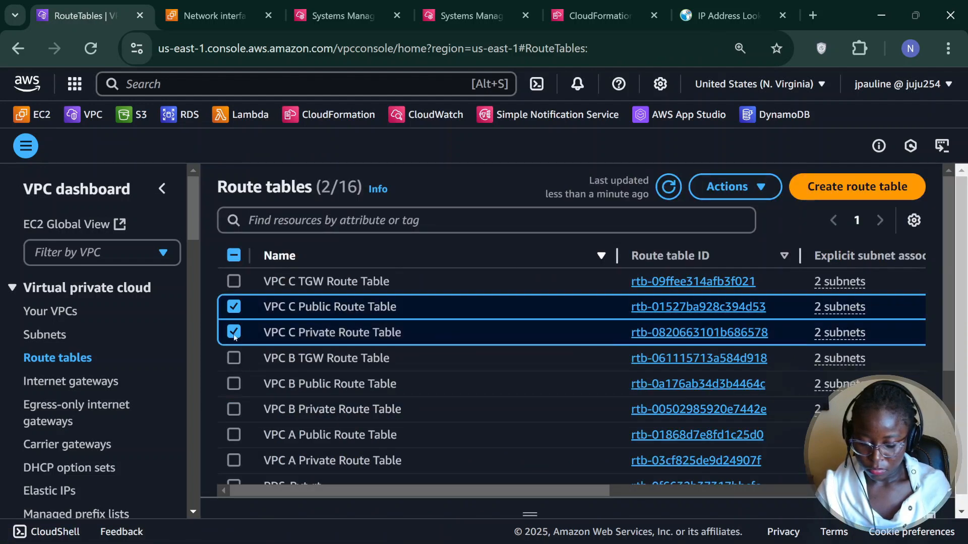
click(672, 334)
scroll(670, 331, down, 3)
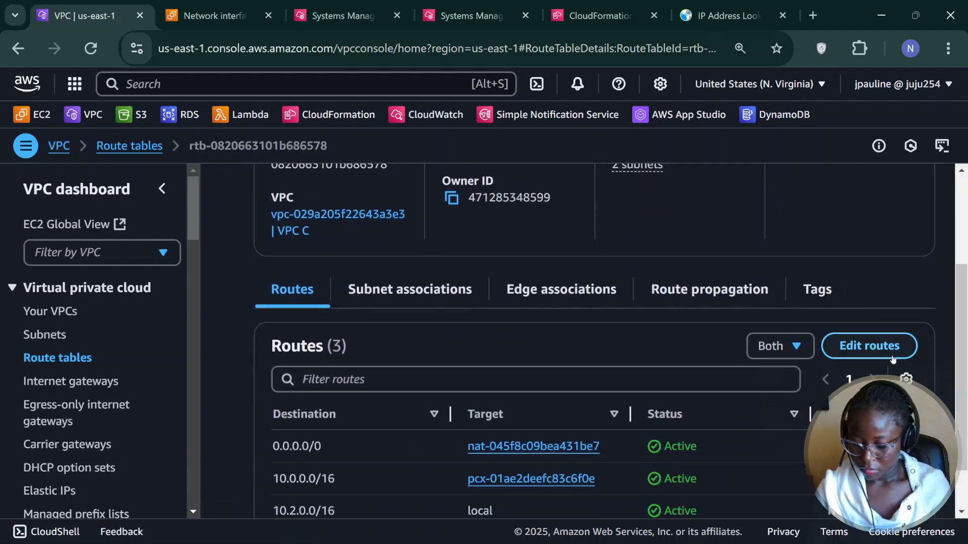
Edit the VPC C Private Route Table's routes and remove the 10.0.0.0/16 peering connection route.
click(890, 348)
scroll(882, 358, down, 5)
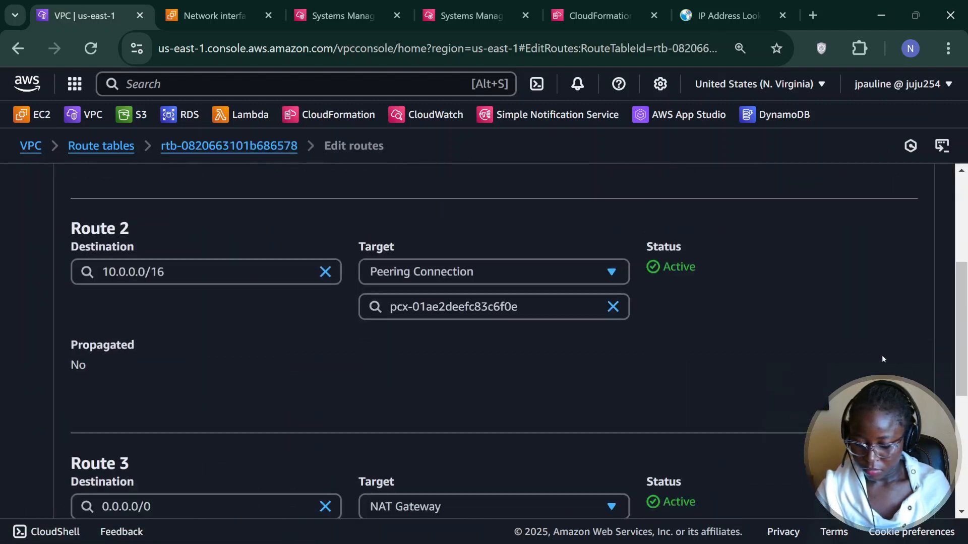
scroll(881, 358, down, 2)
click(866, 325)
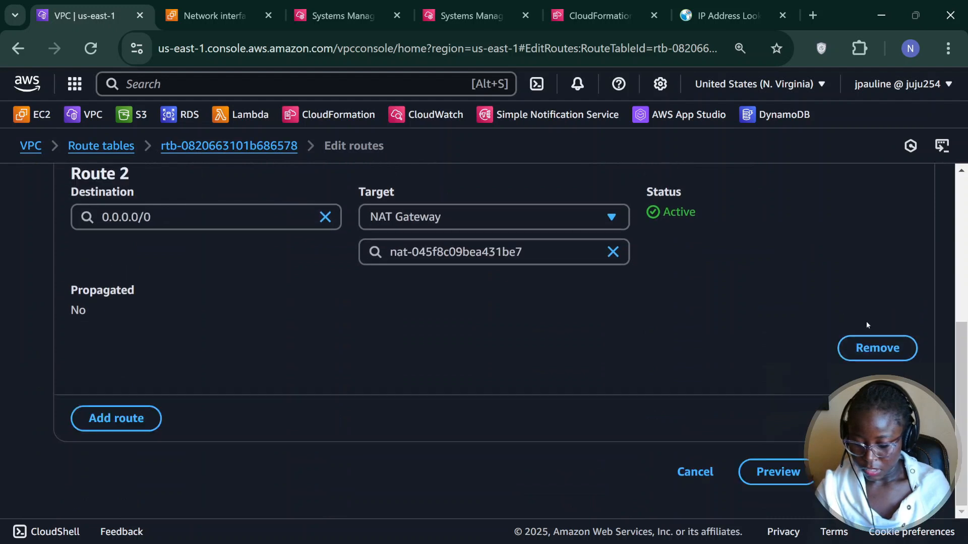
Add a route for 10.0.0.0/8 targeting the transit gateway tgw-0a9d0f65e94b37b0e and save the VPC C private routes.
click(115, 413)
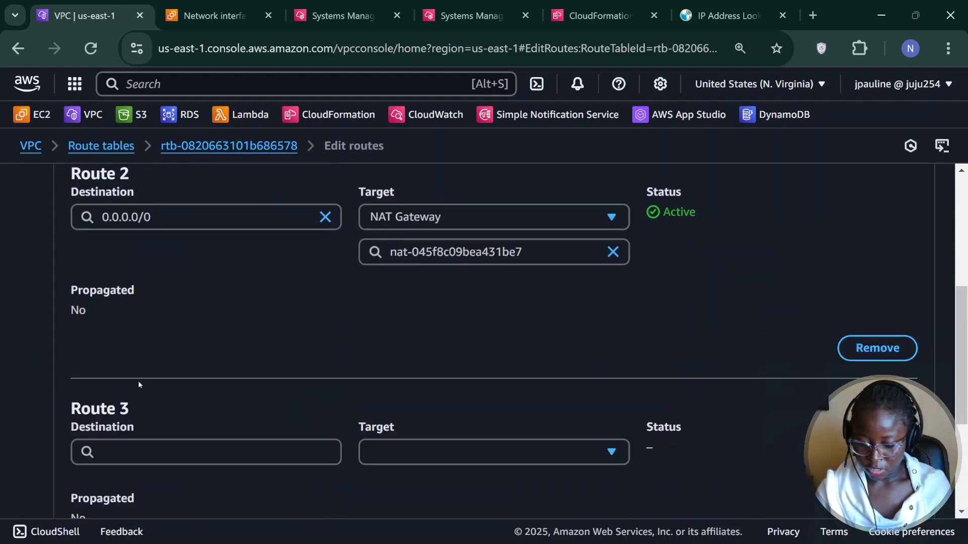
scroll(179, 328, down, 4)
click(200, 244)
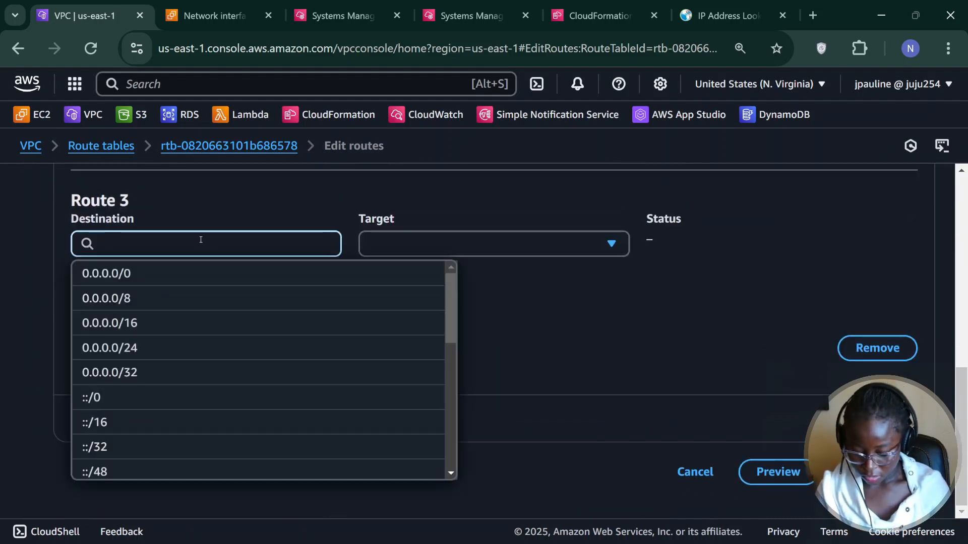
text(10.0.0.0/8)
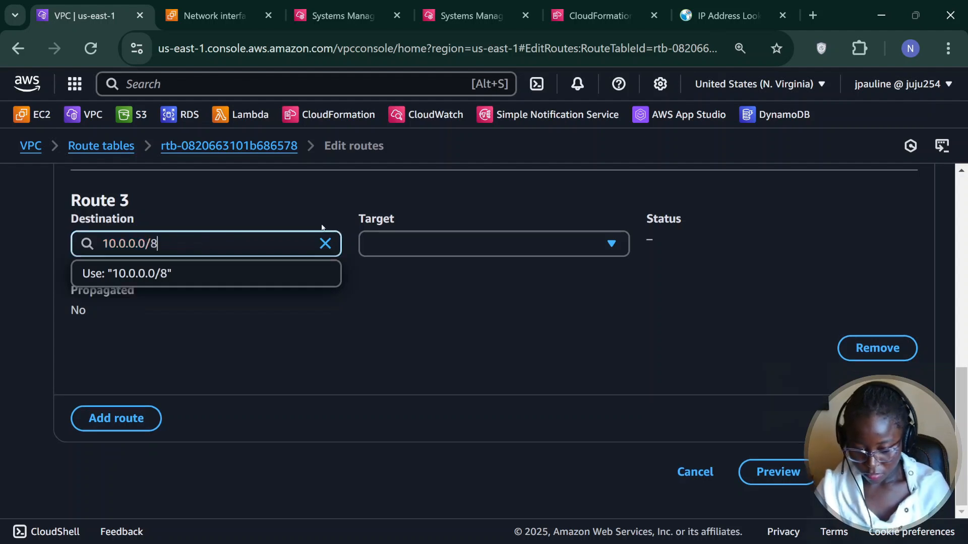
click(422, 244)
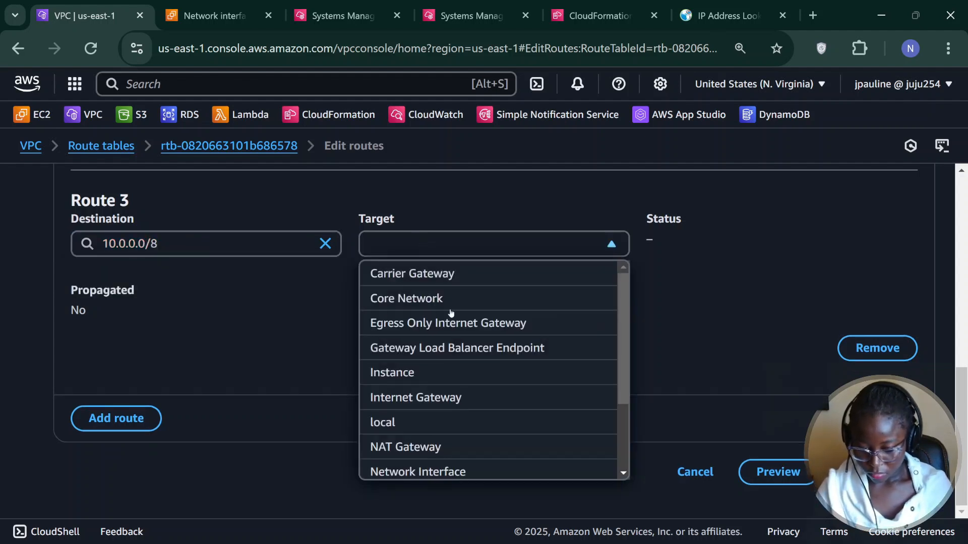
scroll(626, 353, down, 3)
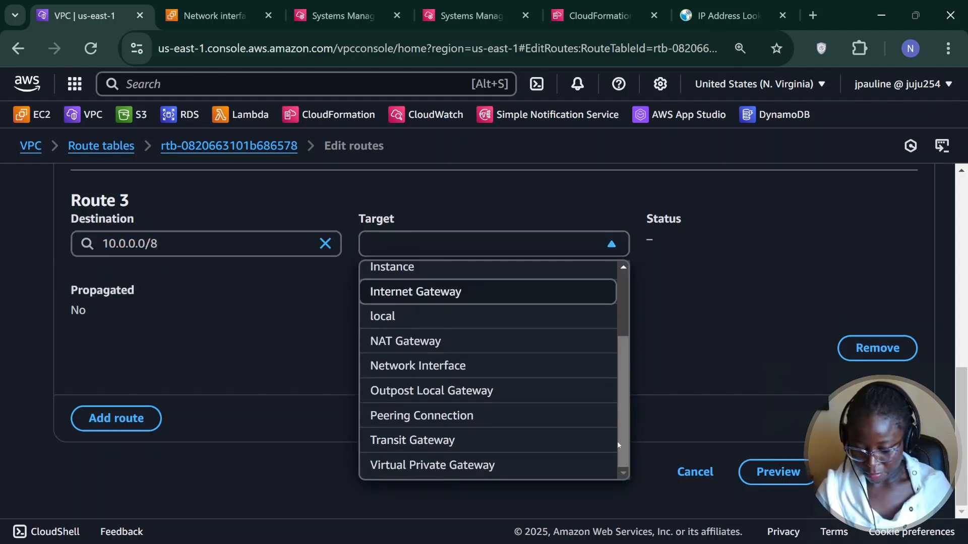
click(443, 441)
click(487, 332)
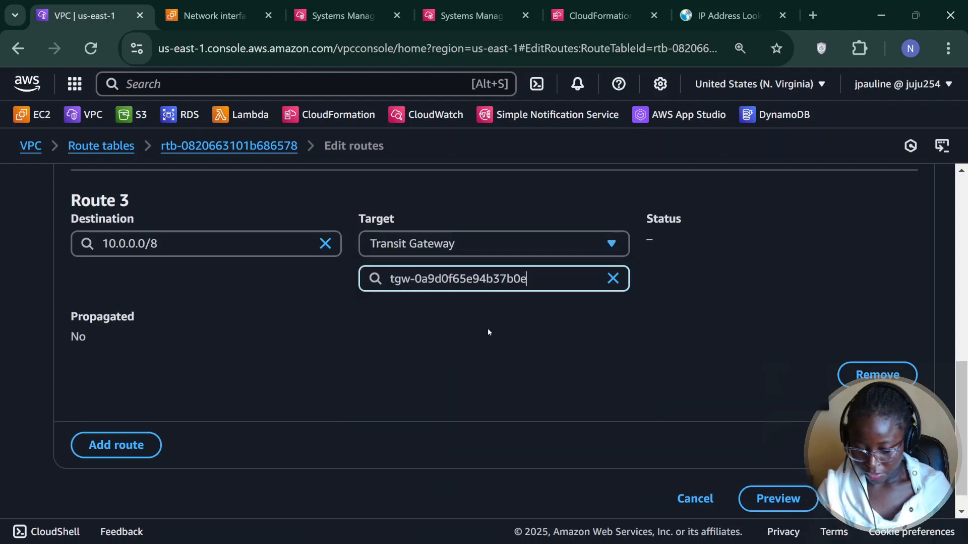
click(880, 499)
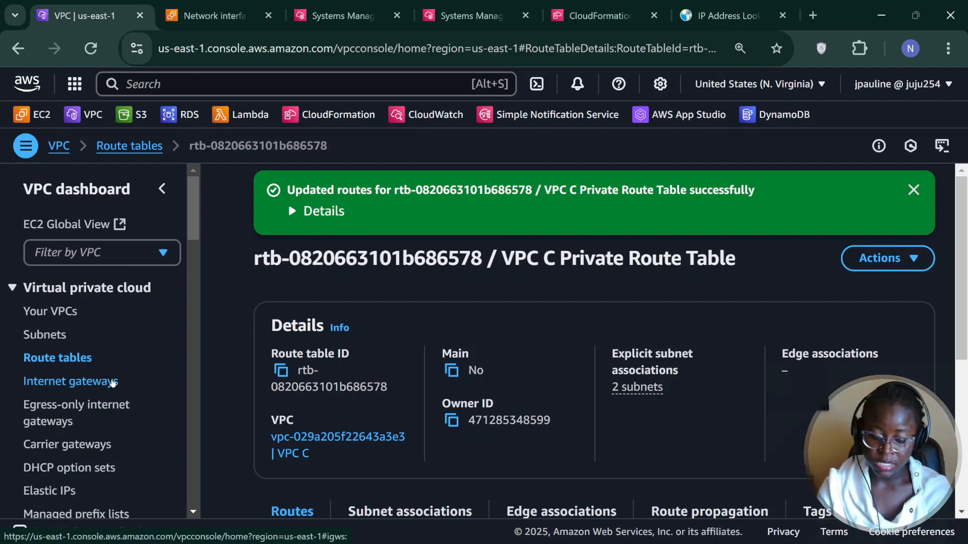
Check whether the existing Session Manager terminal session is still usable.
scroll(101, 353, down, 8)
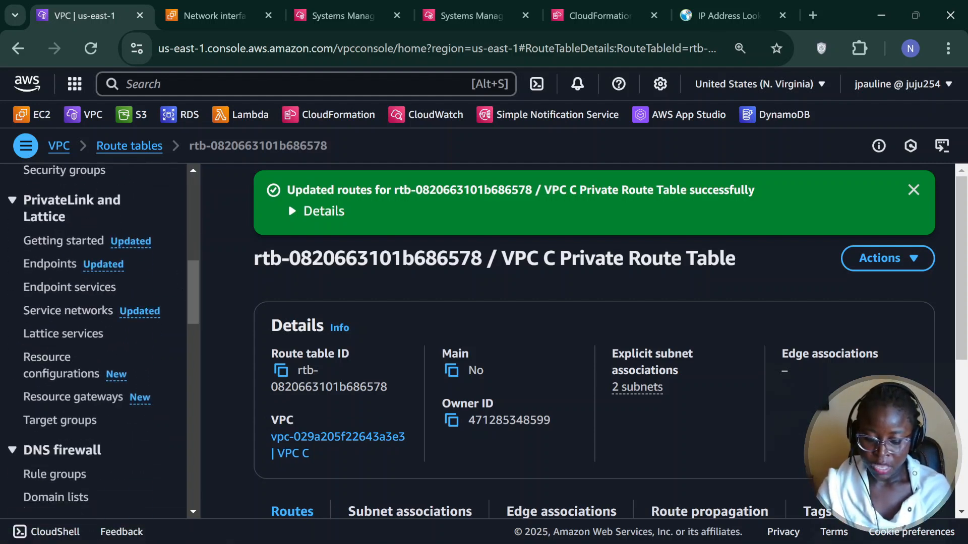
key(alt+Tab)
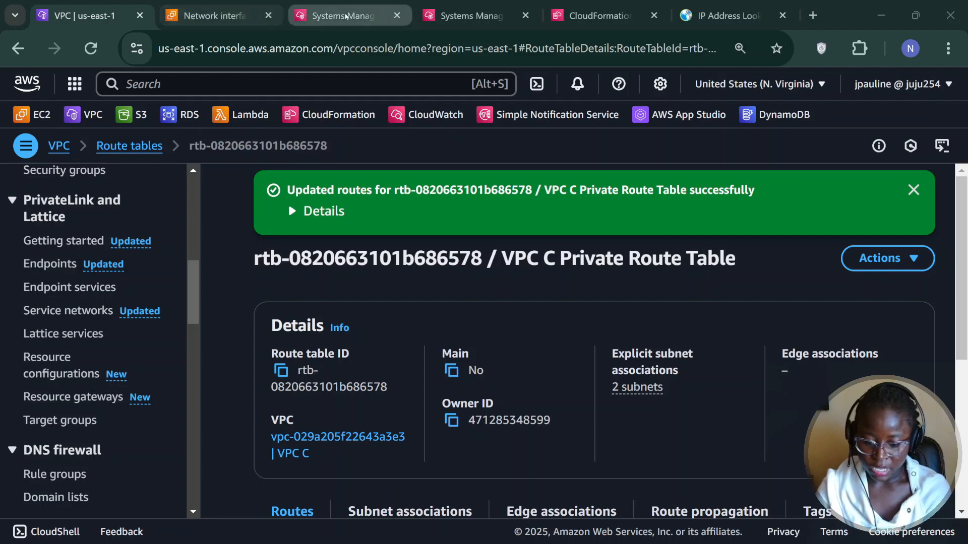
click(346, 17)
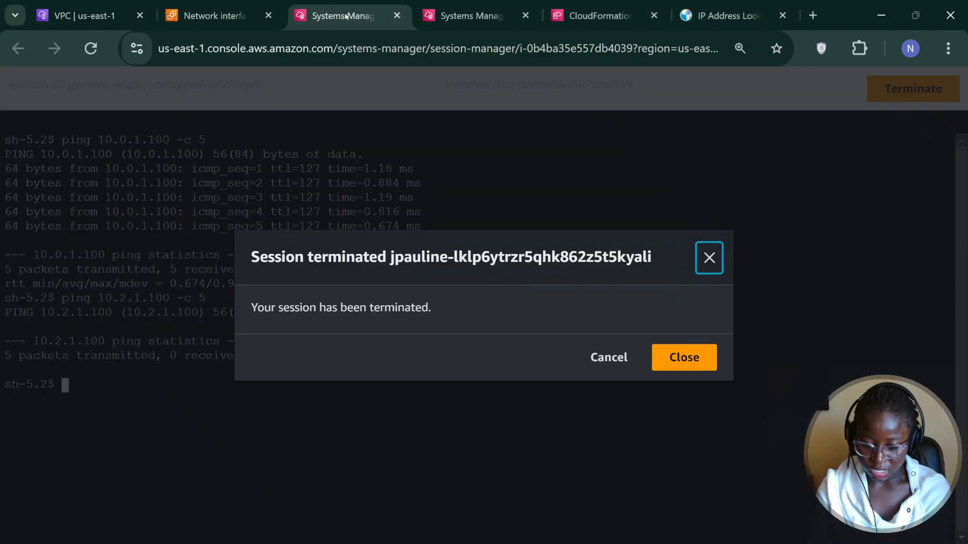
click(81, 17)
click(343, 16)
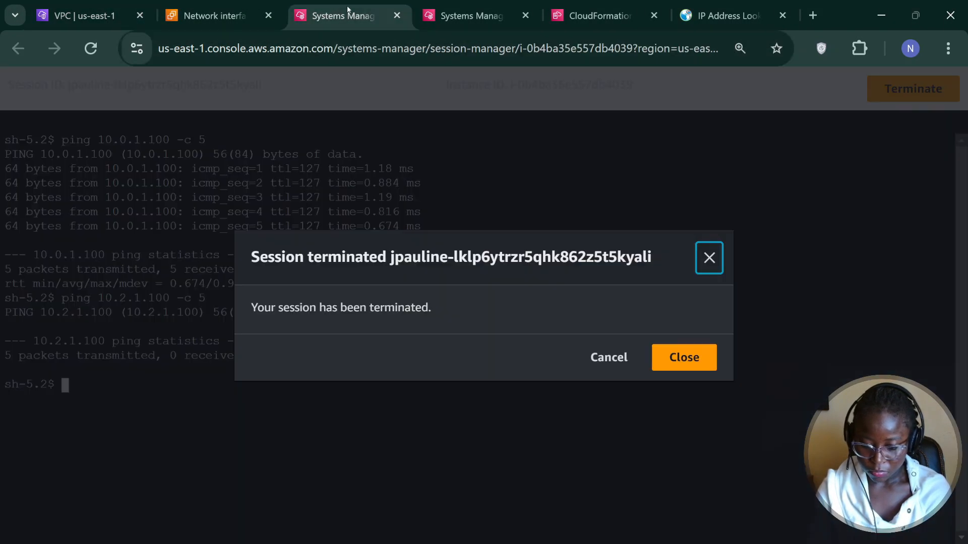
Open the EC2 instances list and start a Session Manager session on the VPC C Private AZ1 Server.
click(212, 15)
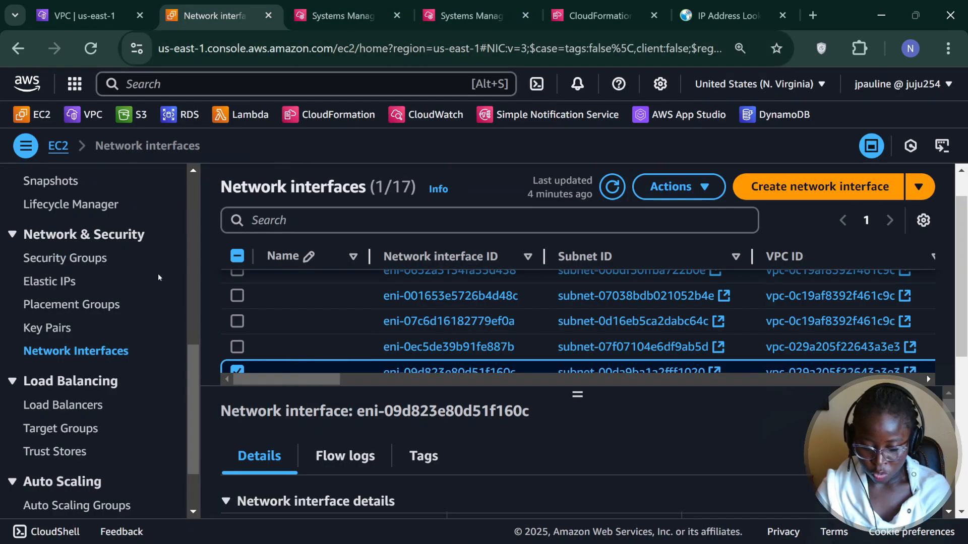
drag(194, 383, 194, 212)
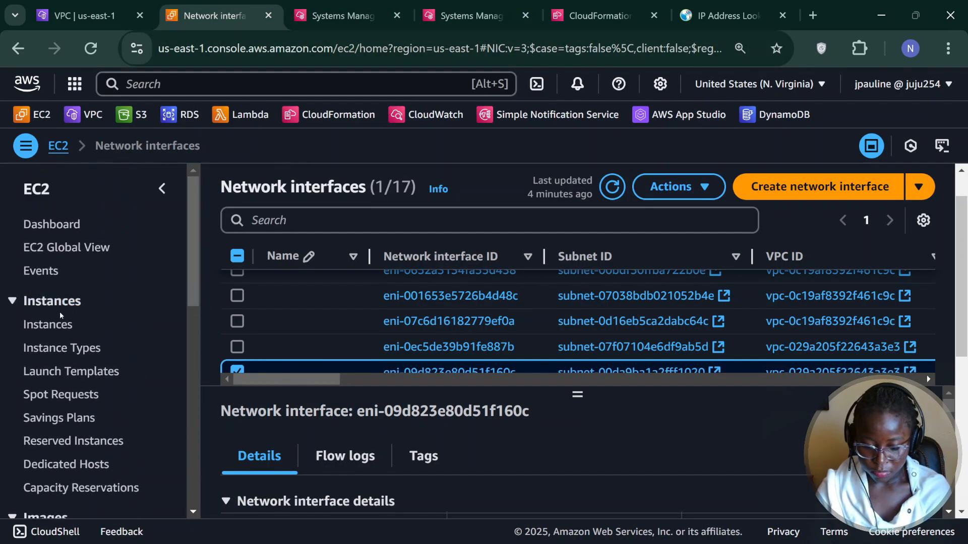
click(55, 326)
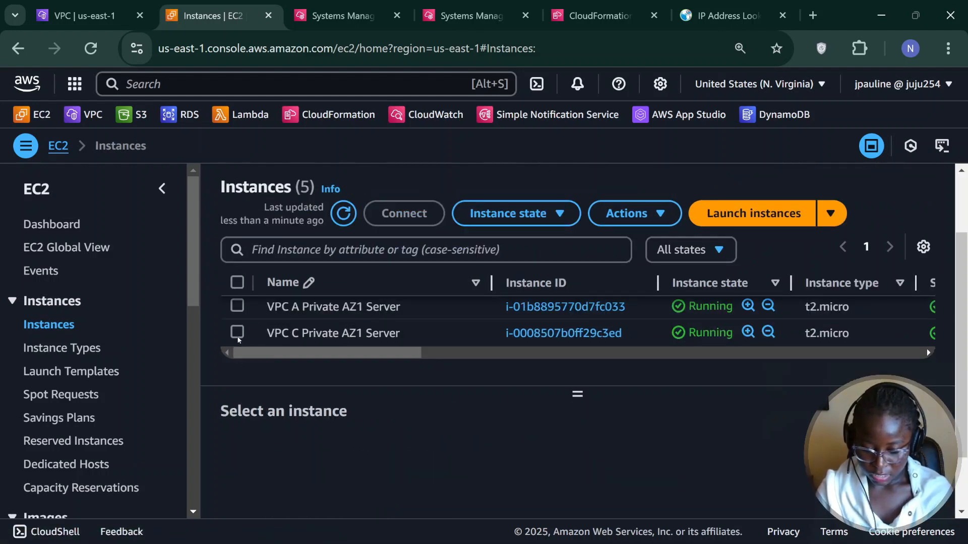
click(237, 333)
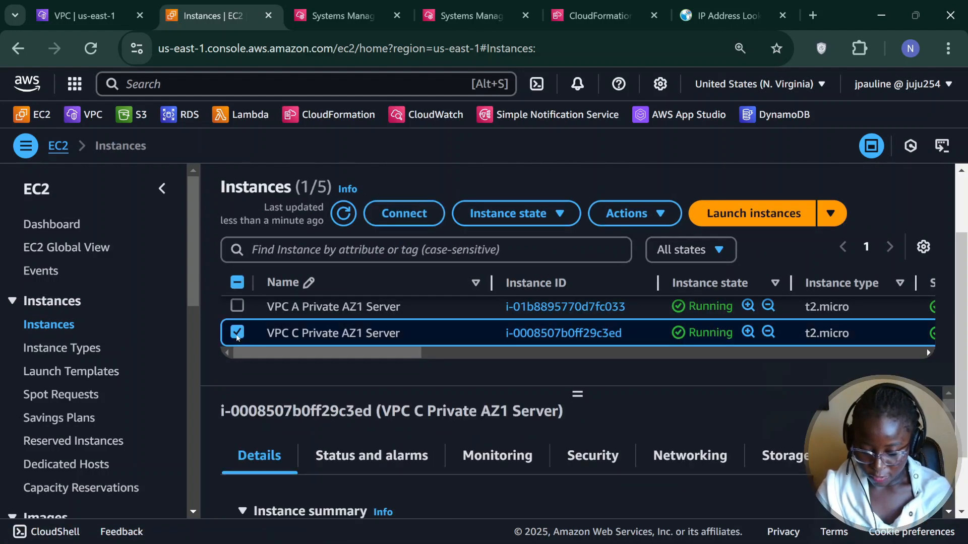
click(389, 214)
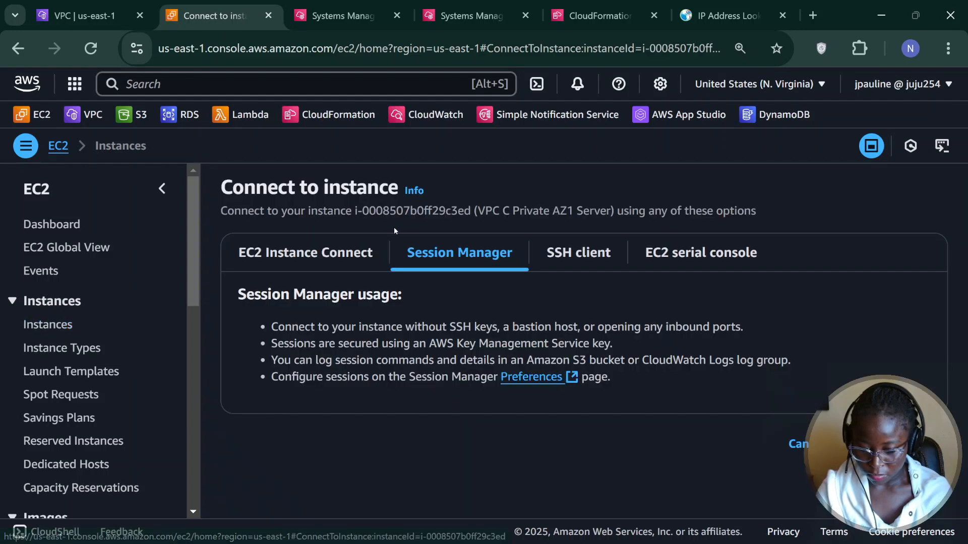
click(908, 443)
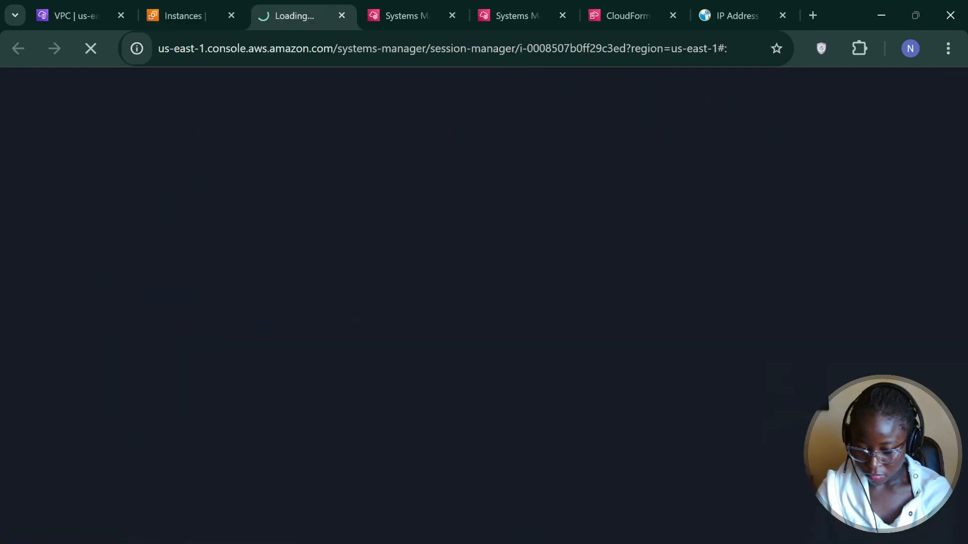
Return to the instances list and try to open a connection to the VPC B Private AZ1 Server.
click(183, 15)
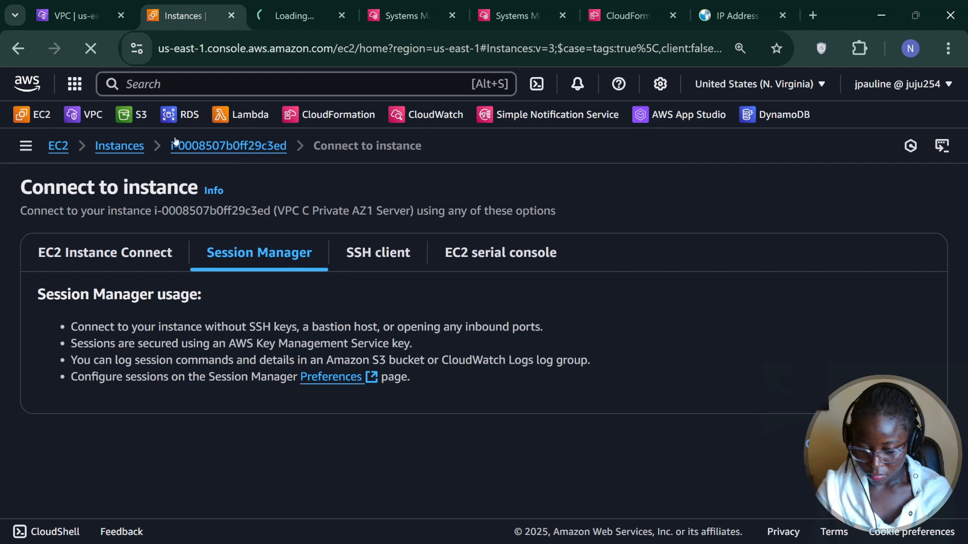
click(128, 147)
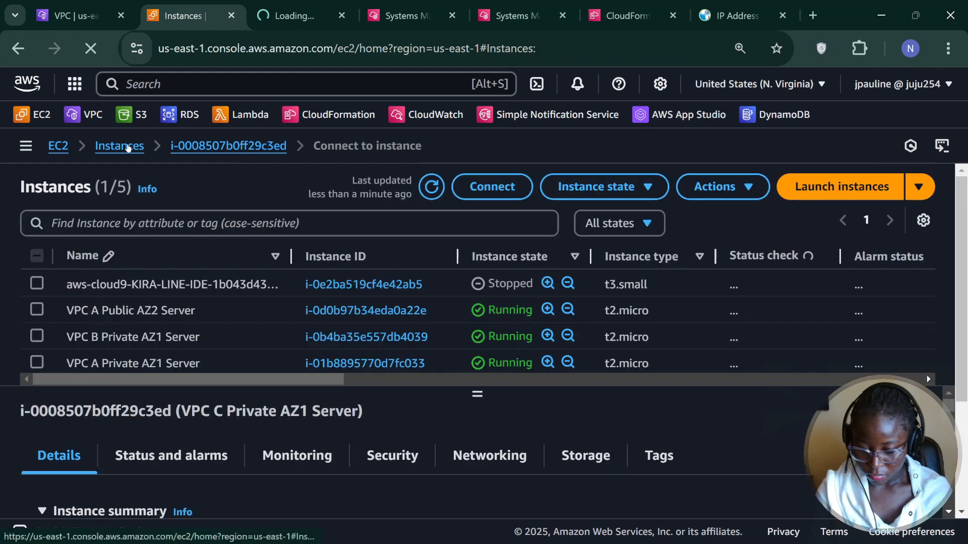
click(38, 336)
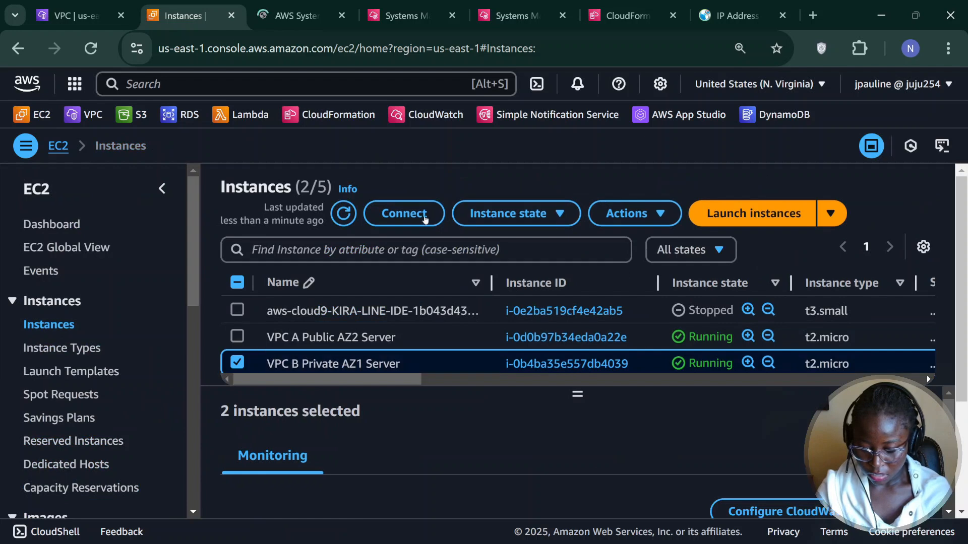
click(402, 213)
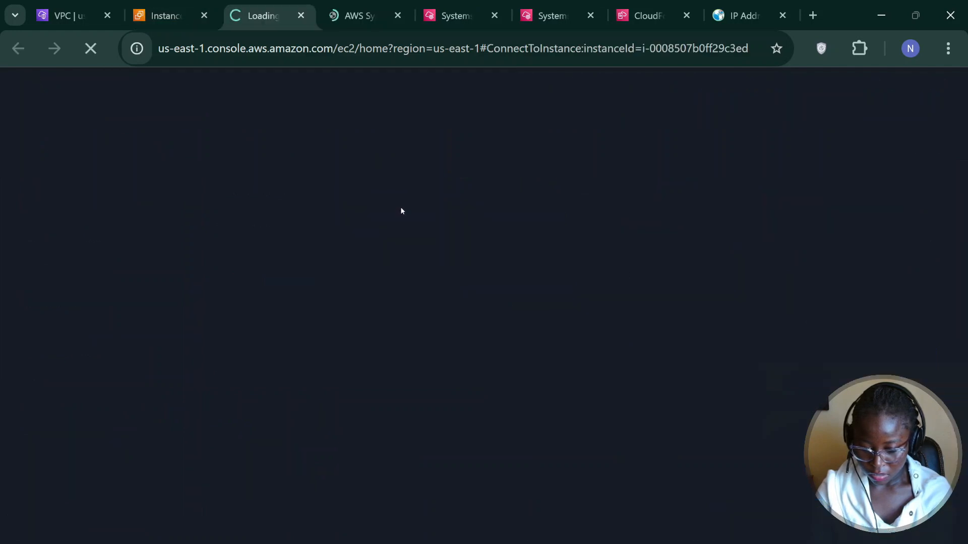
Close the two old Systems Manager session tabs and switch to the new EC2 connection page.
click(459, 23)
key(ctrl+w)
key(ctrl+w)
click(282, 21)
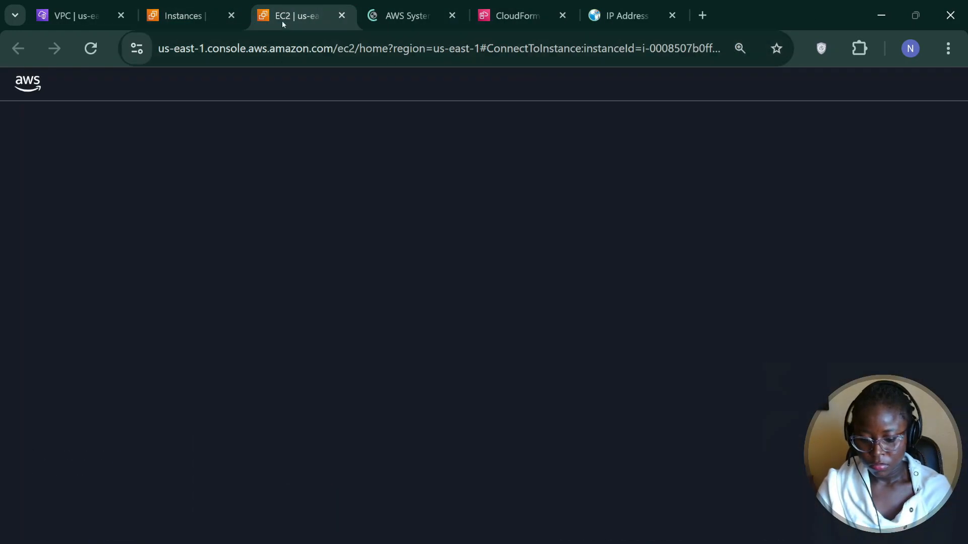
Select only the VPC A Private AZ1 Server in the instances list and connect to it with Session Manager.
click(183, 16)
click(237, 363)
click(237, 363)
scroll(259, 334, down, 1)
click(238, 332)
click(237, 358)
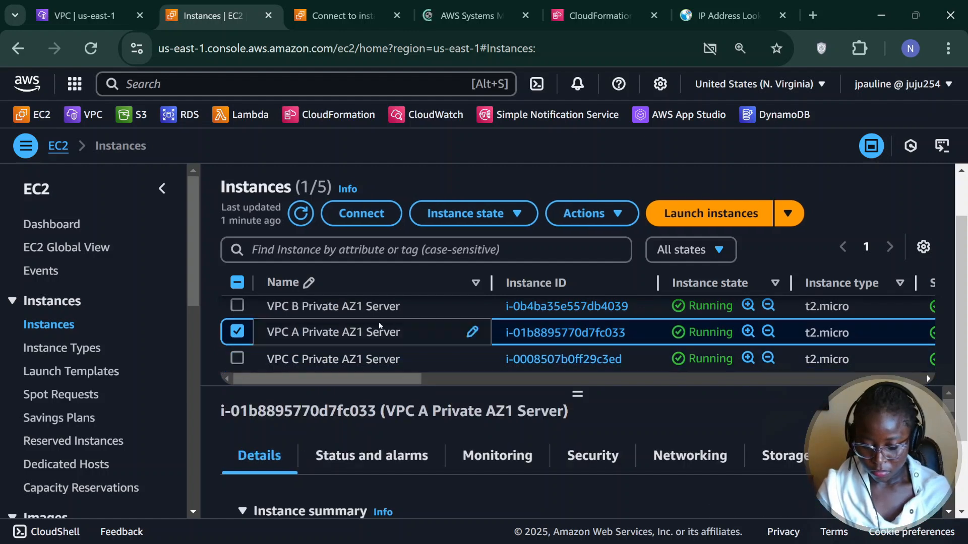
click(360, 214)
click(913, 443)
Start another Session Manager session from the open VPC C Private AZ1 Server connection page and check the session tabs.
click(406, 15)
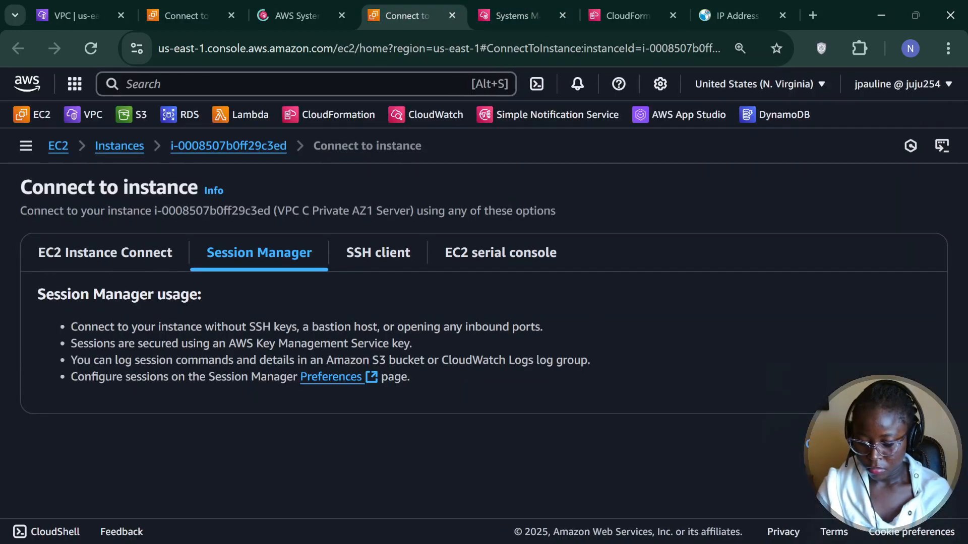
click(914, 443)
click(395, 16)
click(272, 17)
click(462, 19)
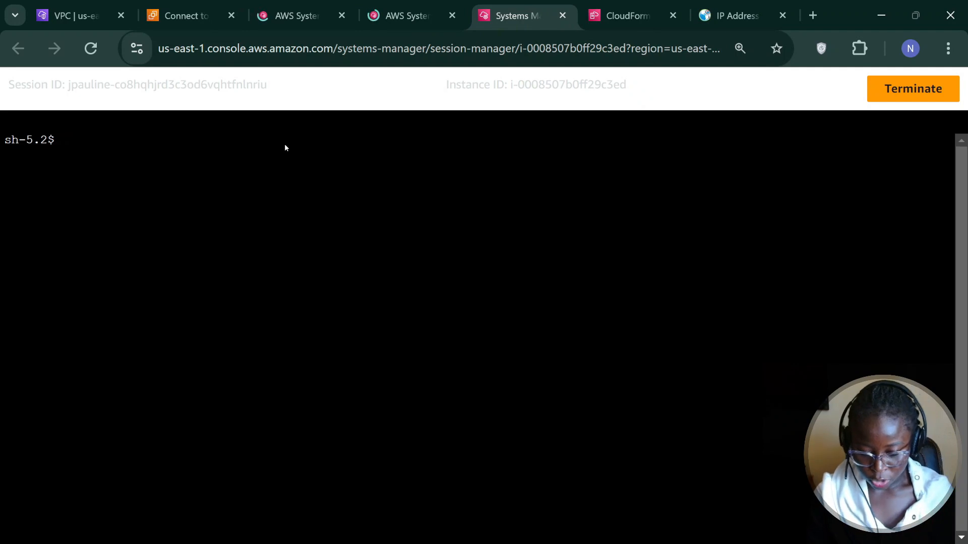
Return to the EC2 instances list to check the private servers, and go back to the last VPC C Private AZ1 Server session.
click(153, 10)
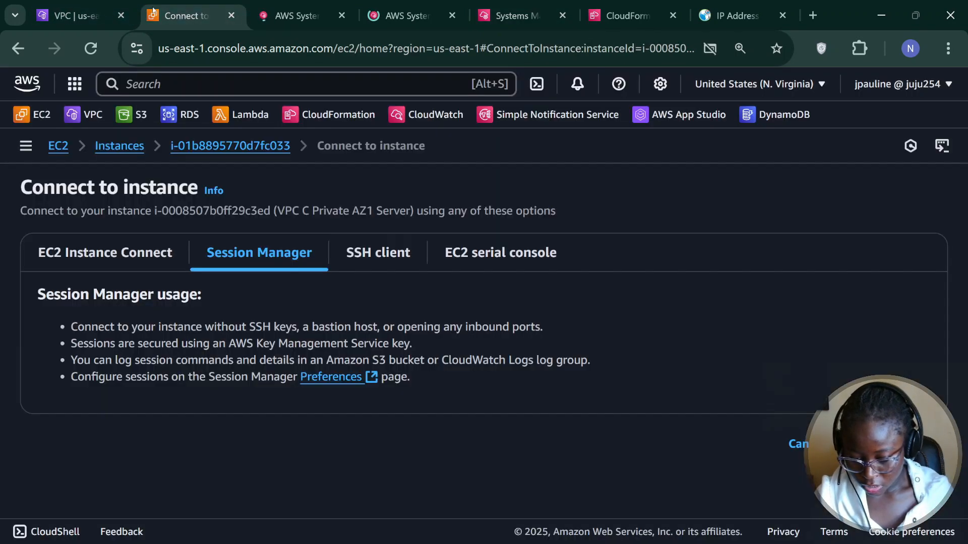
click(123, 147)
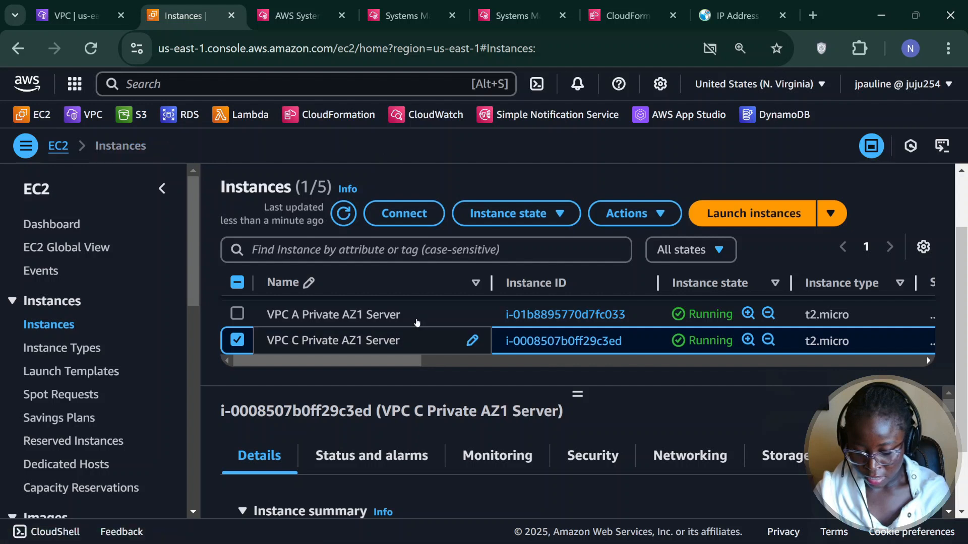
click(511, 16)
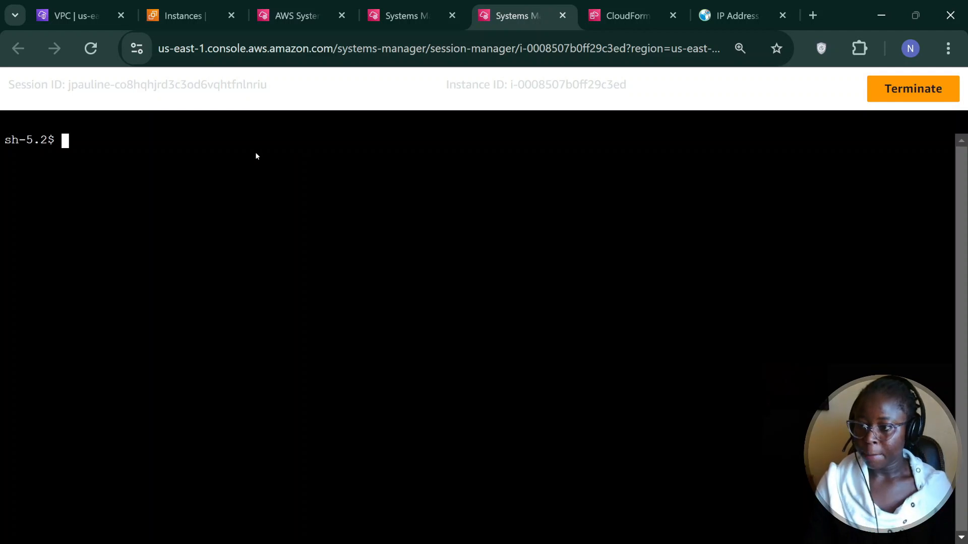
text(p)
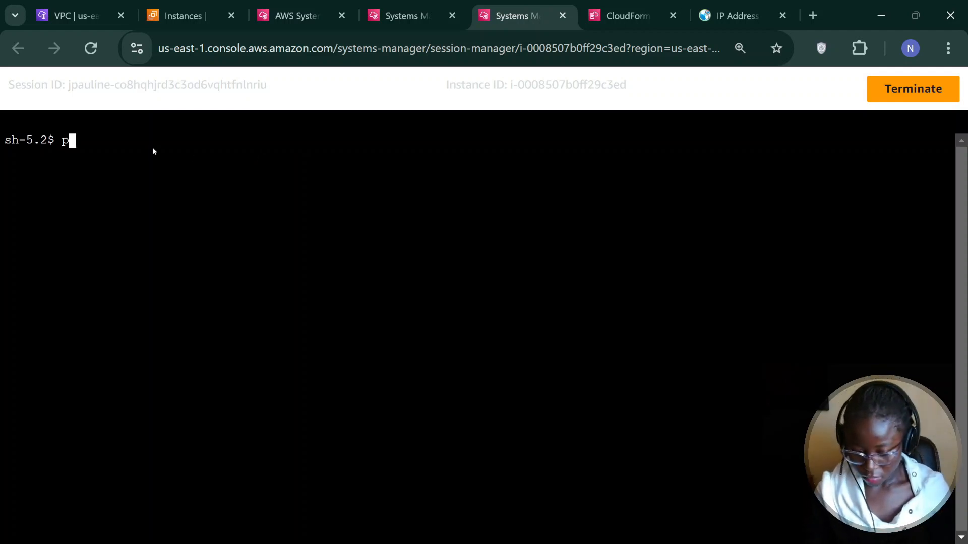
text(ing)
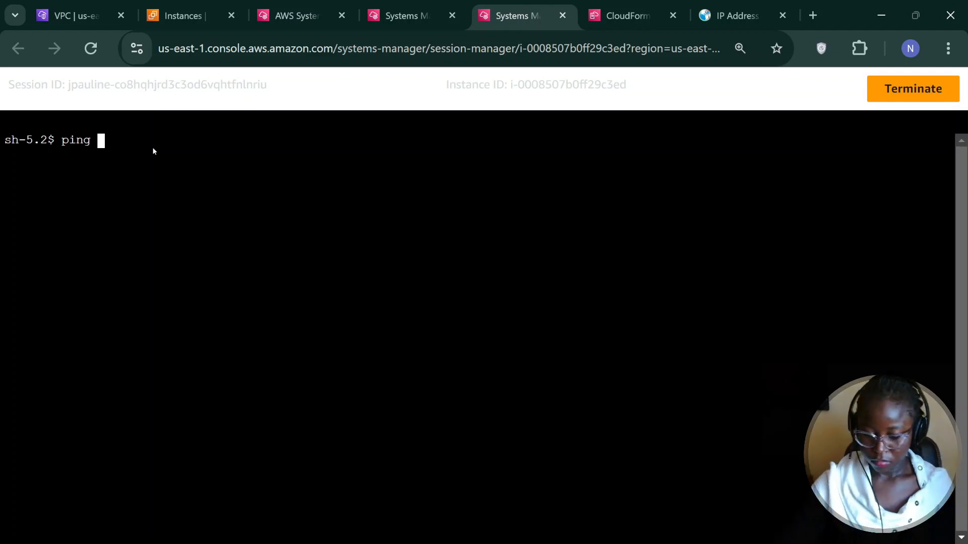
key(BackSpace)
key(BackSpace)
key(BackSpace)
key(BackSpace)
key(BackSpace)
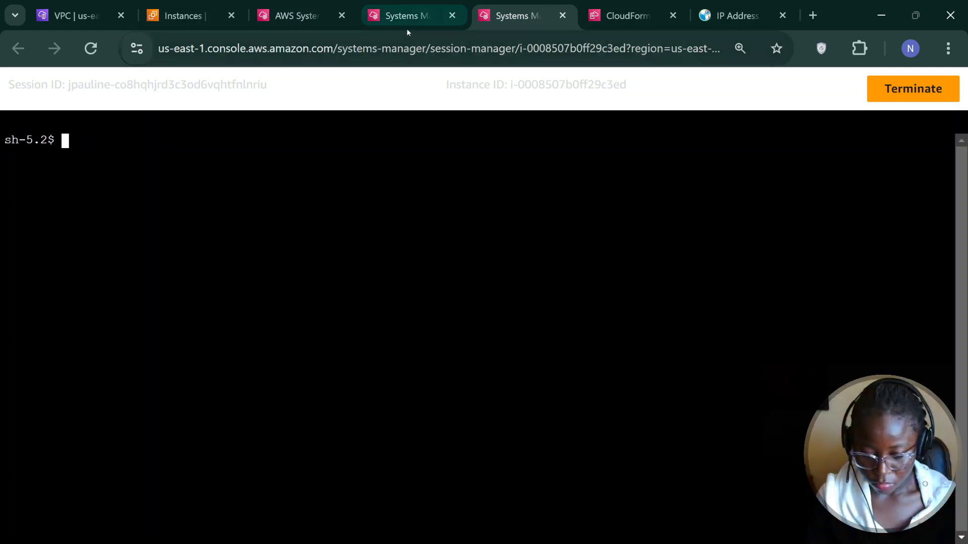
click(408, 23)
click(493, 26)
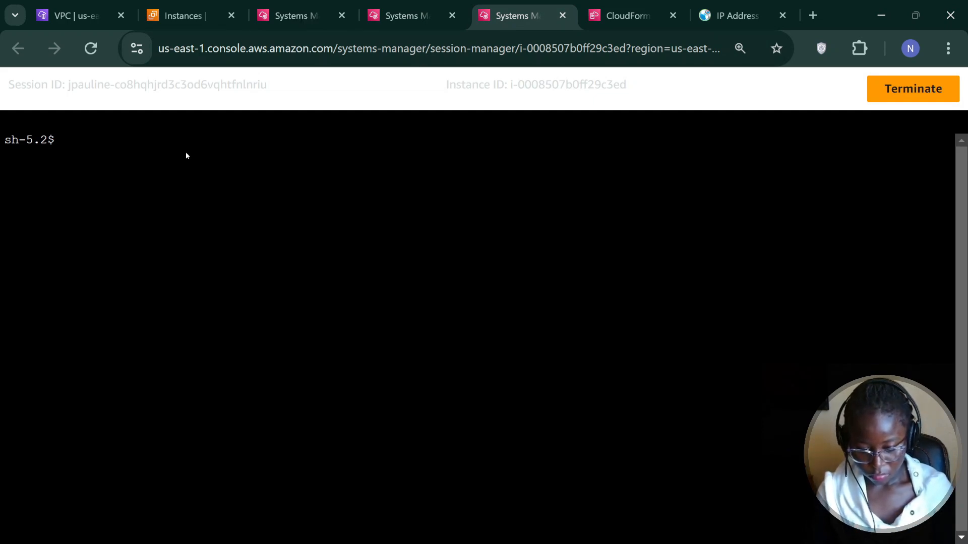
Ping 10.0.1.100 with five packets from the open VPC C Private AZ1 Server session.
text(ping )
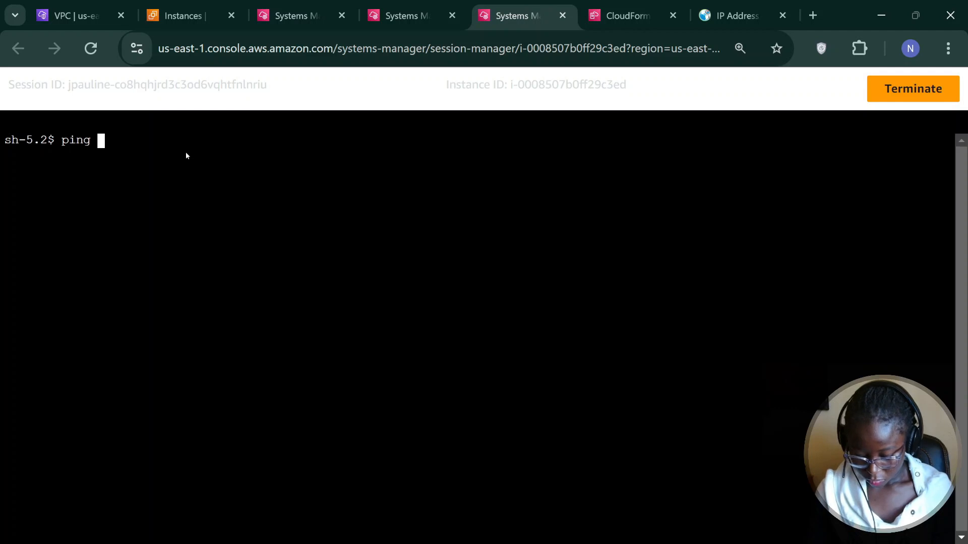
text(10.0.1.100 -c 5)
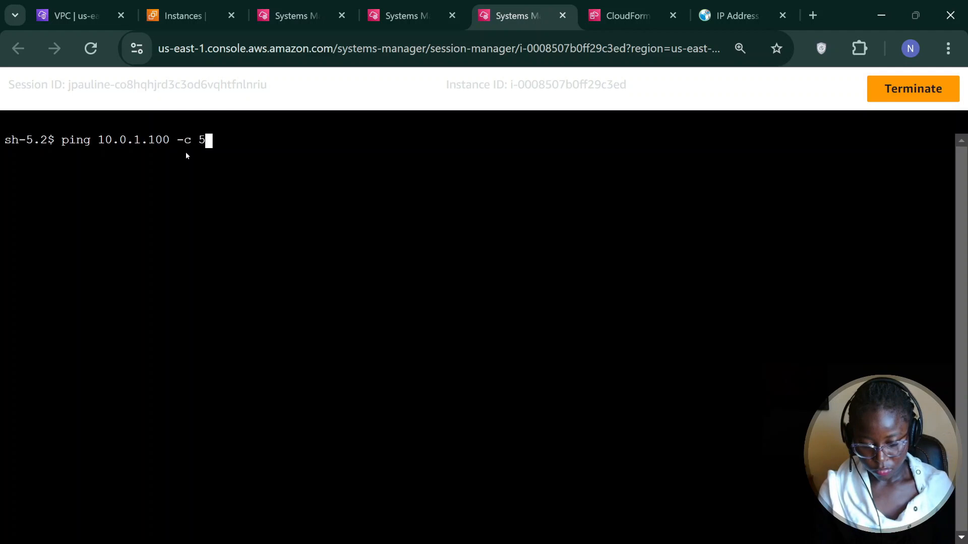
key(Return)
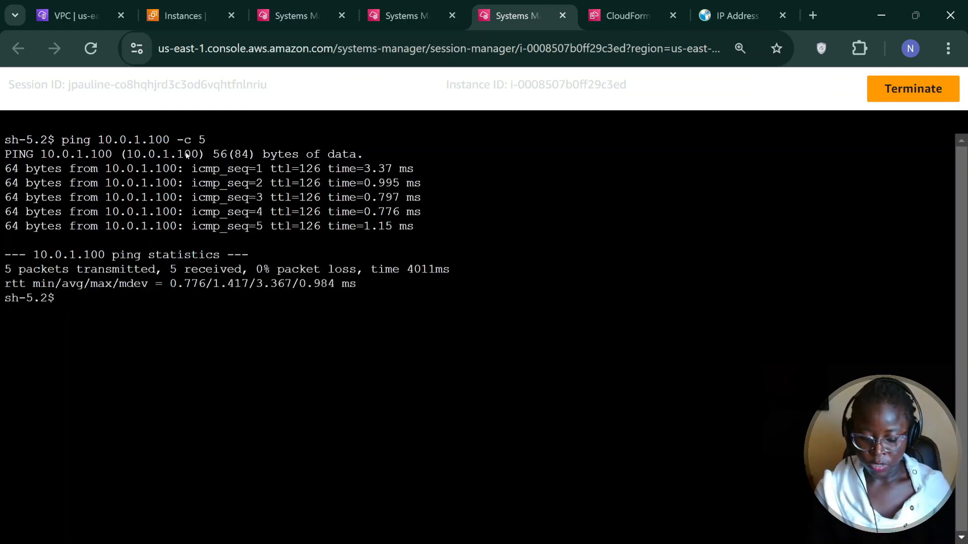
Reuse the previous command in the same session to ping 10.1.1.100 with five packets.
key(Up)
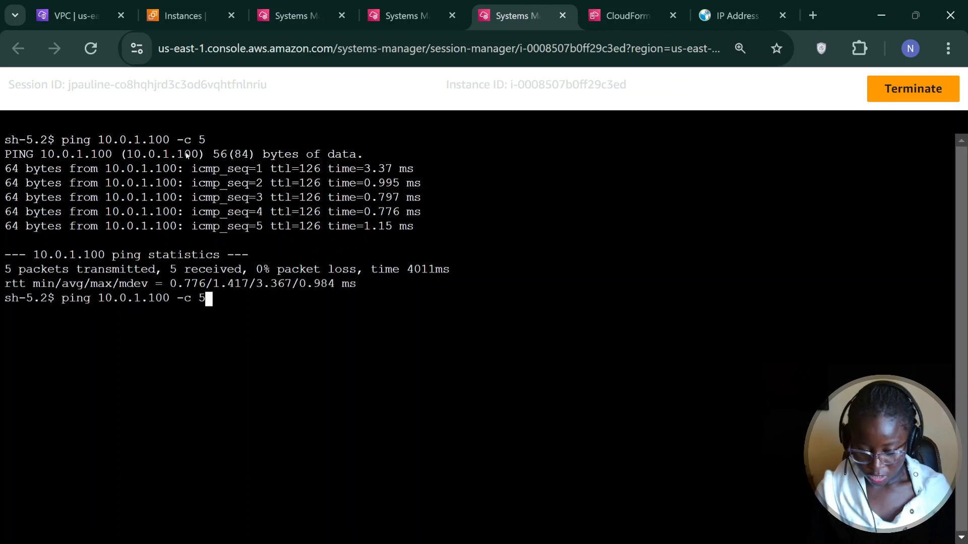
key(Left)
key(Left)
key(Left)
key(Left)
key(Left)
key(Left)
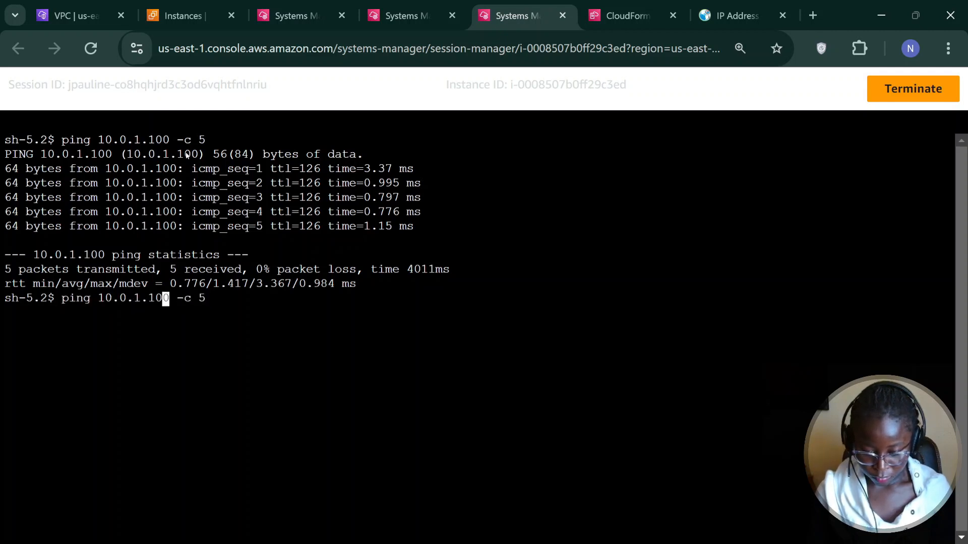
key(Left)
key(Left)
key(Left)
key(Left)
key(Left)
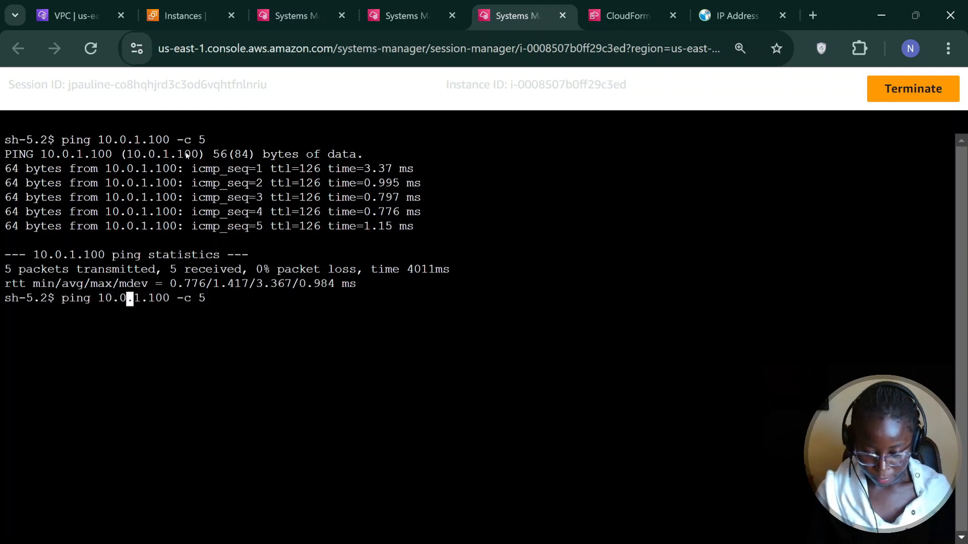
key(BackSpace)
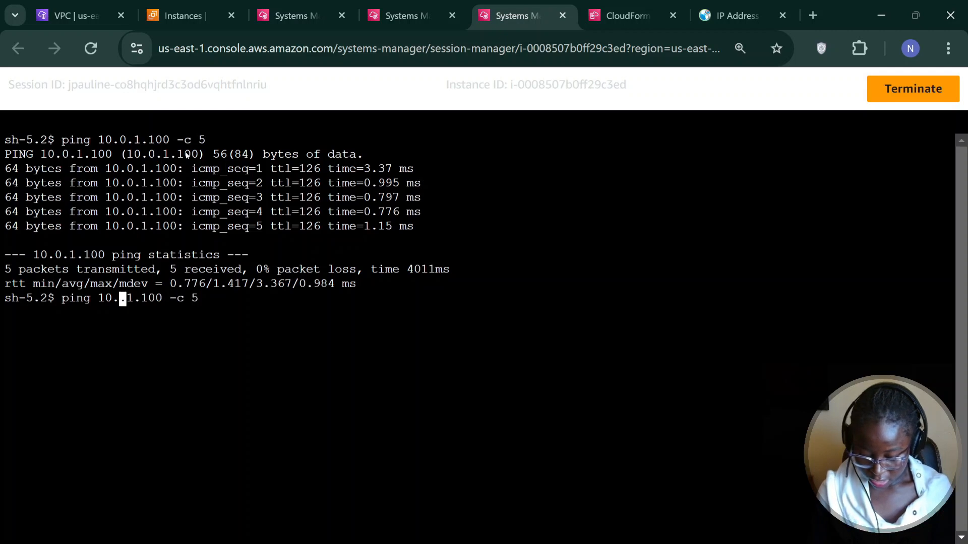
text(1)
key(Return)
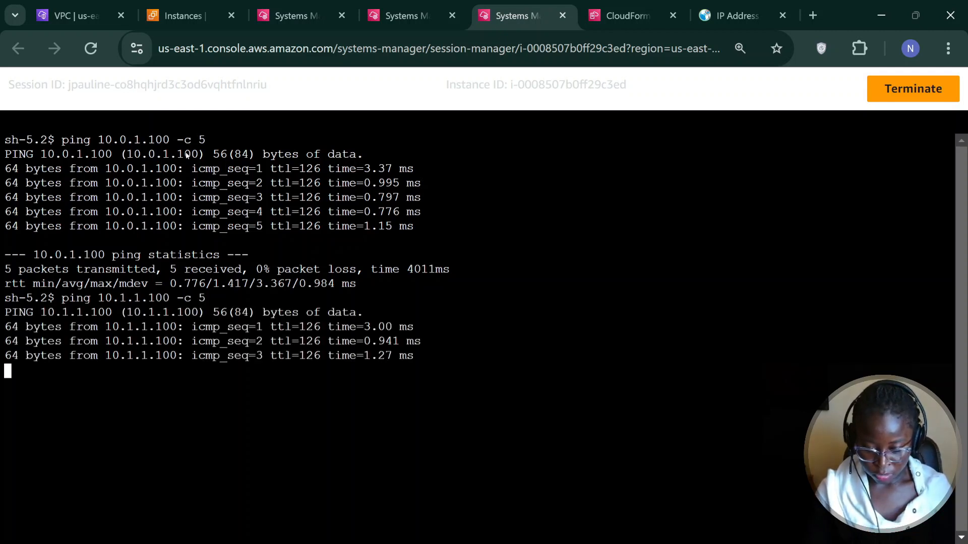
Switch to the other VPC C Private AZ1 Server session and ping 10.0.1.100 with five packets.
click(384, 19)
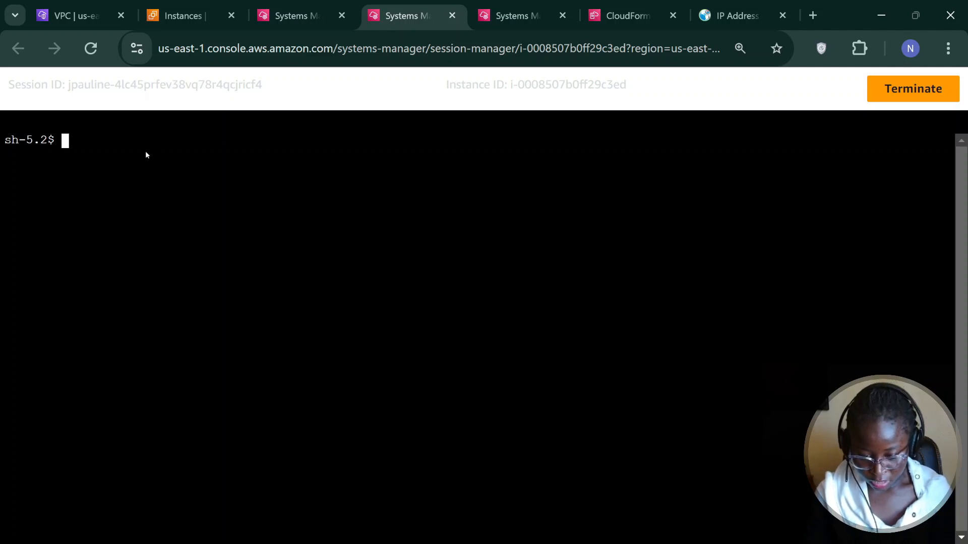
text(p)
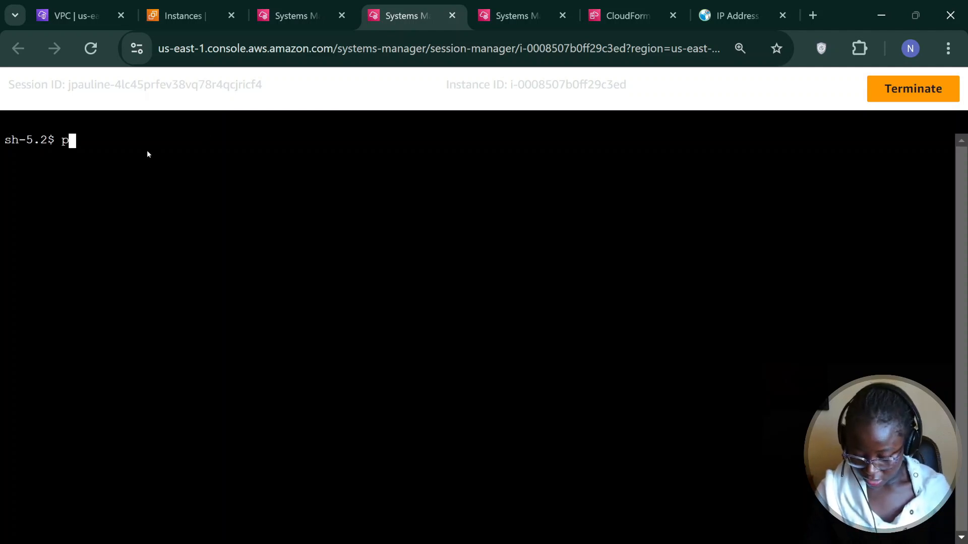
text(ing 1)
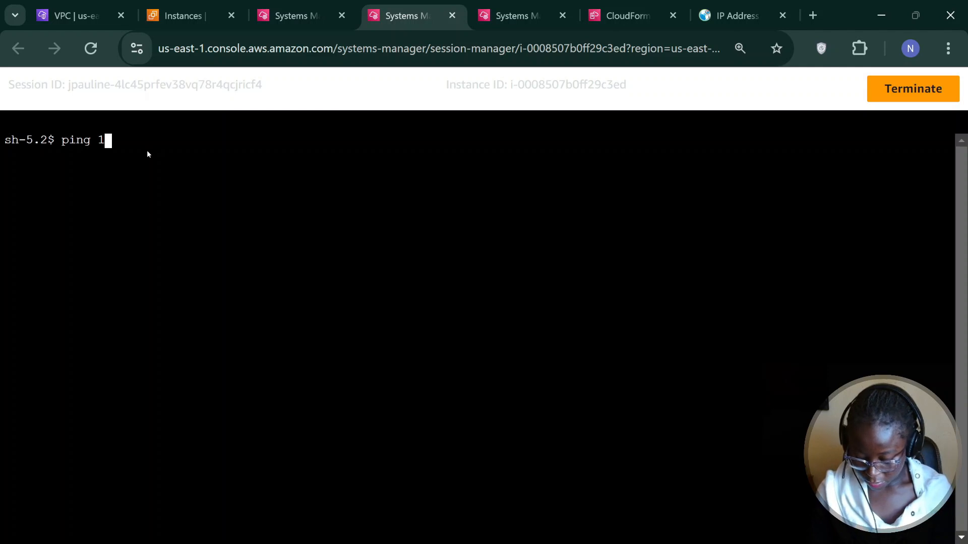
text(0.0.1.1)
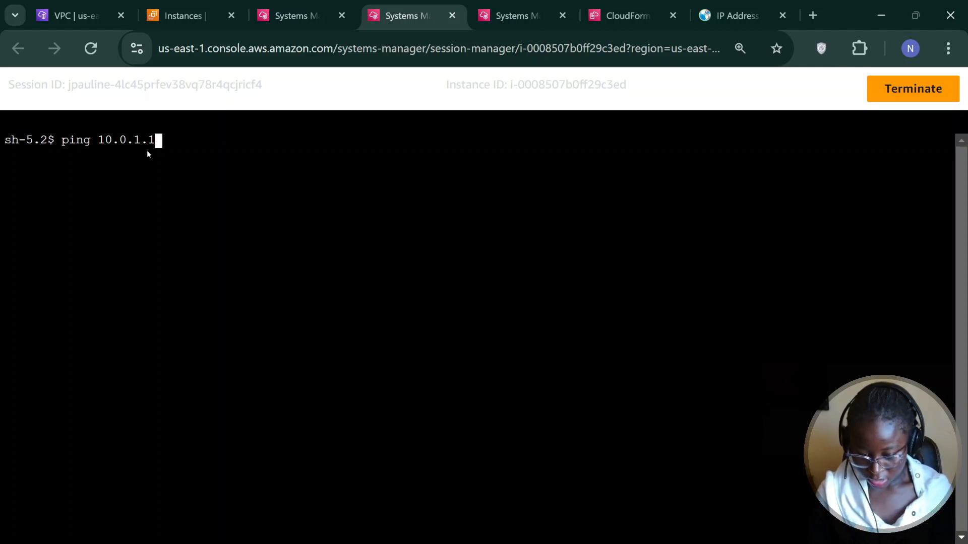
text(00 -)
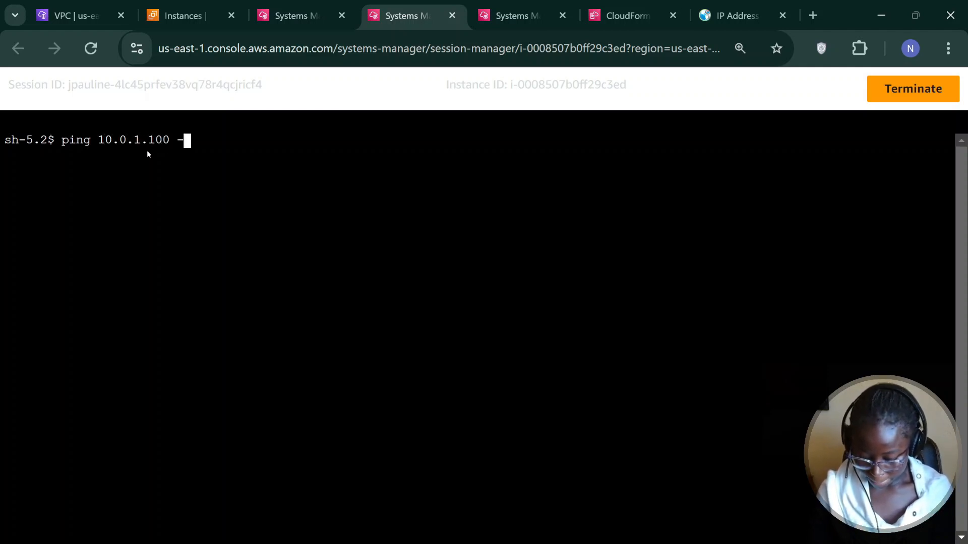
text(c 5)
key(Return)
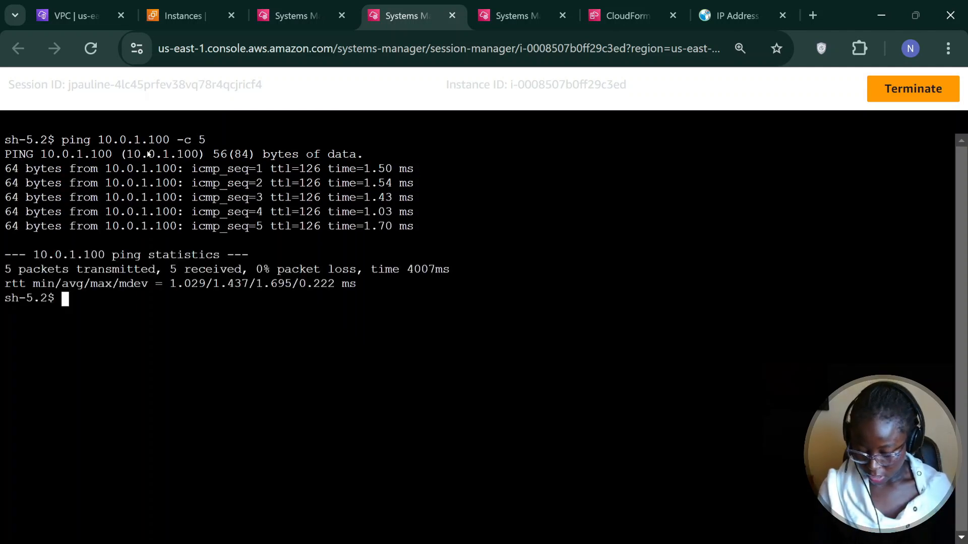
Change the address in the recalled ping command to 10.2.1.100 and run it with five packets.
key(Up)
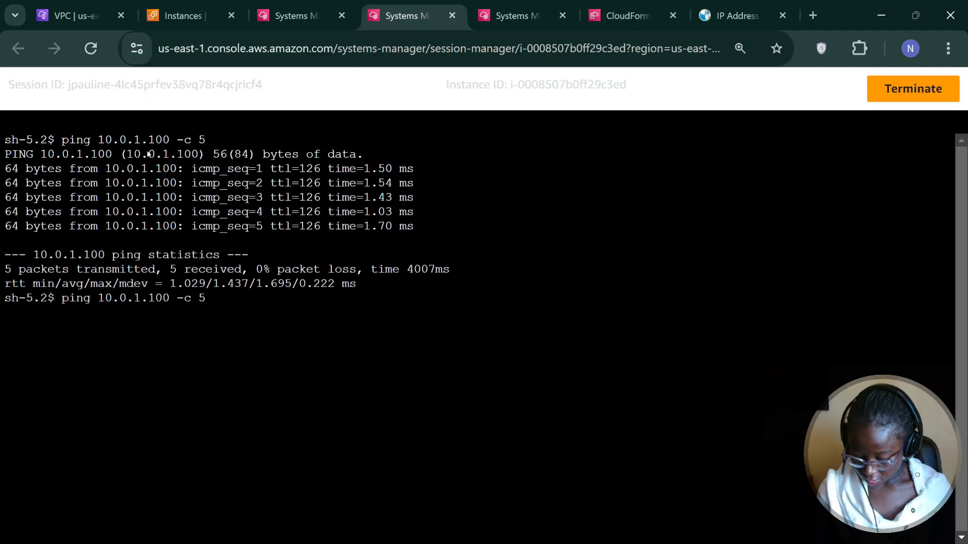
key(Left)
key(Left)
key(Left)
key(Left)
key(Left)
key(Left)
key(Left)
key(Left)
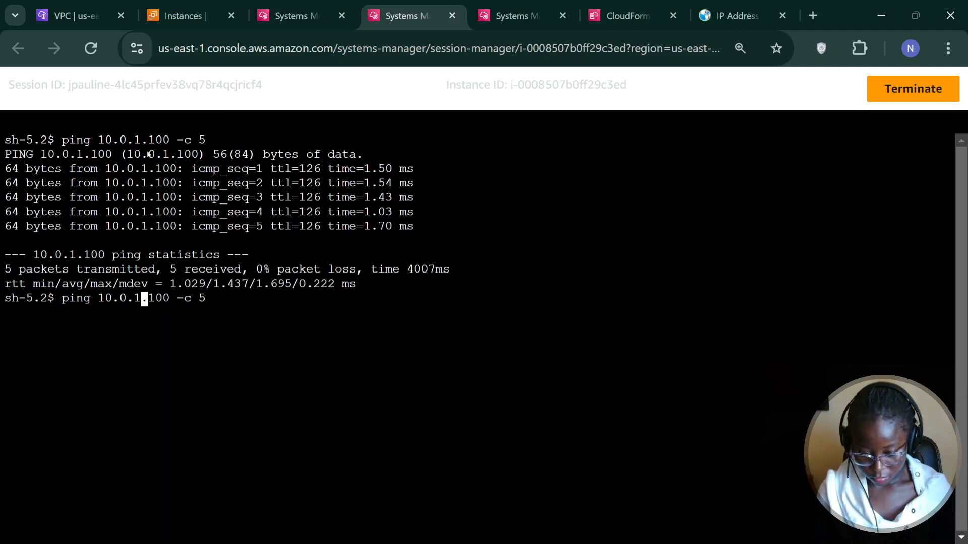
key(Left)
key(BackSpace)
text(2)
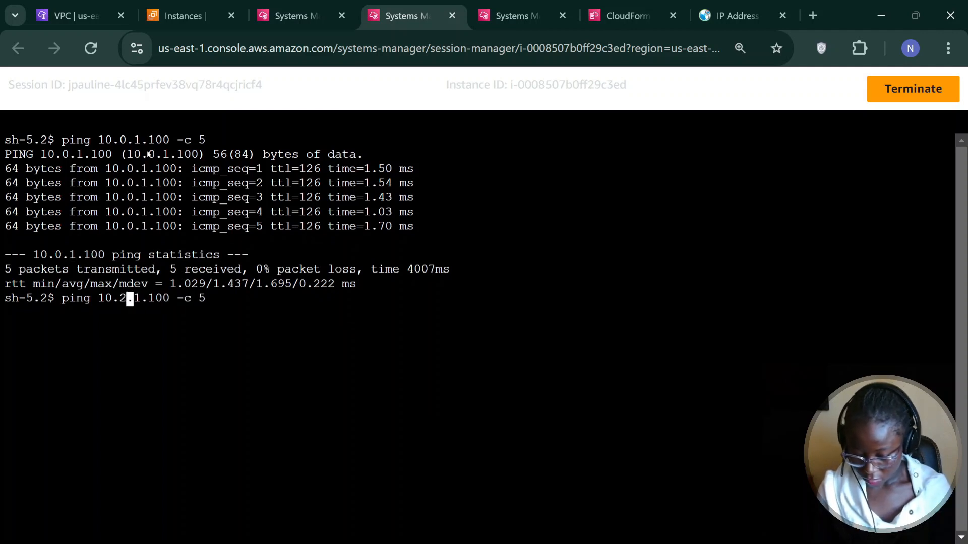
key(Return)
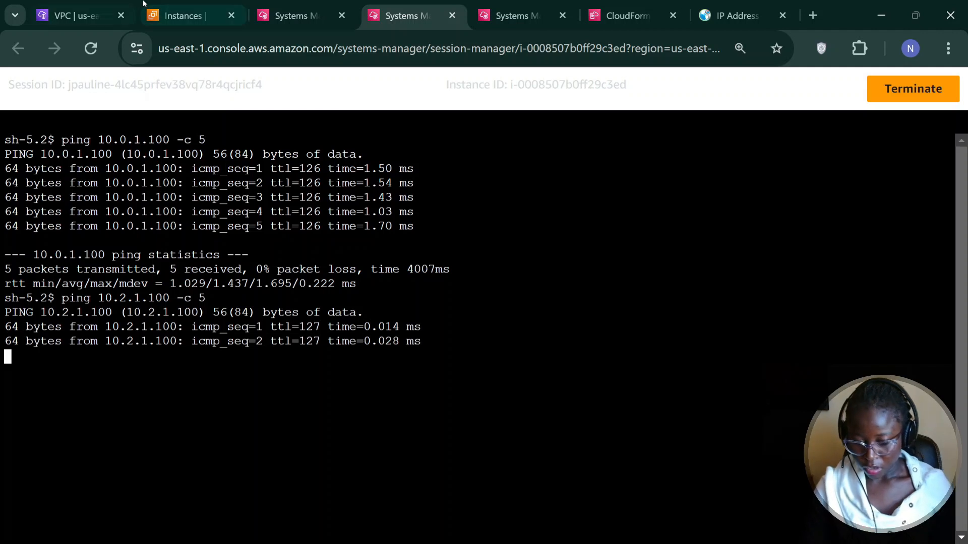
Switch to the VPC A Private AZ1 Server session and ping 10.1.1.100 with five packets.
click(290, 17)
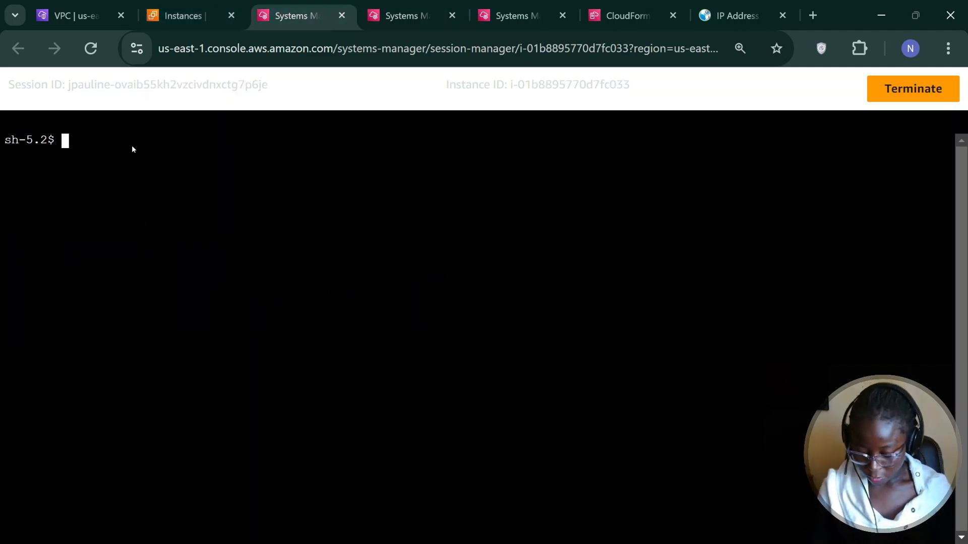
text(ping)
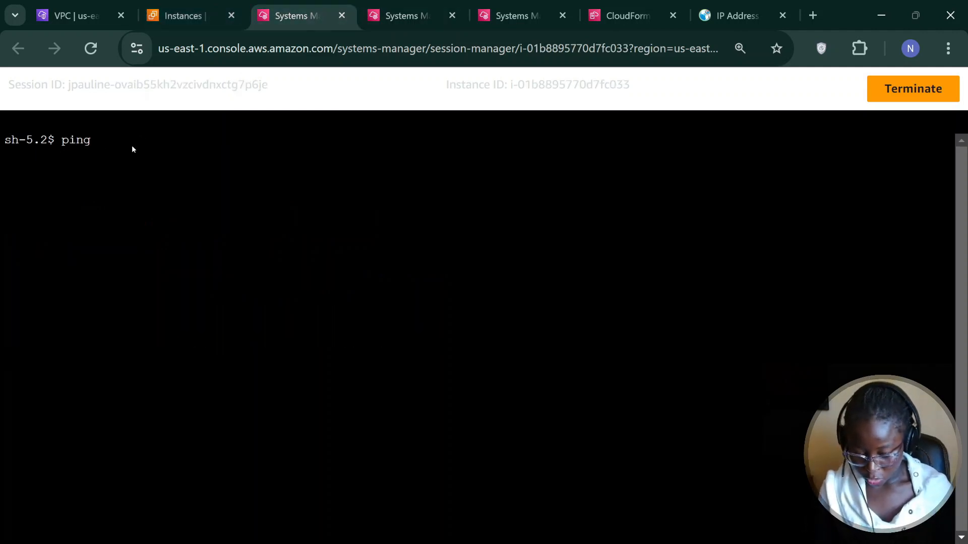
text(10.)
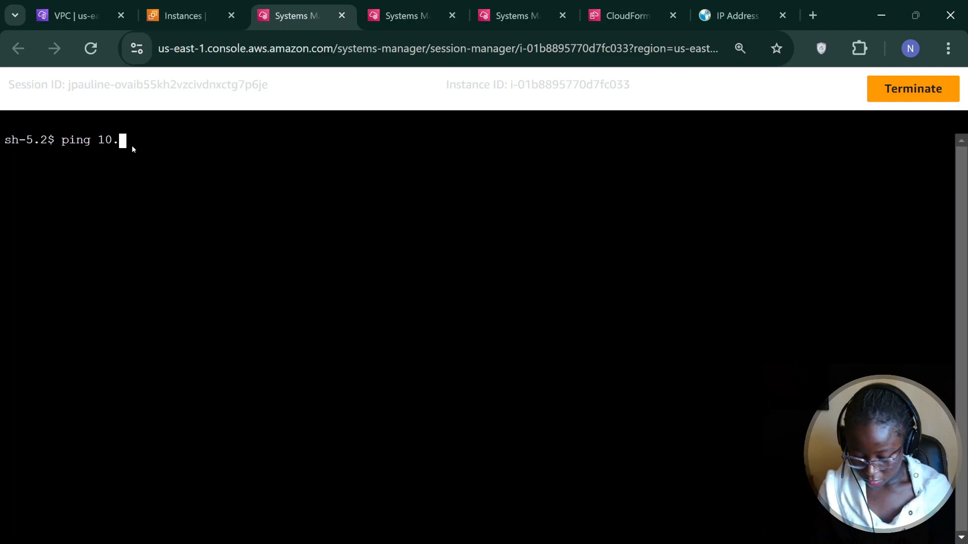
text(1.1.1)
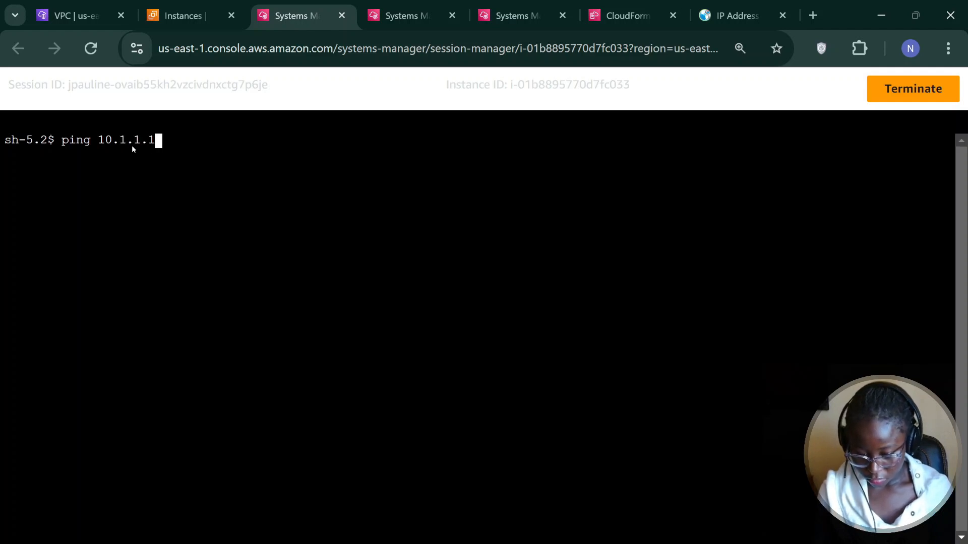
text(00 -c 5)
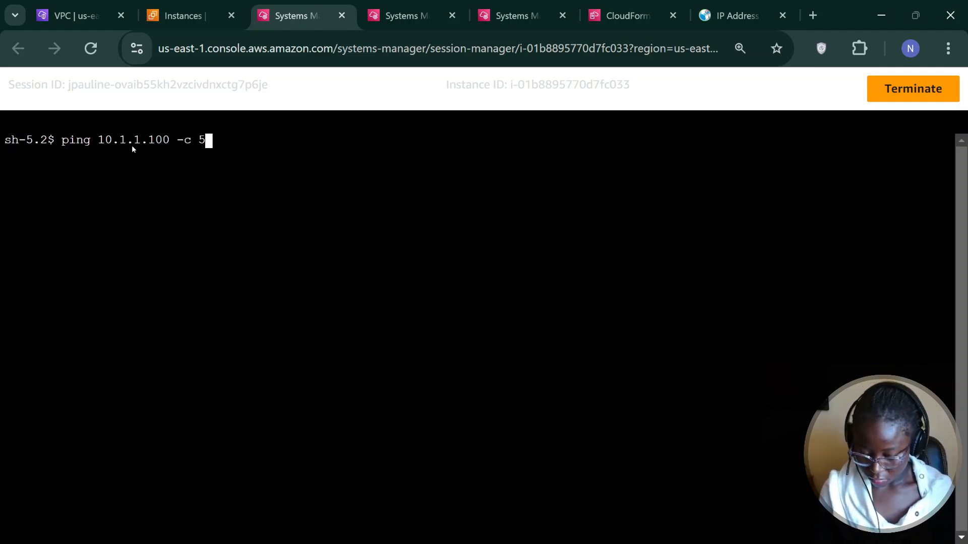
key(Return)
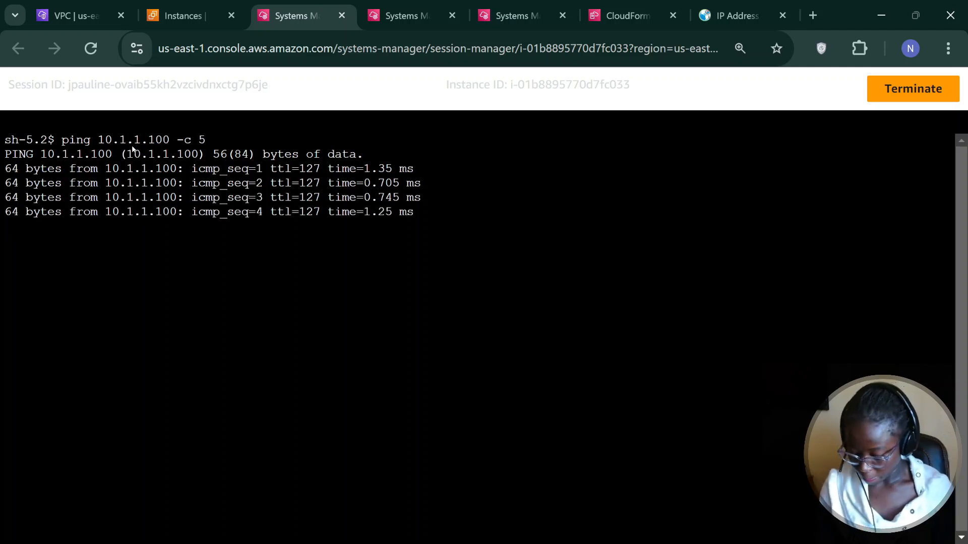
Recall the ping command in the VPC A server session and run it against 10.2.1.100 with five packets.
key(Up)
key(Left)
key(Left)
key(Left)
key(Left)
key(Left)
key(Left)
key(Left)
key(Left)
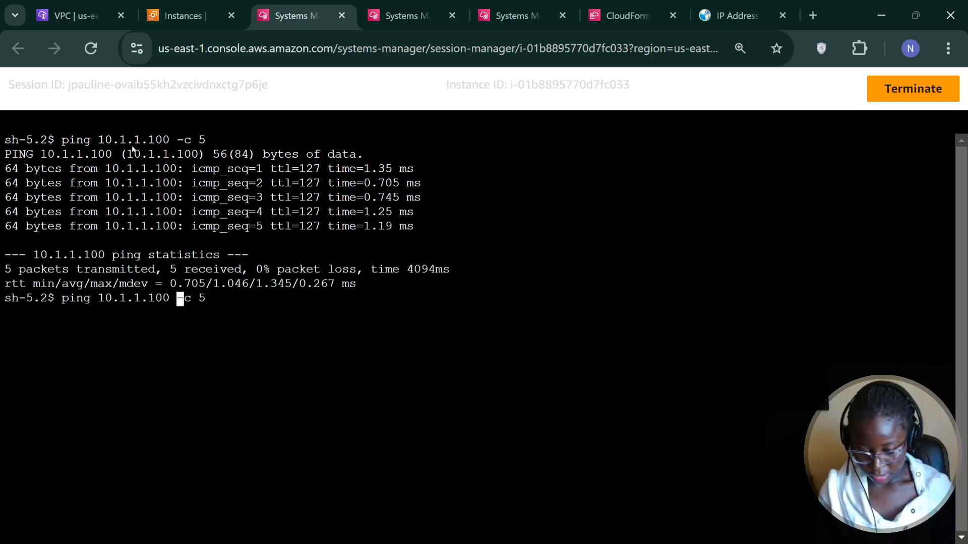
key(Left)
key(Left)
key(Left)
key(Left)
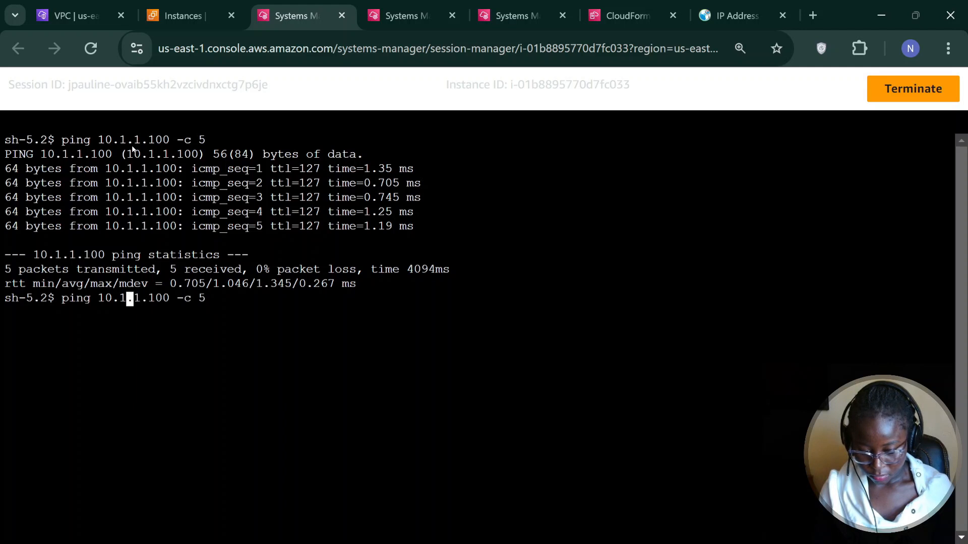
key(Delete)
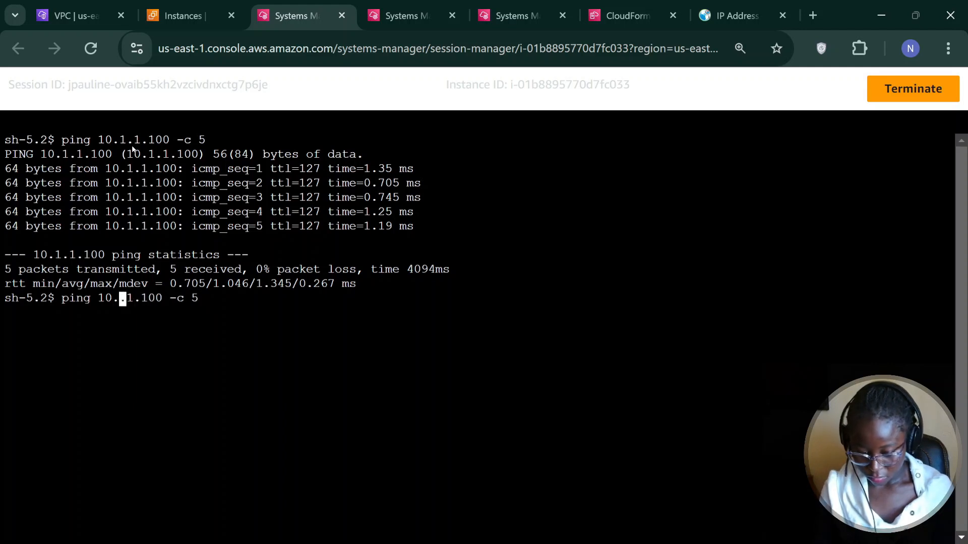
text(2)
key(Return)
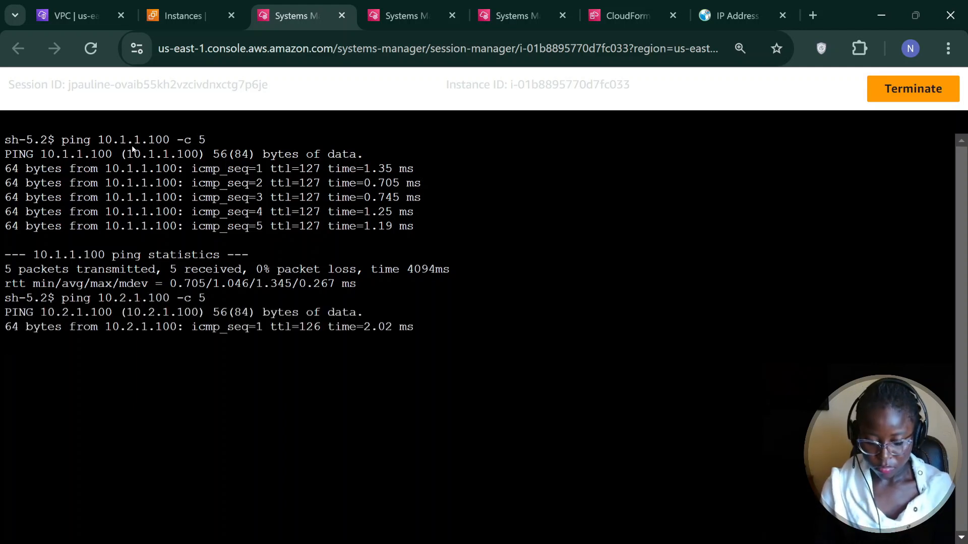
Switch to the AWS Networking board in Microsoft Whiteboard and circle the transit gateway icon in green ink.
click(194, 10)
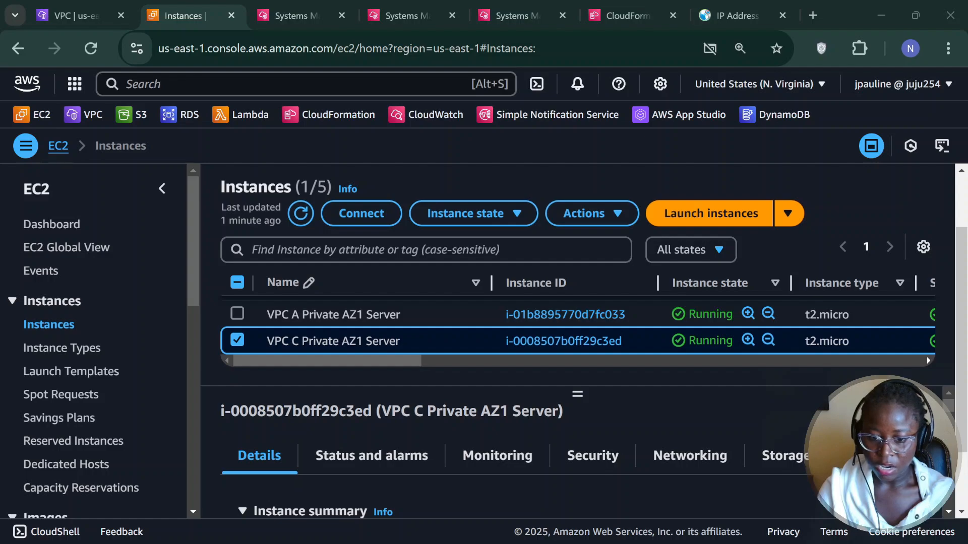
key(alt+Tab)
scroll(323, 342, down, 5)
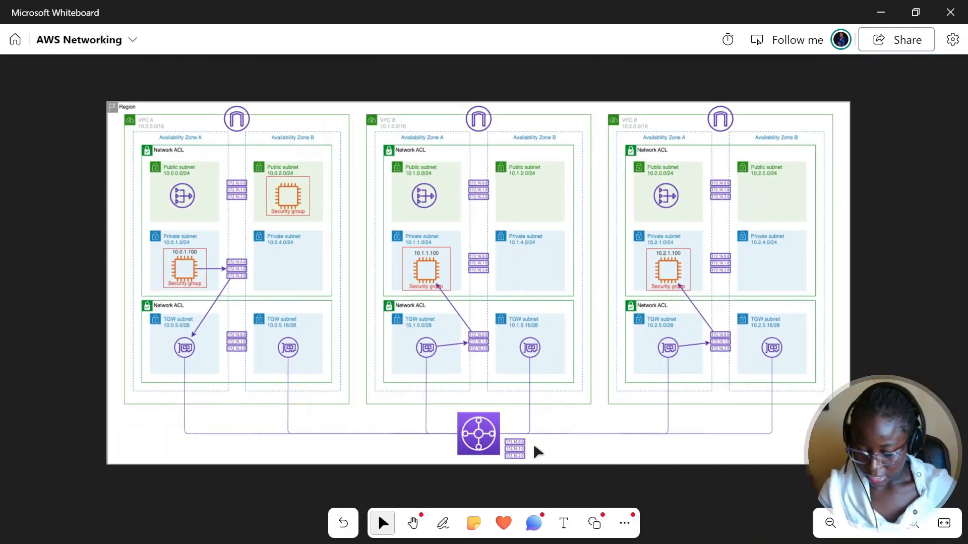
mouse_move(499, 398)
mouse_down()
mouse_move(485, 483)
mouse_move(530, 443)
mouse_up()
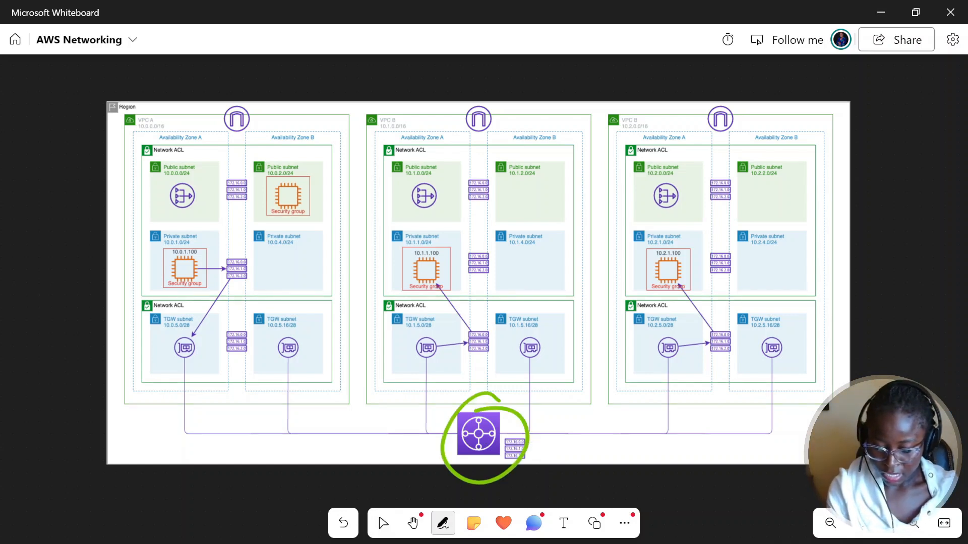
Draw a green check mark on each of the six TGW subnet attachments across the three VPCs.
drag(200, 349, 217, 342)
mouse_move(298, 345)
mouse_down()
mouse_move(302, 354)
mouse_move(319, 336)
mouse_up()
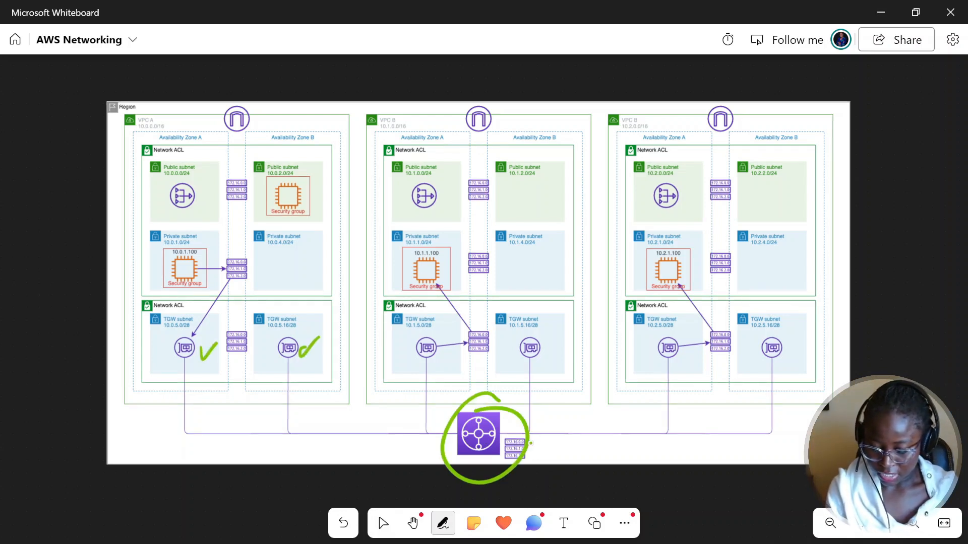
drag(414, 345, 438, 331)
drag(536, 344, 566, 330)
mouse_move(660, 348)
mouse_down()
mouse_move(668, 356)
mouse_move(693, 336)
mouse_up()
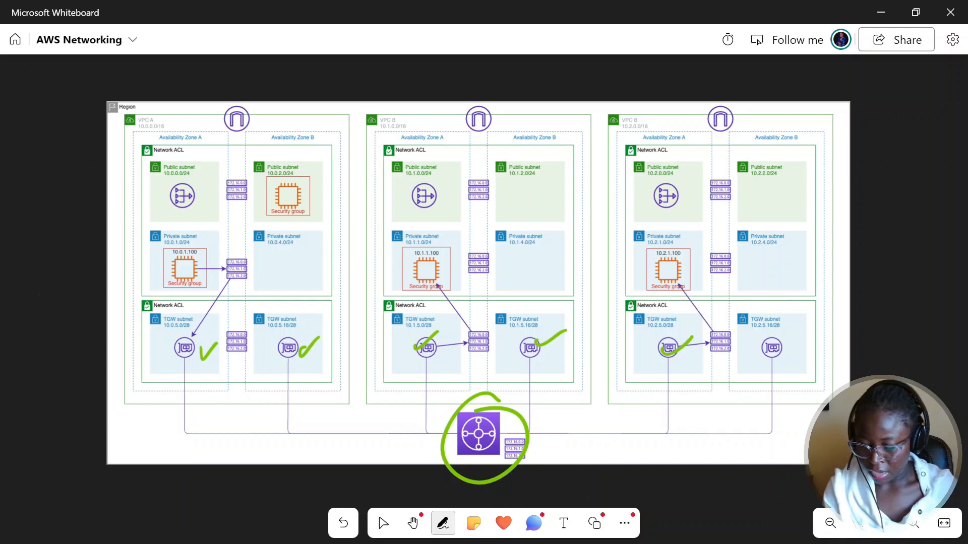
drag(773, 347, 811, 332)
click(383, 523)
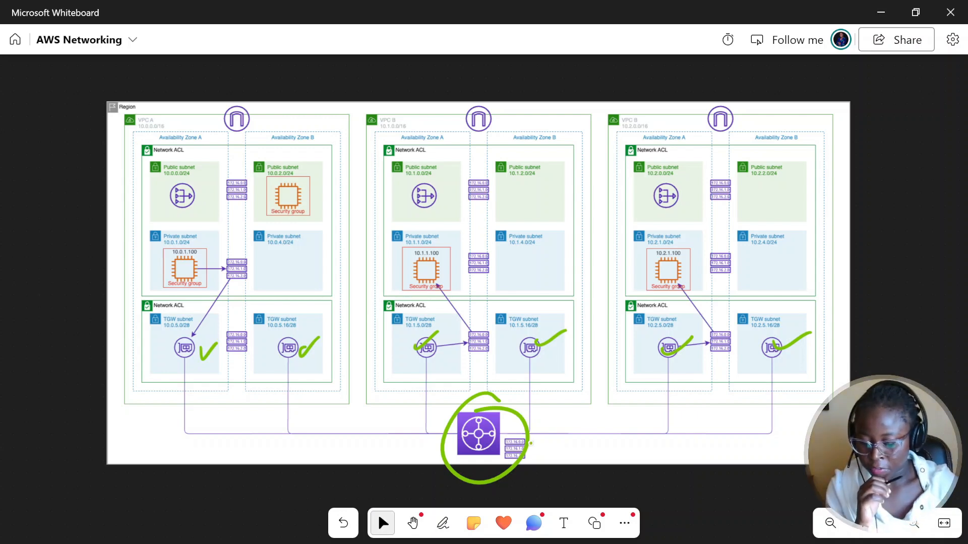
Draw one large freehand green outline around all three VPCs, leaving the transit gateway icon outside it.
mouse_move(211, 454)
mouse_down()
mouse_move(228, 444)
mouse_move(764, 407)
mouse_move(841, 310)
mouse_up()
mouse_move(212, 455)
mouse_down()
mouse_move(115, 347)
mouse_move(414, 87)
mouse_move(822, 220)
mouse_move(852, 348)
mouse_up()
click(382, 523)
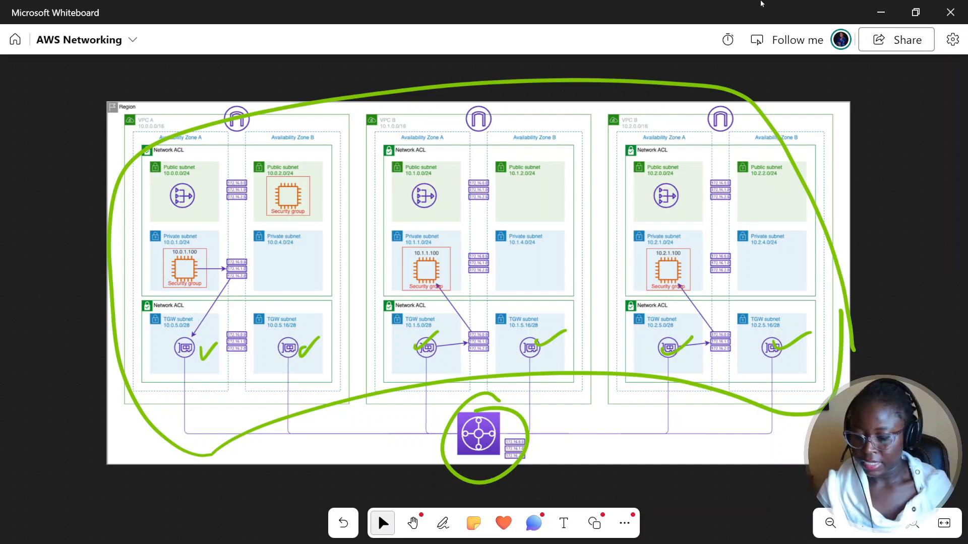
Return to the VPC console in the browser and open the details of the listed transit gateway route table.
click(880, 12)
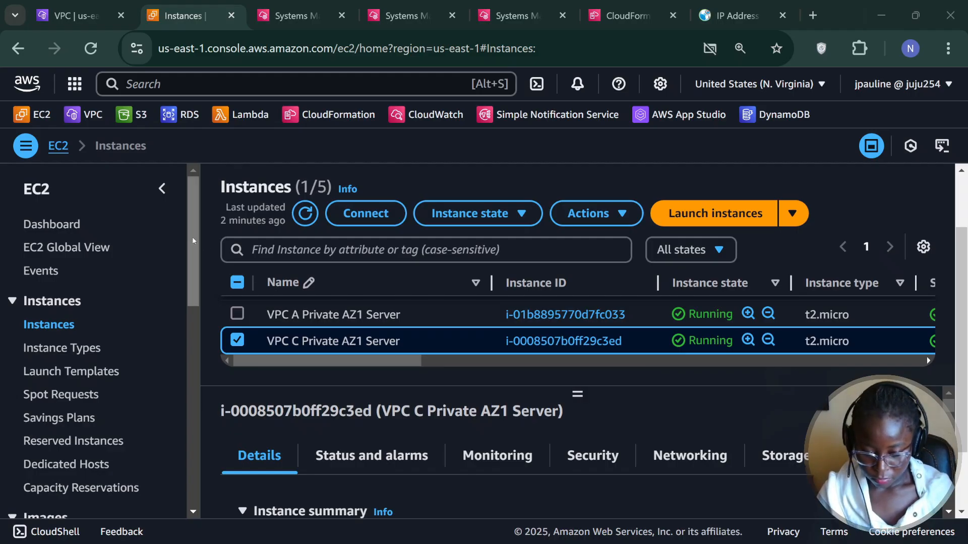
scroll(193, 240, down, 10)
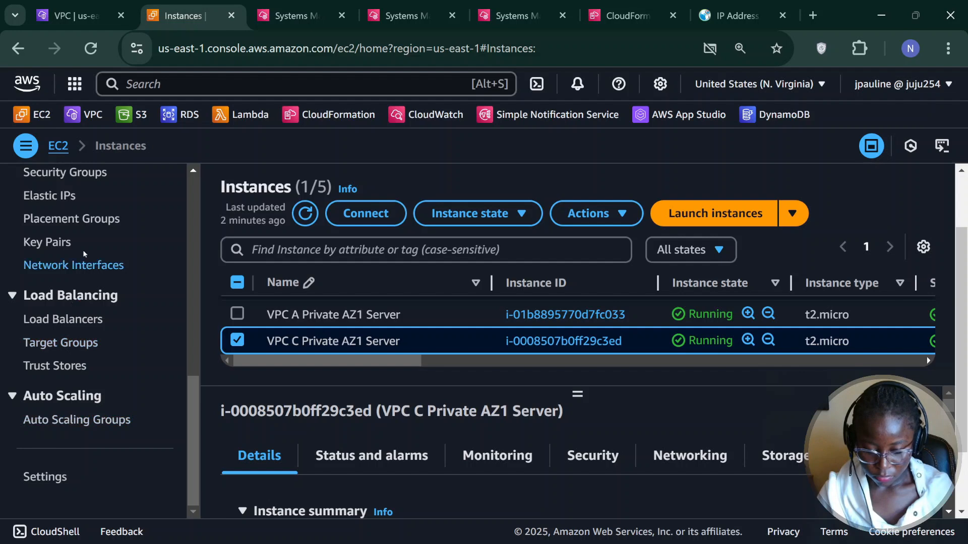
key(ctrl+shift+Tab)
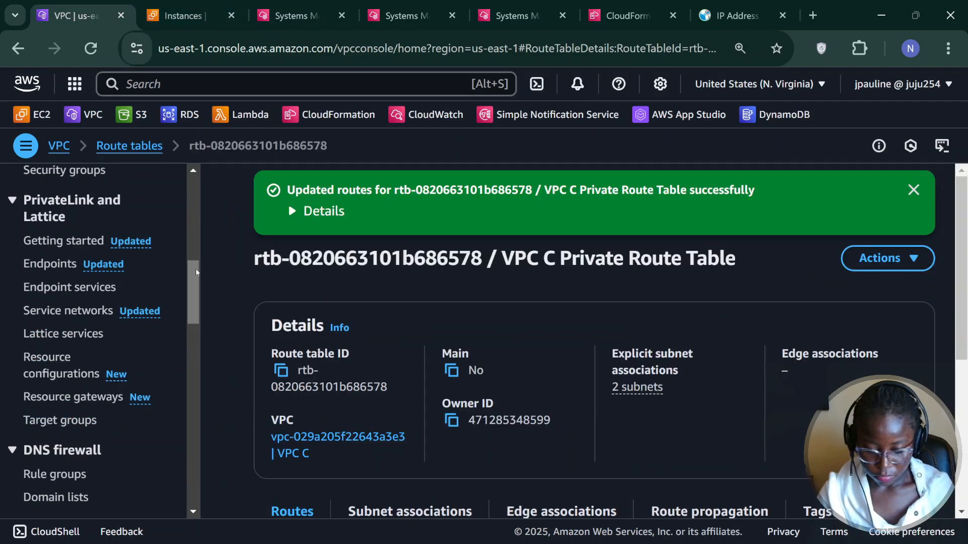
drag(196, 272, 216, 402)
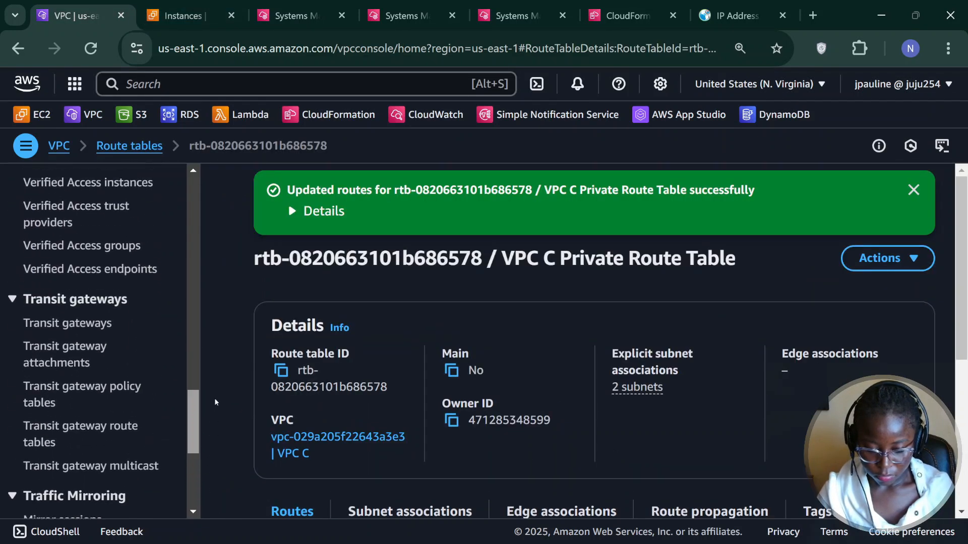
click(110, 426)
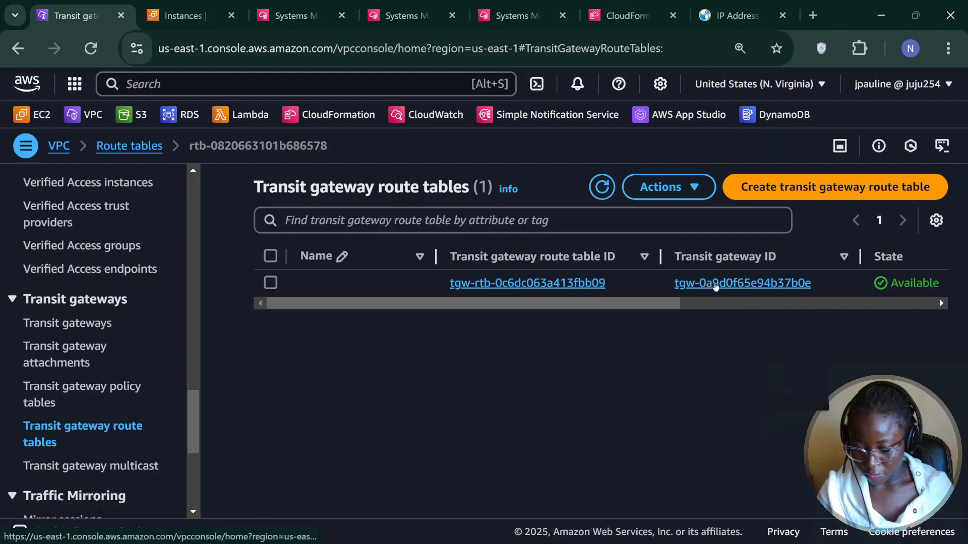
click(557, 284)
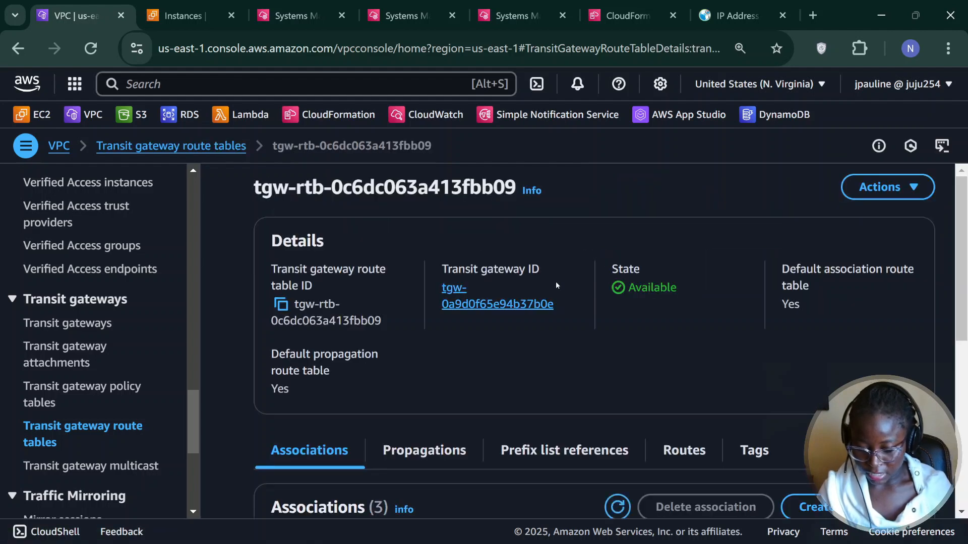
Review the route table's associations, including their attachment IDs, VPC resources and states.
scroll(557, 285, down, 5)
scroll(613, 262, up, 2)
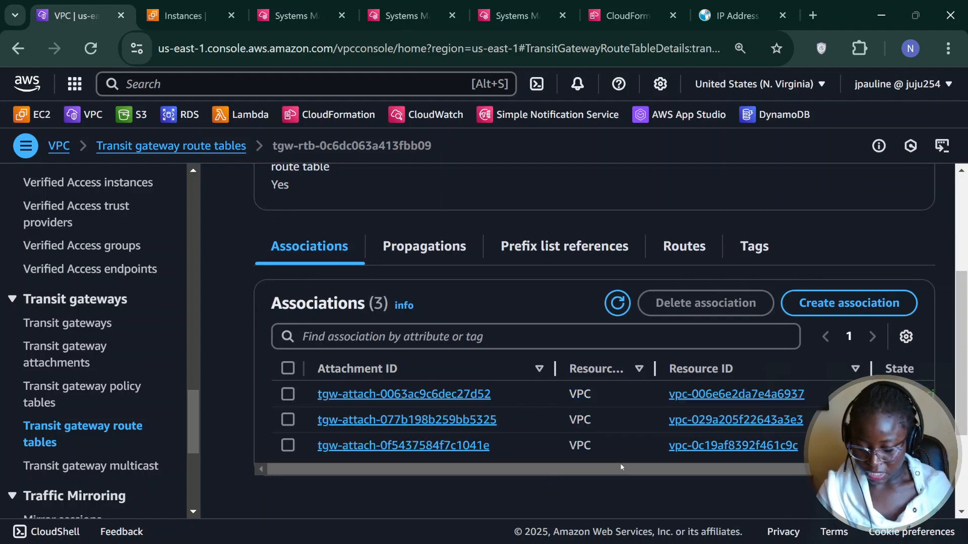
drag(627, 468, 706, 467)
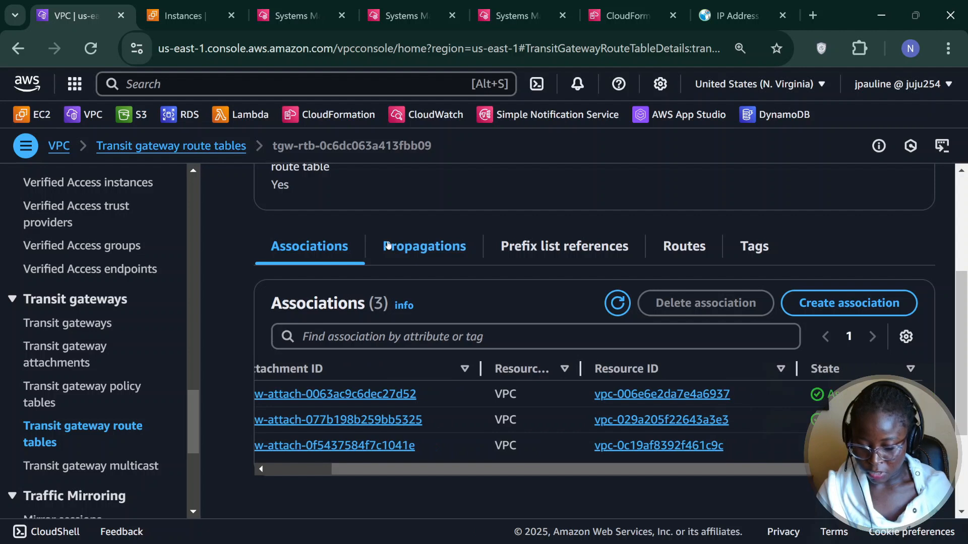
Examine the transit gateway route table's propagations, and check the CIDR, attachment and route type of its routes.
click(392, 246)
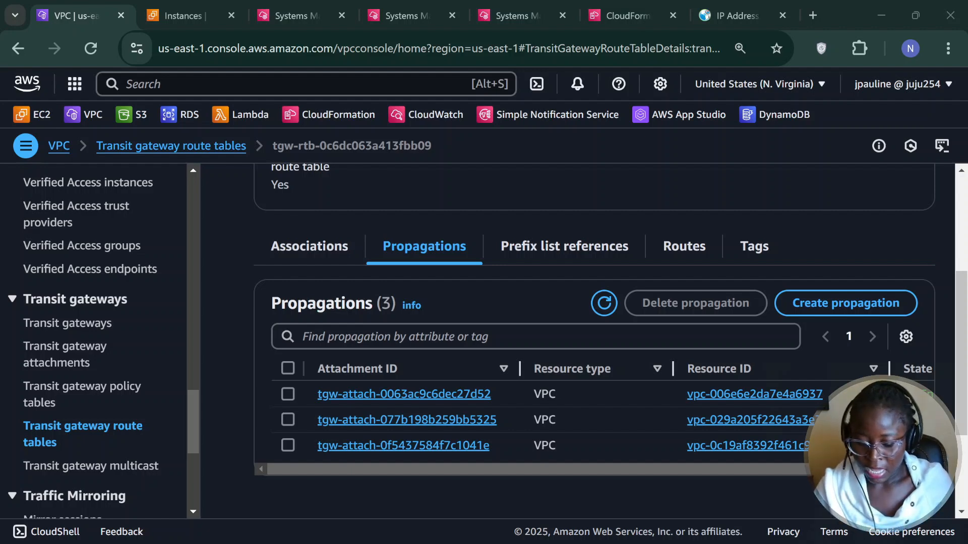
click(676, 246)
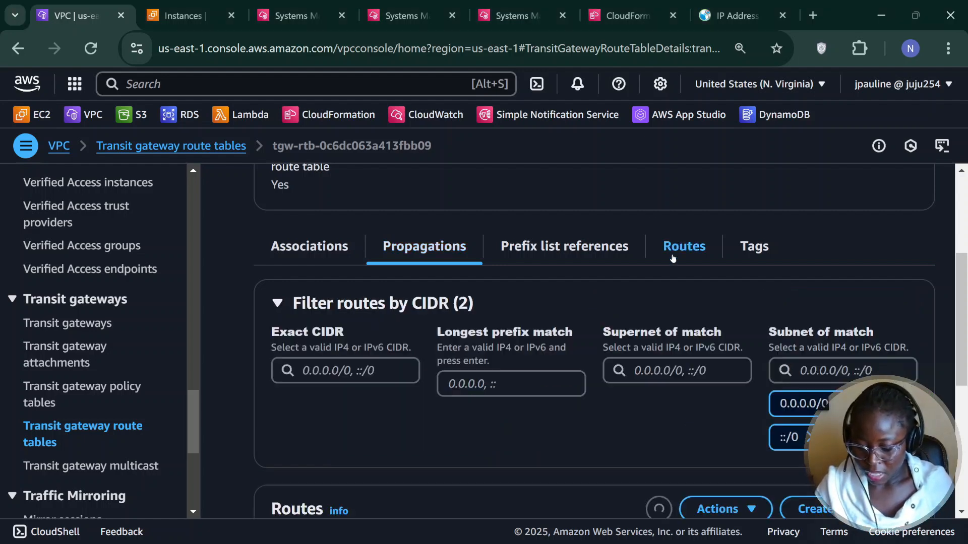
scroll(556, 505, down, 5)
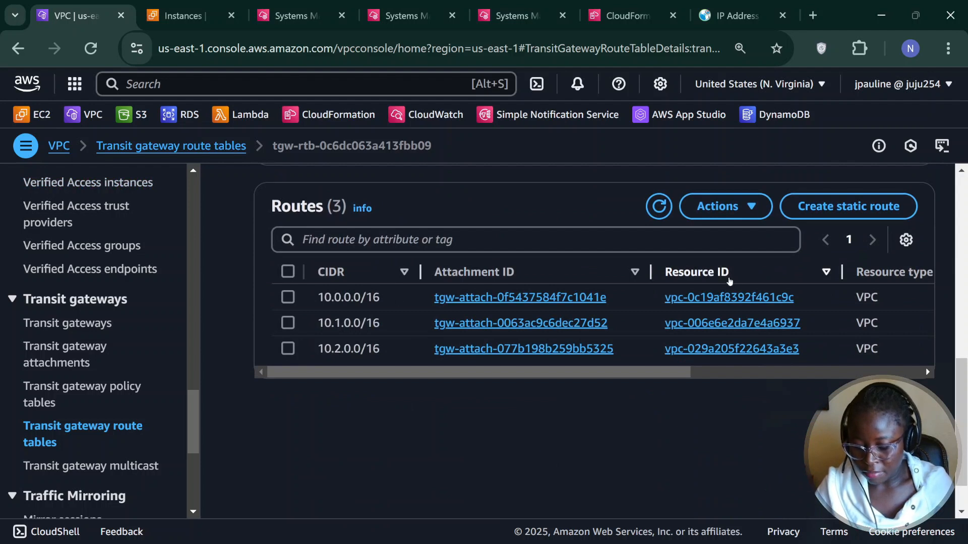
drag(568, 375, 642, 378)
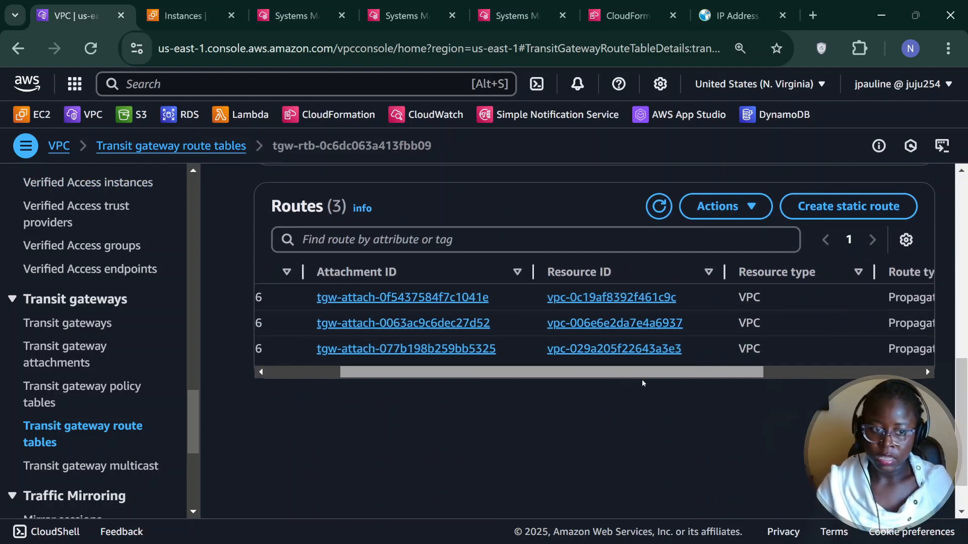
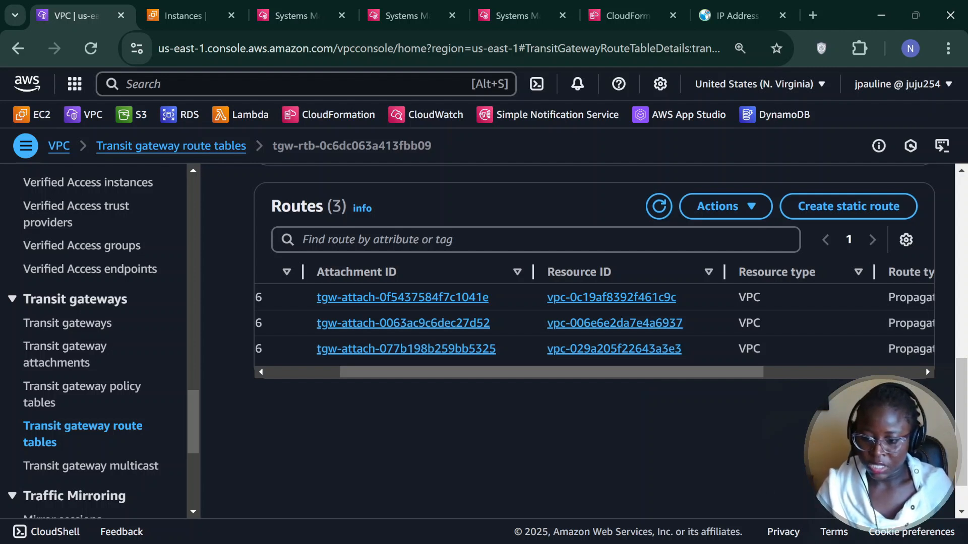
Switch back to the Microsoft Whiteboard diagram and draw a green freehand outline around VPC A.
key(alt+Tab)
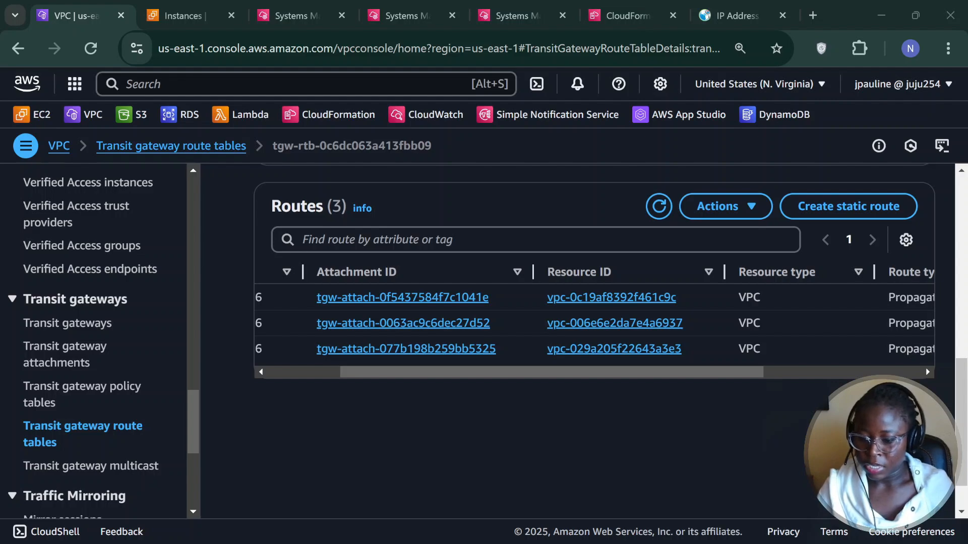
click(881, 15)
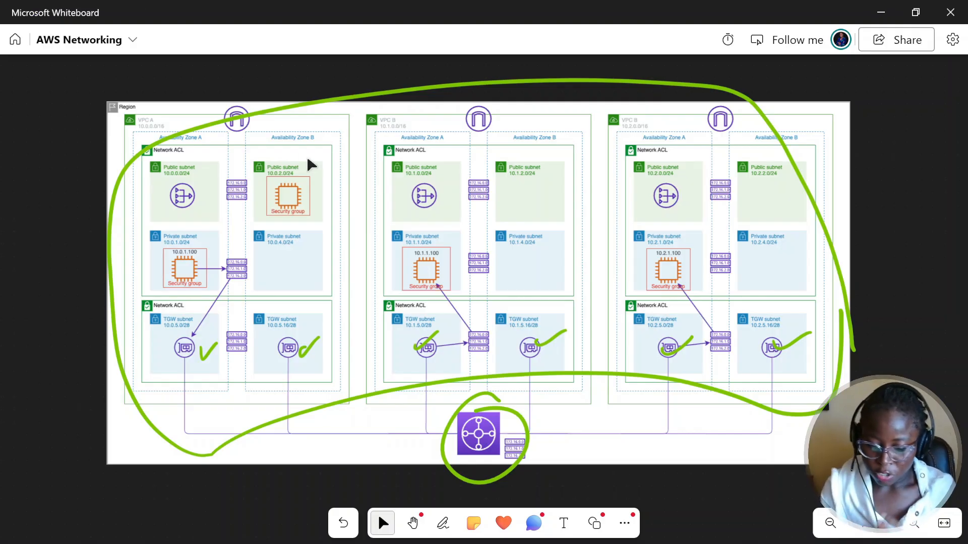
mouse_move(138, 129)
mouse_down()
mouse_move(278, 129)
mouse_move(355, 216)
mouse_move(241, 393)
mouse_move(130, 130)
mouse_up()
click(379, 515)
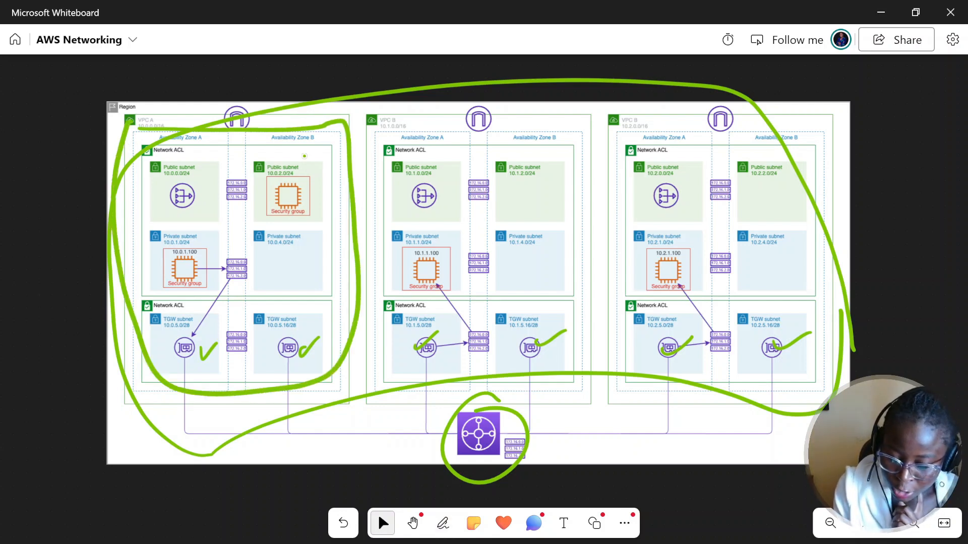
Draw green arrows pointing into VPC A from the 10.1.0.0/16 VPC and from the 10.2.0.0/16 VPC.
click(443, 523)
mouse_move(460, 168)
mouse_down()
mouse_move(352, 268)
mouse_move(328, 225)
mouse_move(323, 287)
mouse_up()
click(379, 515)
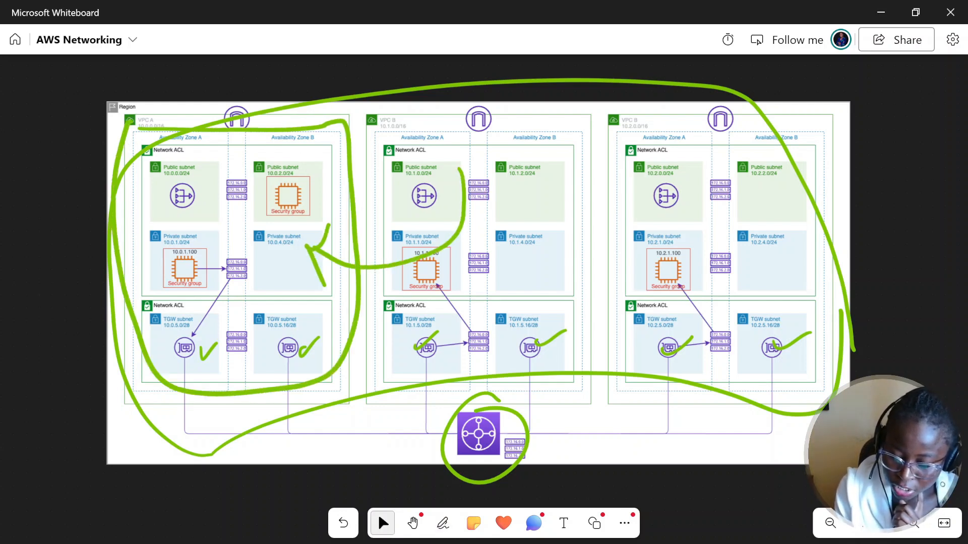
click(442, 523)
mouse_move(662, 201)
mouse_down()
mouse_move(678, 303)
mouse_move(304, 339)
mouse_up()
mouse_move(298, 301)
mouse_down()
mouse_move(281, 315)
mouse_move(295, 369)
mouse_up()
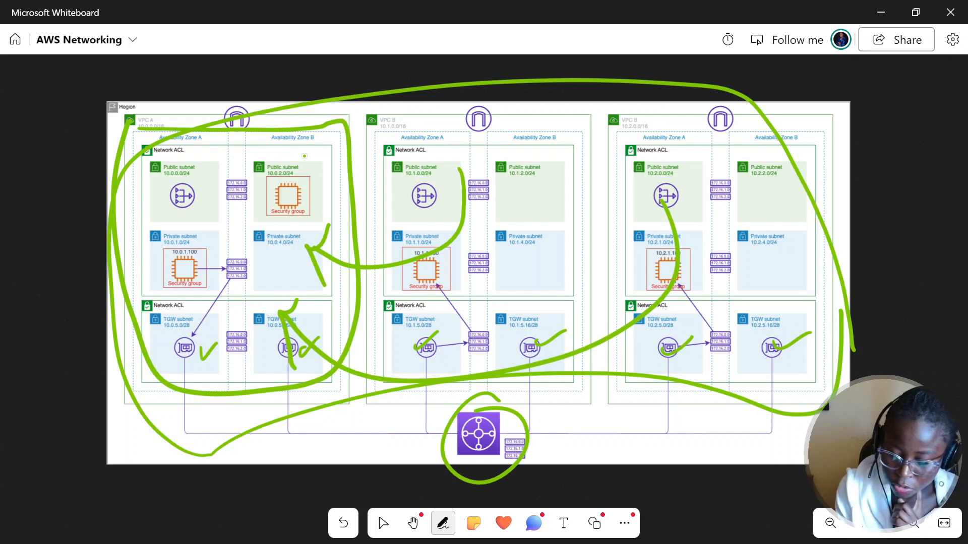
Draw a double-headed green arrow between the 10.1.0.0/16 and 10.2.0.0/16 VPCs and cross it out with an X.
mouse_move(482, 222)
mouse_down()
mouse_move(699, 228)
mouse_move(708, 214)
mouse_move(693, 248)
mouse_up()
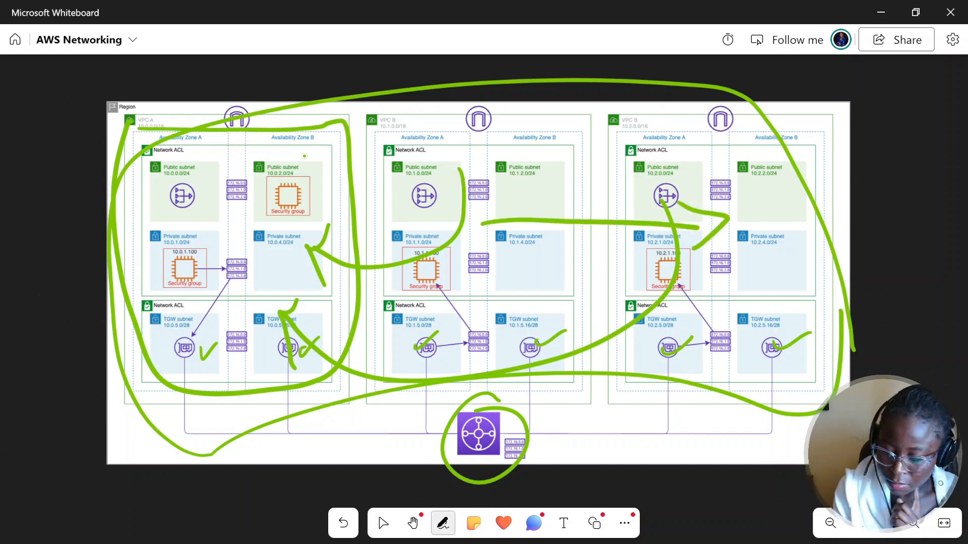
mouse_move(499, 191)
mouse_down()
mouse_move(479, 252)
mouse_move(486, 260)
mouse_up()
drag(645, 167, 501, 292)
drag(533, 166, 627, 263)
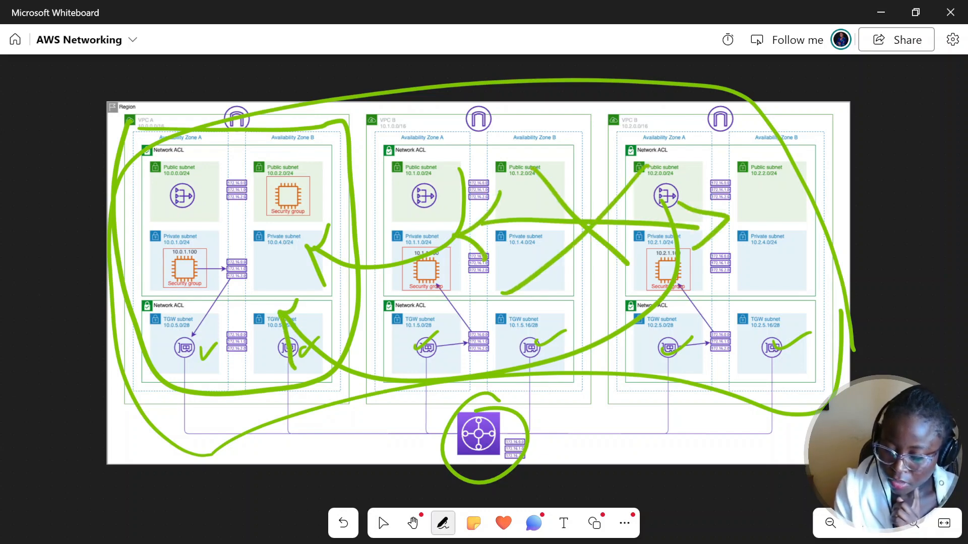
click(382, 523)
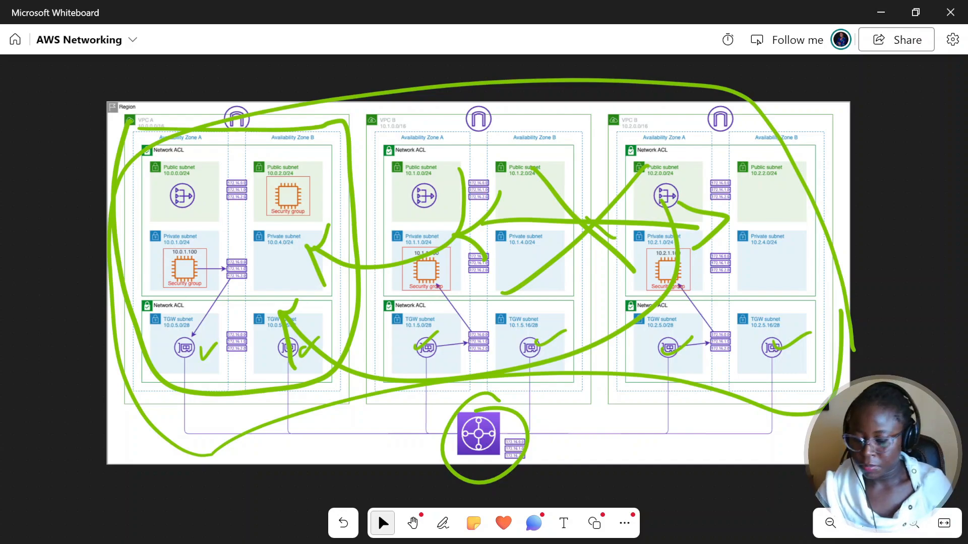
Return to the VPC console in the browser and check the CIDR of each transit gateway route.
click(881, 11)
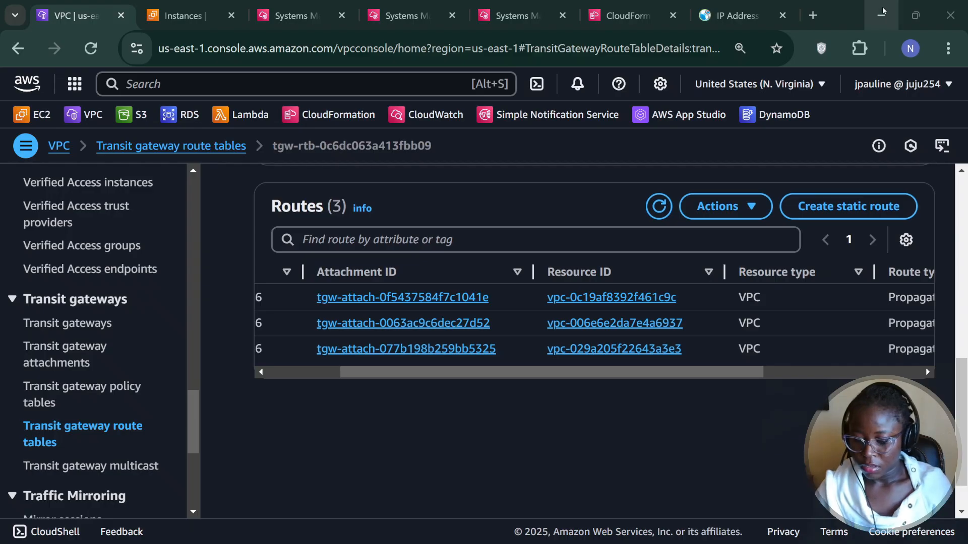
drag(384, 373, 334, 375)
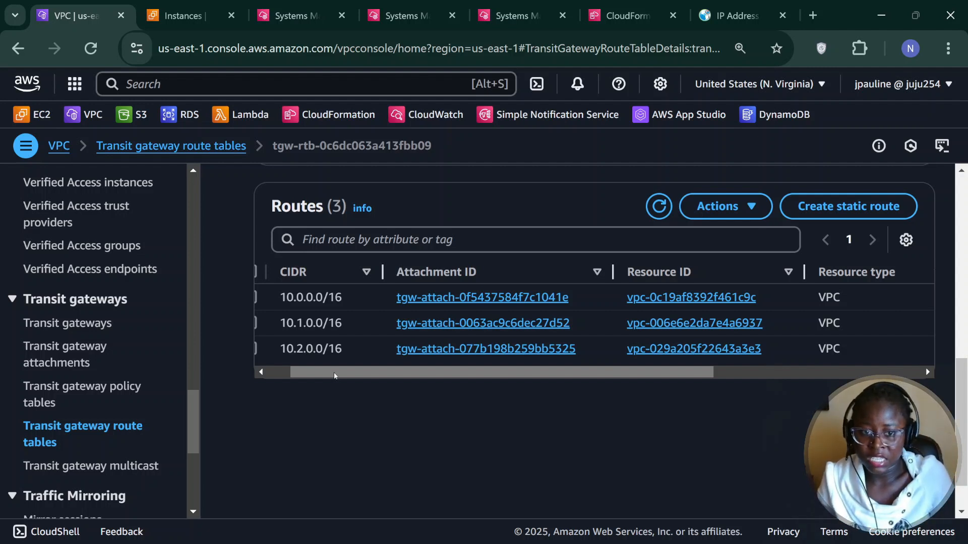
drag(334, 376, 310, 375)
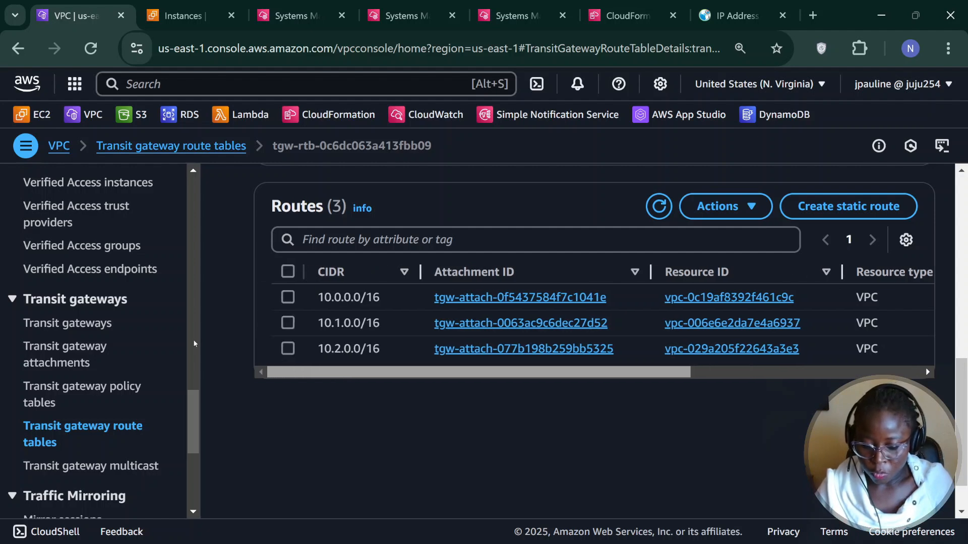
Show the transit gateway route table's associations again and check the state of each VPC attachment.
scroll(330, 211, up, 5)
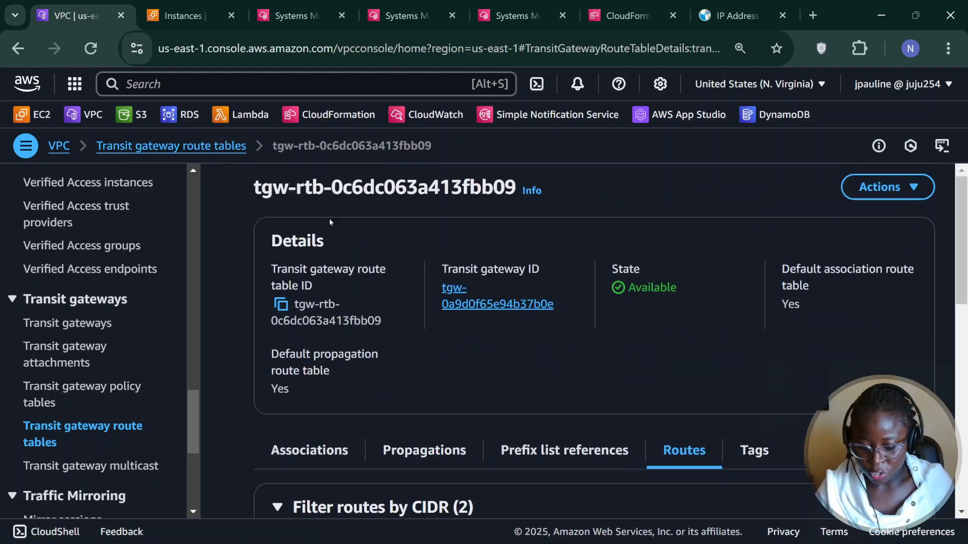
click(324, 441)
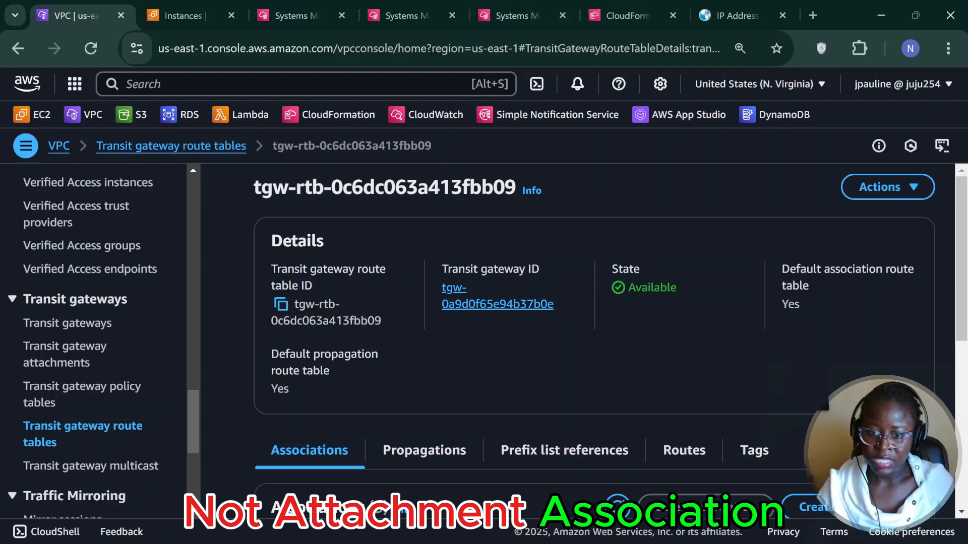
scroll(439, 267, down, 5)
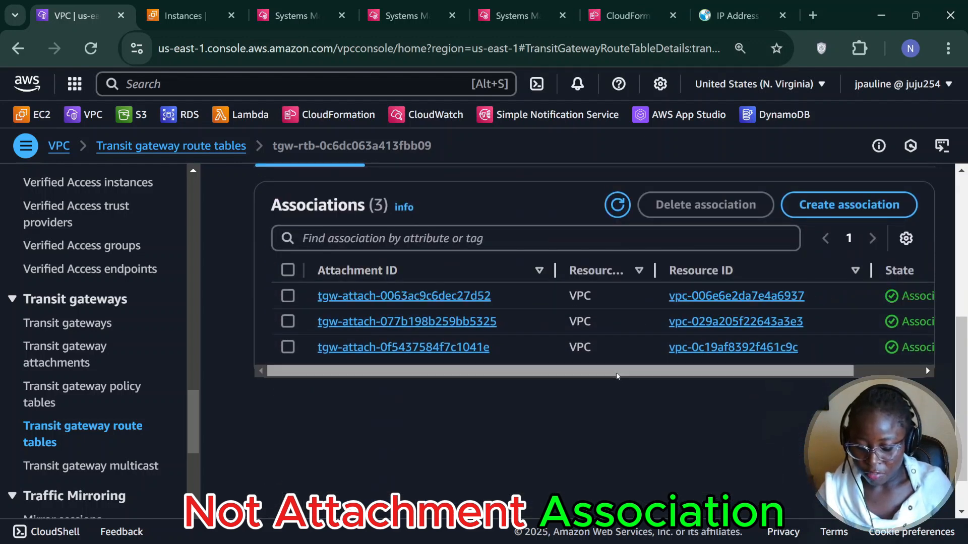
drag(625, 372, 755, 374)
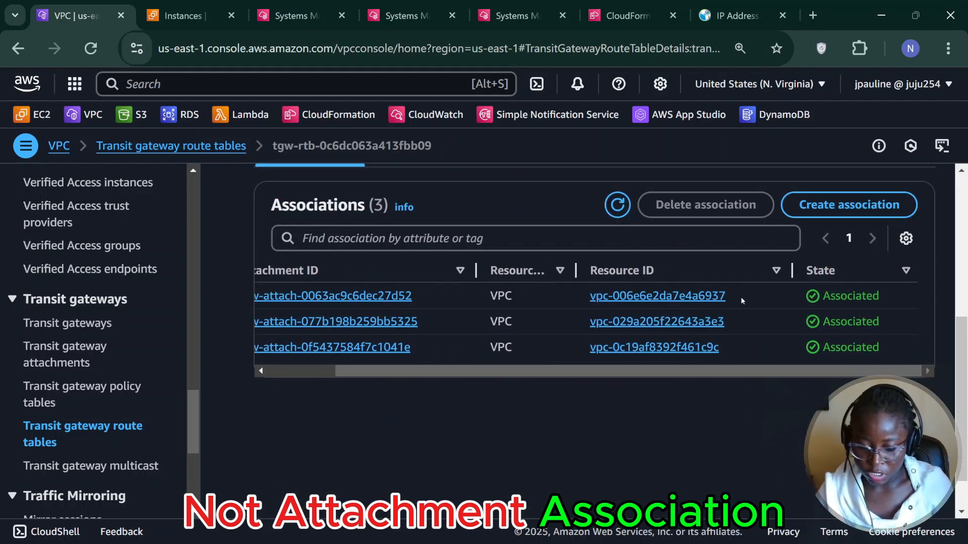
Open the list of VPCs in a new tab and check which VPC ID belongs to each VPC name.
scroll(117, 363, up, 15)
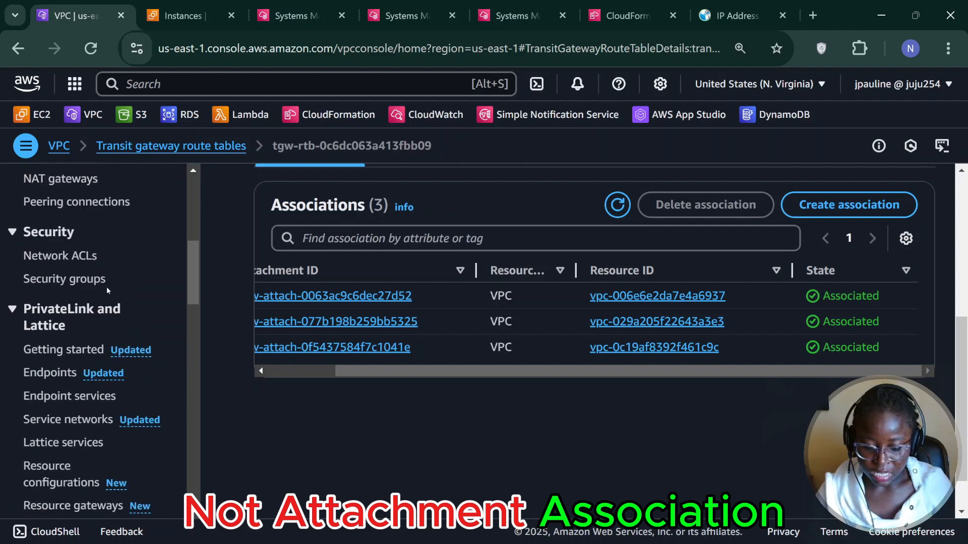
scroll(101, 279, up, 3)
right_click(61, 313)
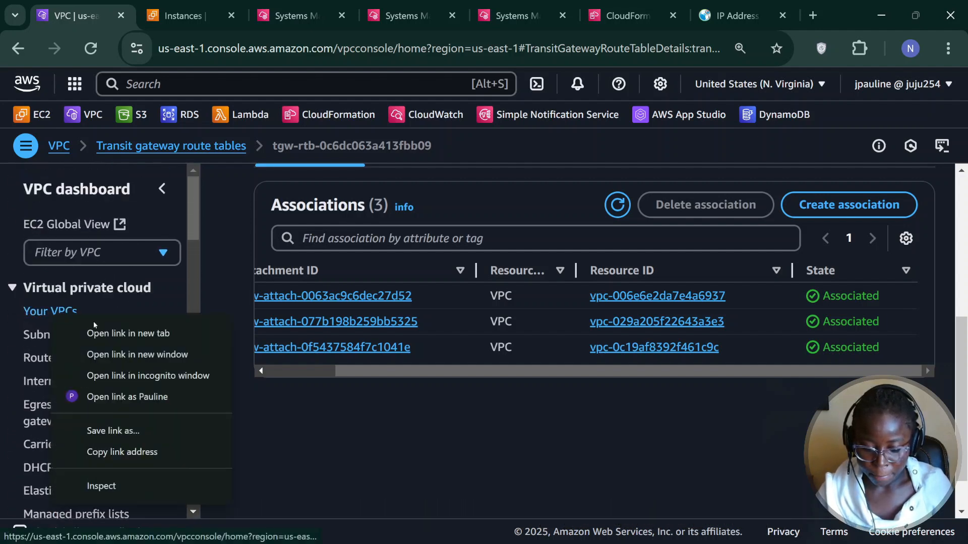
click(103, 337)
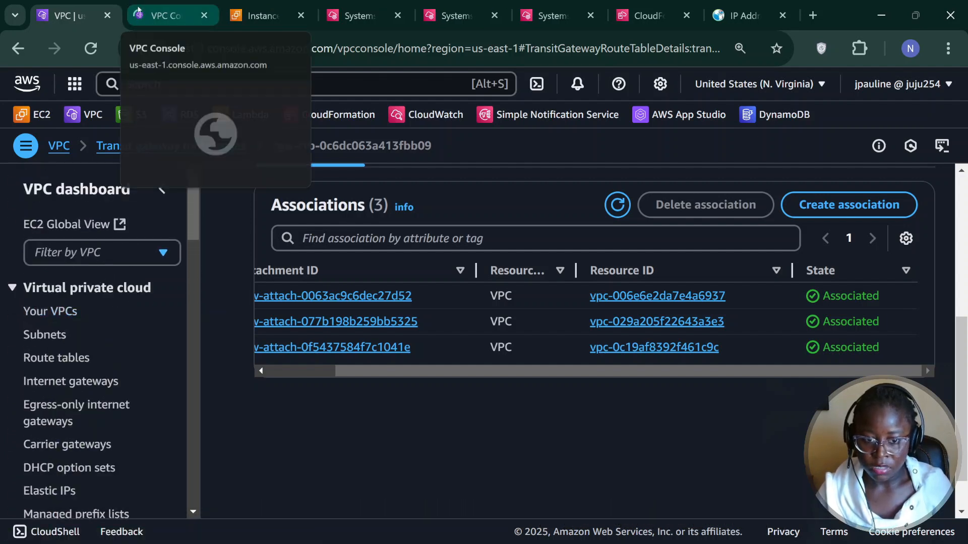
click(139, 9)
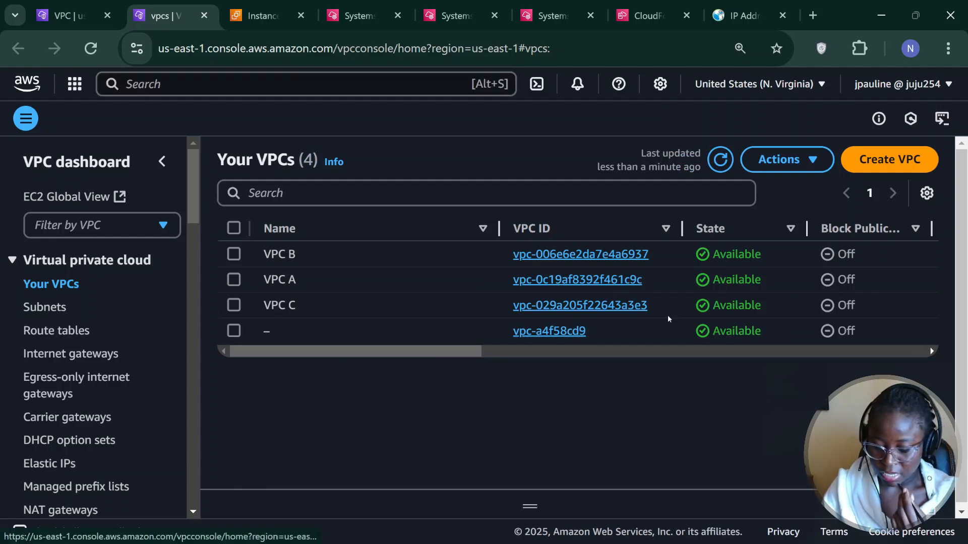
Delete VPC A's association (tgw-attach-0f5437584f7c1041e) from the transit gateway route table and check the association states.
click(71, 16)
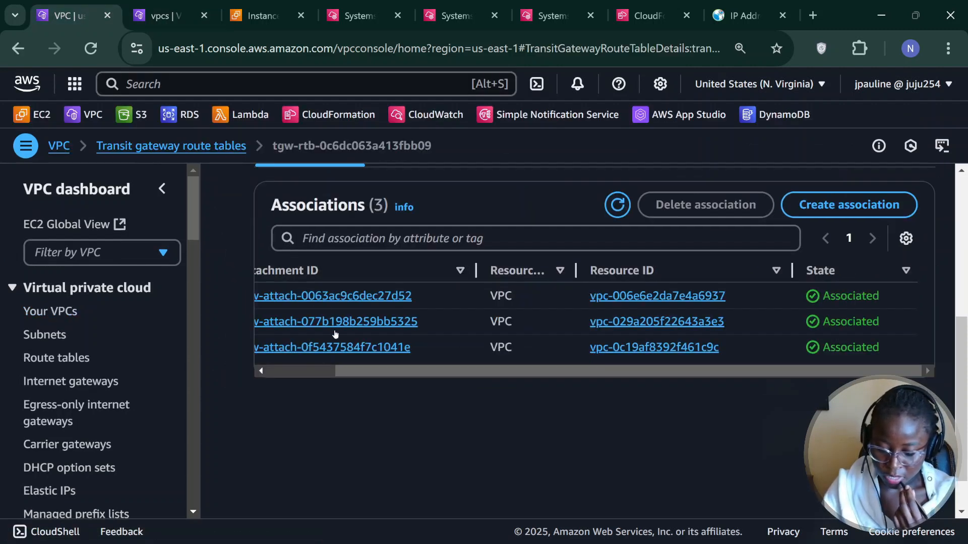
drag(363, 369, 354, 369)
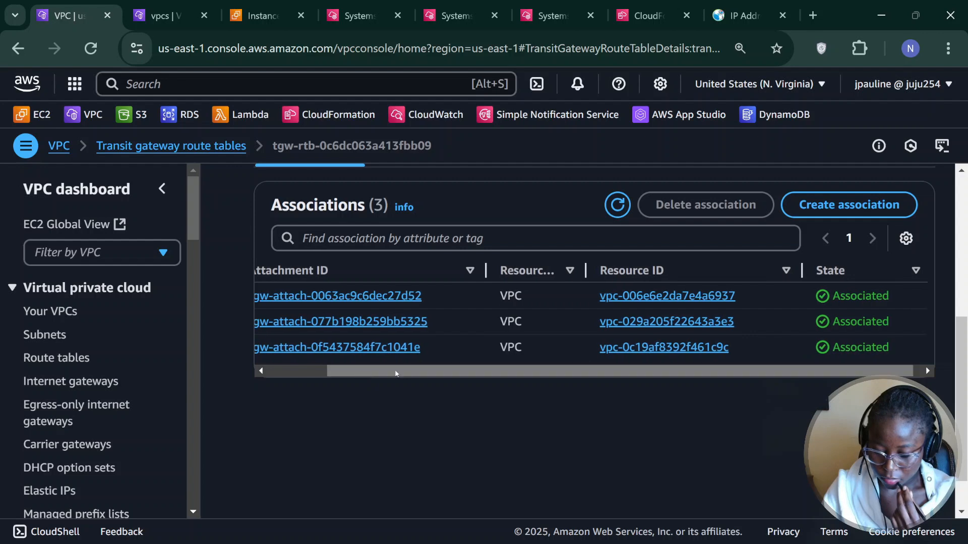
drag(421, 371, 360, 373)
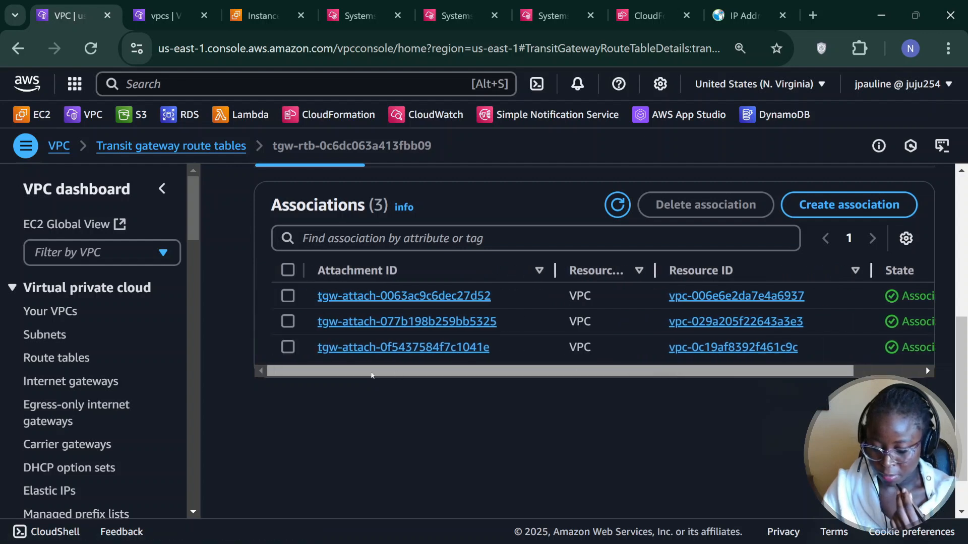
click(288, 347)
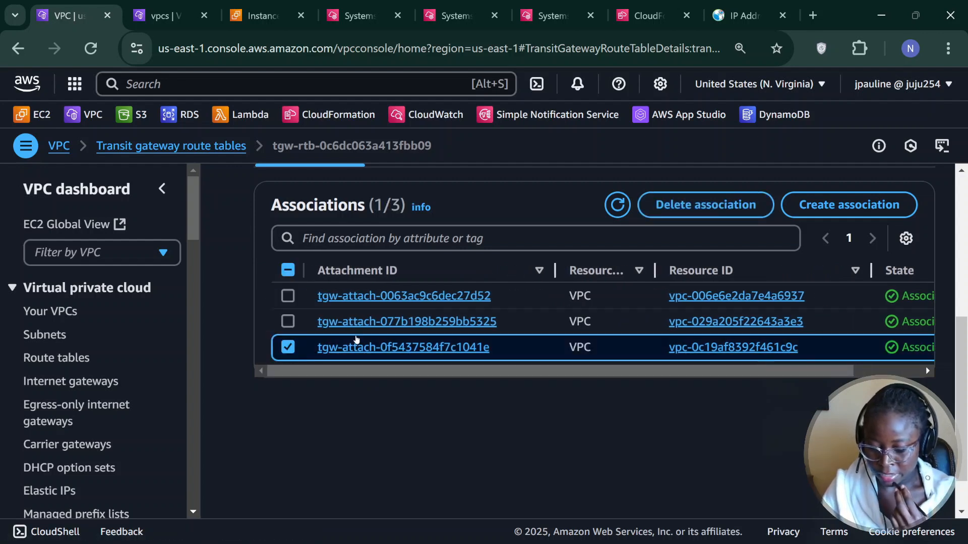
click(725, 214)
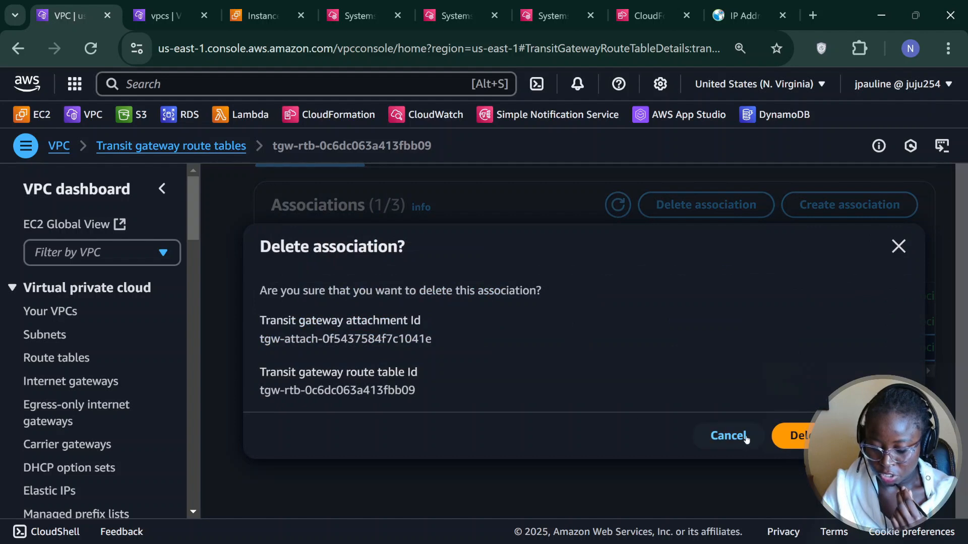
click(791, 435)
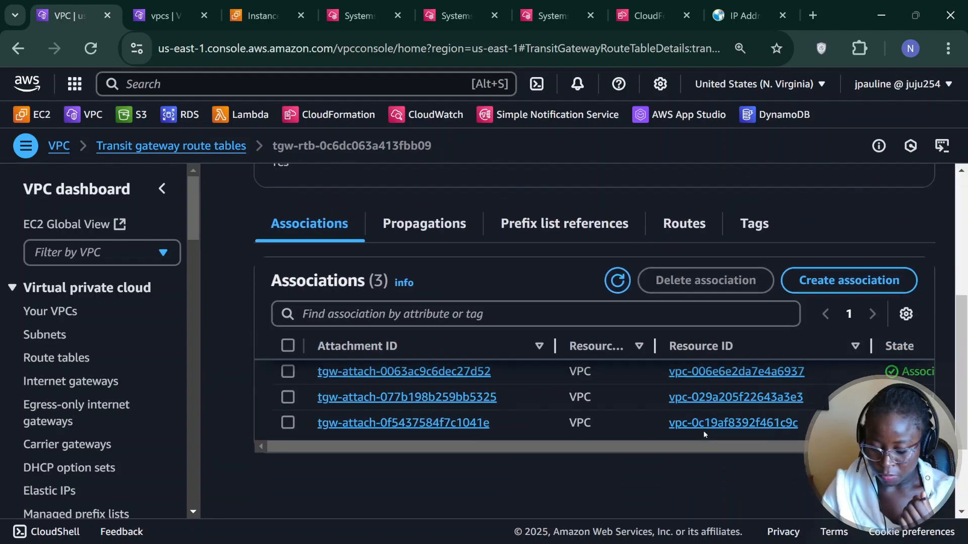
drag(704, 446, 773, 446)
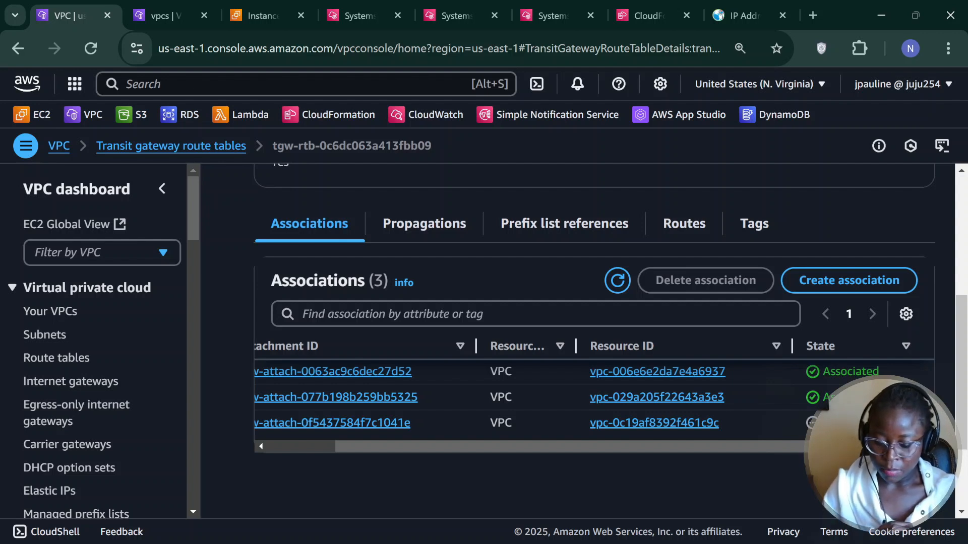
Review the propagations of the transit gateway route table, and check the CIDR and attachment of each of its routes.
click(403, 227)
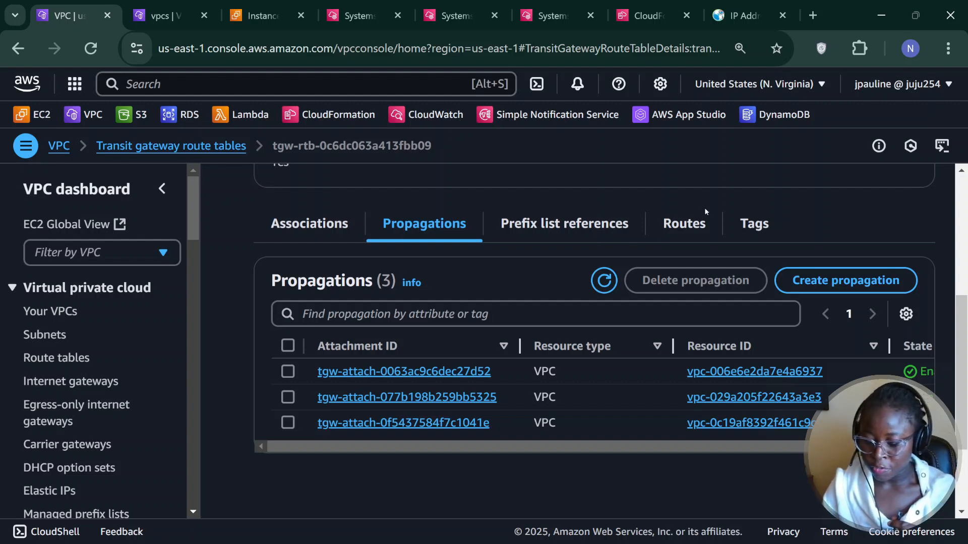
click(698, 225)
scroll(529, 454, down, 3)
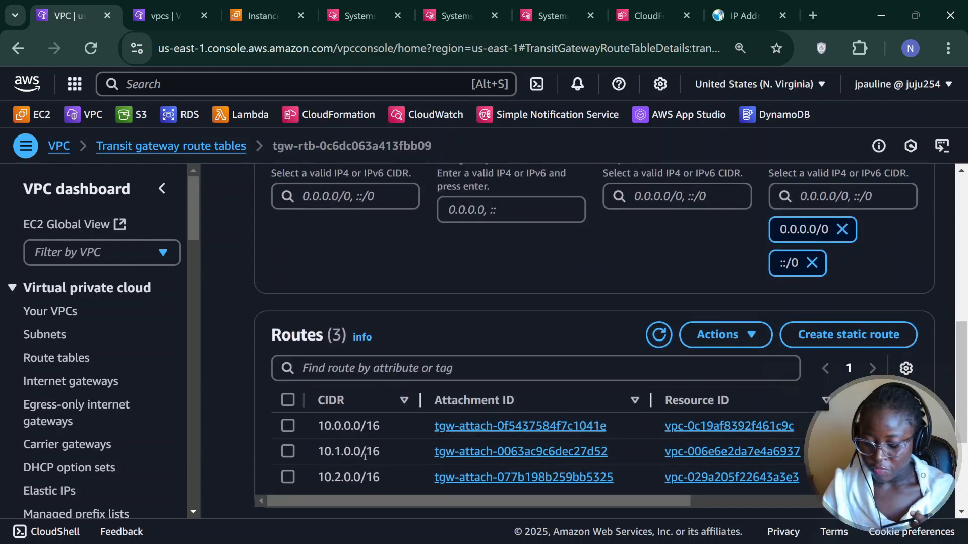
scroll(393, 328, up, 4)
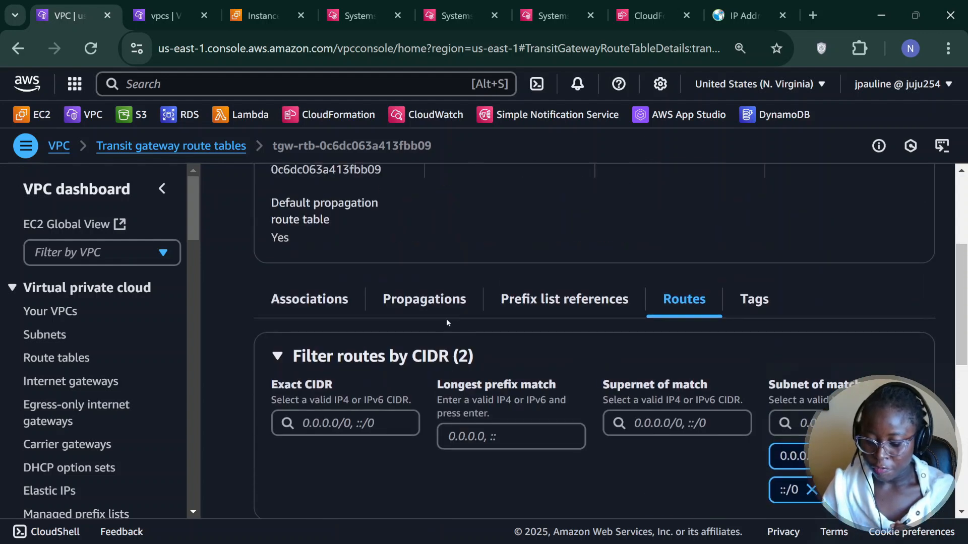
Delete VPC B's propagation (tgw-attach-0063ac9c6dec27d52) from the transit gateway route table.
click(422, 316)
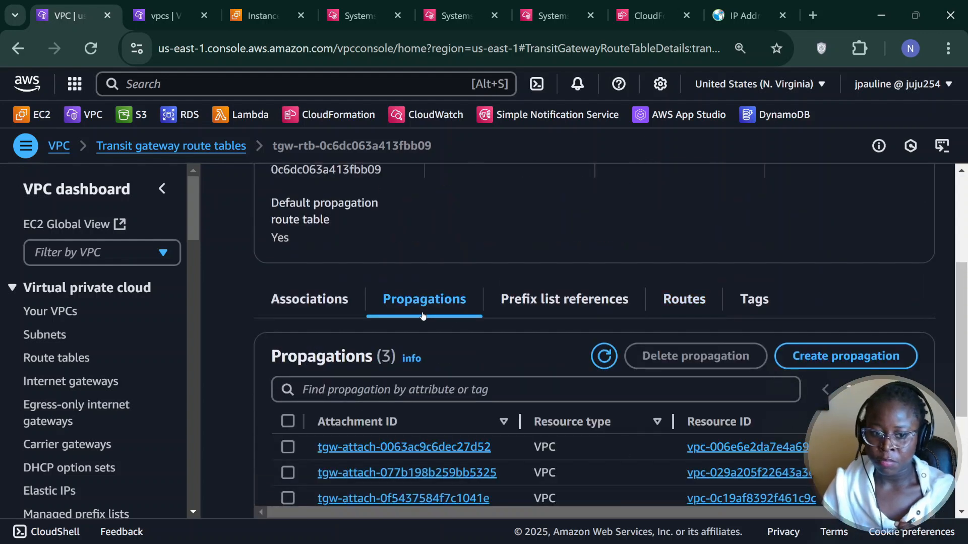
scroll(422, 316, down, 3)
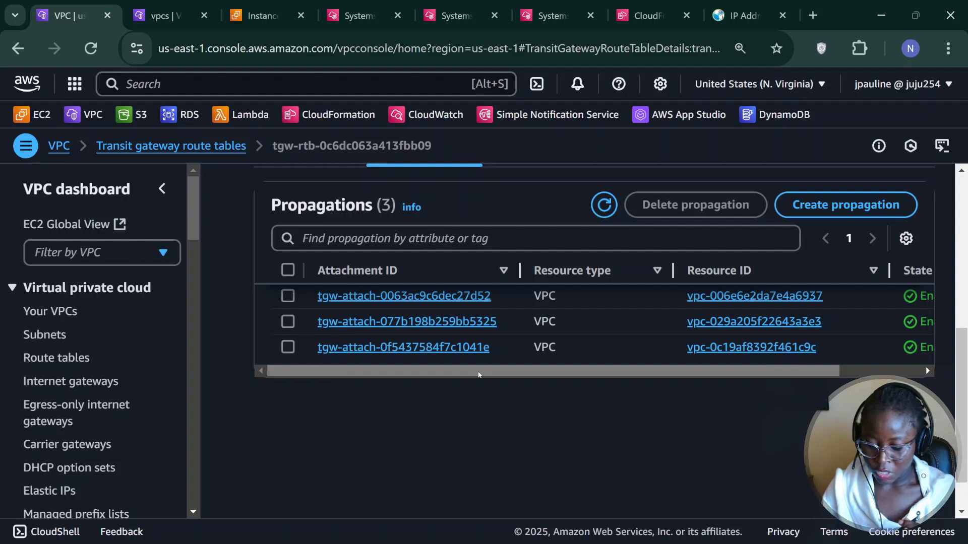
scroll(479, 374, up, 1)
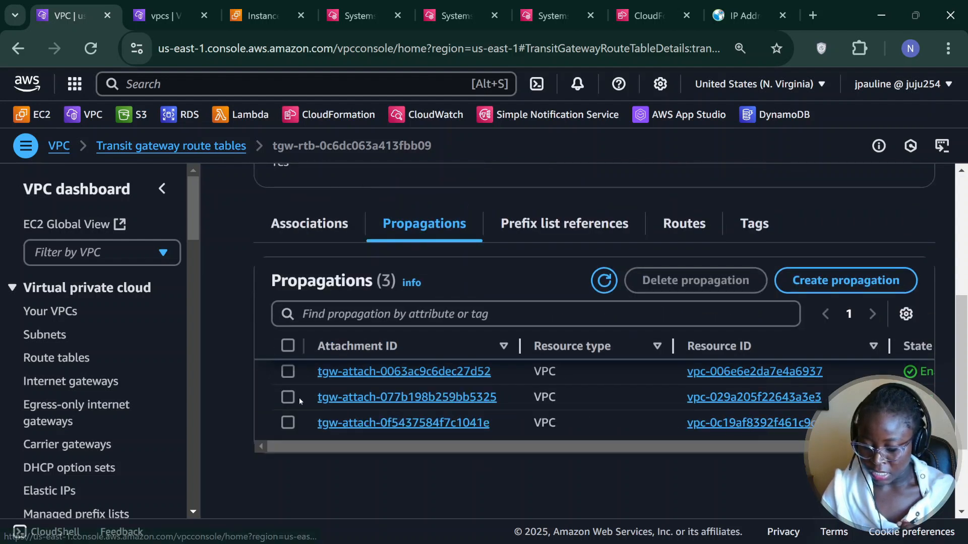
click(289, 375)
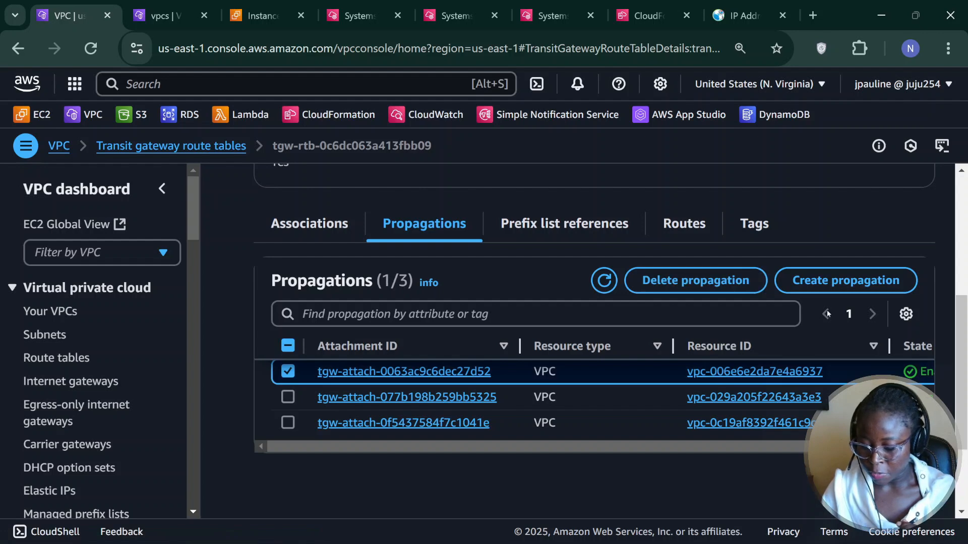
click(713, 282)
click(789, 435)
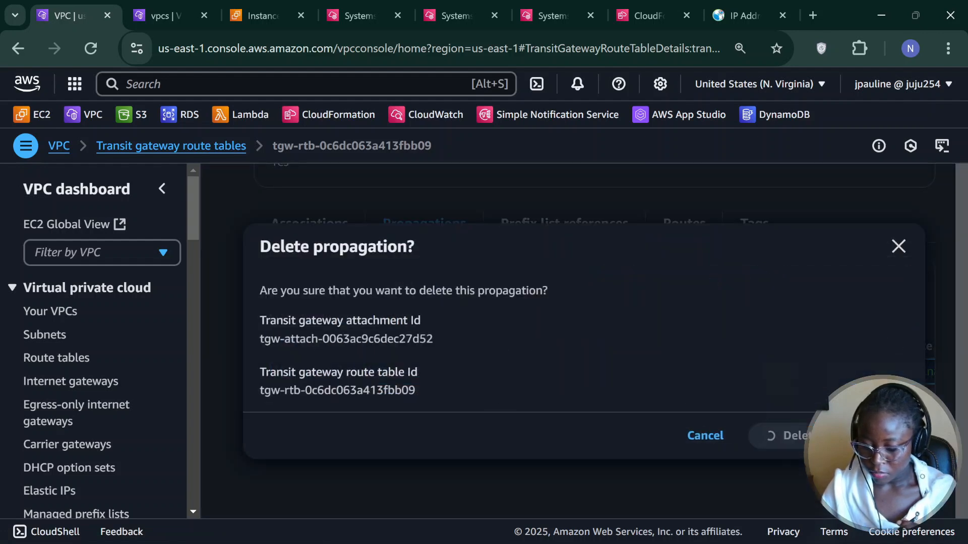
Delete VPC C's propagation (tgw-attach-077b198b259bb5325) from the transit gateway route table.
scroll(323, 398, up, 3)
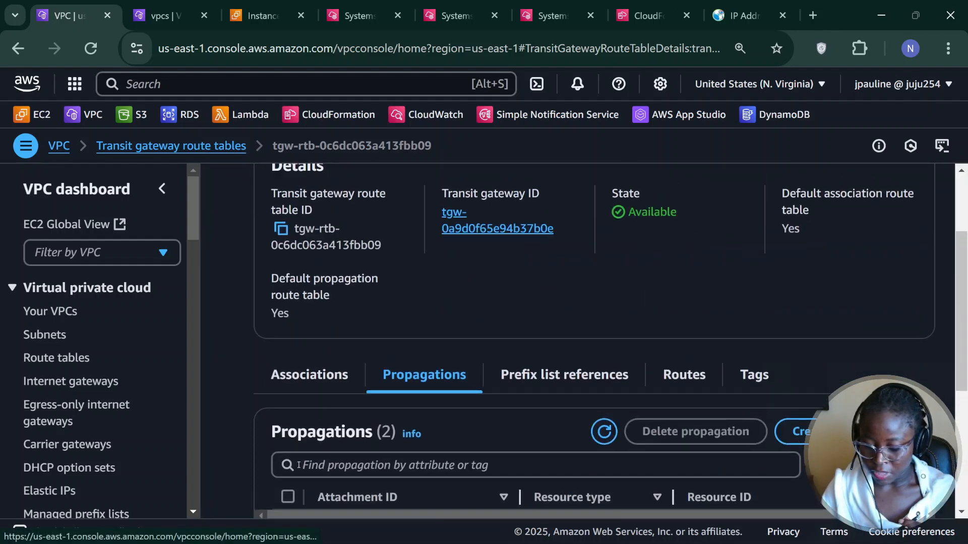
scroll(298, 462, down, 3)
click(287, 371)
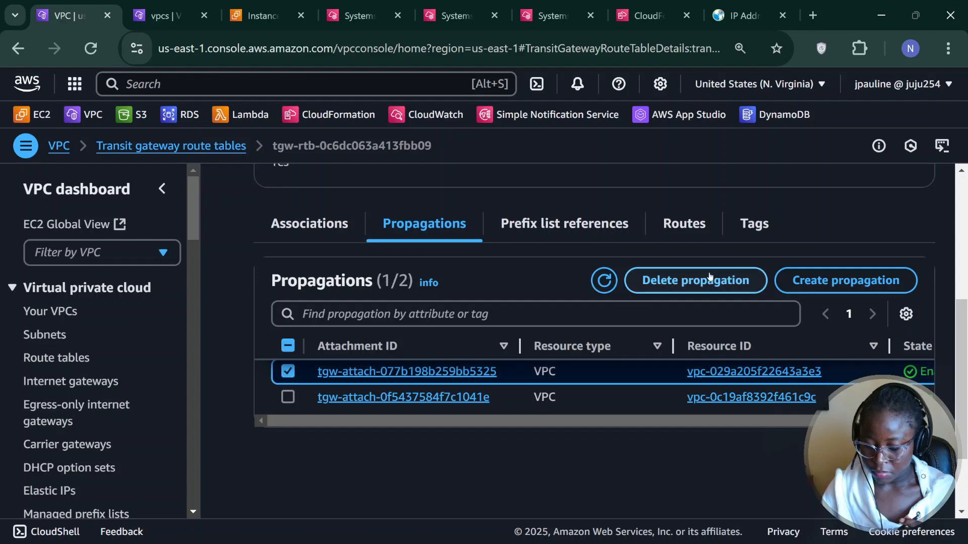
click(712, 281)
click(803, 427)
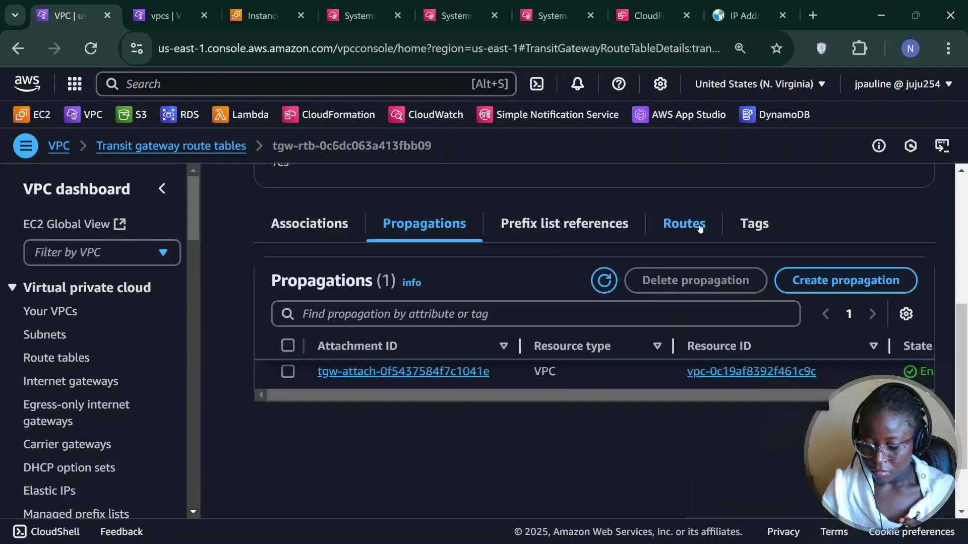
Check which routes the transit gateway route table contains.
click(696, 225)
scroll(631, 395, down, 4)
scroll(422, 385, down, 1)
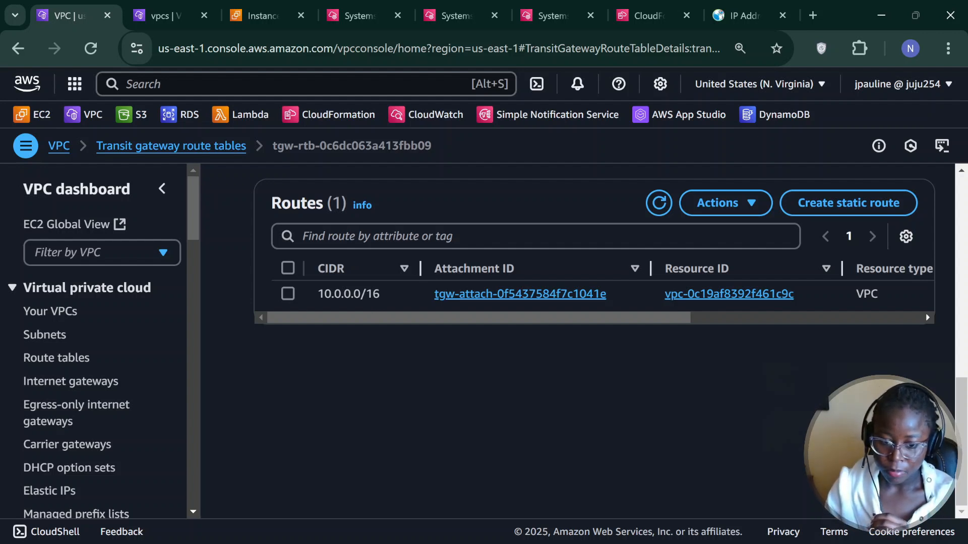
Switch to Microsoft Whiteboard, draw a blue tick on VPC B, and mark the 10.2.0.0/16 VPC with a C and a tick.
key(alt+Tab)
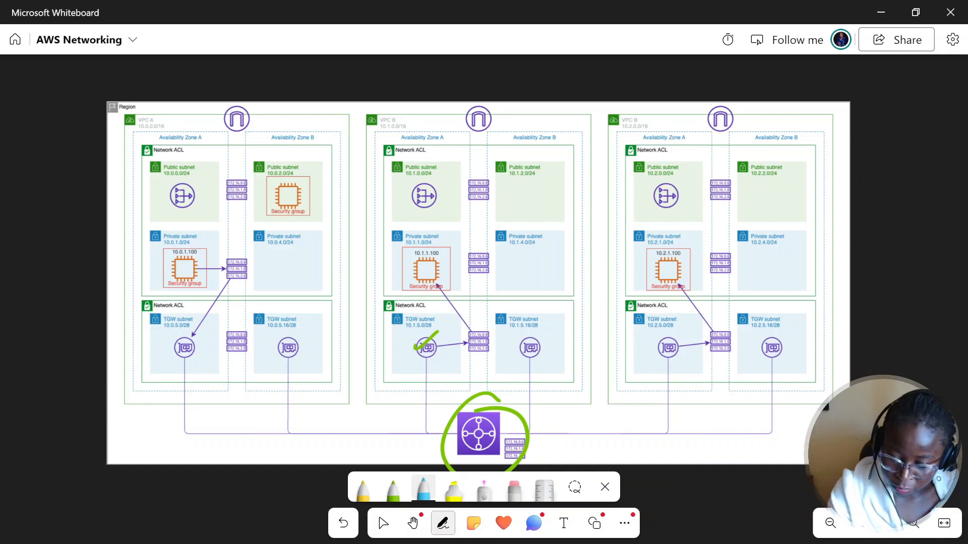
drag(404, 136, 457, 113)
mouse_move(631, 138)
mouse_down()
mouse_move(689, 129)
mouse_move(648, 130)
mouse_up()
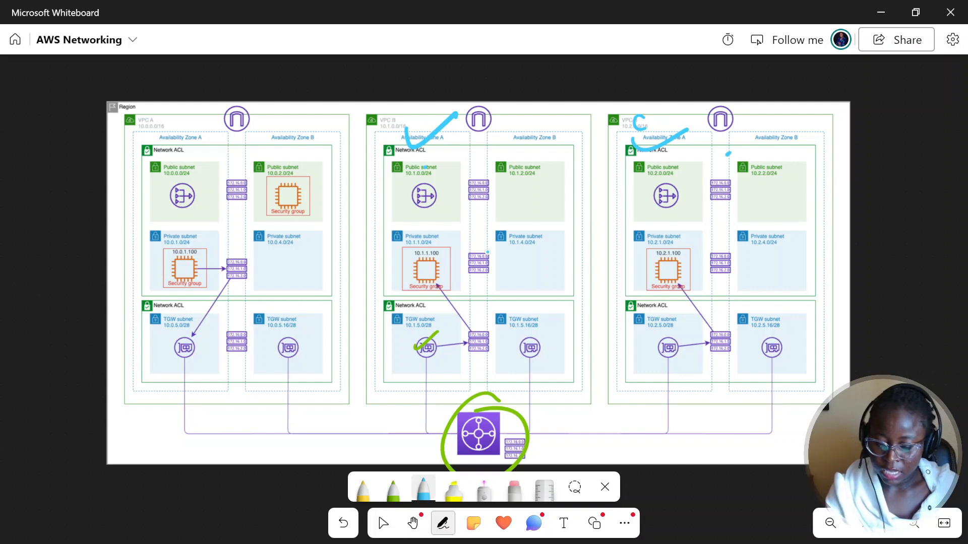
Draw two blue arrows pointing into VPC A, one from VPC B and one from VPC C.
mouse_move(510, 187)
mouse_down()
mouse_move(345, 229)
mouse_move(359, 252)
mouse_up()
mouse_move(679, 252)
mouse_down()
mouse_move(459, 281)
mouse_move(334, 315)
mouse_up()
mouse_move(352, 286)
mouse_down()
mouse_move(329, 308)
mouse_move(343, 345)
mouse_up()
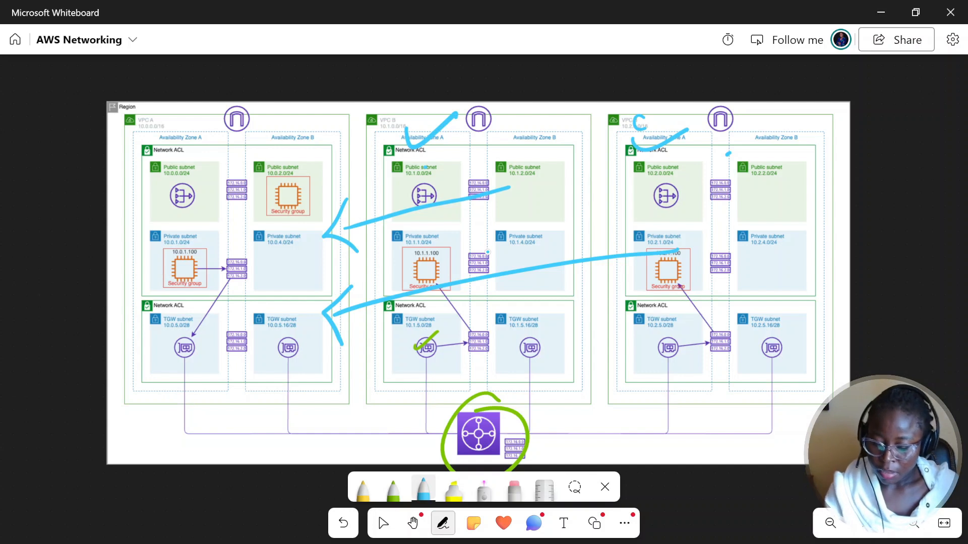
Handwrite "10.0.0/16" in blue beside VPC C's TGW subnets.
mouse_move(716, 418)
mouse_down()
mouse_move(721, 436)
mouse_move(731, 417)
mouse_move(766, 400)
mouse_up()
drag(779, 399, 793, 384)
mouse_move(817, 339)
mouse_down()
mouse_move(808, 377)
mouse_move(823, 359)
mouse_up()
drag(843, 328, 838, 342)
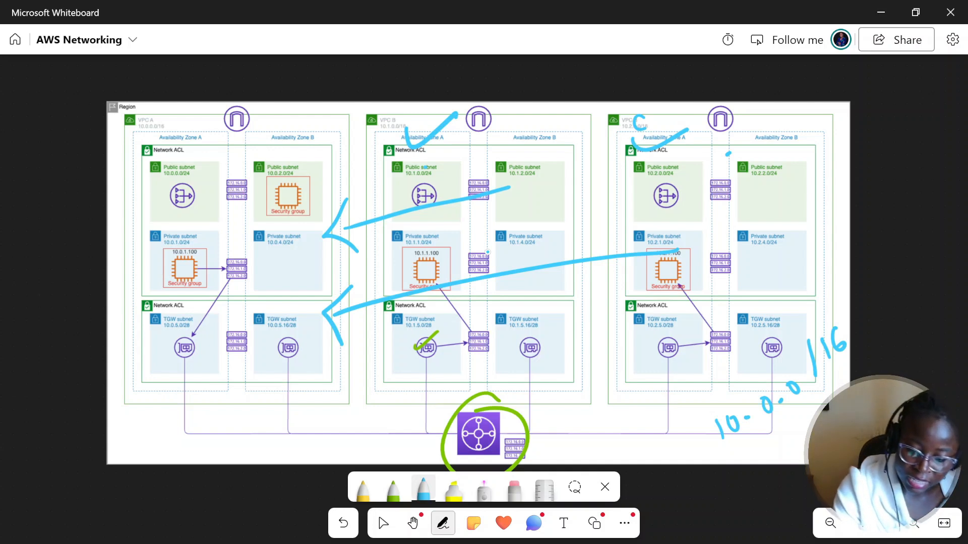
Handwrite "Attachment" over VPC A and "Propagations" across VPCs B and C in blue, with a tick on both VPCs beneath it.
mouse_move(156, 121)
mouse_down()
mouse_move(159, 186)
mouse_move(184, 160)
mouse_move(161, 149)
mouse_up()
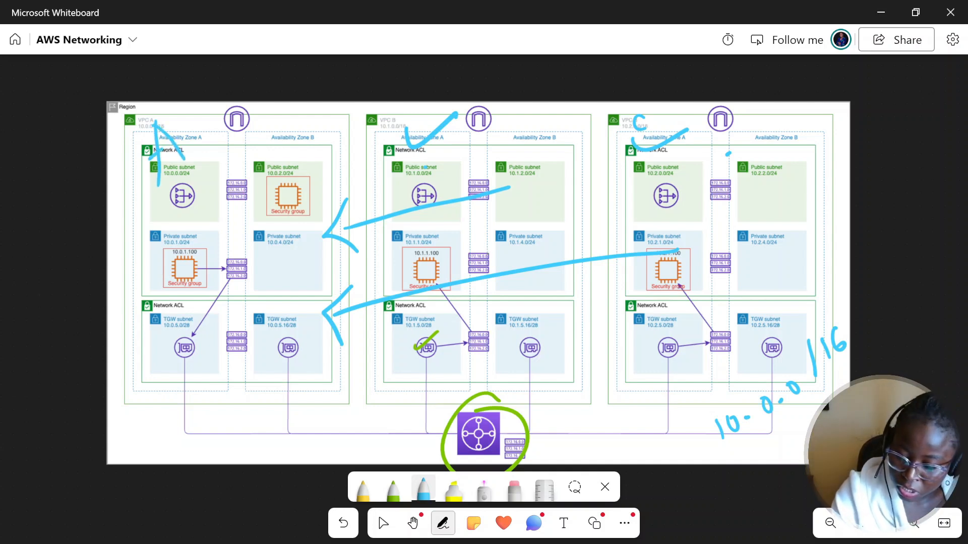
mouse_move(453, 153)
mouse_down()
mouse_move(468, 189)
mouse_move(481, 164)
mouse_up()
mouse_move(493, 157)
mouse_down()
mouse_move(527, 140)
mouse_move(557, 162)
mouse_up()
mouse_move(573, 121)
mouse_down()
mouse_move(587, 133)
mouse_move(597, 115)
mouse_up()
click(600, 105)
mouse_move(602, 111)
mouse_down()
mouse_move(609, 119)
mouse_move(622, 102)
mouse_up()
mouse_move(637, 92)
mouse_down()
mouse_move(646, 87)
mouse_move(657, 101)
mouse_up()
drag(675, 81, 666, 110)
mouse_move(529, 208)
mouse_down()
mouse_move(581, 184)
mouse_move(692, 169)
mouse_up()
mouse_move(159, 153)
mouse_down()
mouse_move(170, 144)
mouse_move(182, 152)
mouse_up()
drag(198, 153, 208, 146)
drag(221, 105, 204, 139)
mouse_move(230, 120)
mouse_down()
mouse_move(239, 113)
mouse_move(232, 127)
mouse_up()
drag(258, 108, 247, 124)
mouse_move(257, 85)
mouse_down()
mouse_move(267, 119)
mouse_move(317, 77)
mouse_move(334, 75)
mouse_up()
drag(346, 59, 343, 82)
drag(335, 69, 357, 65)
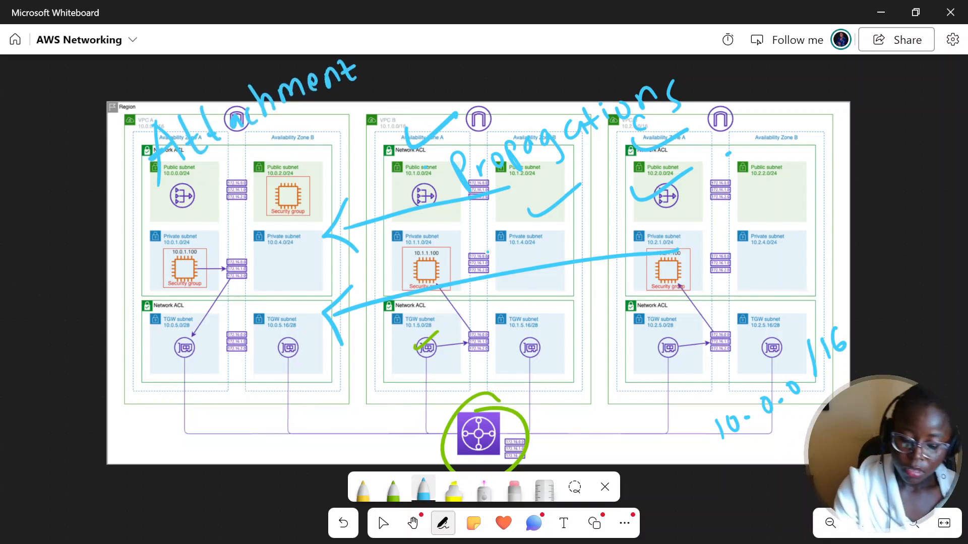
Circle VPC A's label in blue and draw curved arrows from it to VPC B and to VPC C.
mouse_move(171, 126)
mouse_down()
mouse_move(115, 108)
mouse_move(177, 93)
mouse_up()
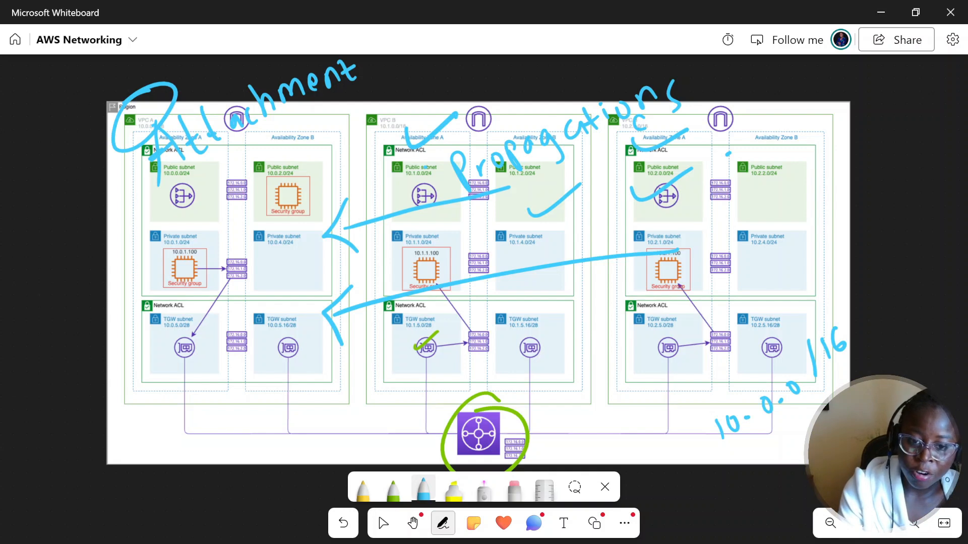
mouse_move(115, 151)
mouse_down()
mouse_move(151, 249)
mouse_move(381, 283)
mouse_move(447, 239)
mouse_move(443, 269)
mouse_up()
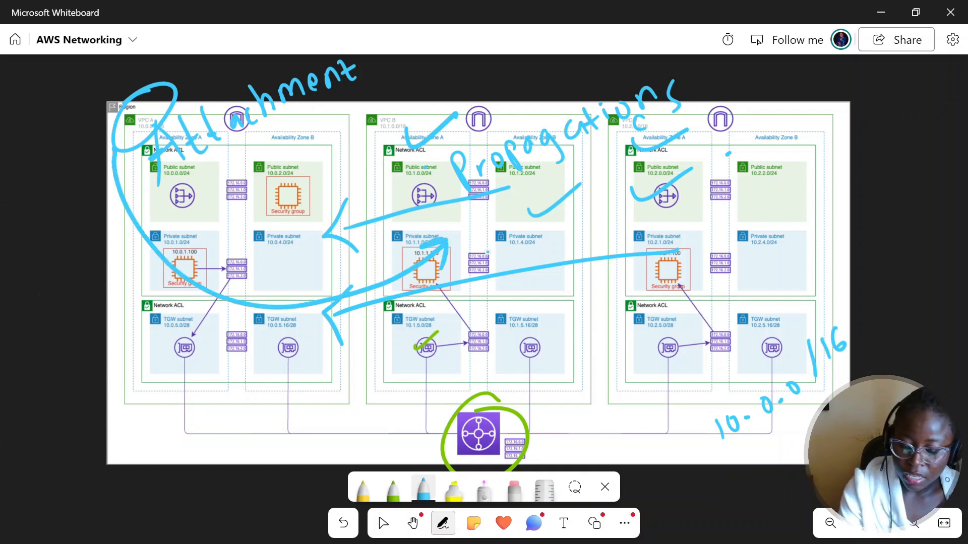
drag(115, 151, 663, 318)
drag(621, 331, 670, 353)
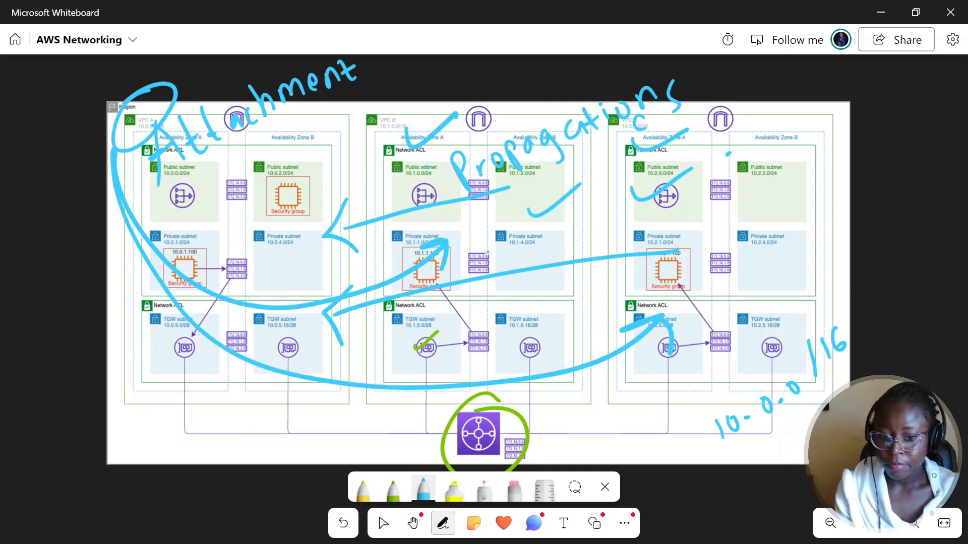
Draw a large blue X across VPC A's outgoing arrows and circle VPC A's label again.
drag(270, 237, 166, 431)
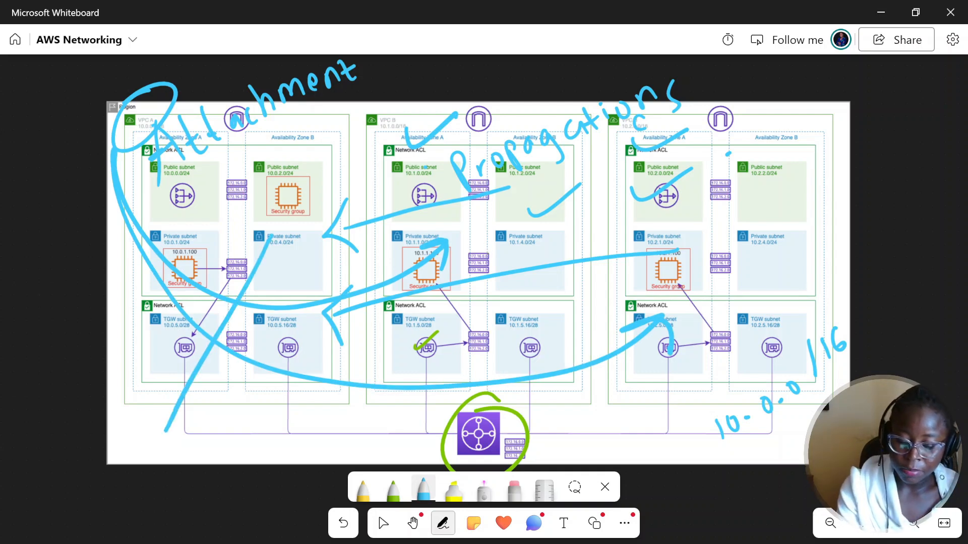
drag(119, 282, 337, 348)
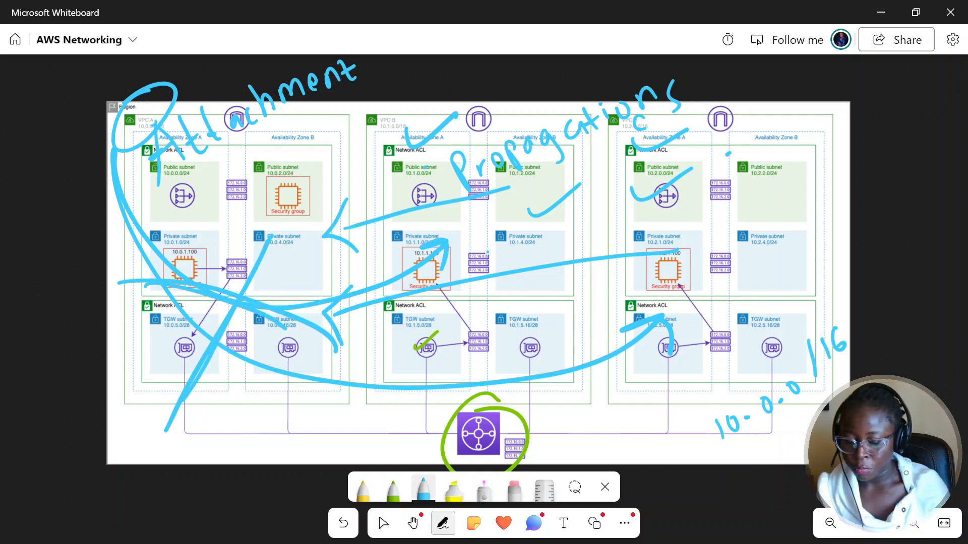
drag(152, 95, 164, 88)
drag(127, 115, 148, 99)
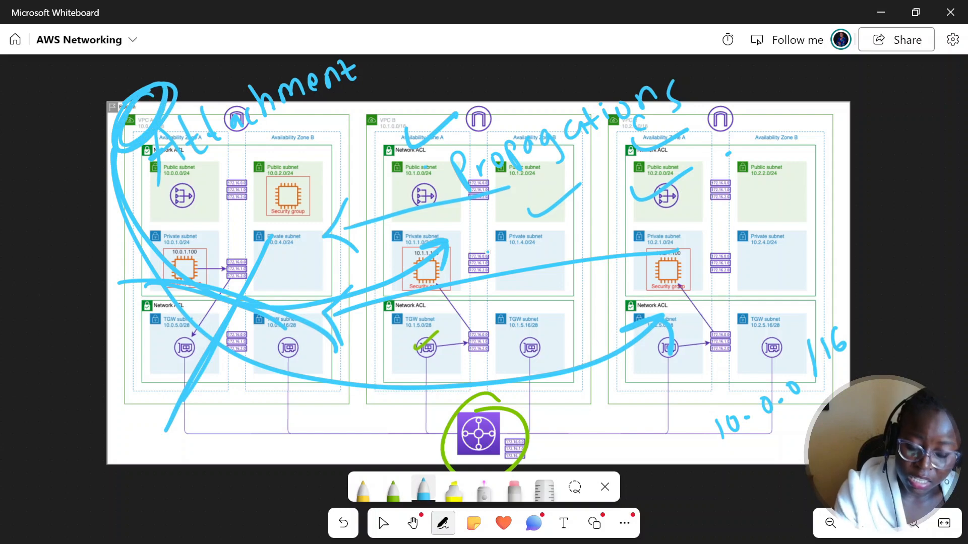
Switch from the whiteboard to the AWS VPC console and open the form for creating a transit gateway route table.
click(381, 519)
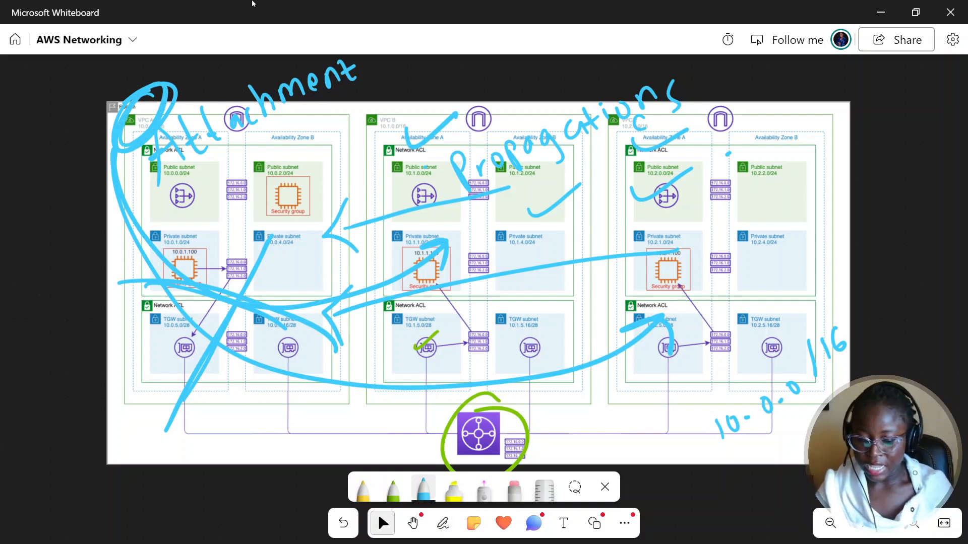
click(879, 14)
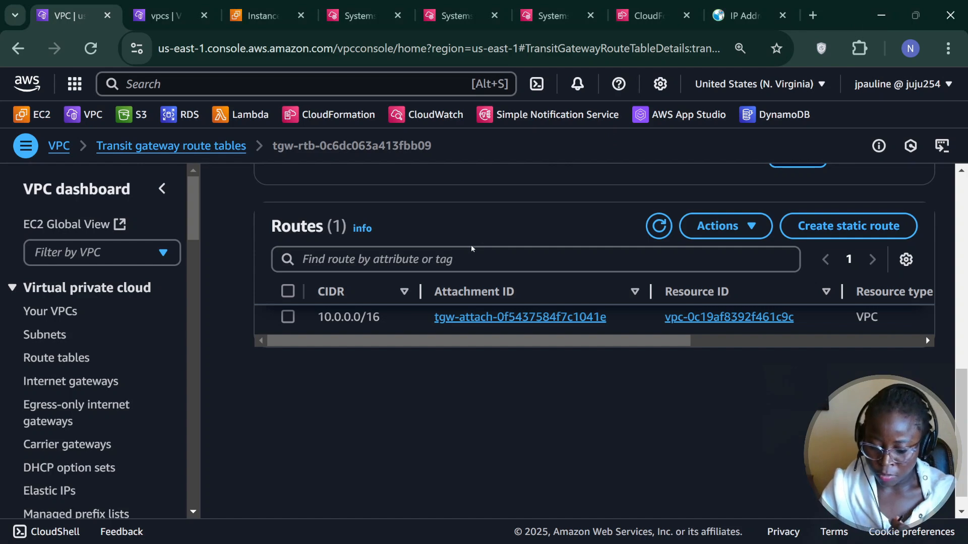
scroll(474, 247, up, 10)
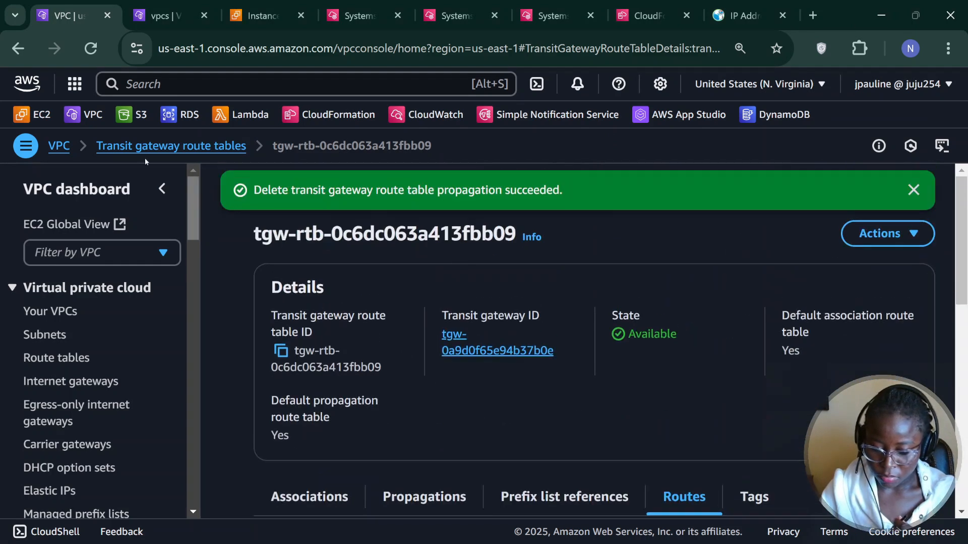
click(129, 146)
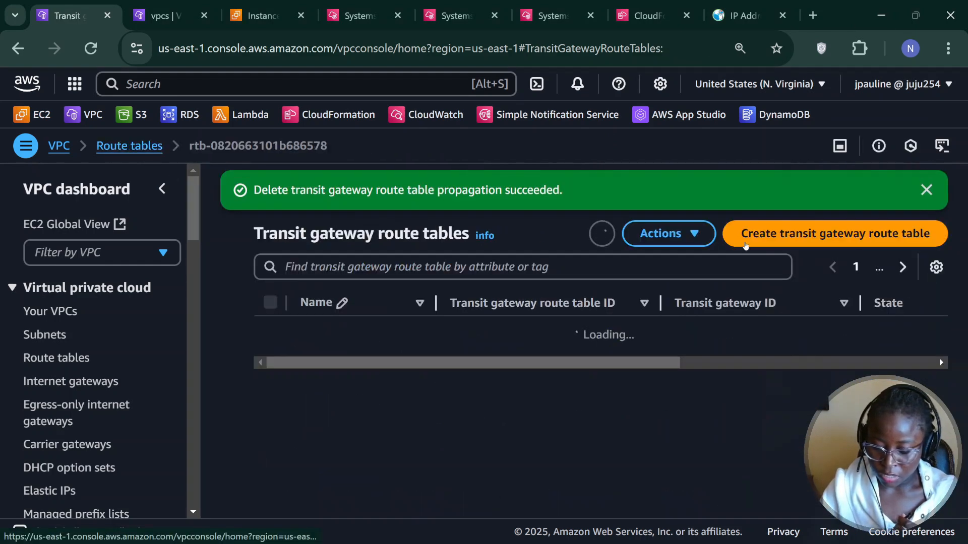
click(786, 233)
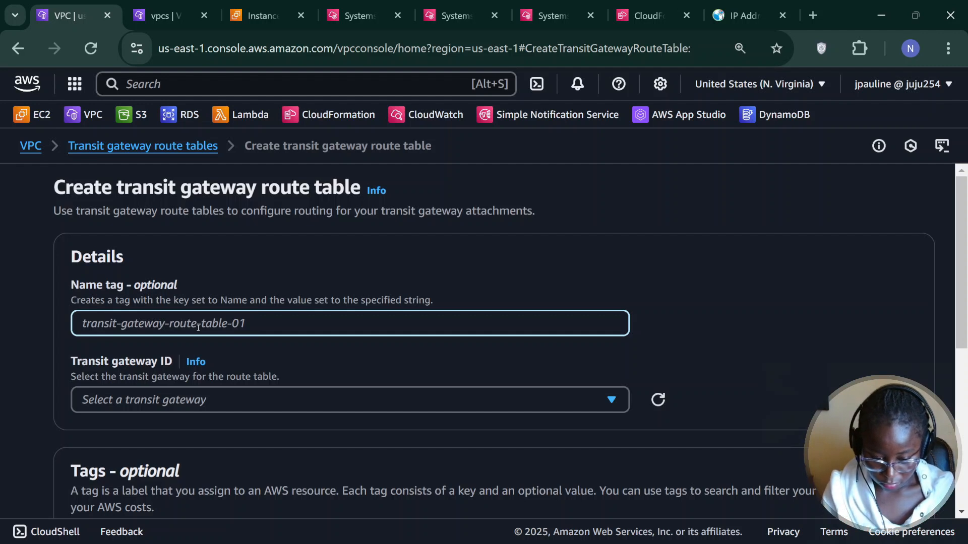
Create a transit gateway route table named "Shared Services TGW Route Table" on transit gateway tgw-0a9d0f65e94b37b0e.
text(s)
key(BackSpace)
text(Shar)
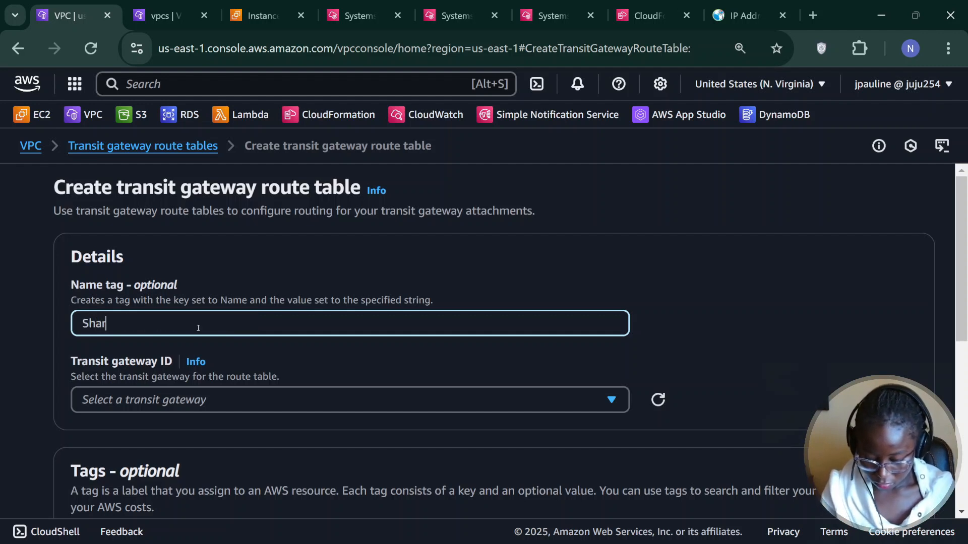
text(ed Services T)
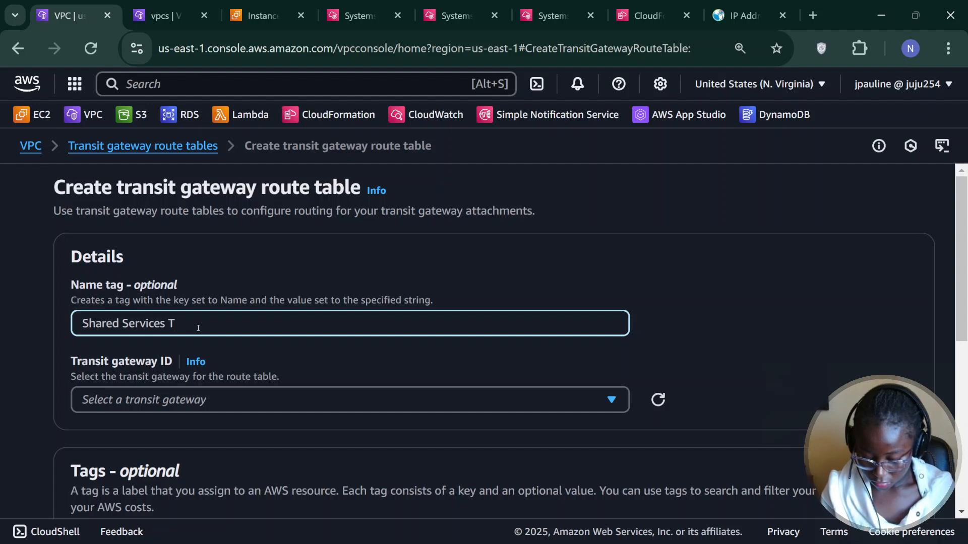
text(GW Rout)
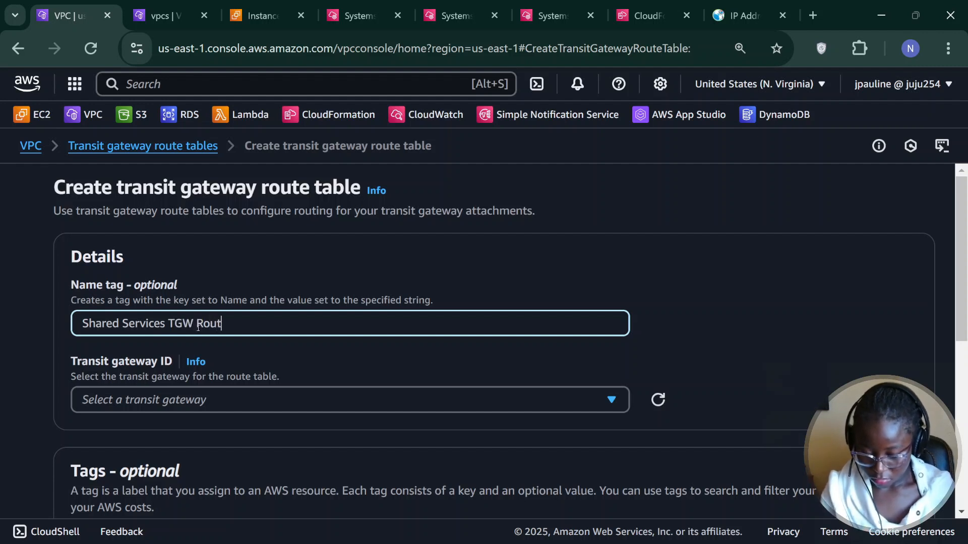
text(e Table)
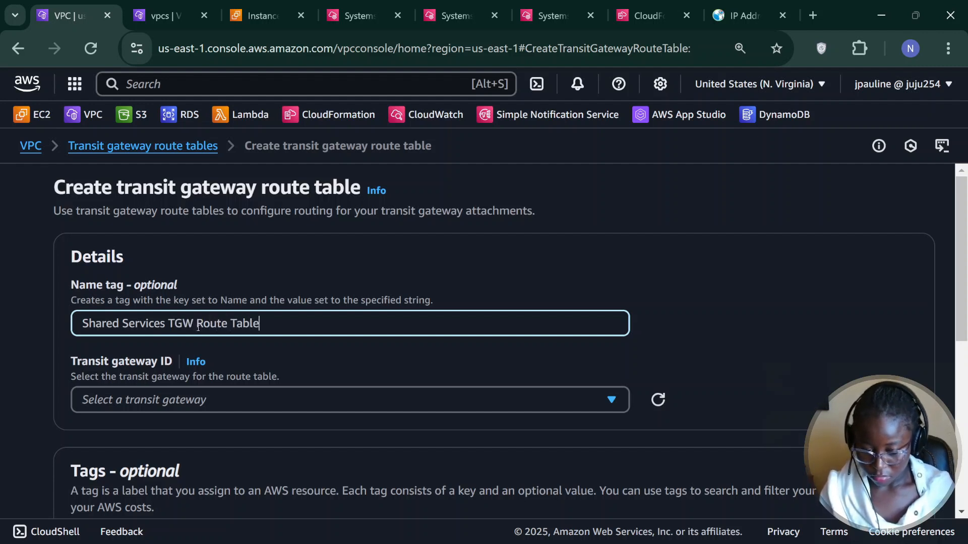
scroll(198, 327, down, 3)
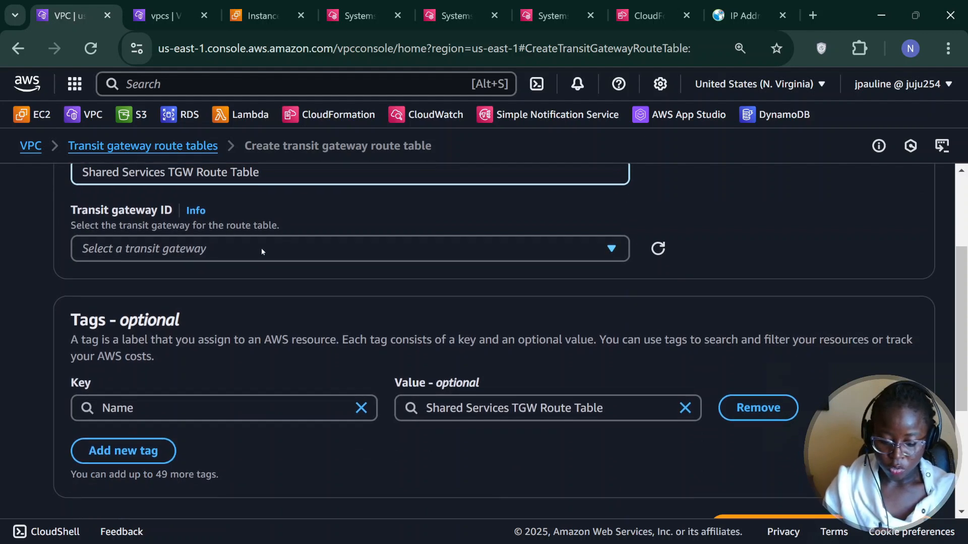
click(261, 248)
click(242, 305)
scroll(241, 302, down, 3)
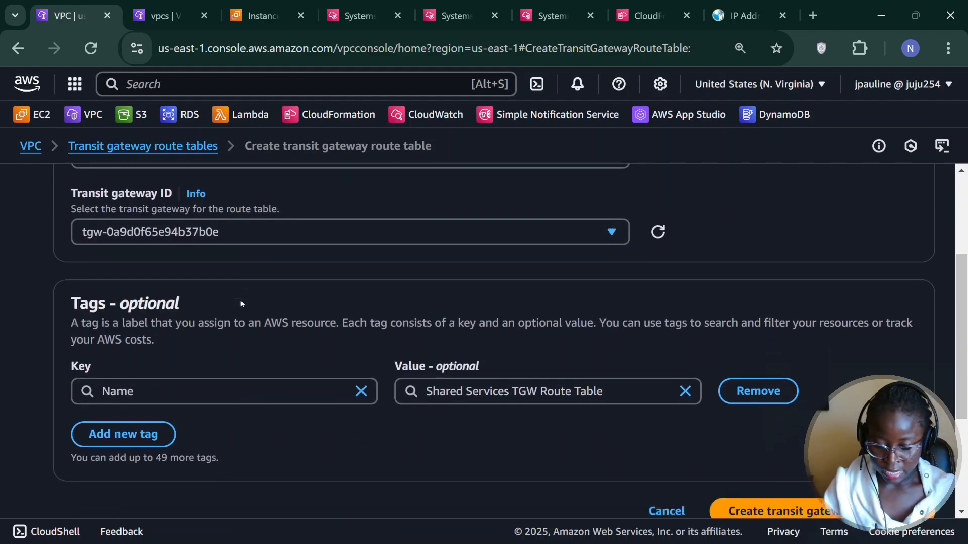
click(789, 378)
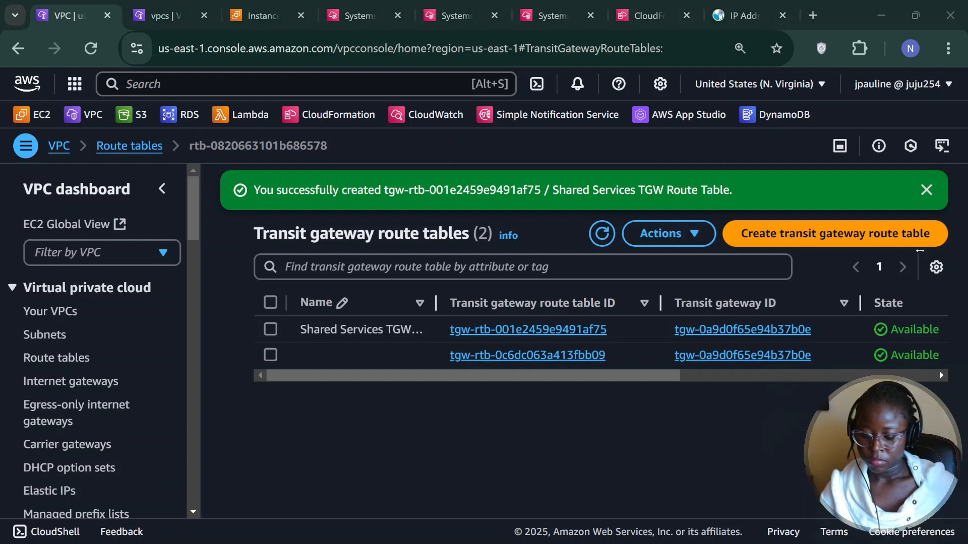
Create an association for the VPC A Attachment in the Shared Services TGW Route Table.
click(272, 330)
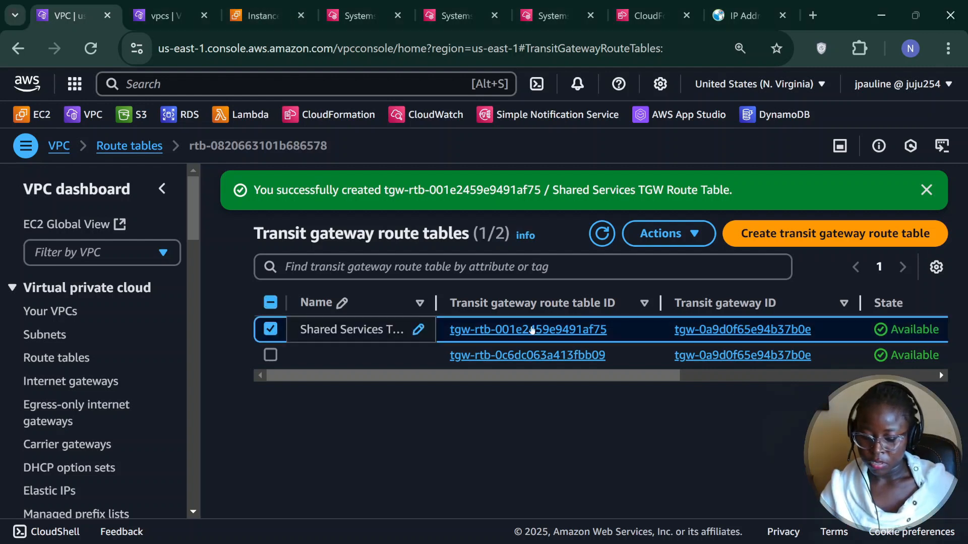
click(567, 330)
scroll(568, 321, down, 5)
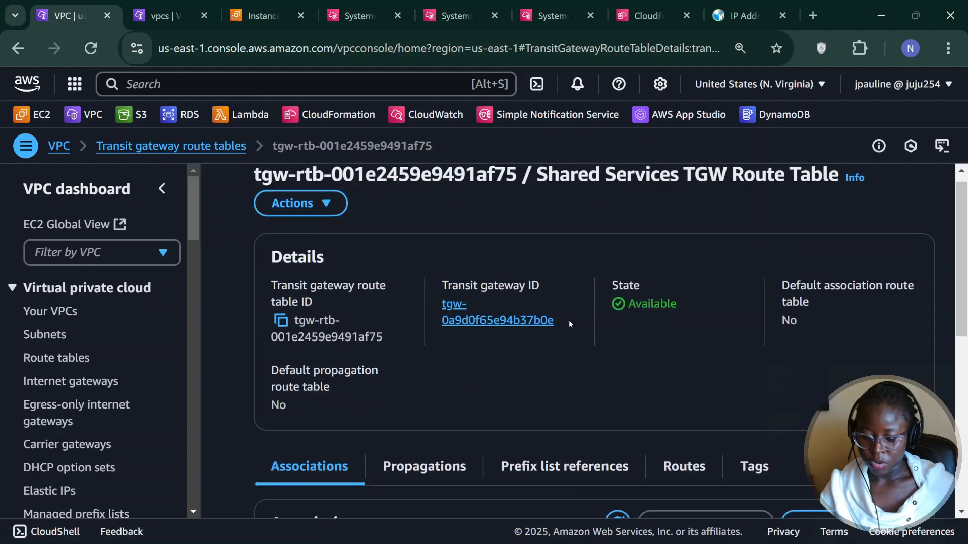
scroll(569, 325, up, 1)
scroll(540, 317, up, 1)
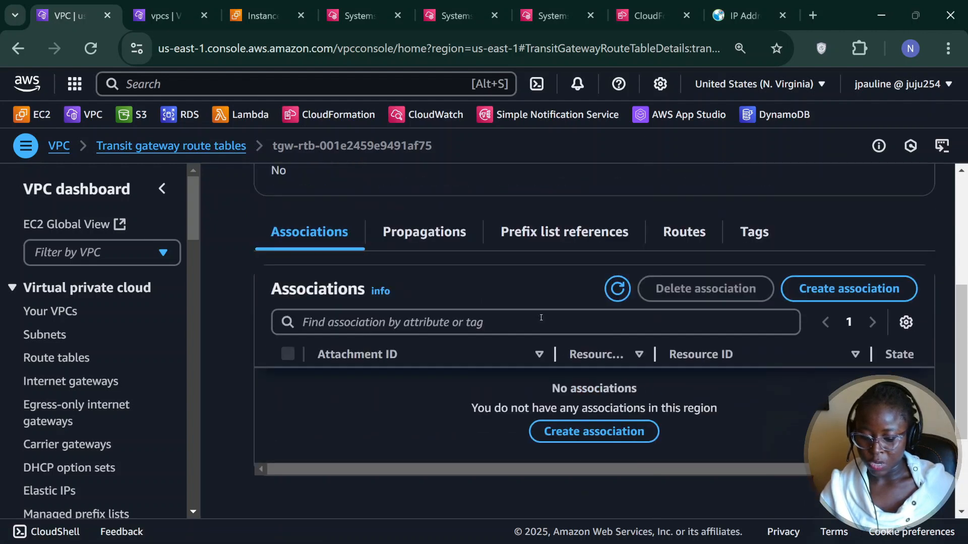
click(851, 290)
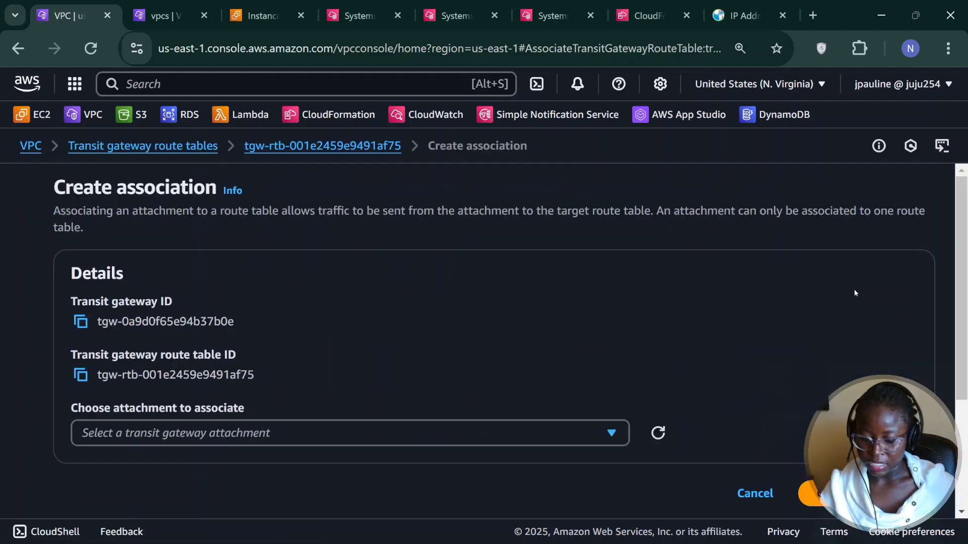
click(254, 432)
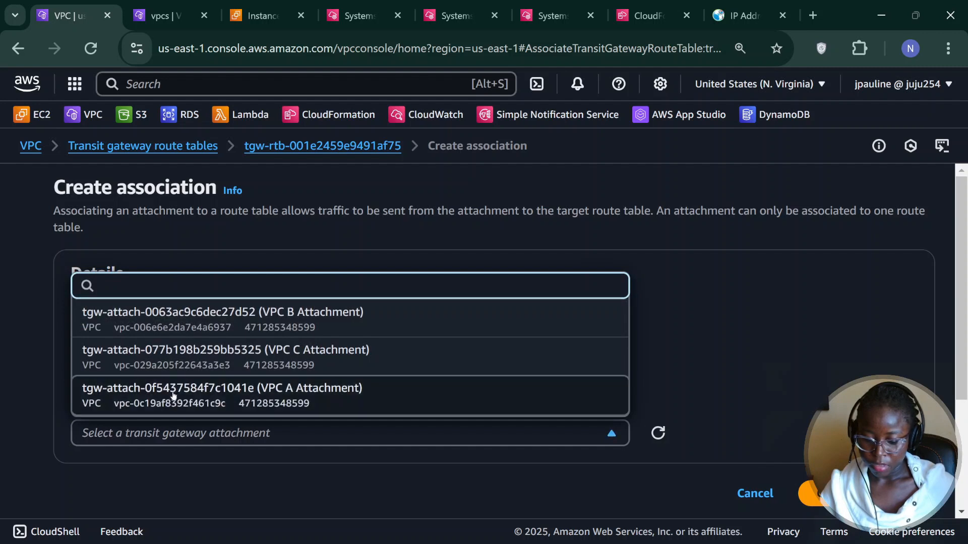
click(240, 393)
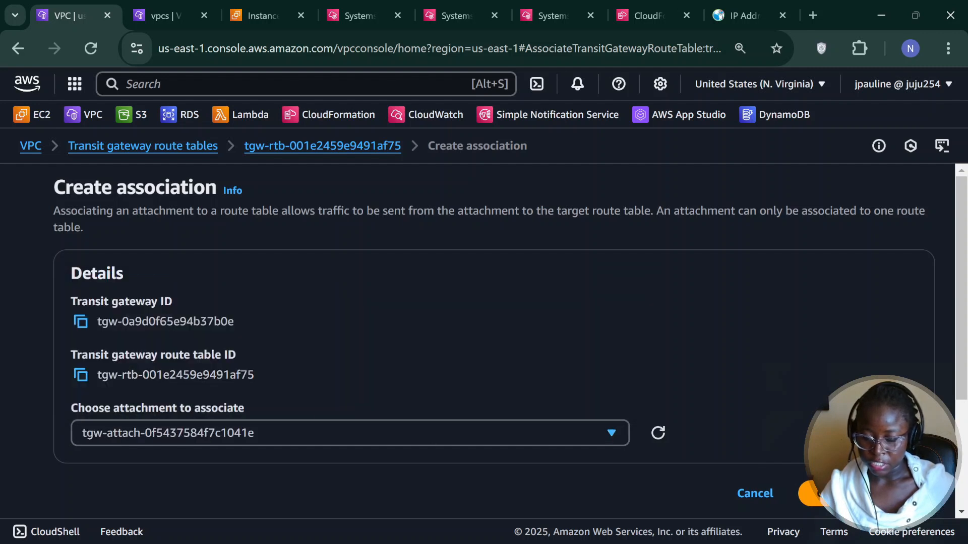
click(811, 493)
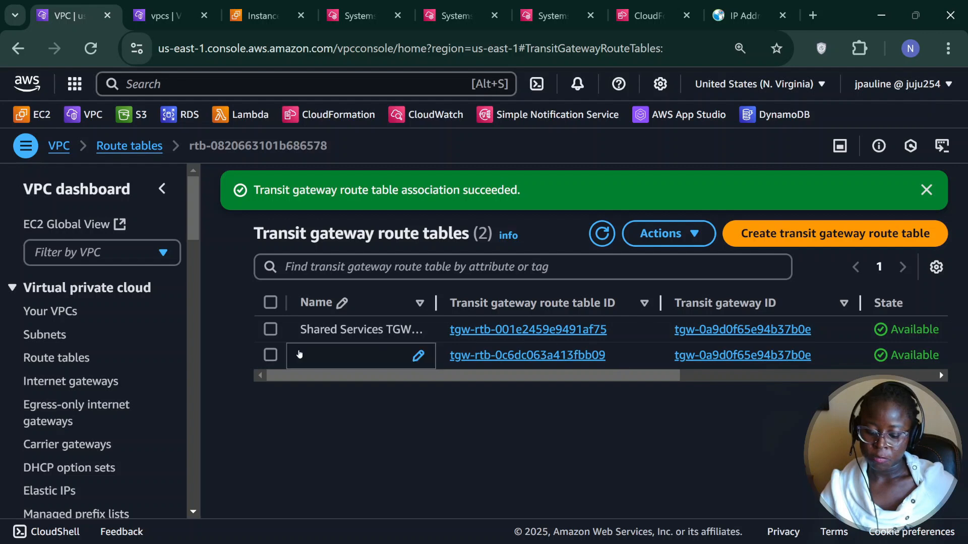
Create a propagation for the VPC B Attachment in the Shared Services TGW Route Table.
click(272, 332)
click(545, 330)
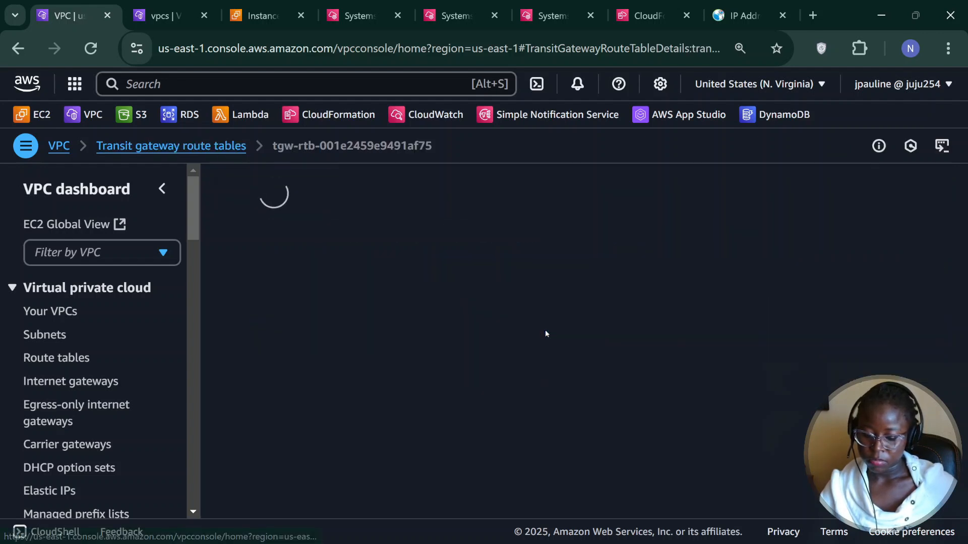
scroll(407, 265, down, 5)
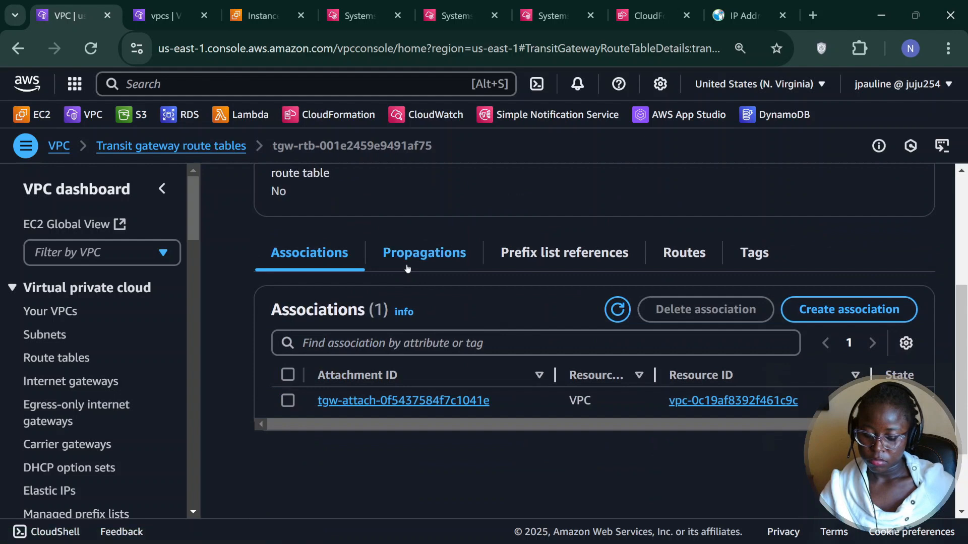
click(407, 267)
scroll(504, 302, down, 1)
click(585, 303)
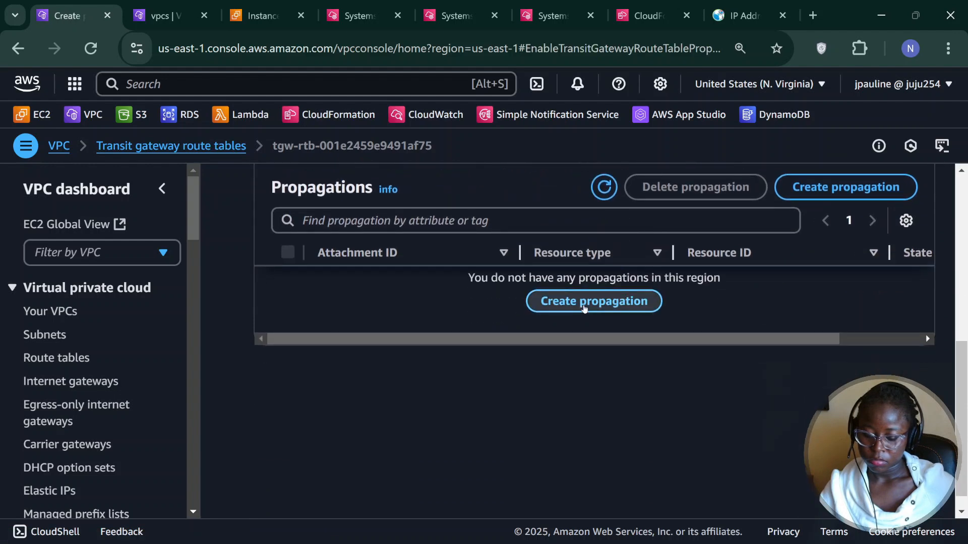
click(330, 431)
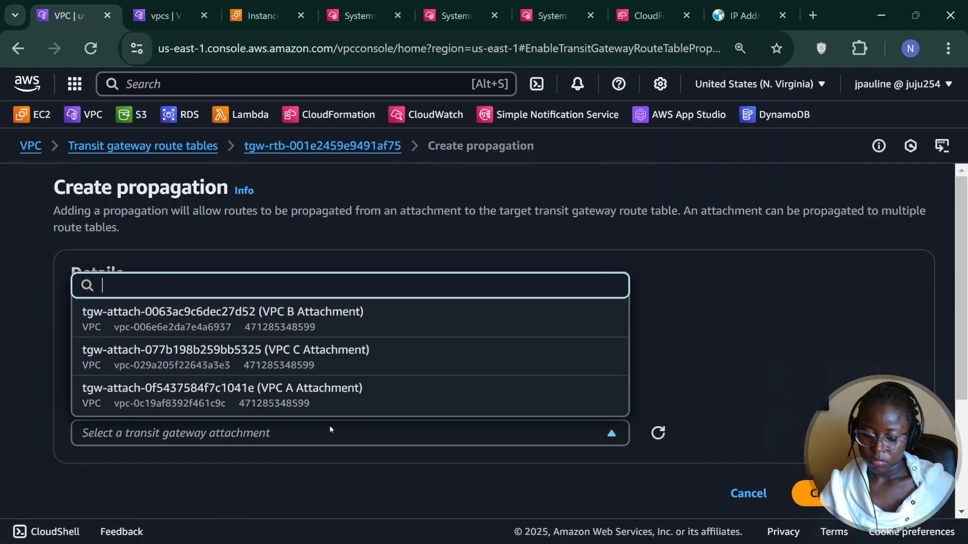
key(Return)
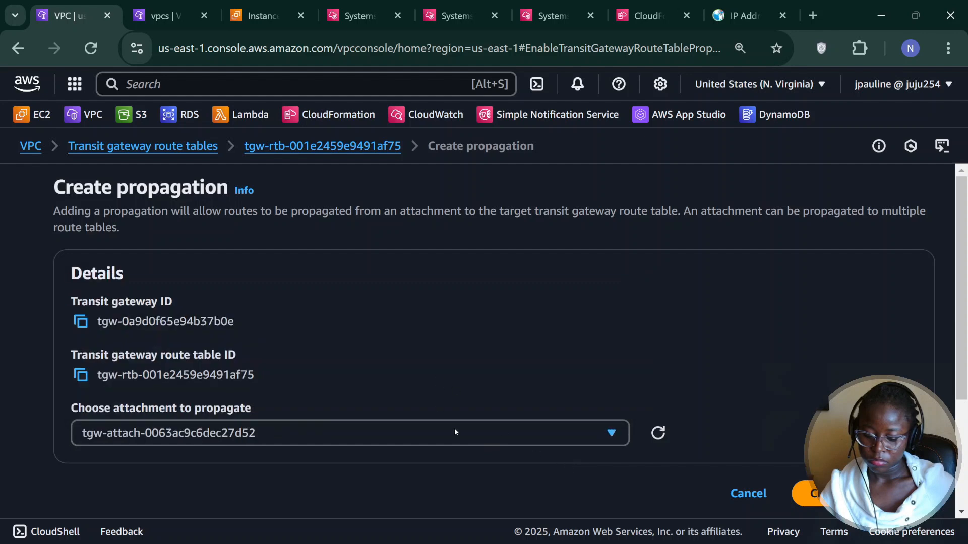
click(809, 494)
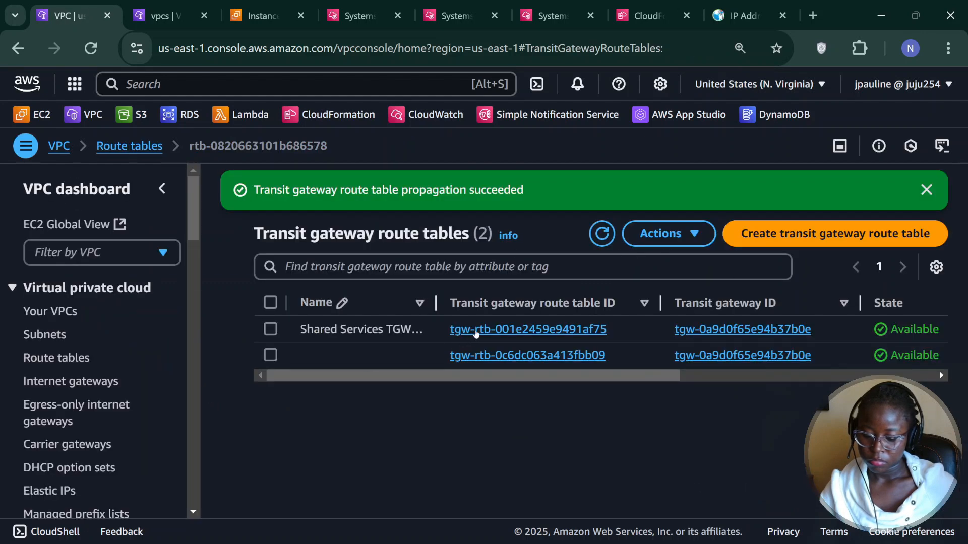
Create a propagation for the VPC C Attachment in the Shared Services TGW Route Table.
click(473, 330)
scroll(475, 335, down, 4)
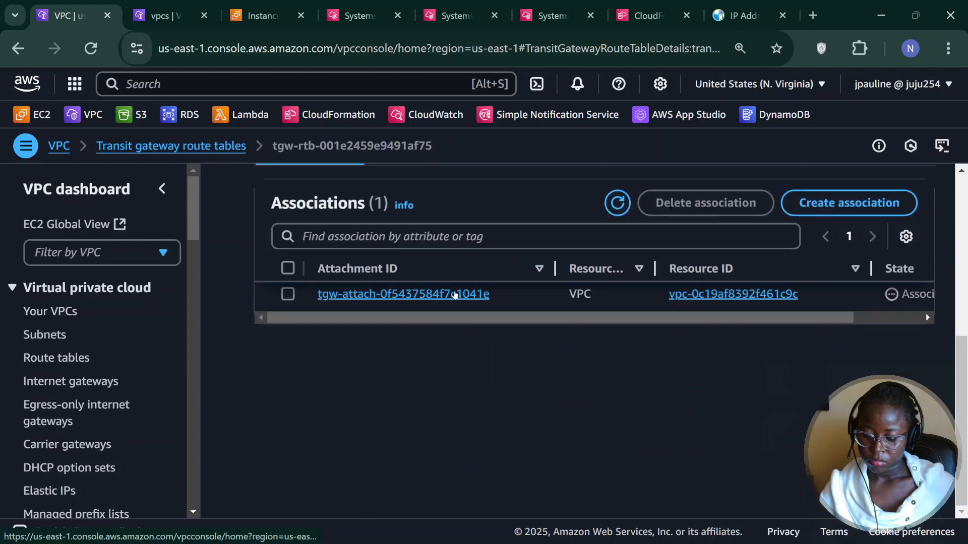
scroll(454, 293, up, 2)
click(442, 222)
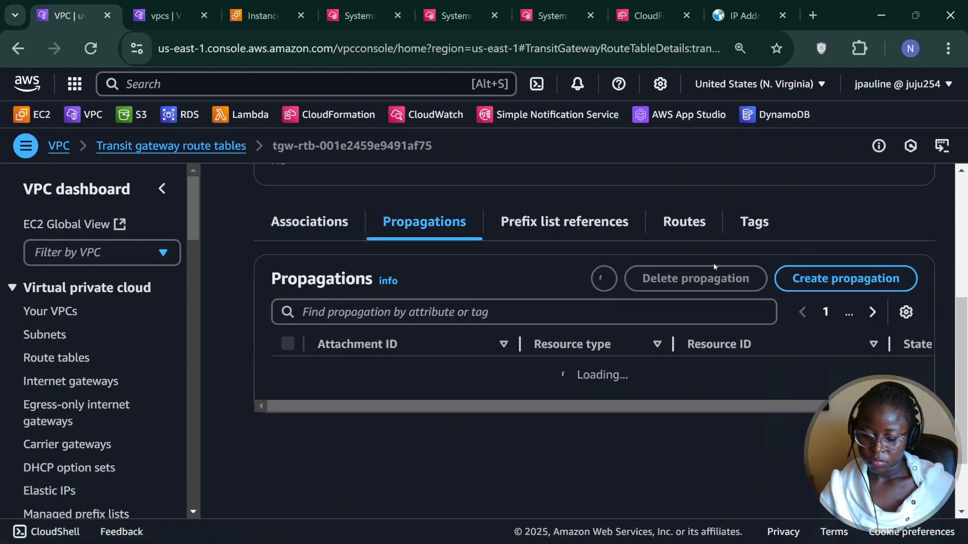
click(863, 278)
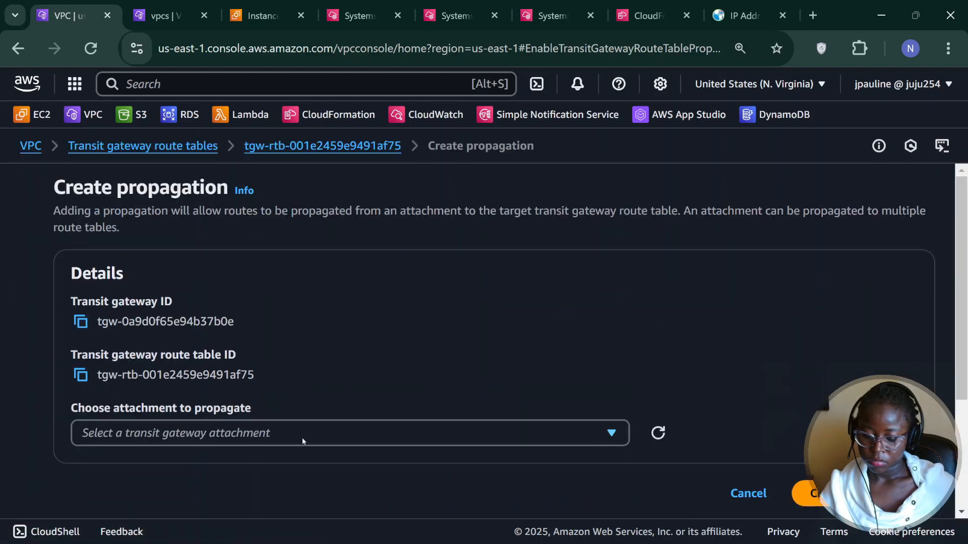
click(301, 437)
click(317, 362)
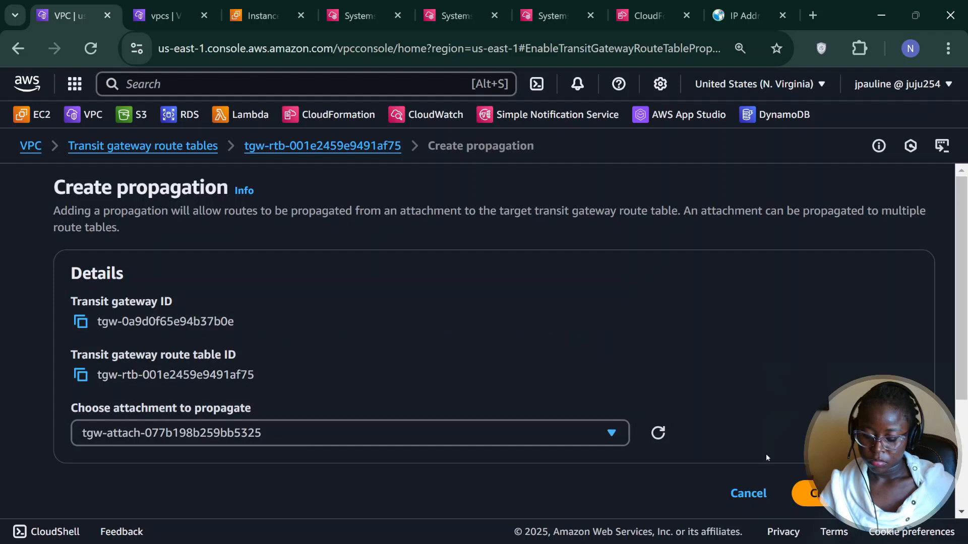
click(827, 499)
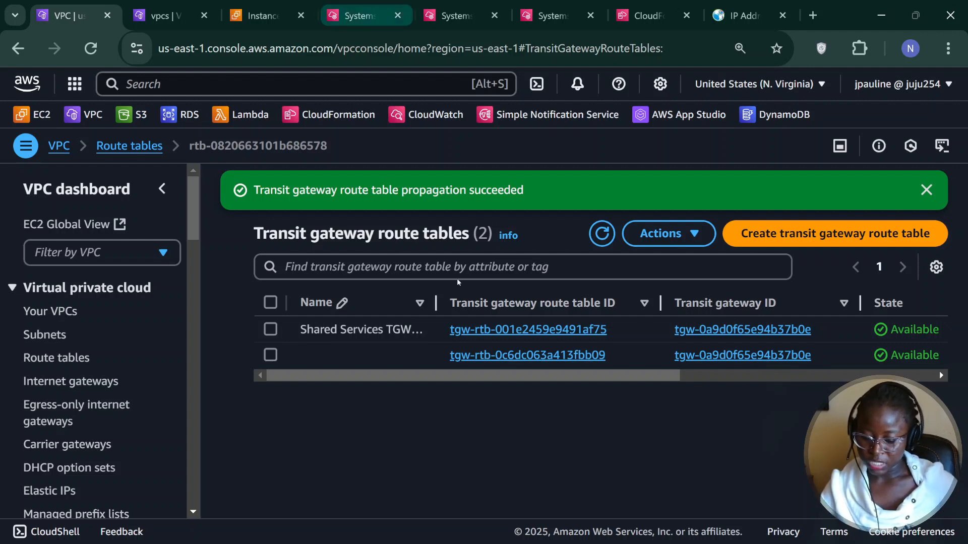
Review the routes in the Shared Services TGW Route Table and return to the Microsoft Whiteboard diagram.
click(474, 330)
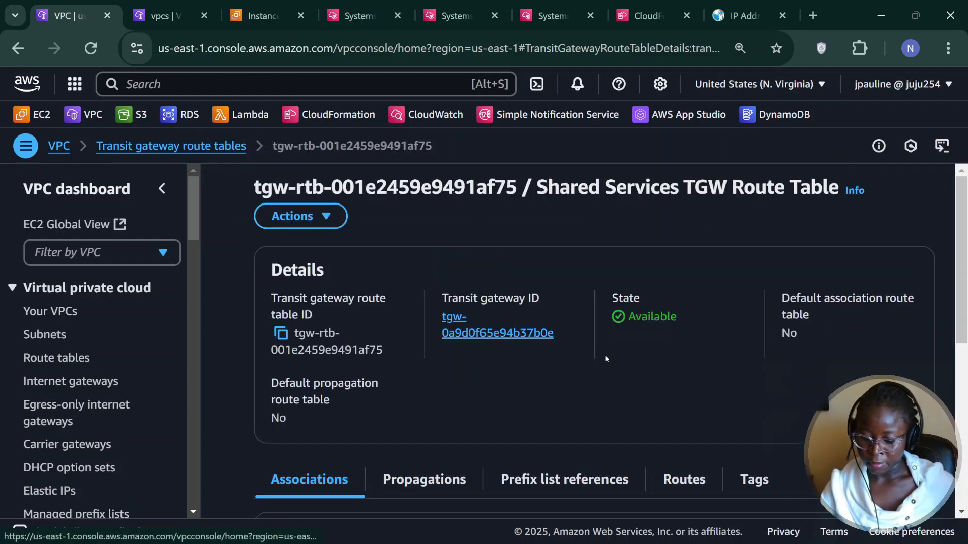
click(694, 479)
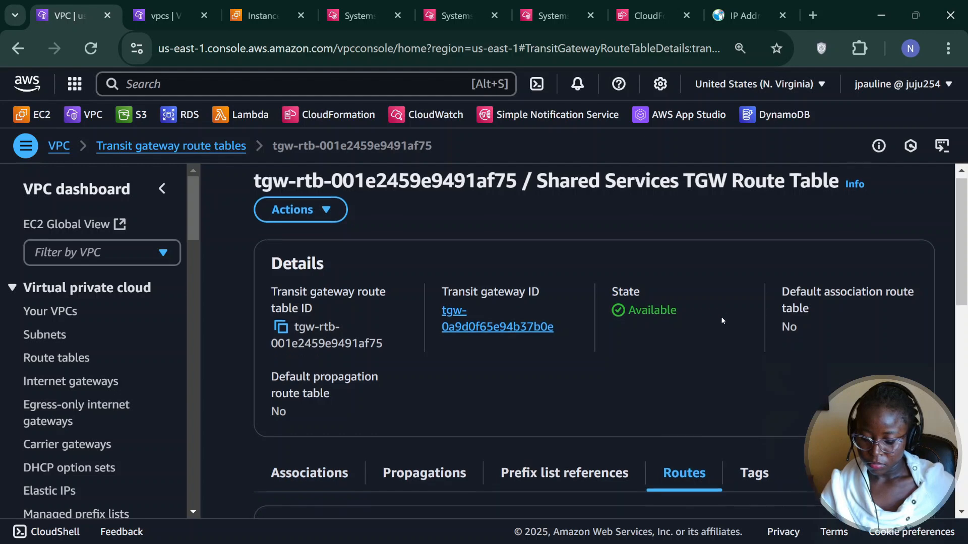
scroll(722, 318, down, 8)
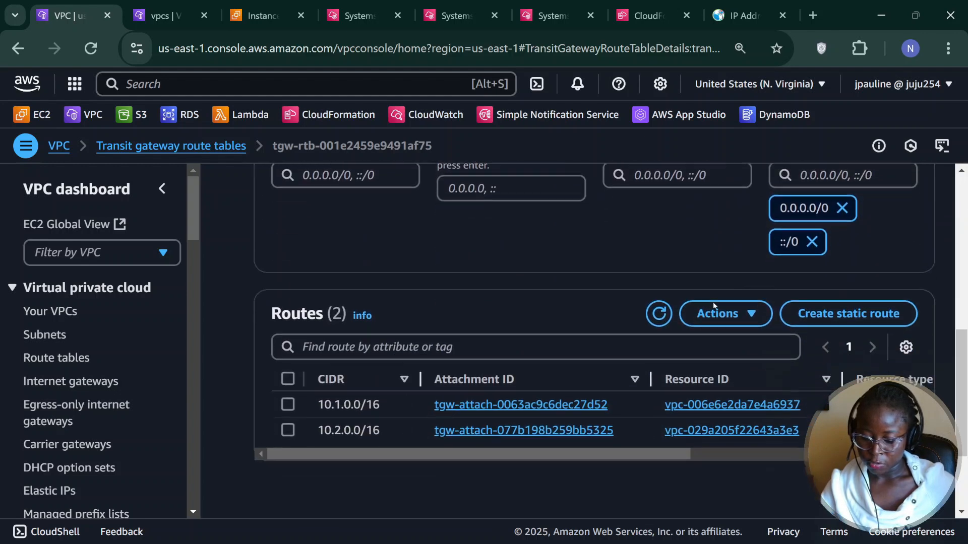
scroll(290, 380, down, 4)
scroll(333, 380, up, 3)
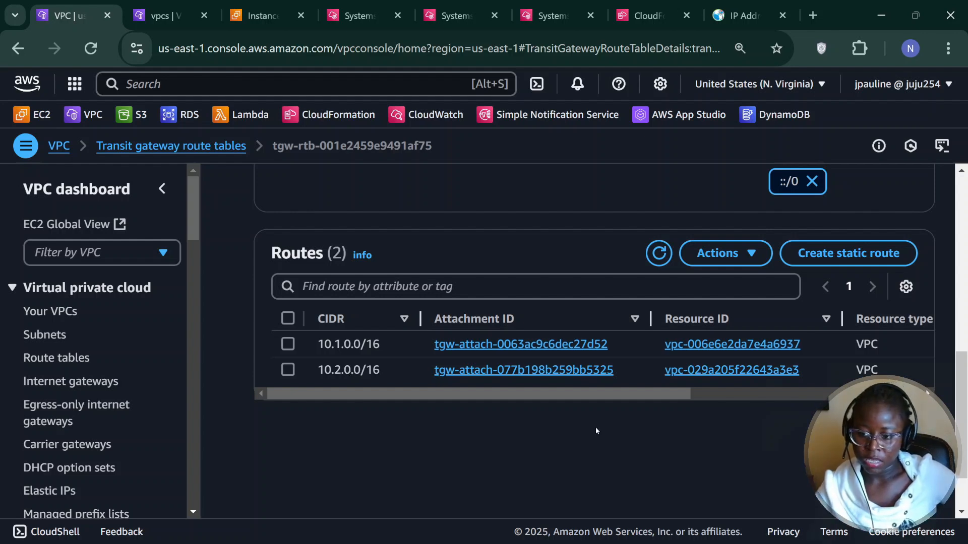
click(881, 16)
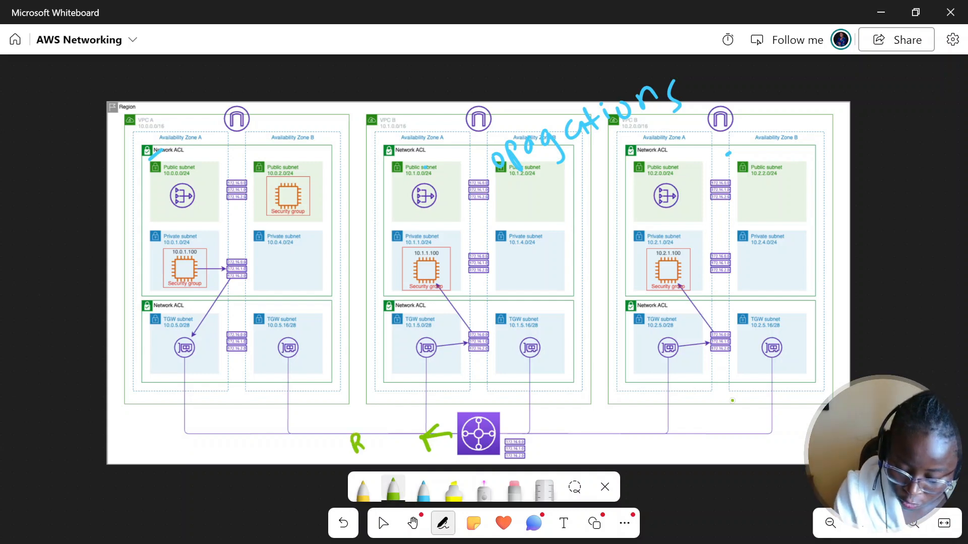
Label the gateway's VPC A side "R-VPC B C" in green, and draw arrows to the other two VPCs labelled "Route to VPC A".
drag(388, 411, 391, 418)
drag(406, 403, 401, 415)
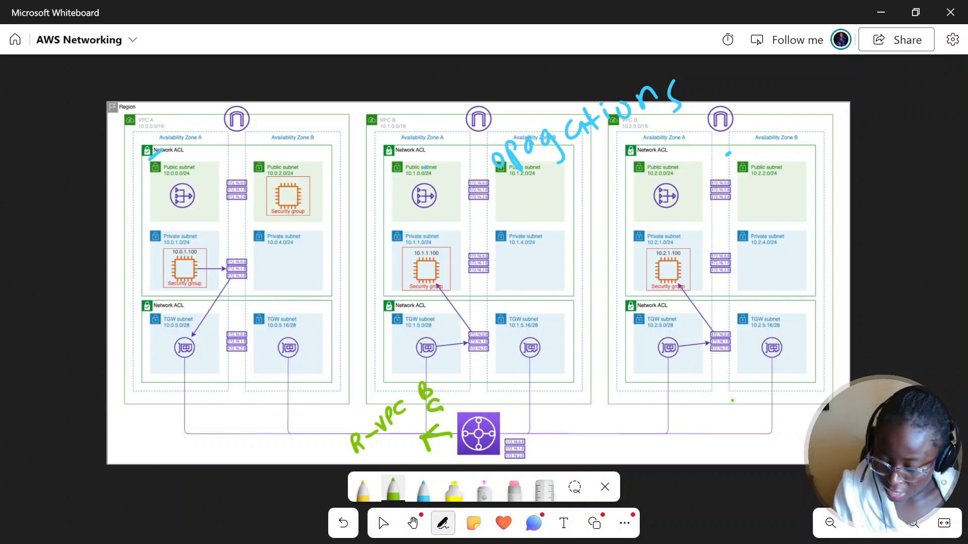
drag(517, 437, 537, 389)
mouse_move(509, 437)
mouse_down()
mouse_move(573, 437)
mouse_move(668, 398)
mouse_move(670, 373)
mouse_up()
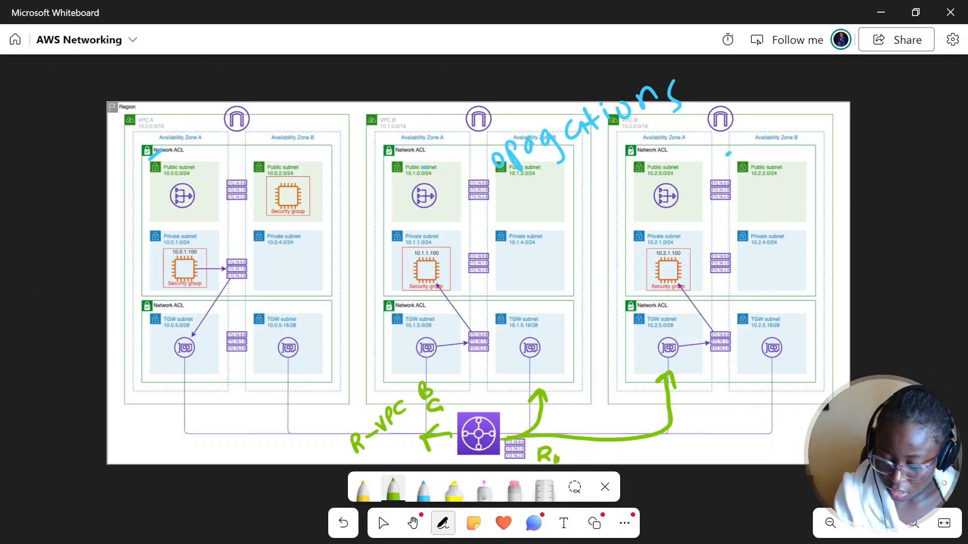
drag(581, 446, 583, 463)
drag(588, 459, 594, 452)
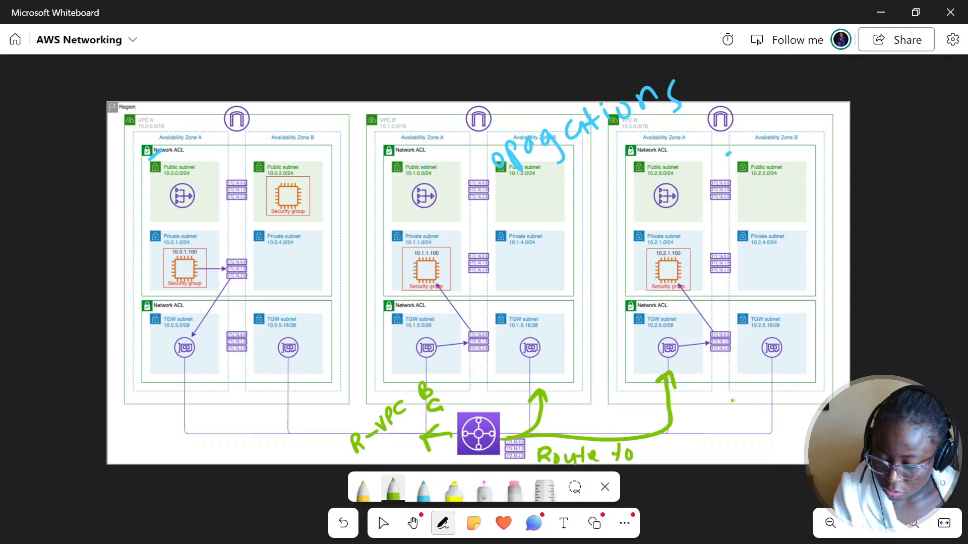
drag(670, 439, 673, 451)
mouse_move(694, 438)
mouse_down()
mouse_move(688, 455)
mouse_move(723, 447)
mouse_up()
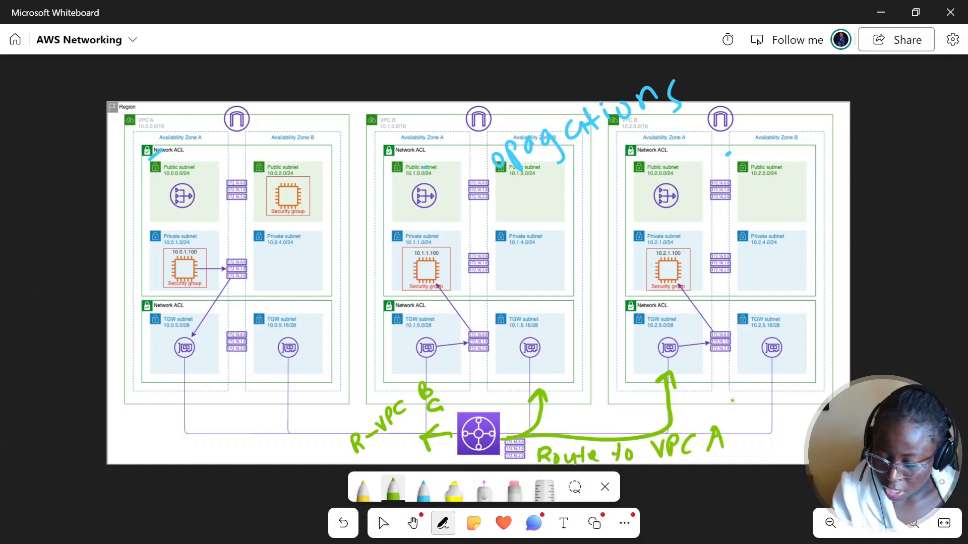
Draw green arrows in both directions between VPC A and the other two VPCs, underline "R-VPC", and circle the other two VPCs together.
drag(493, 315, 311, 342)
mouse_move(650, 315)
mouse_down()
mouse_move(489, 392)
mouse_move(298, 358)
mouse_up()
drag(358, 457, 422, 420)
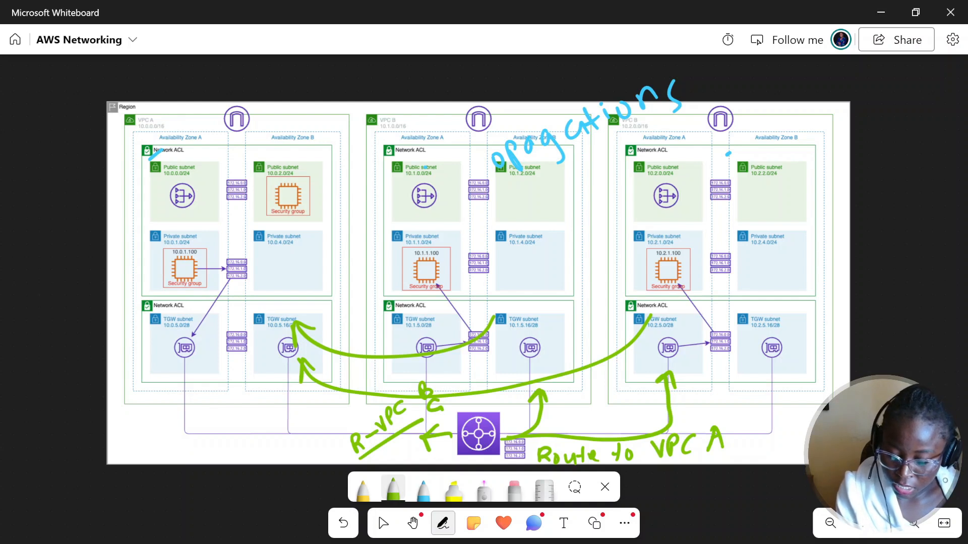
drag(325, 266, 436, 239)
mouse_move(328, 313)
mouse_down()
mouse_move(680, 231)
mouse_move(688, 256)
mouse_up()
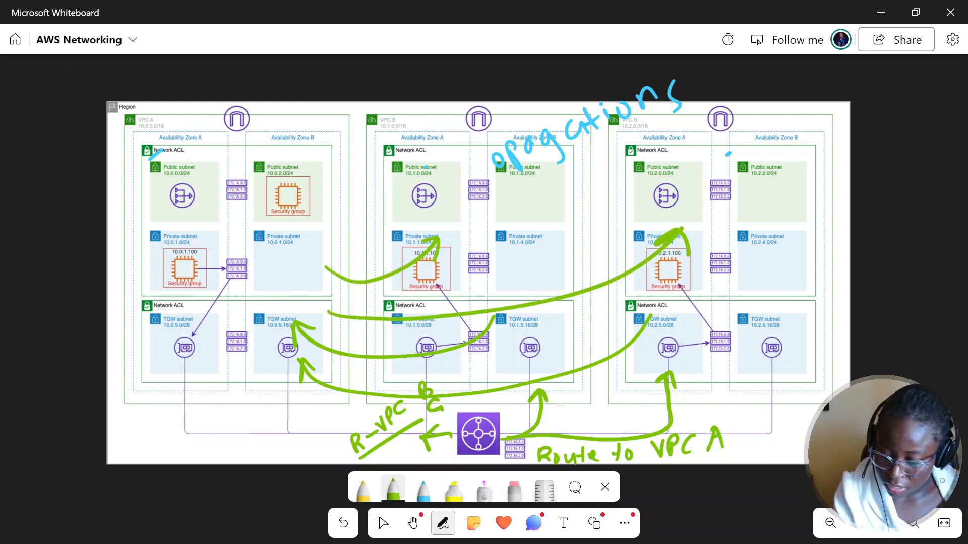
mouse_move(449, 108)
mouse_down()
mouse_move(700, 270)
mouse_move(537, 103)
mouse_move(447, 130)
mouse_up()
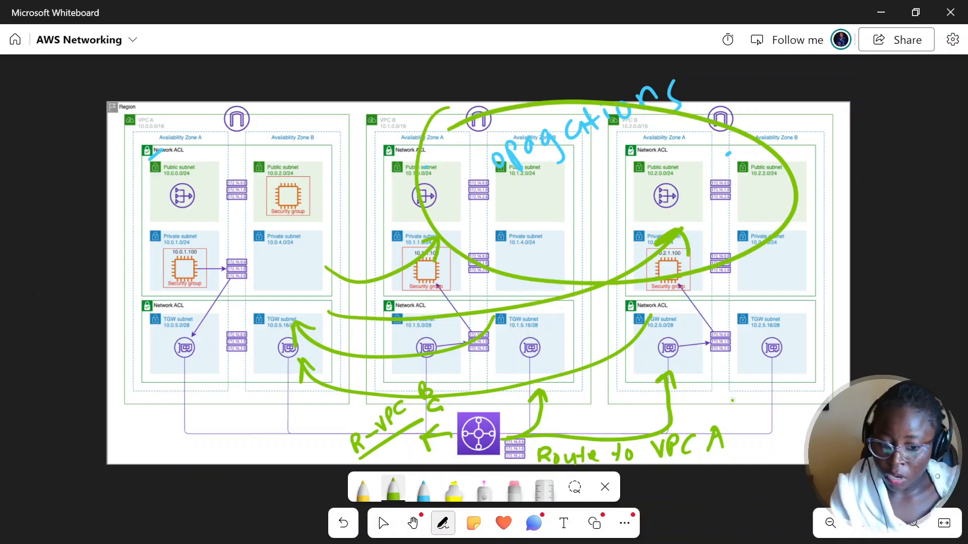
key(Escape)
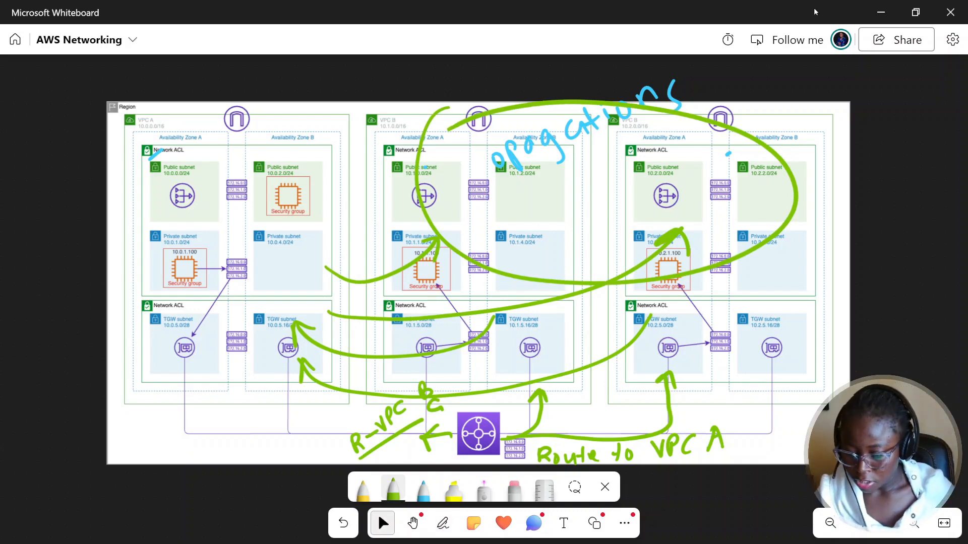
Switch to the browser and enter "ping" at the prompt of the VPC C instance's Session Manager terminal without running it.
click(875, 14)
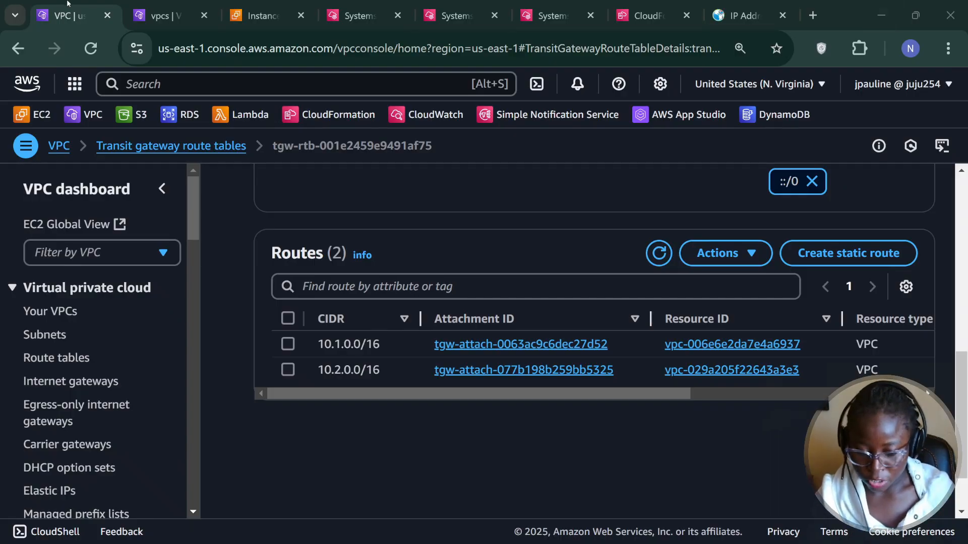
click(552, 16)
text(pi)
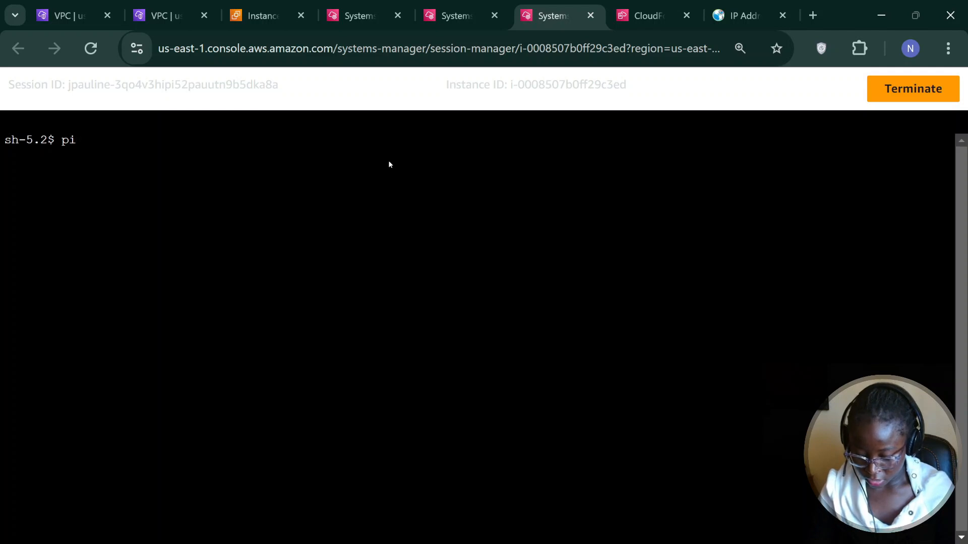
text(ng)
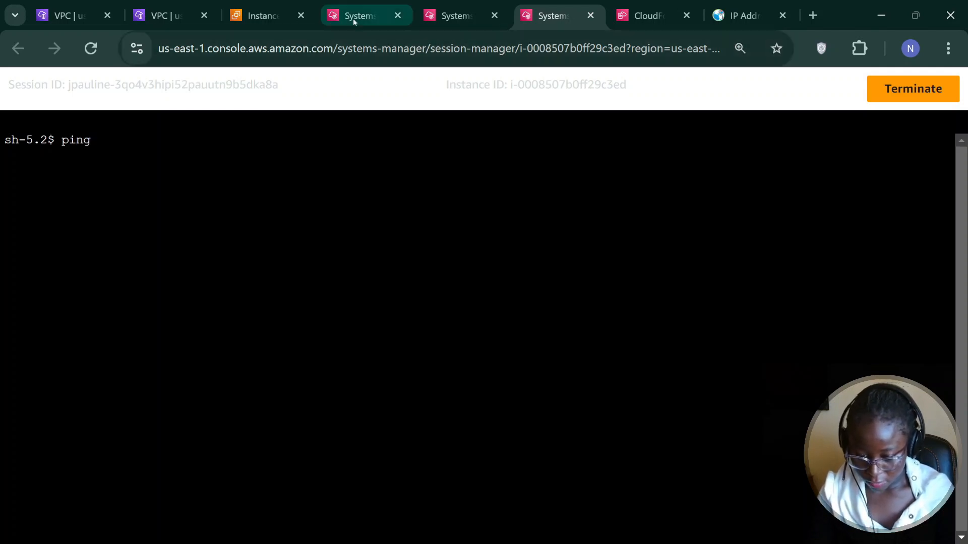
From the VPC A instance's session, ping the VPC B instance at 10.1.1.100 with a count of 5.
click(352, 18)
click(202, 177)
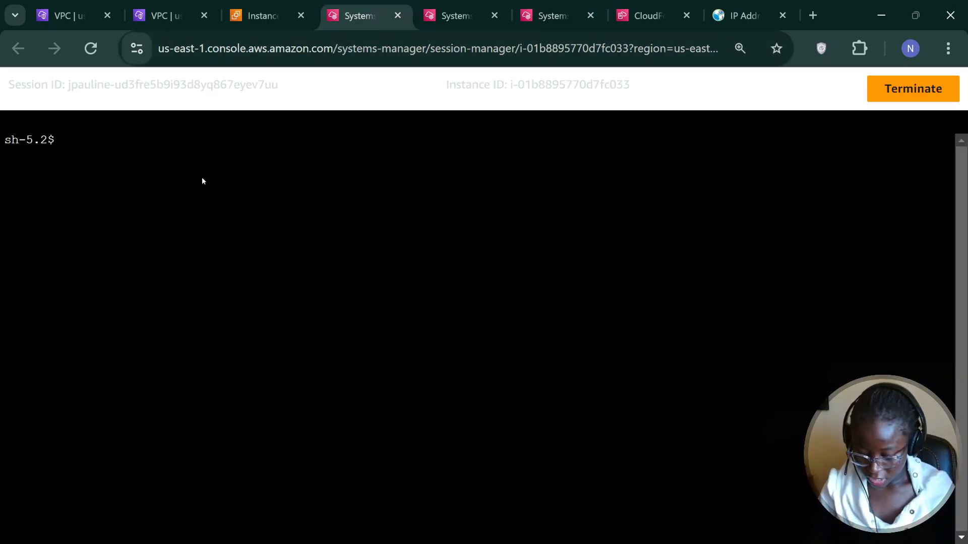
text(ping)
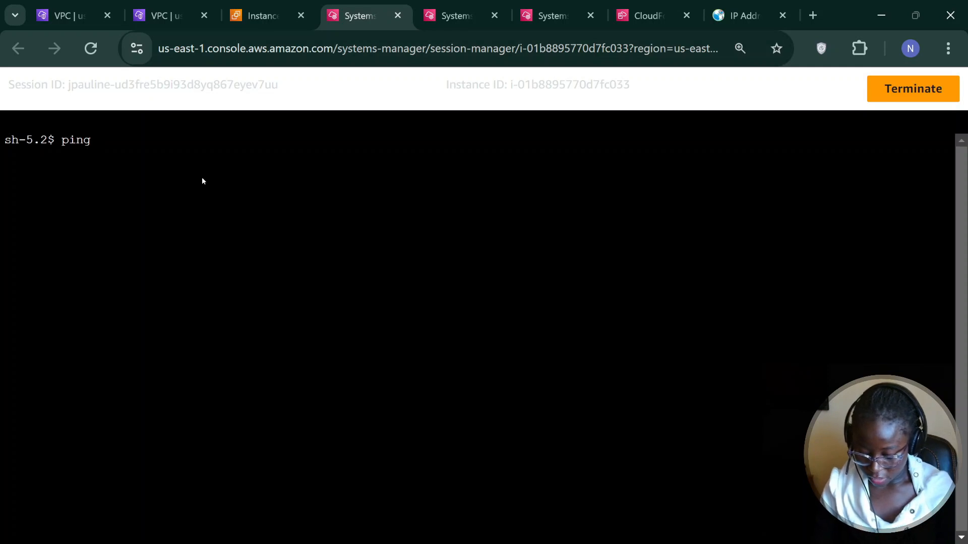
text( 10.1.)
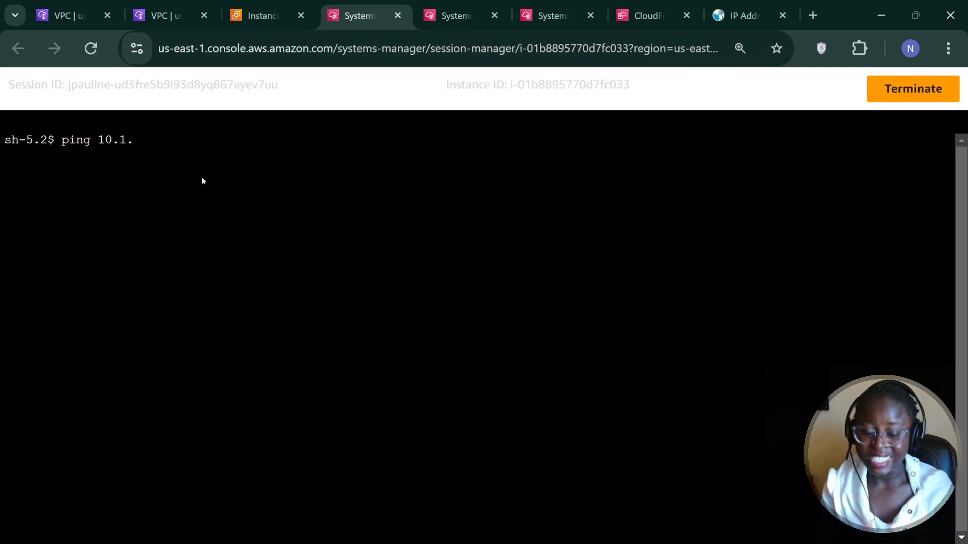
text(1/)
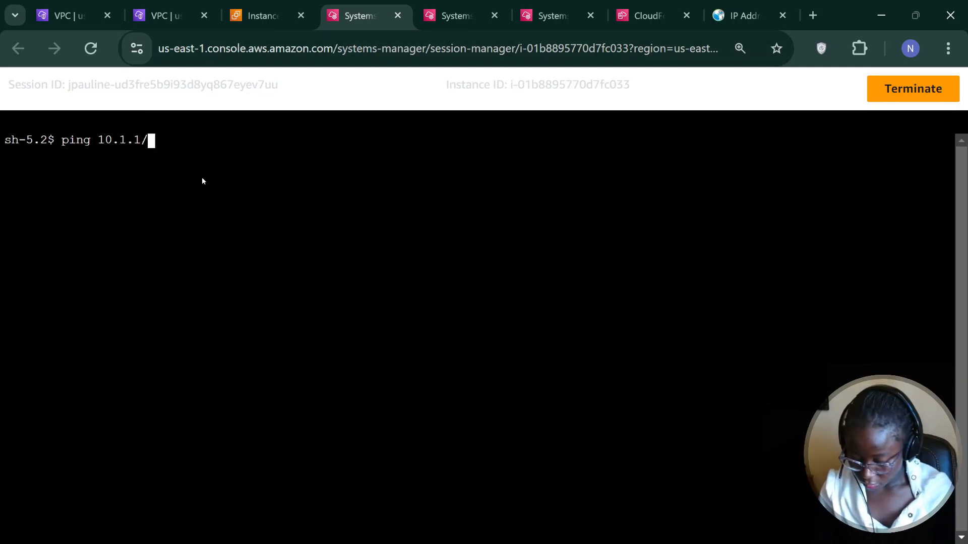
key(BackSpace)
text(.1)
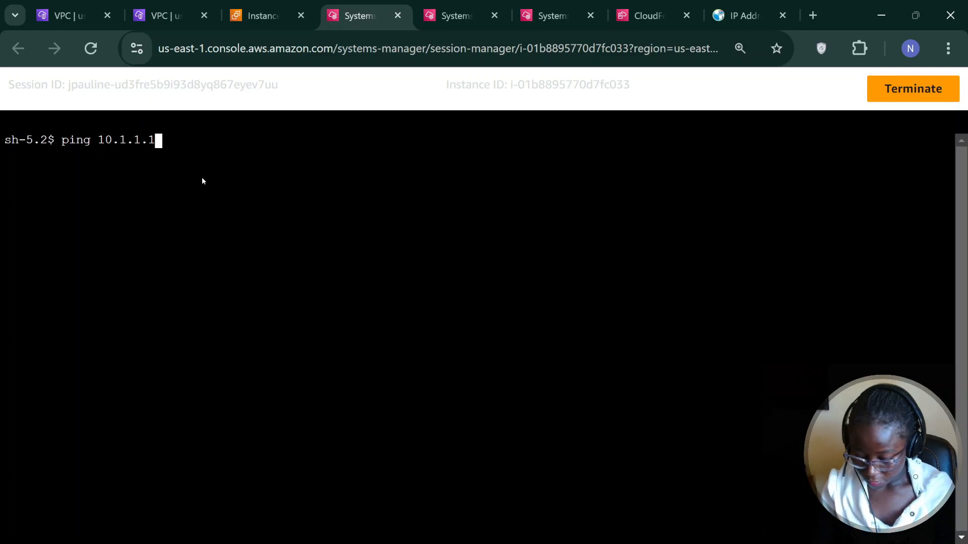
text(00 -c 5)
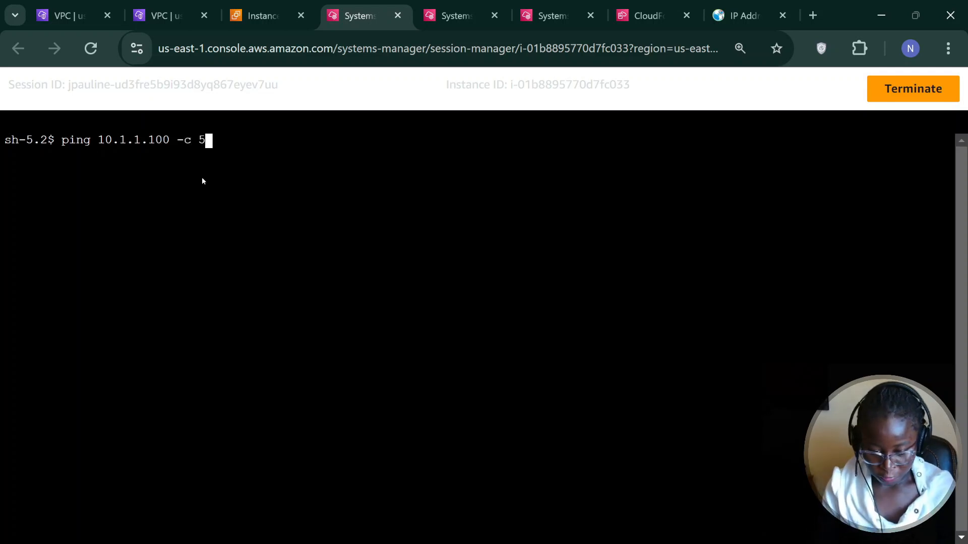
key(Return)
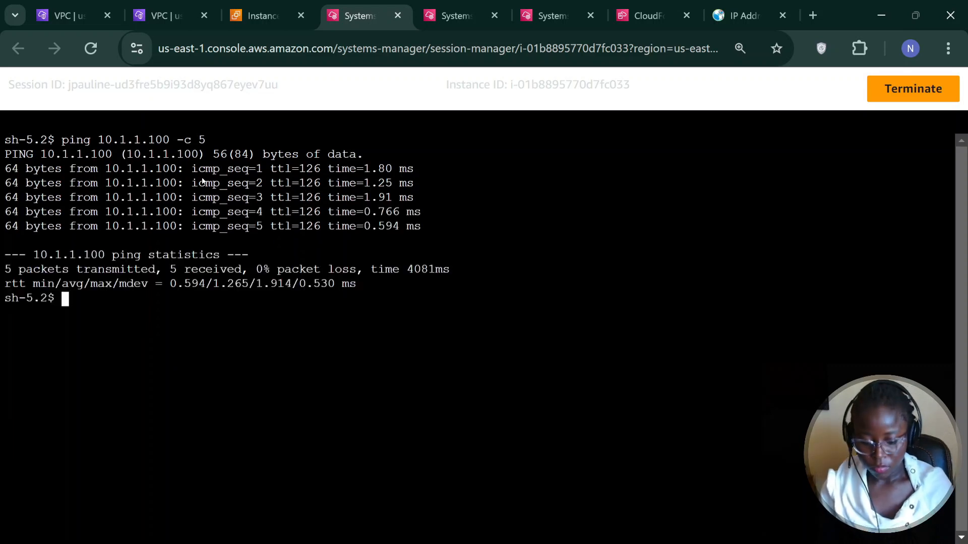
From the VPC A instance's session, ping the VPC C instance at 10.2.1.100 with a count of 5.
key(Up)
key(Left)
key(Left)
key(Left)
key(Left)
key(Left)
key(Left)
key(Left)
key(Left)
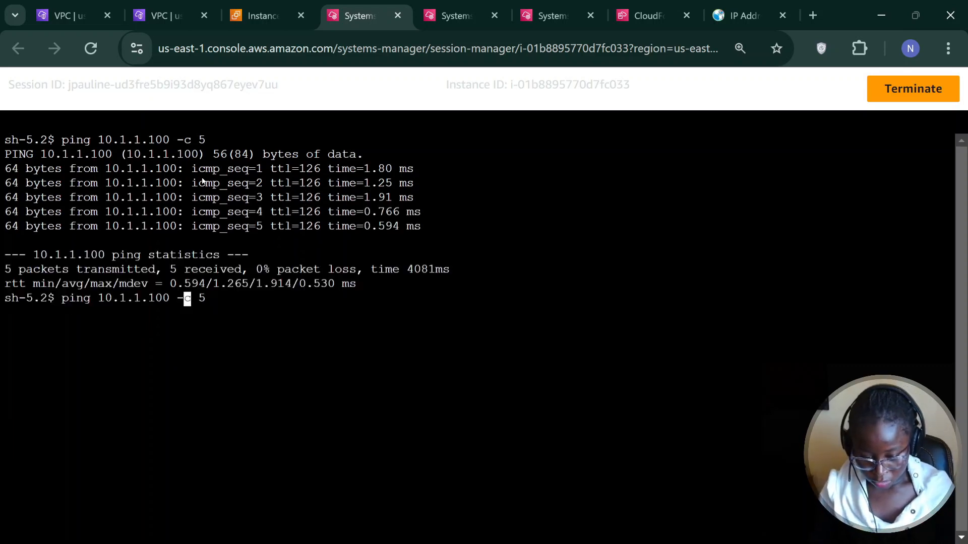
key(Left)
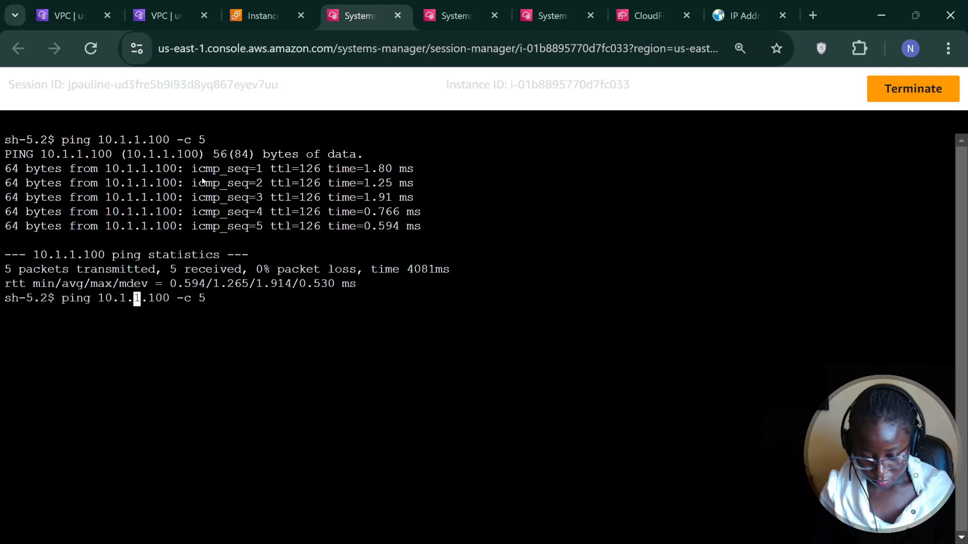
key(Left)
key(BackSpace)
text(2)
key(Return)
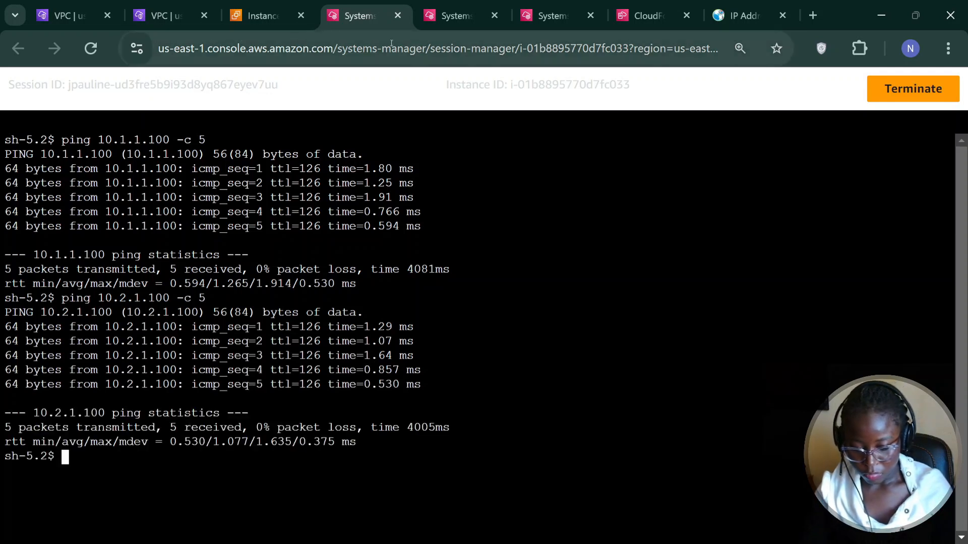
From the VPC B instance's session, ping the VPC A instance at 10.0.1.100 with a count of 3.
click(450, 16)
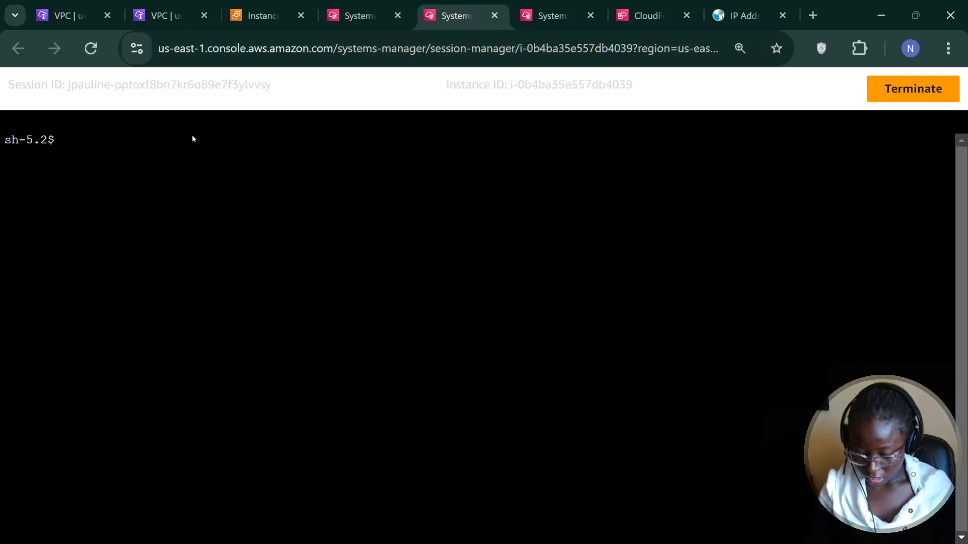
text(piong)
key(BackSpace)
key(BackSpace)
key(BackSpace)
key(BackSpace)
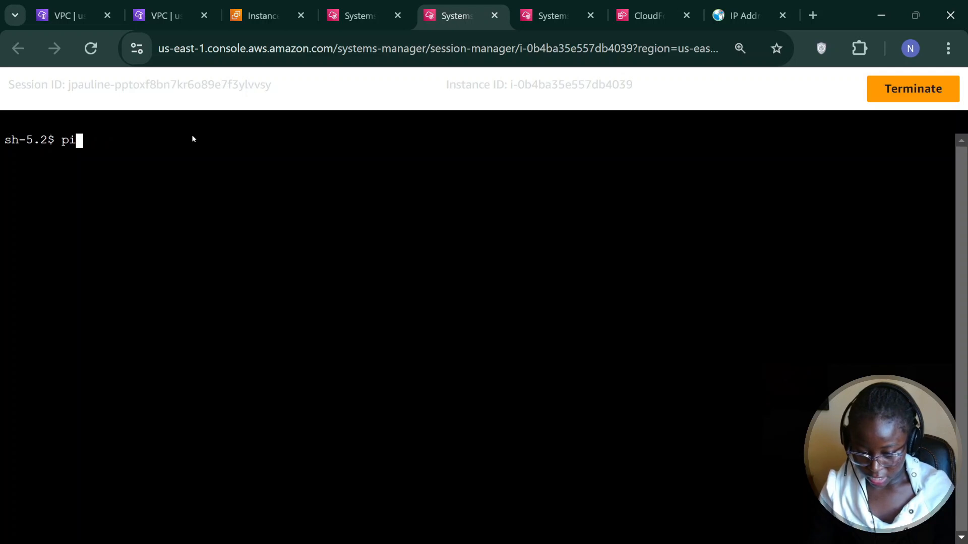
text(ng 10.)
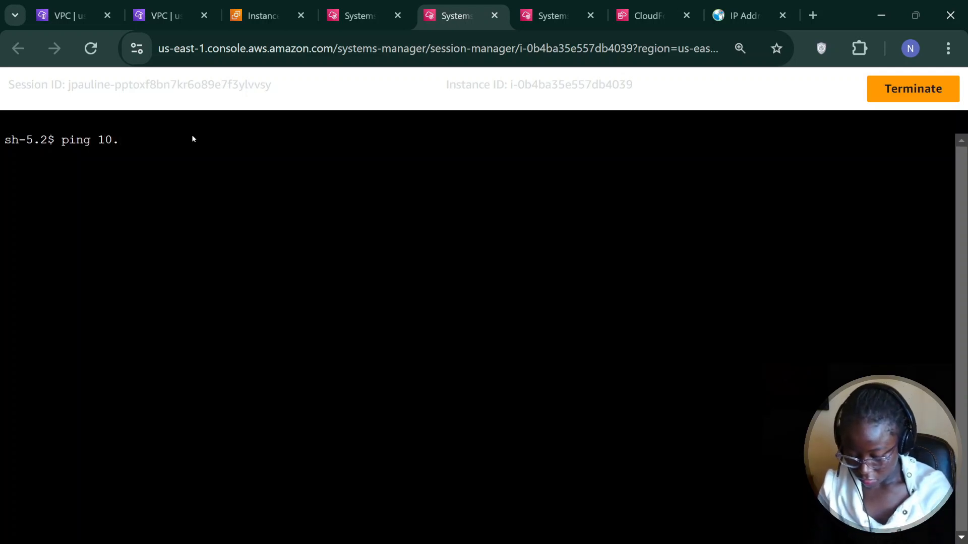
text(0.1.100 )
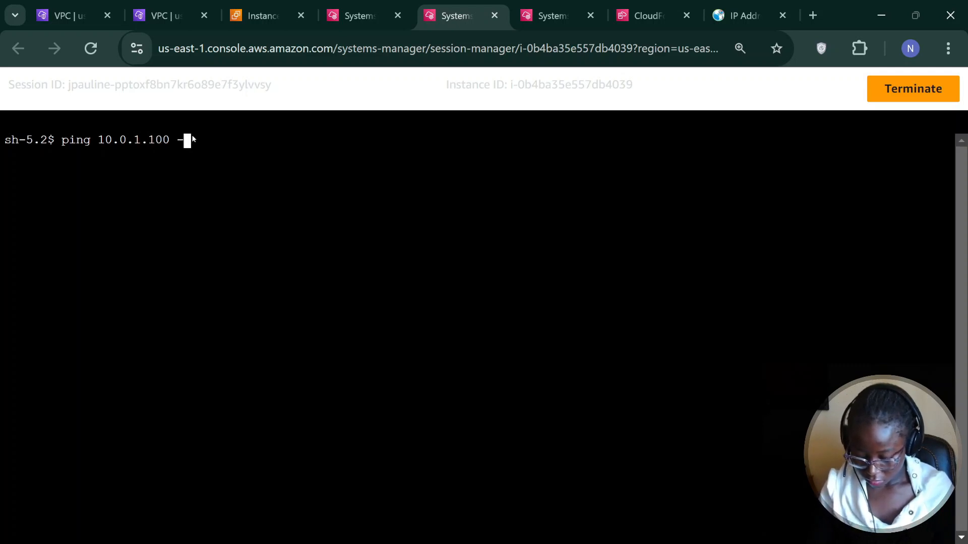
text(-c 3)
key(Return)
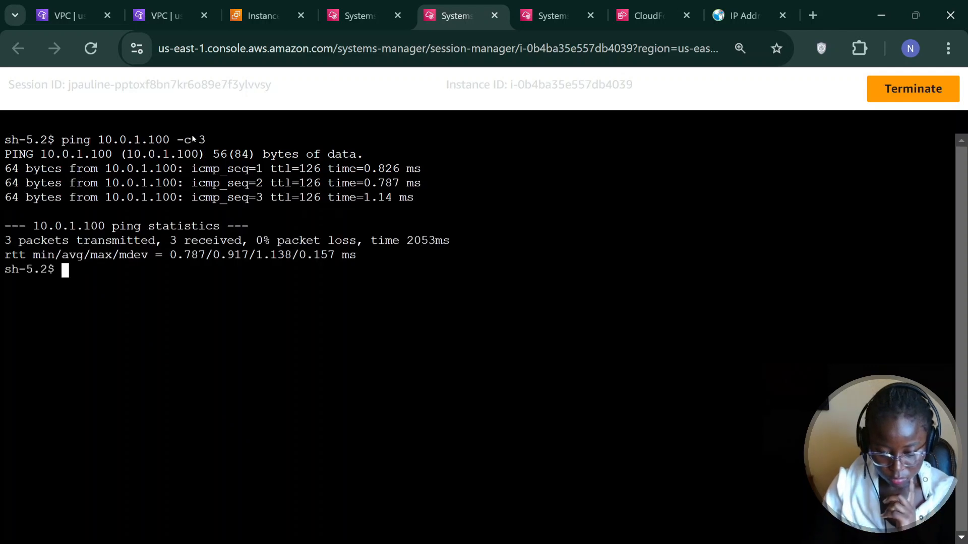
From the VPC B instance's session, ping the VPC C instance at 10.2.1.100 with a count of 3.
key(Up)
key(Left)
key(Left)
key(Left)
key(Left)
key(Left)
key(Left)
key(Left)
key(Left)
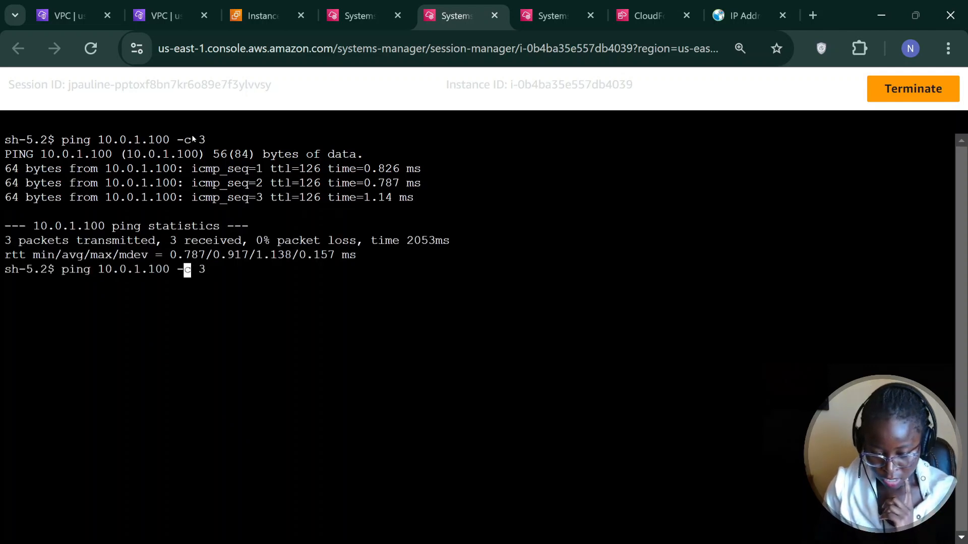
key(Left)
key(Left)
key(Left)
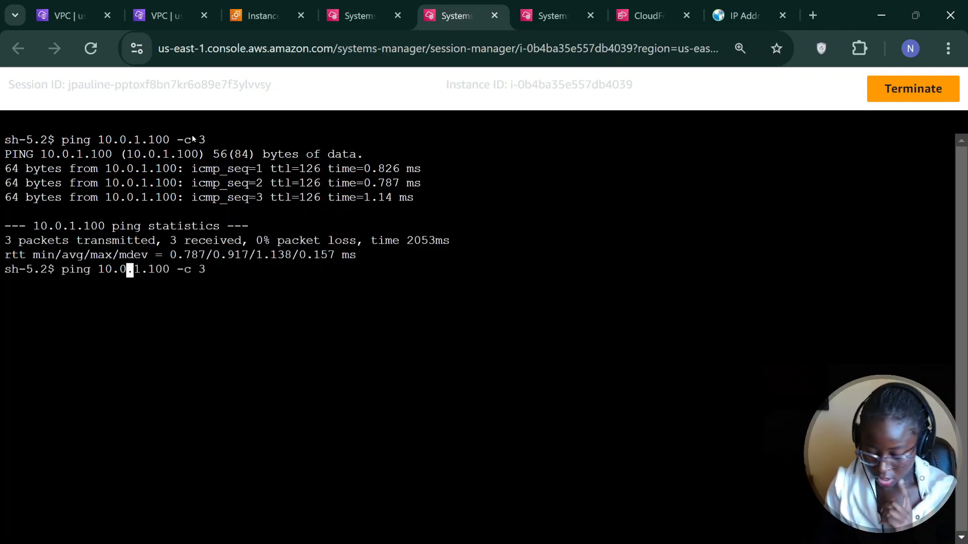
key(BackSpace)
text(2)
key(Return)
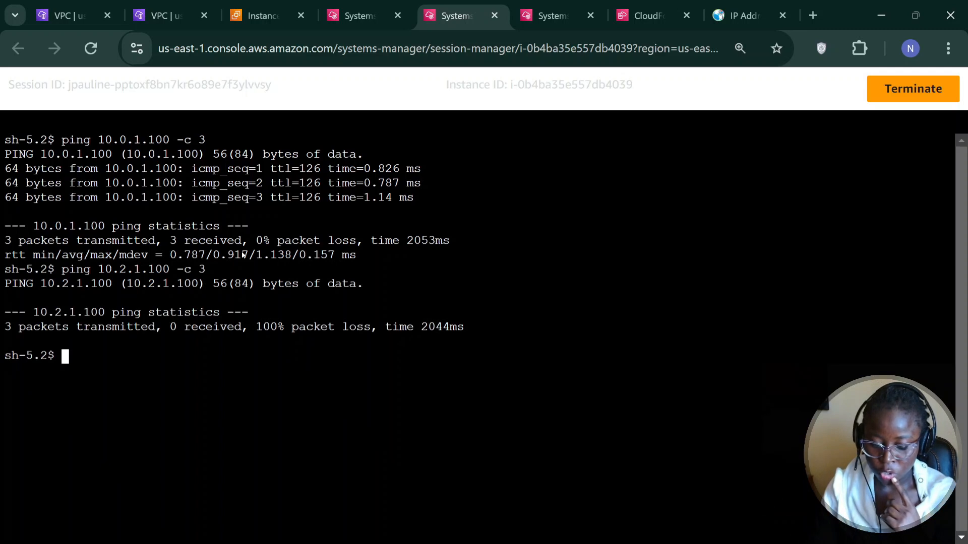
From the VPC C instance's session, complete the ping command to the VPC A instance at 10.0.1.100 with a count of 3 and run it.
click(559, 17)
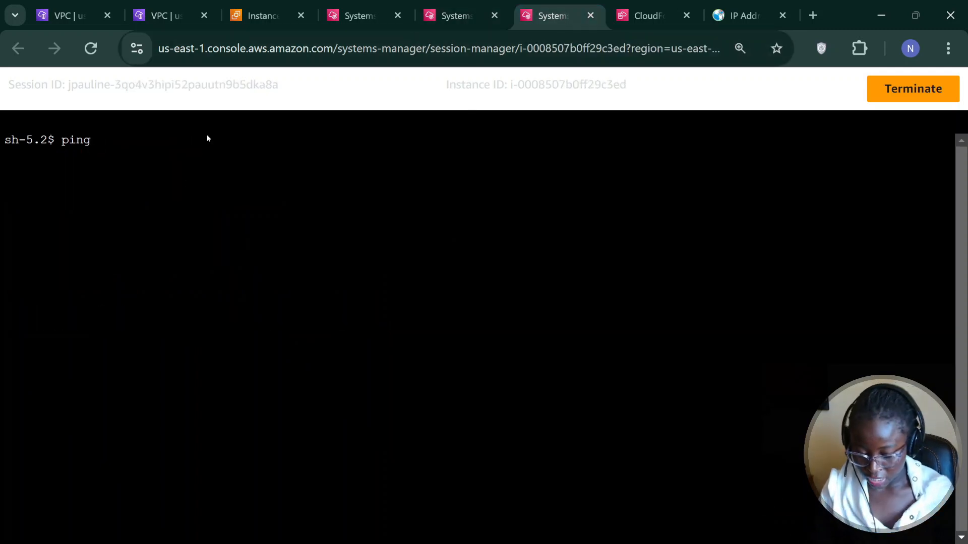
text(10)
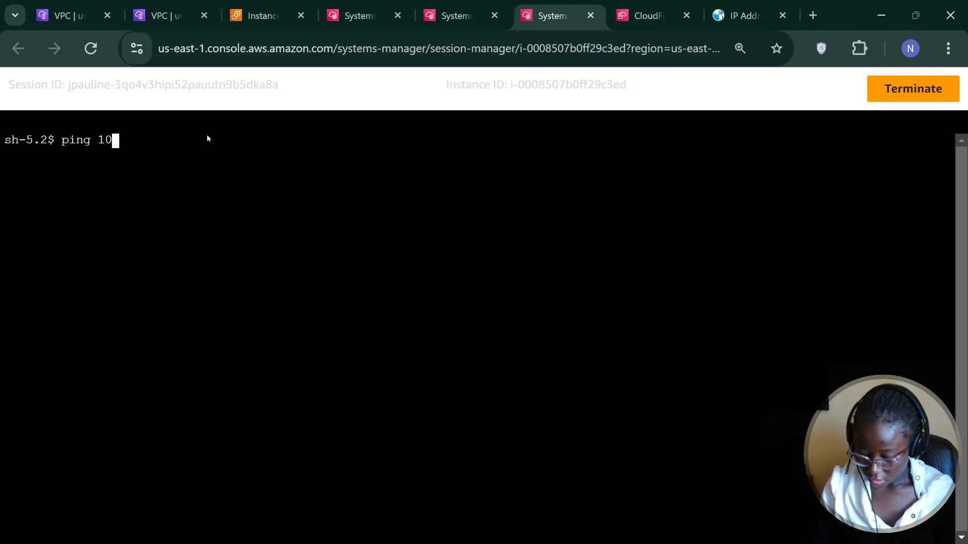
text(.0.1.1)
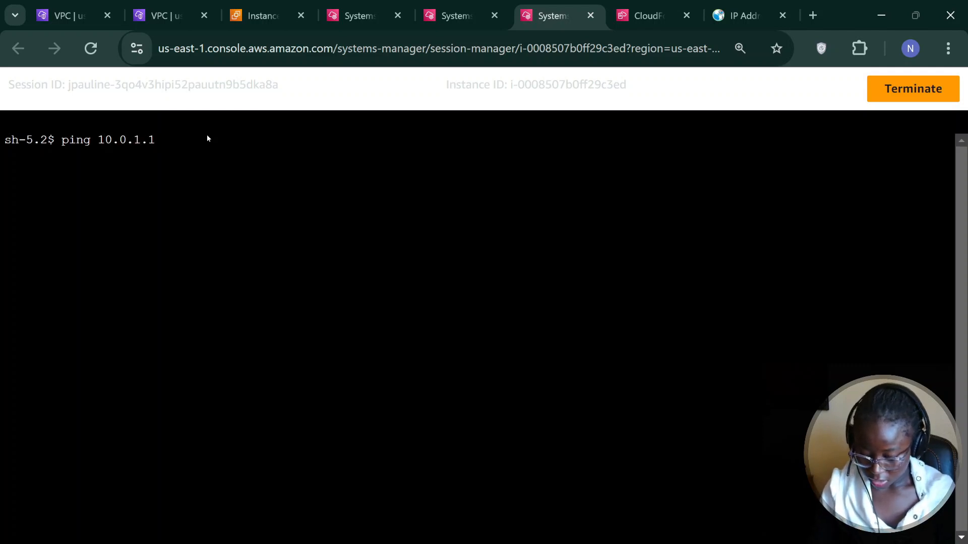
text(00 -)
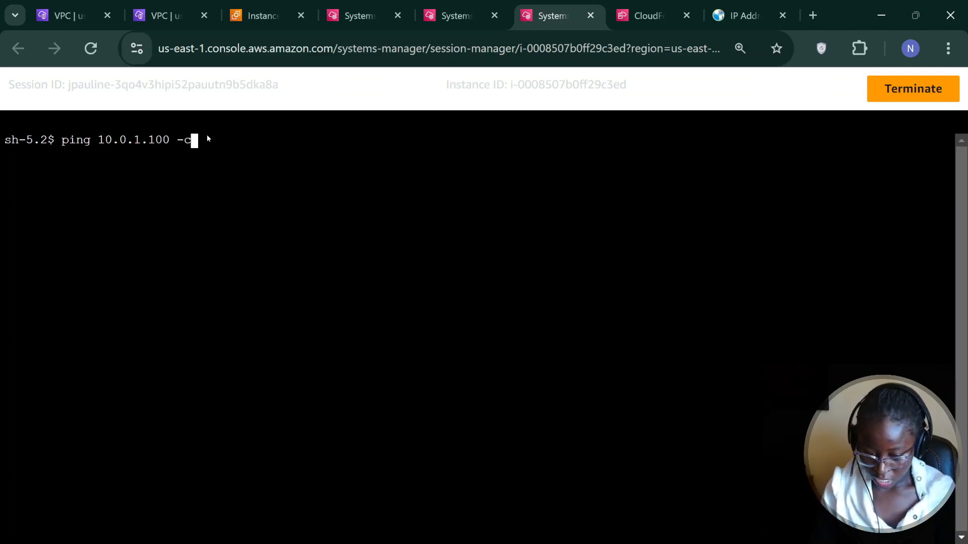
text(c 3)
key(Return)
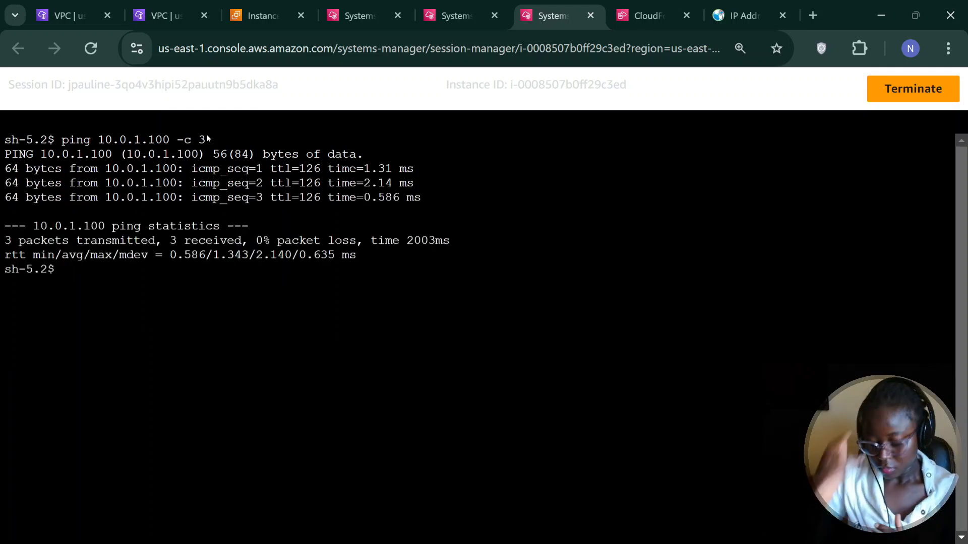
From the VPC C instance's session, ping the VPC B instance at 10.1.1.100 with a count of 3.
key(Up)
key(Left)
key(Left)
key(Left)
key(Left)
key(Left)
key(Left)
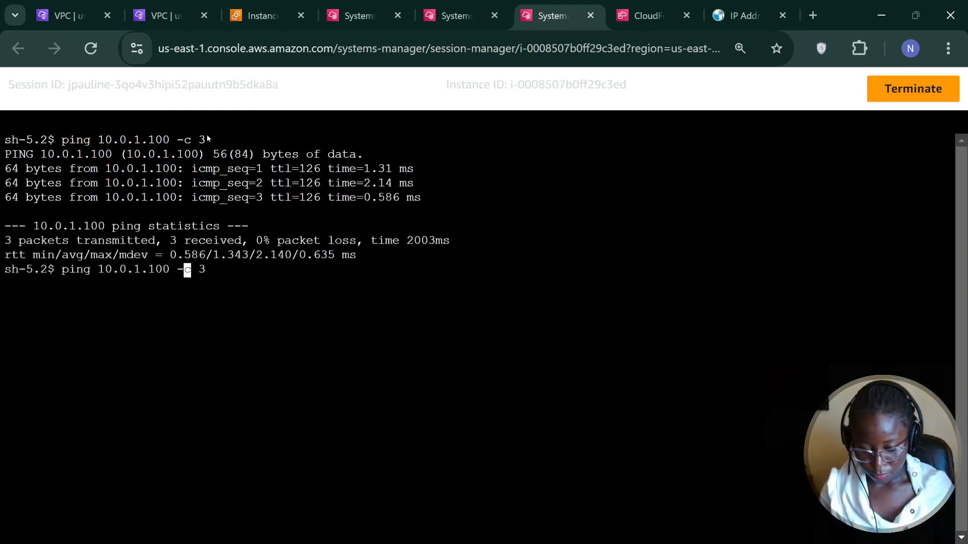
key(Left)
key(Left)
key(Left)
key(Left)
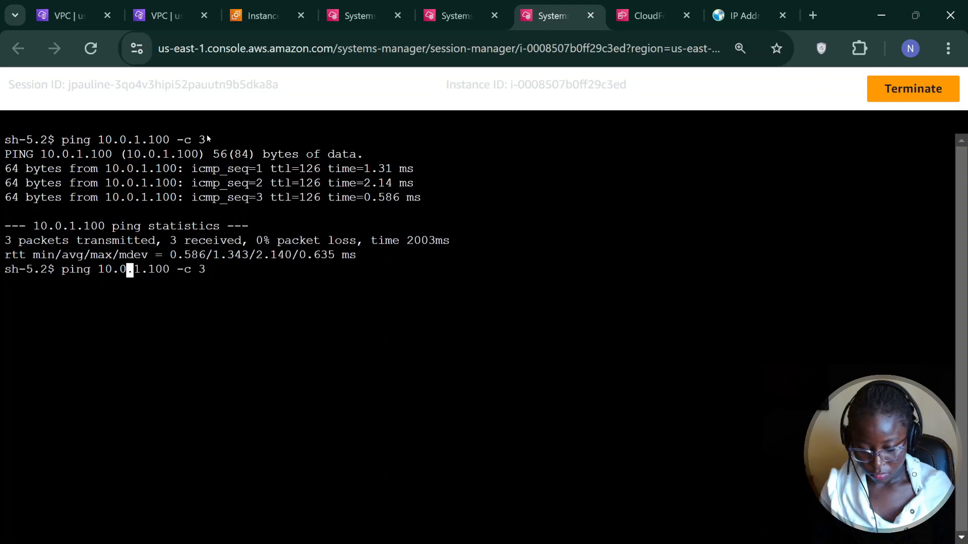
key(Left)
key(Left)
text(1)
key(Delete)
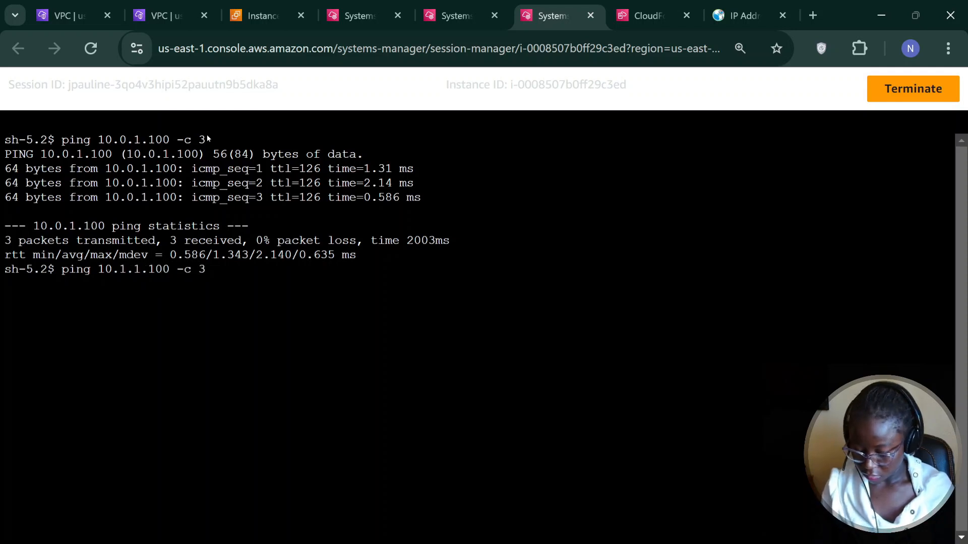
key(Return)
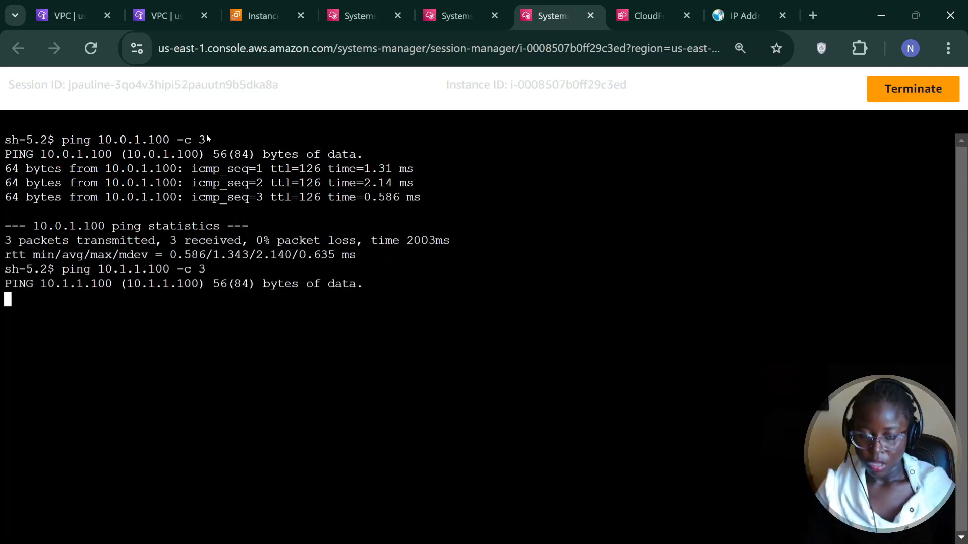